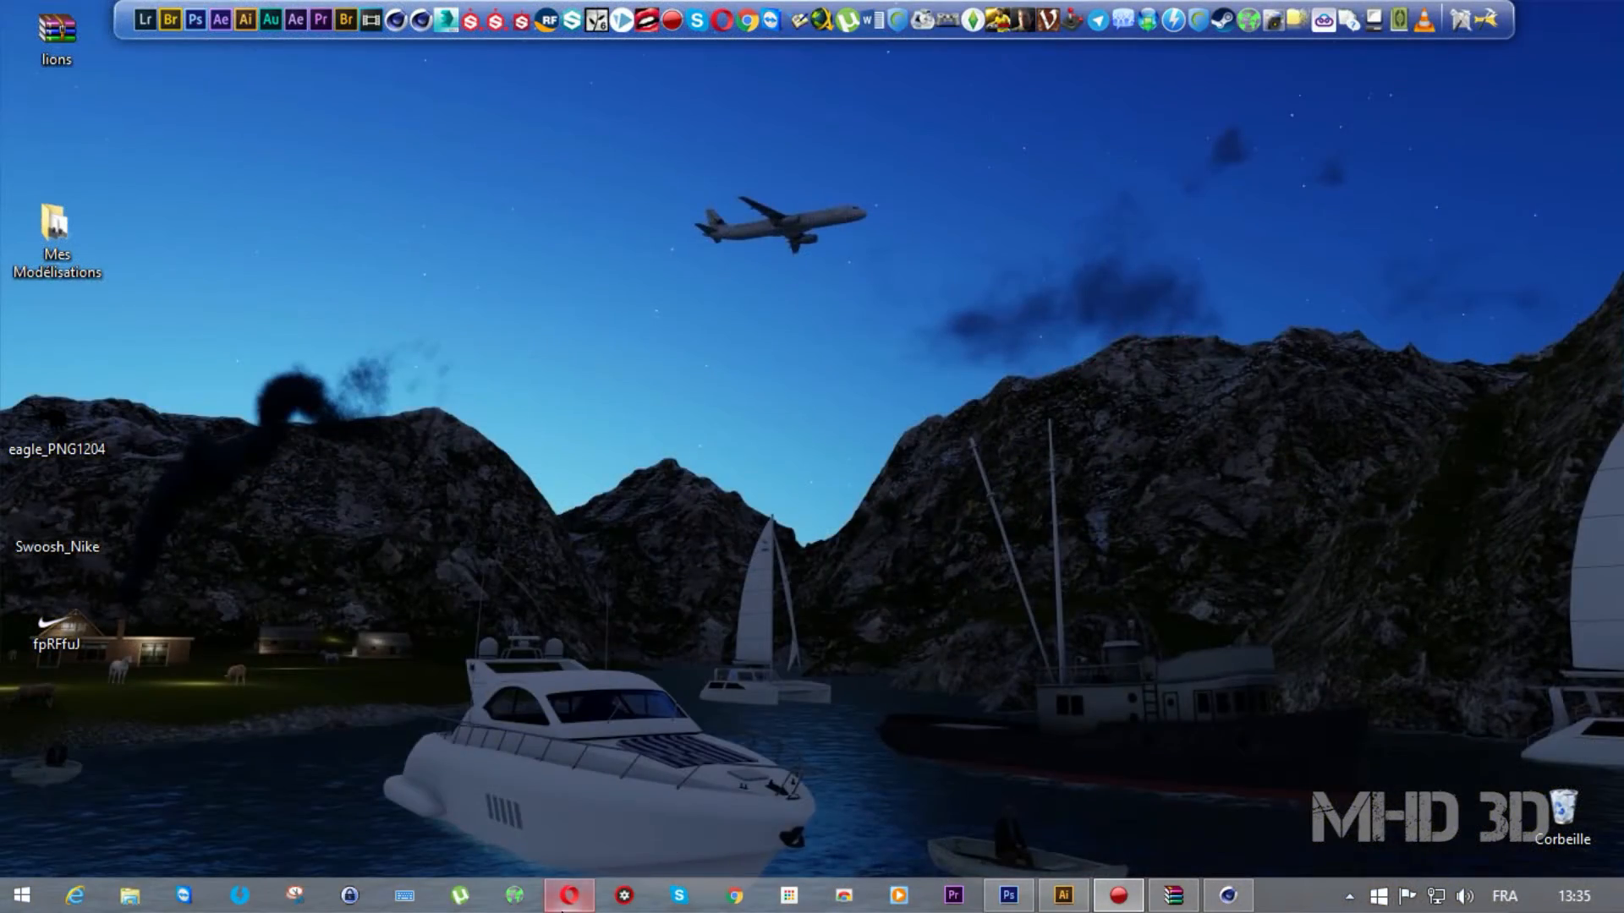
Switch to the Opera browser and browse the Animaux symbol fonts on dafont.com
left_click(569, 896)
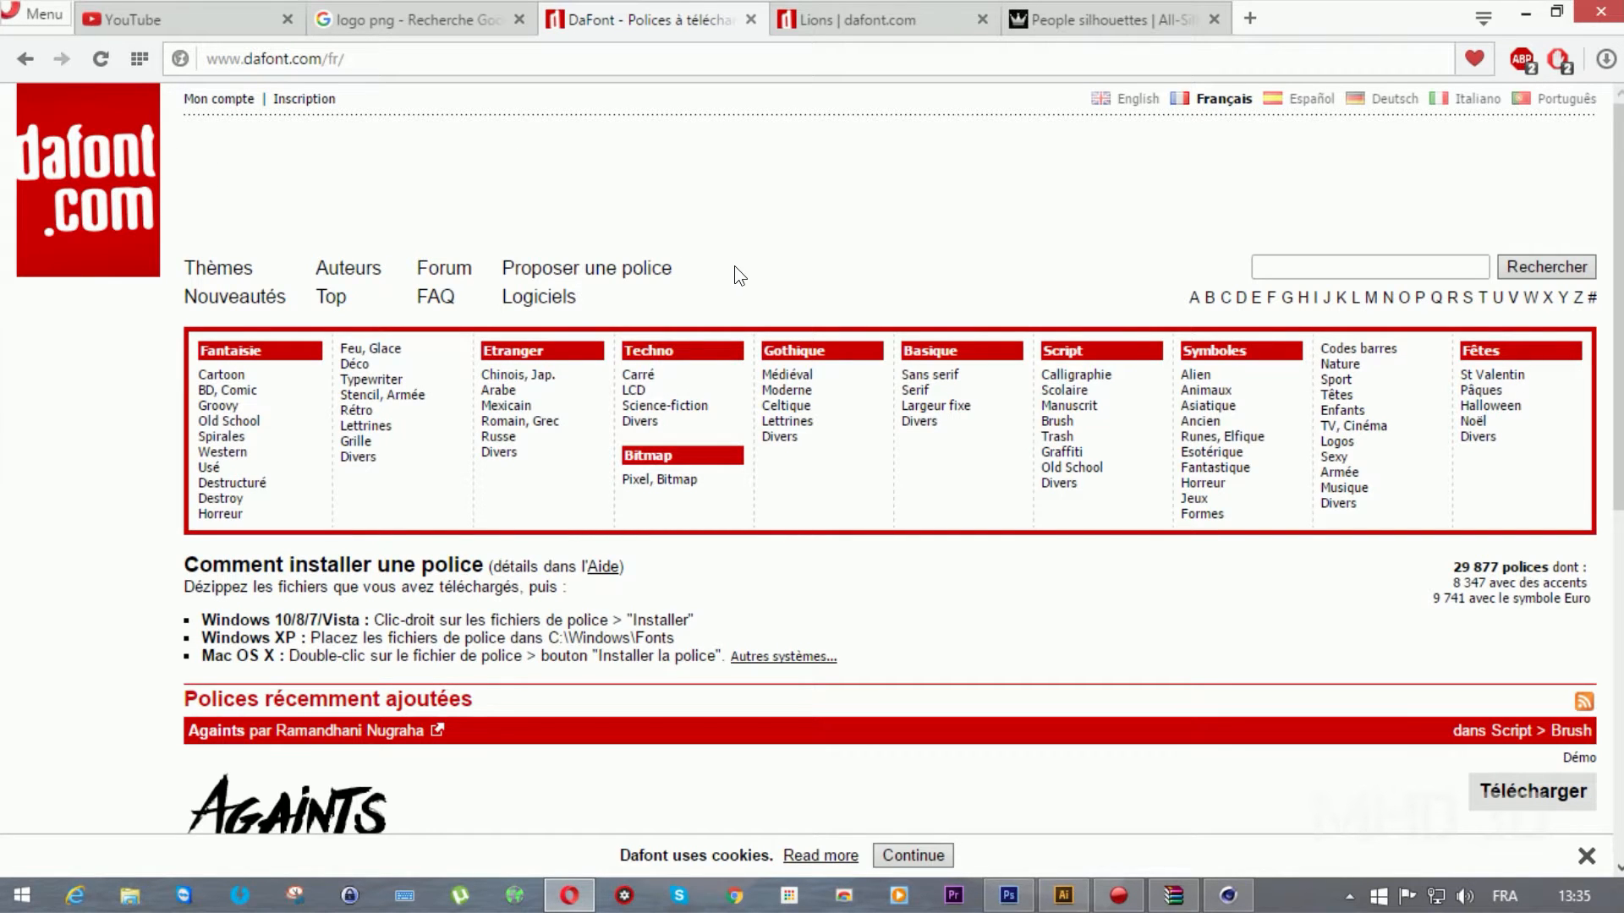
scroll(735, 267, "down", 5)
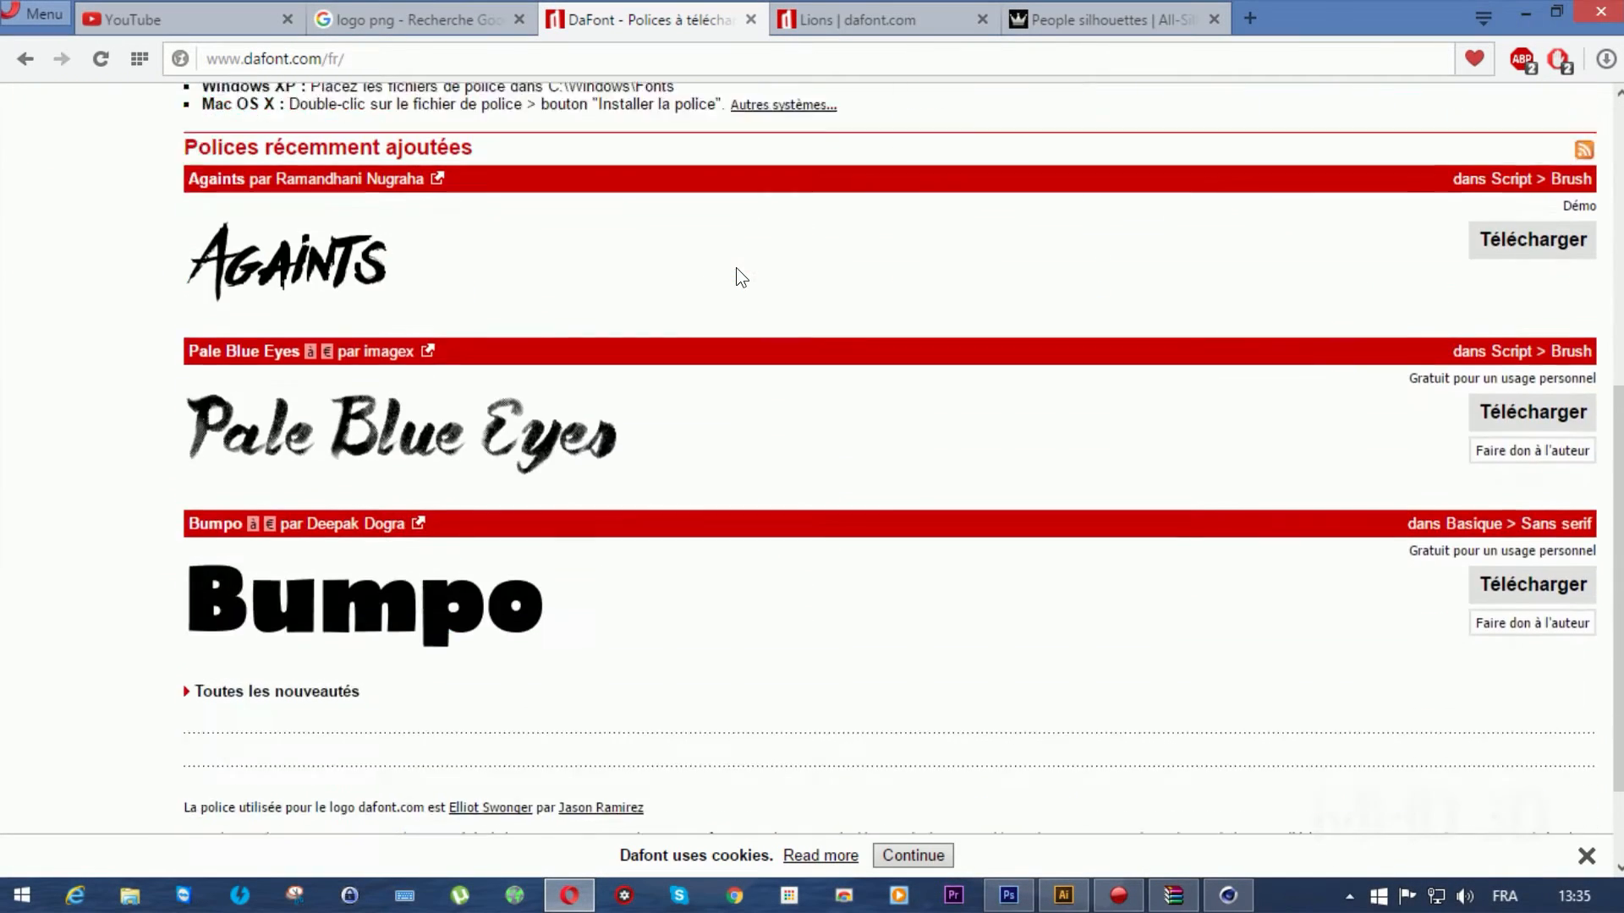
scroll(738, 271, "up", 6)
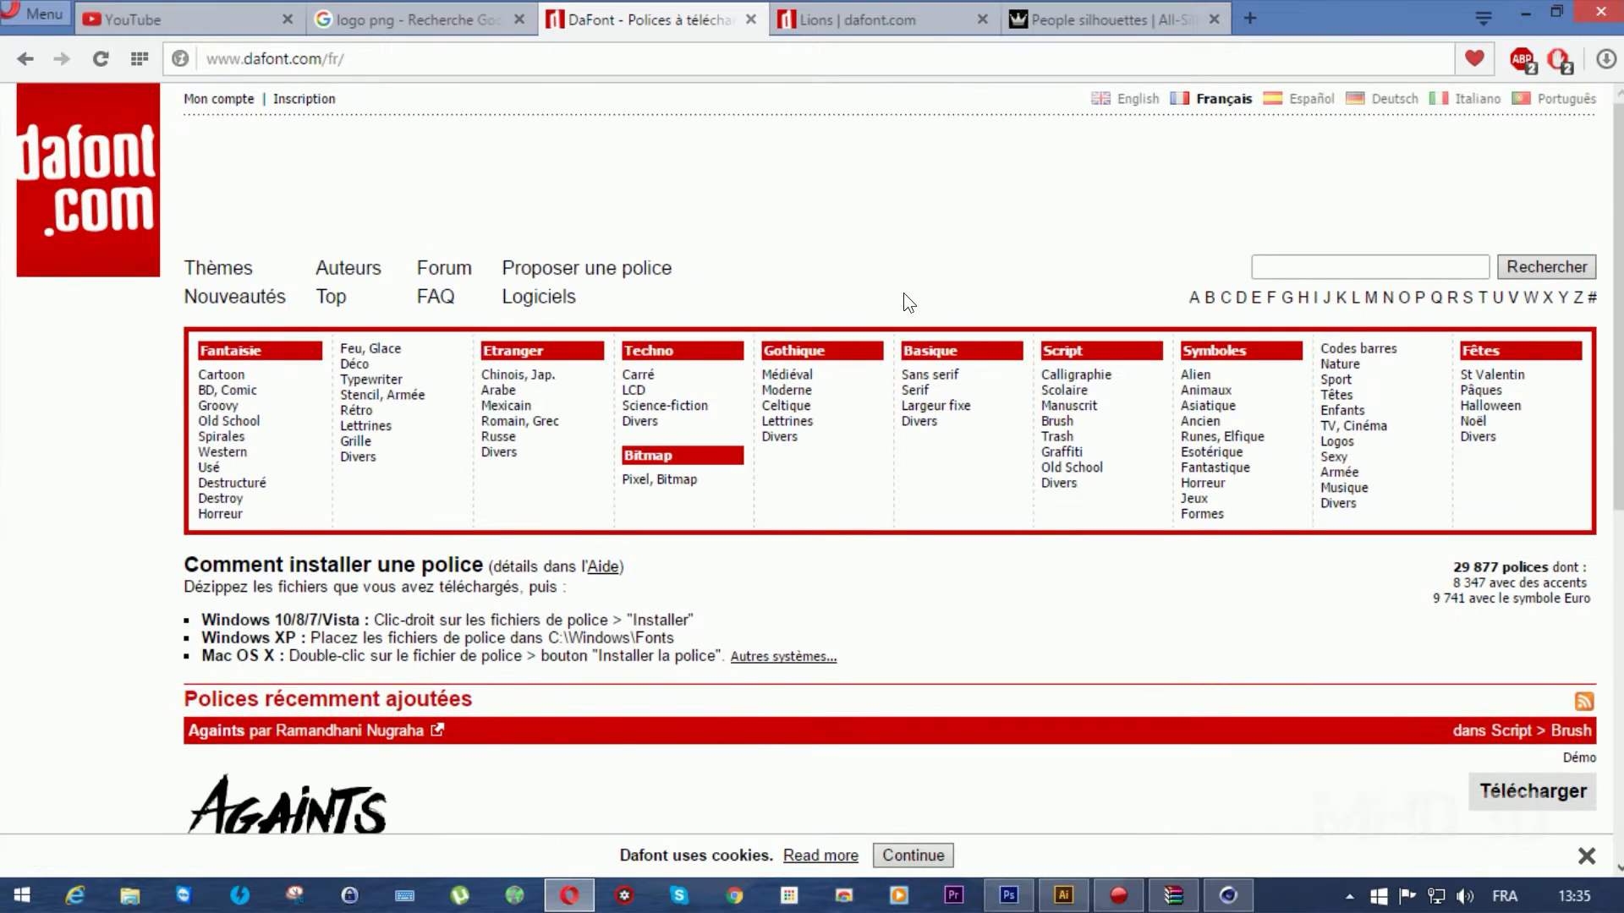
left_click(1208, 390)
scroll(1054, 507, "down", 7)
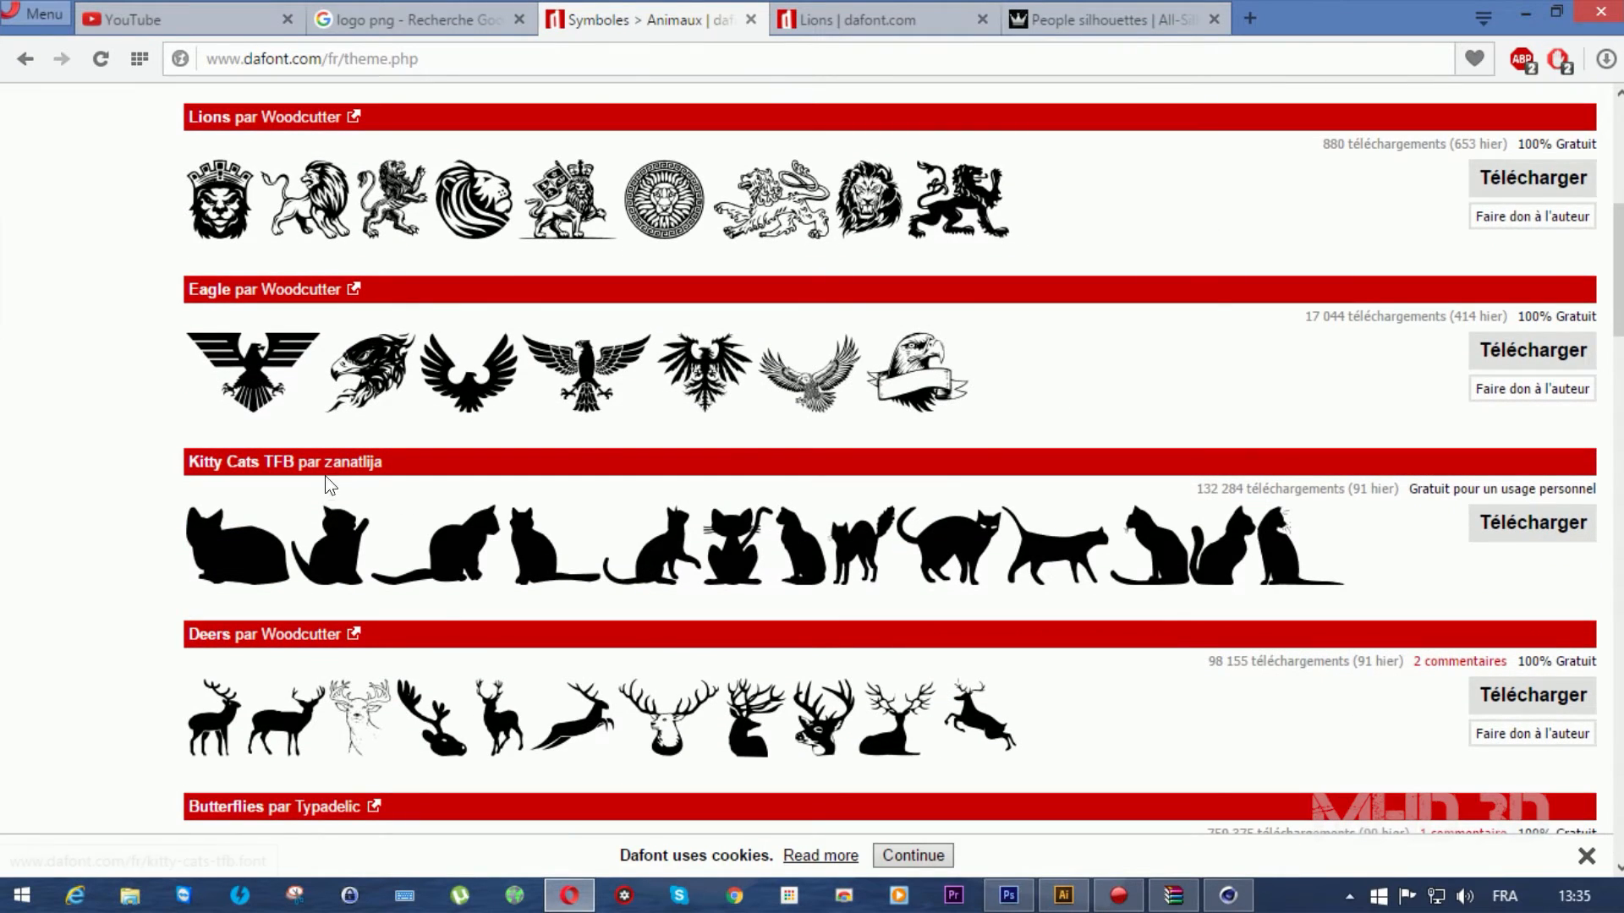
scroll(230, 279, "up", 3)
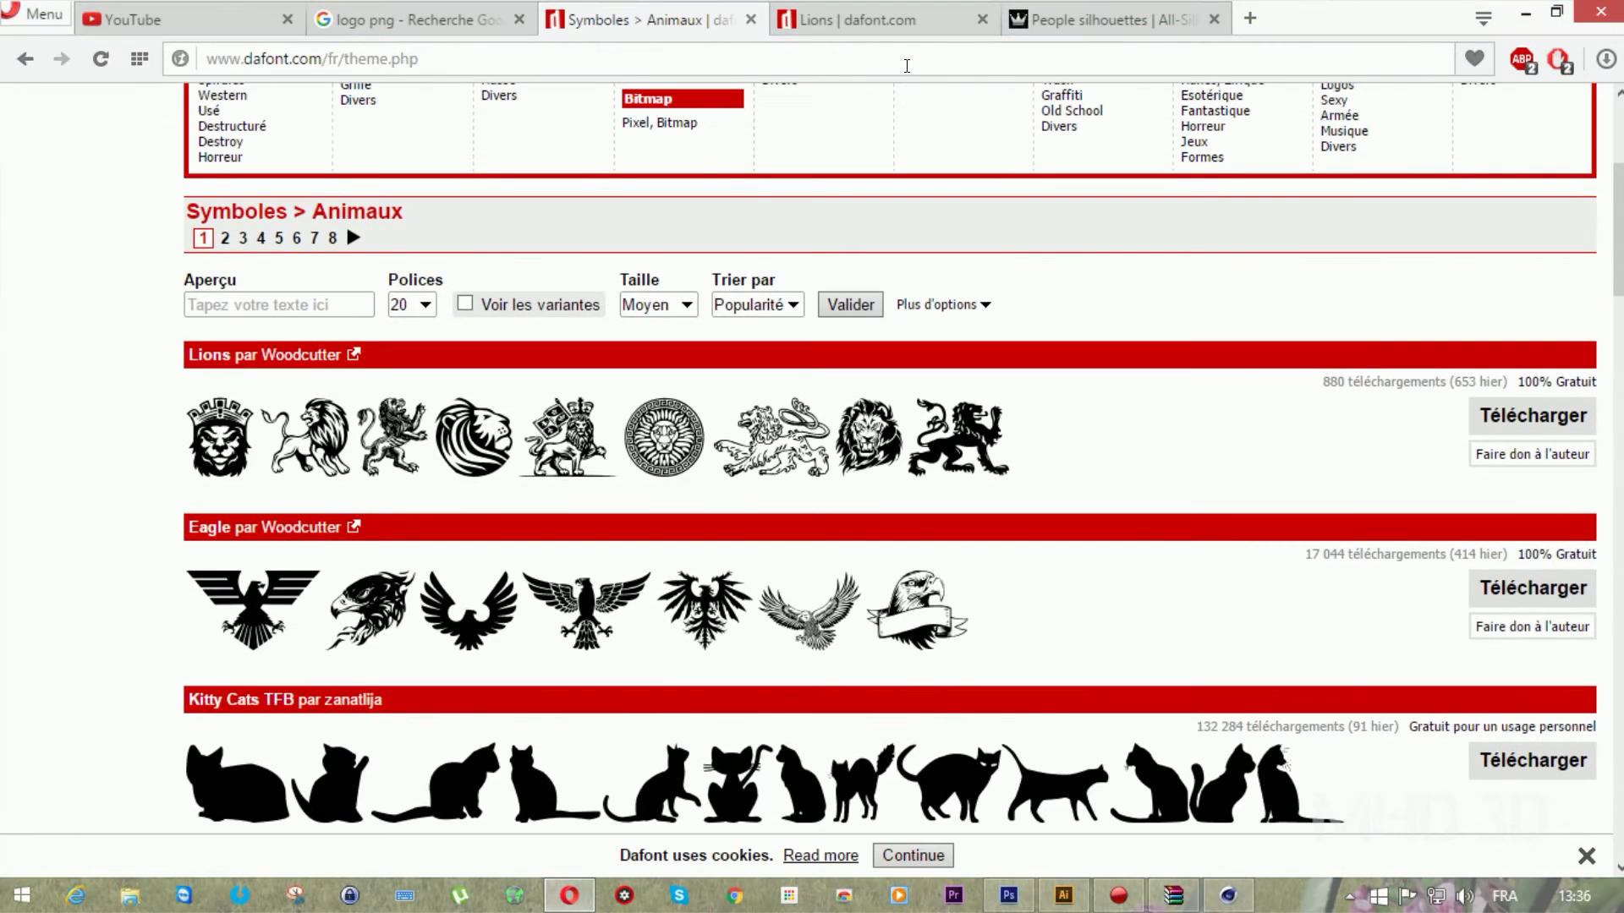
Download the Lions font from its dafont page and preview Lions.ttf from lions.zip, closing the preview and the archive
left_click(875, 21)
left_click(1533, 466)
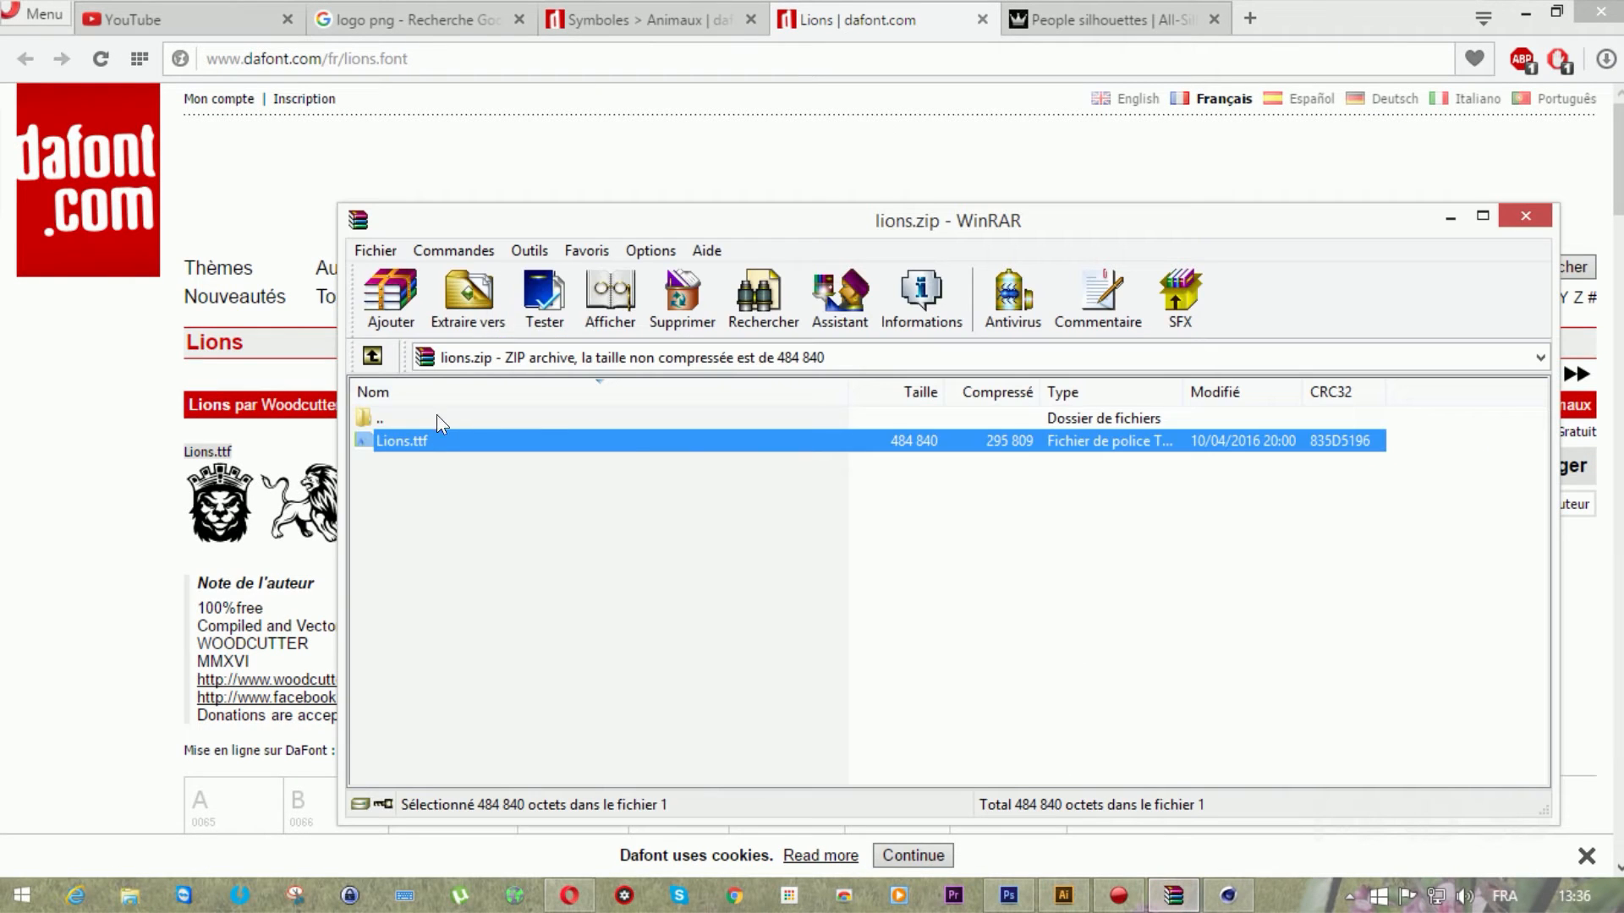
double_click(411, 441)
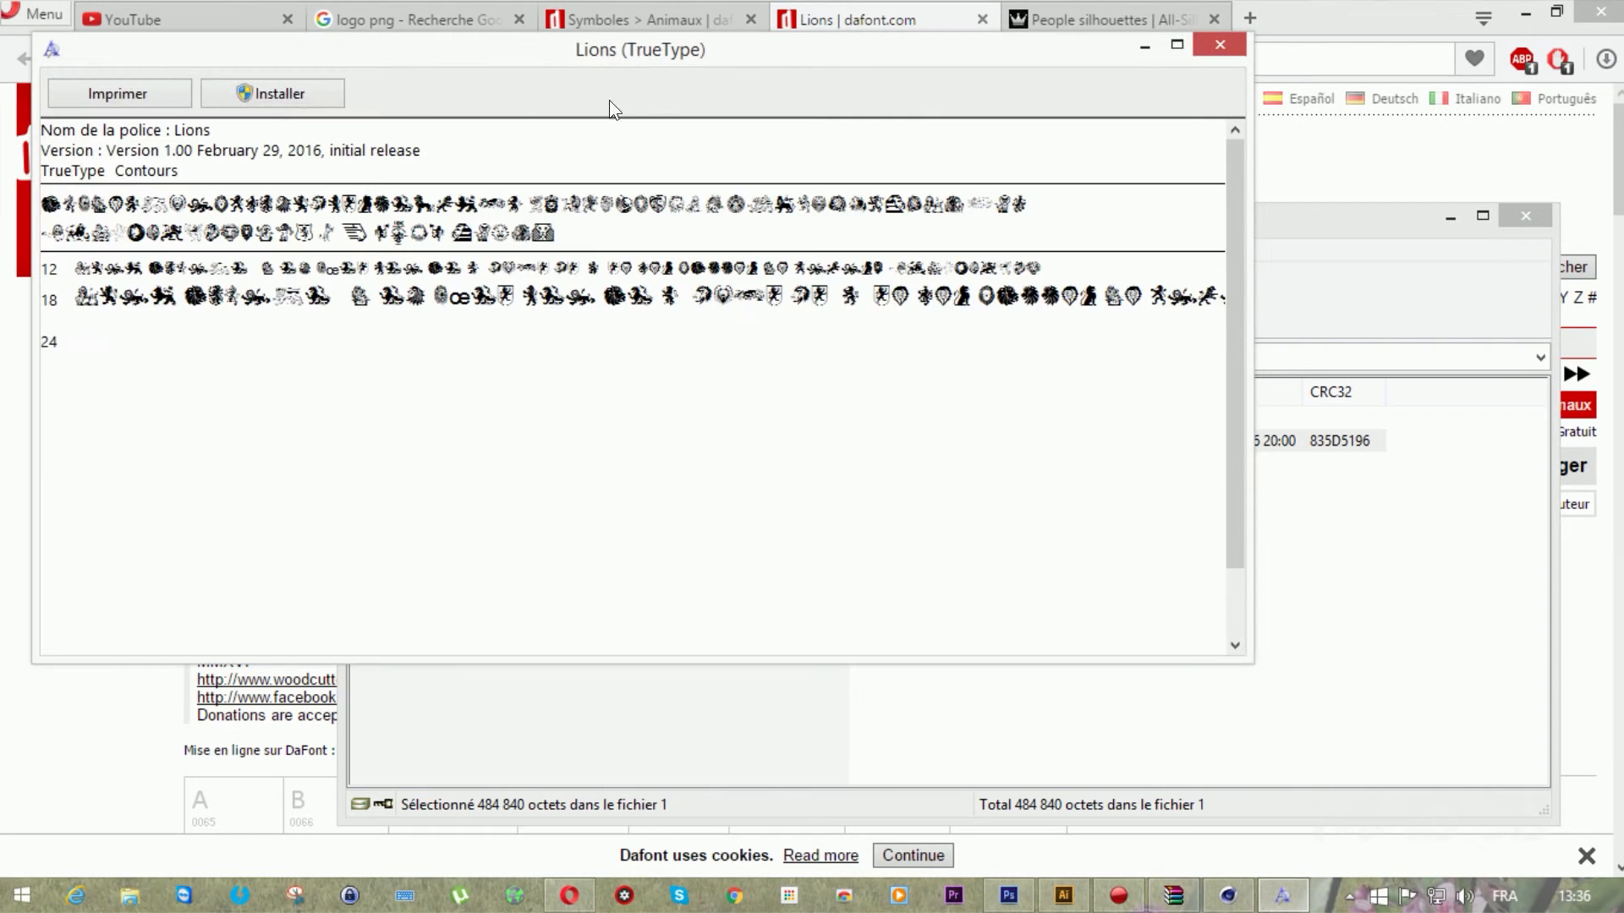
key("alt+F4")
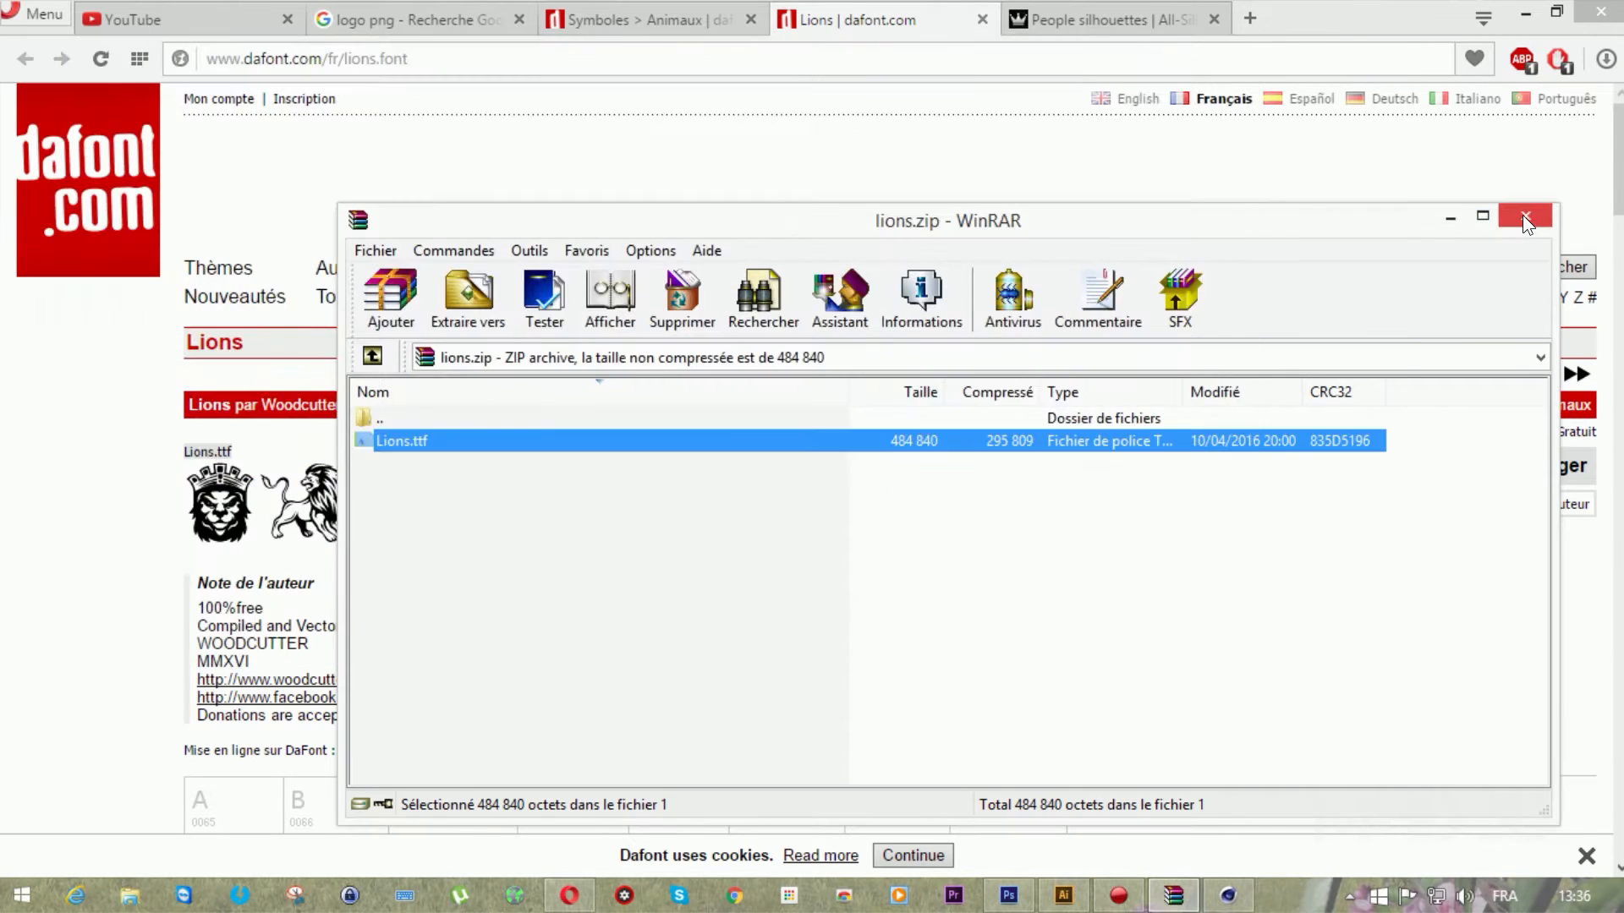
left_click(1525, 215)
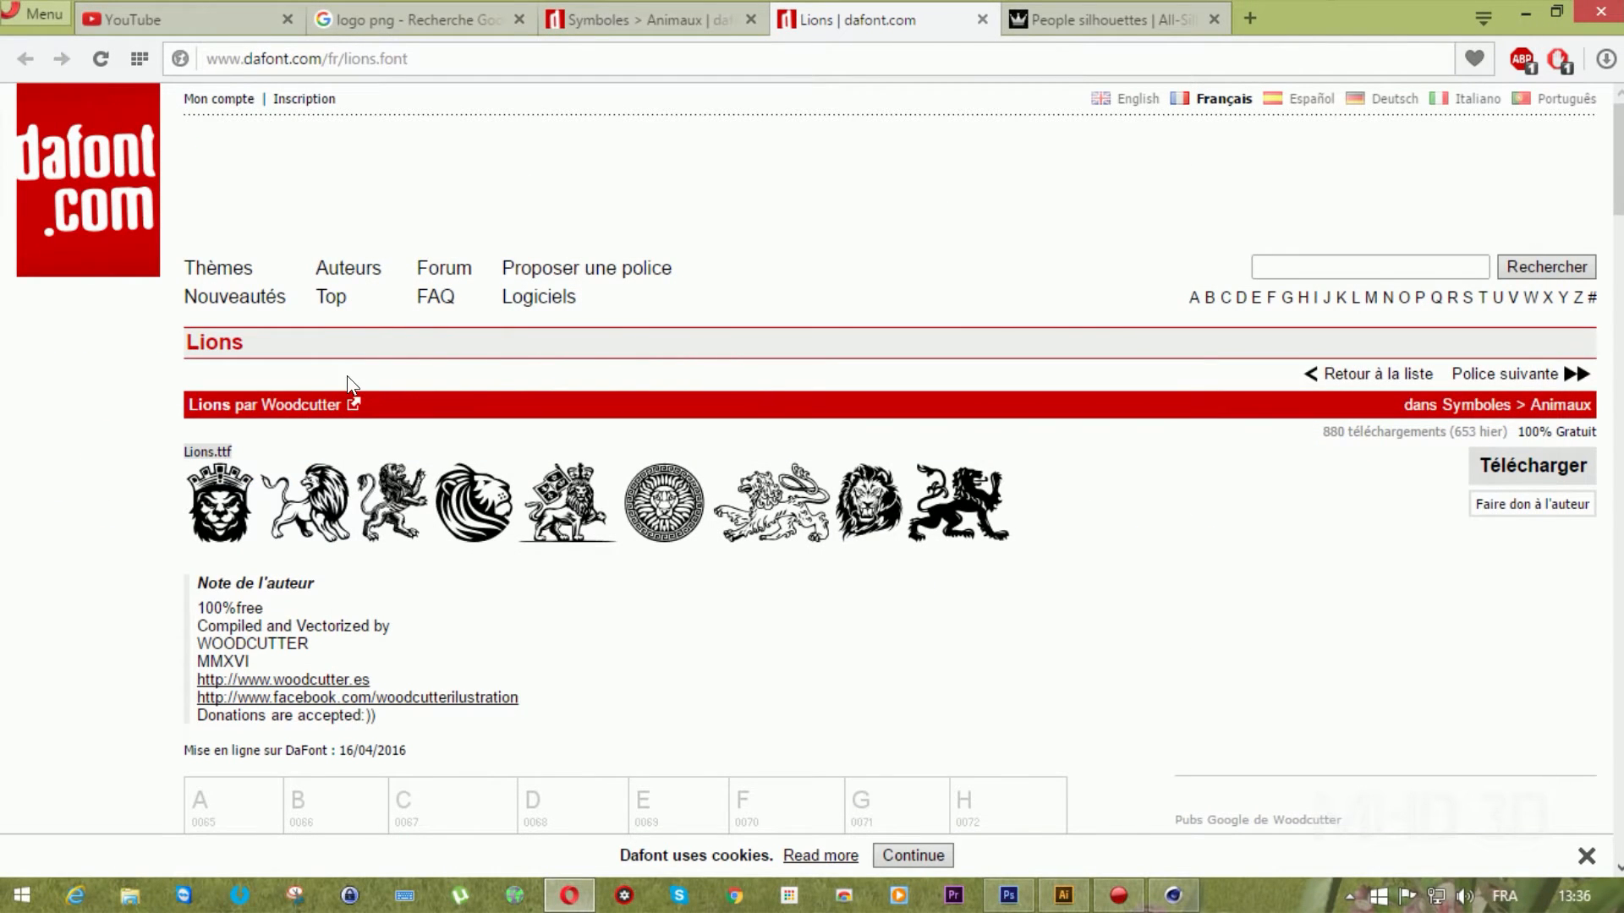
Check the Lions font's character map on dafont, and add a MoTexte object in Cinema 4D
scroll(61, 528, "down", 6)
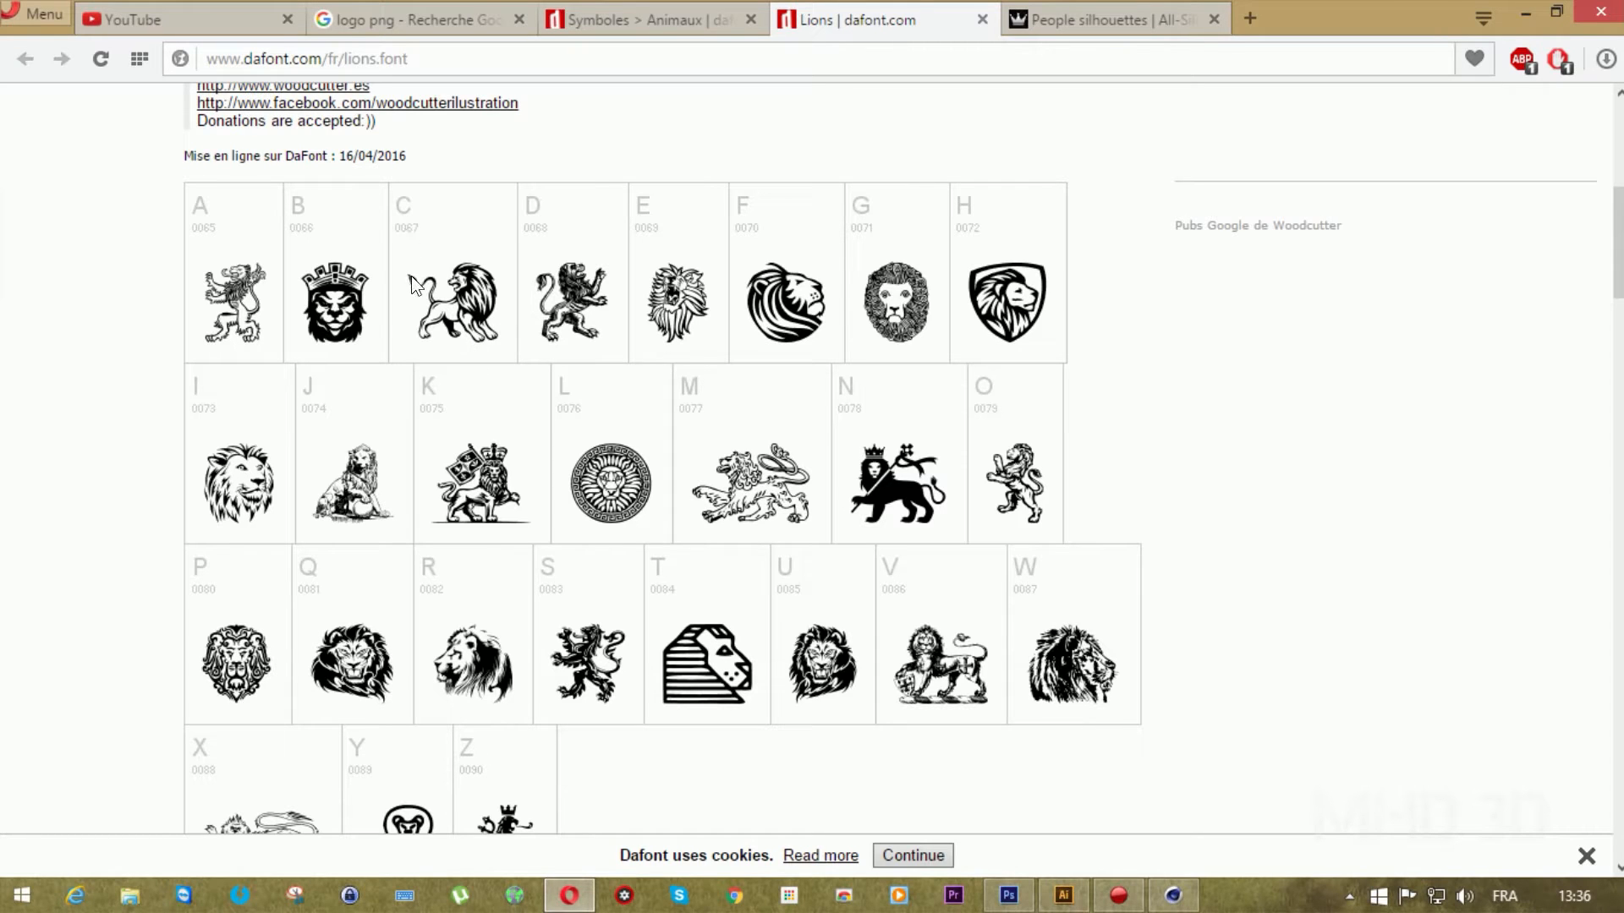
left_click(1173, 896)
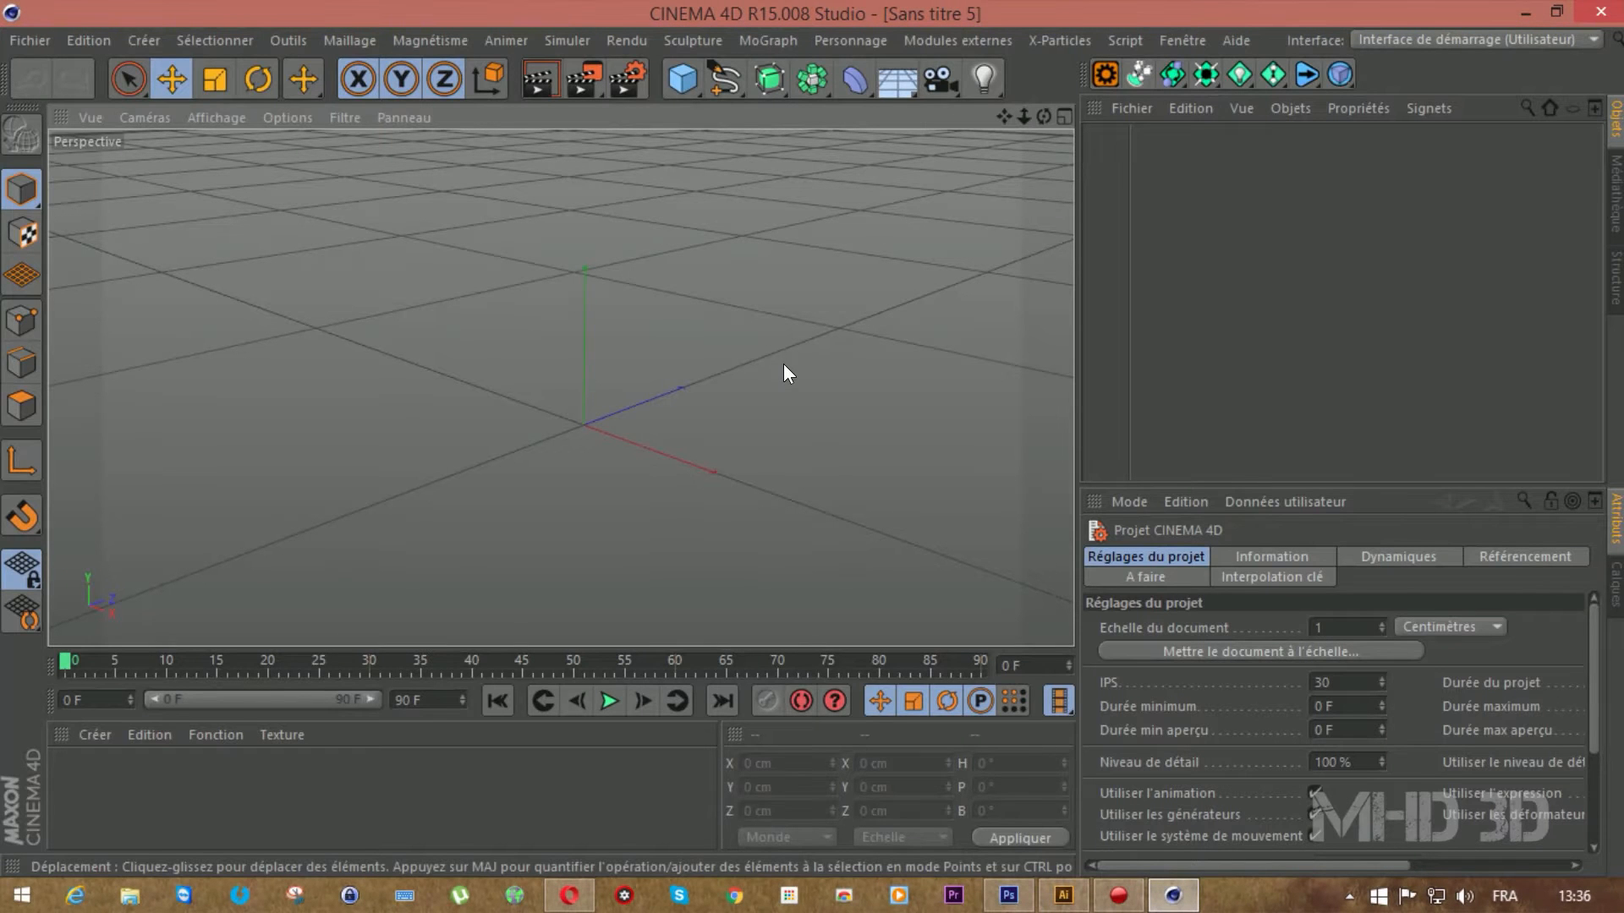
left_click(759, 42)
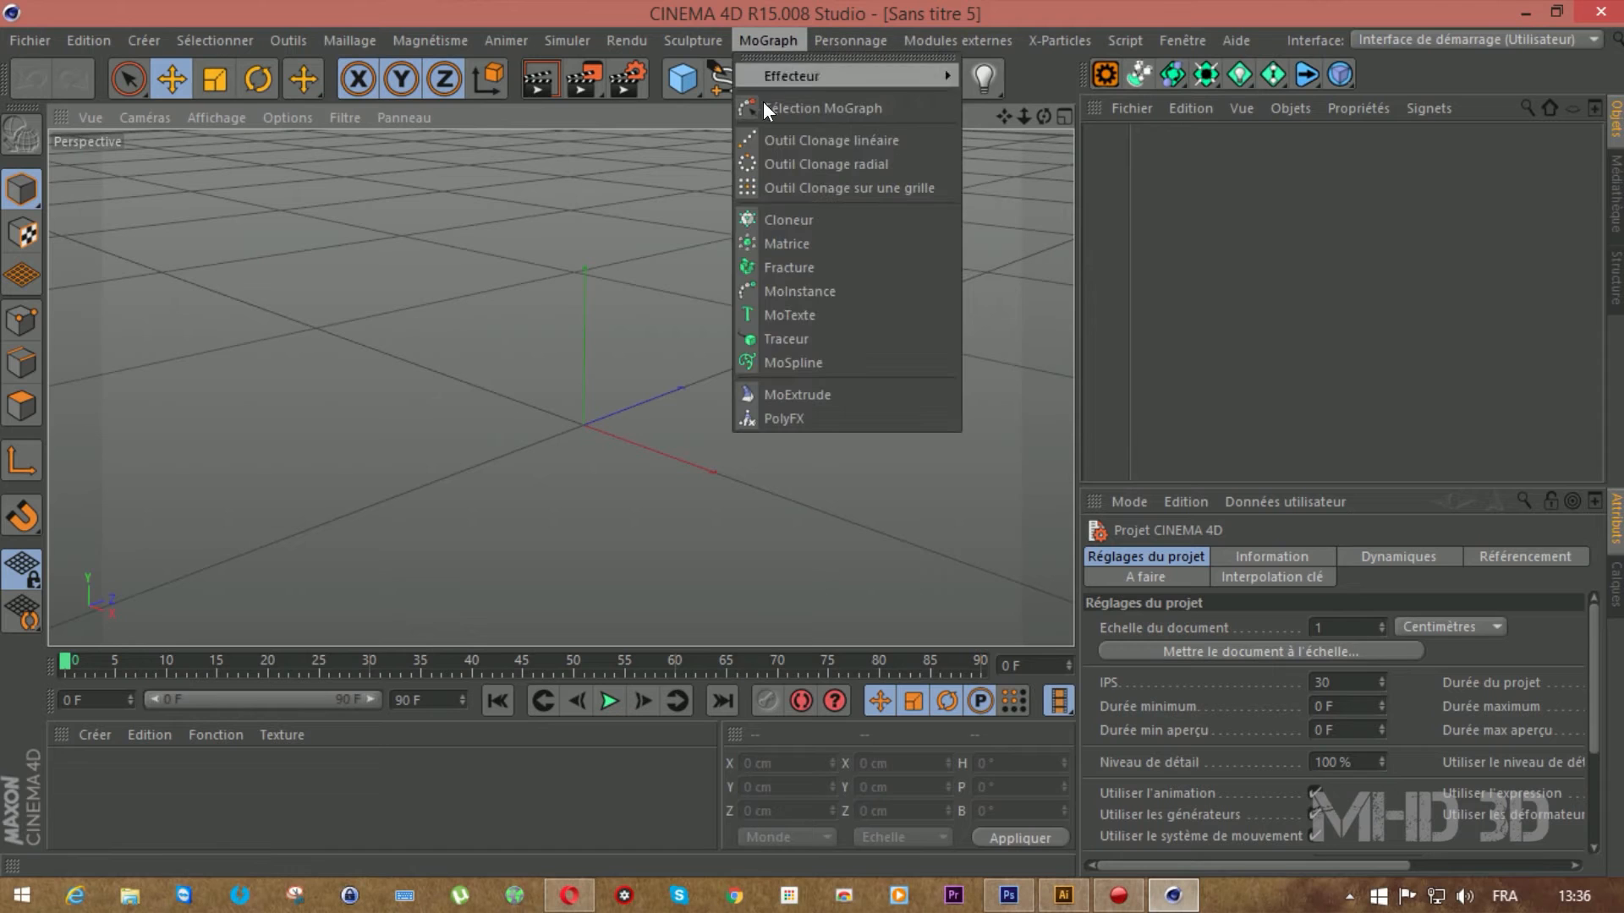
left_click(787, 322)
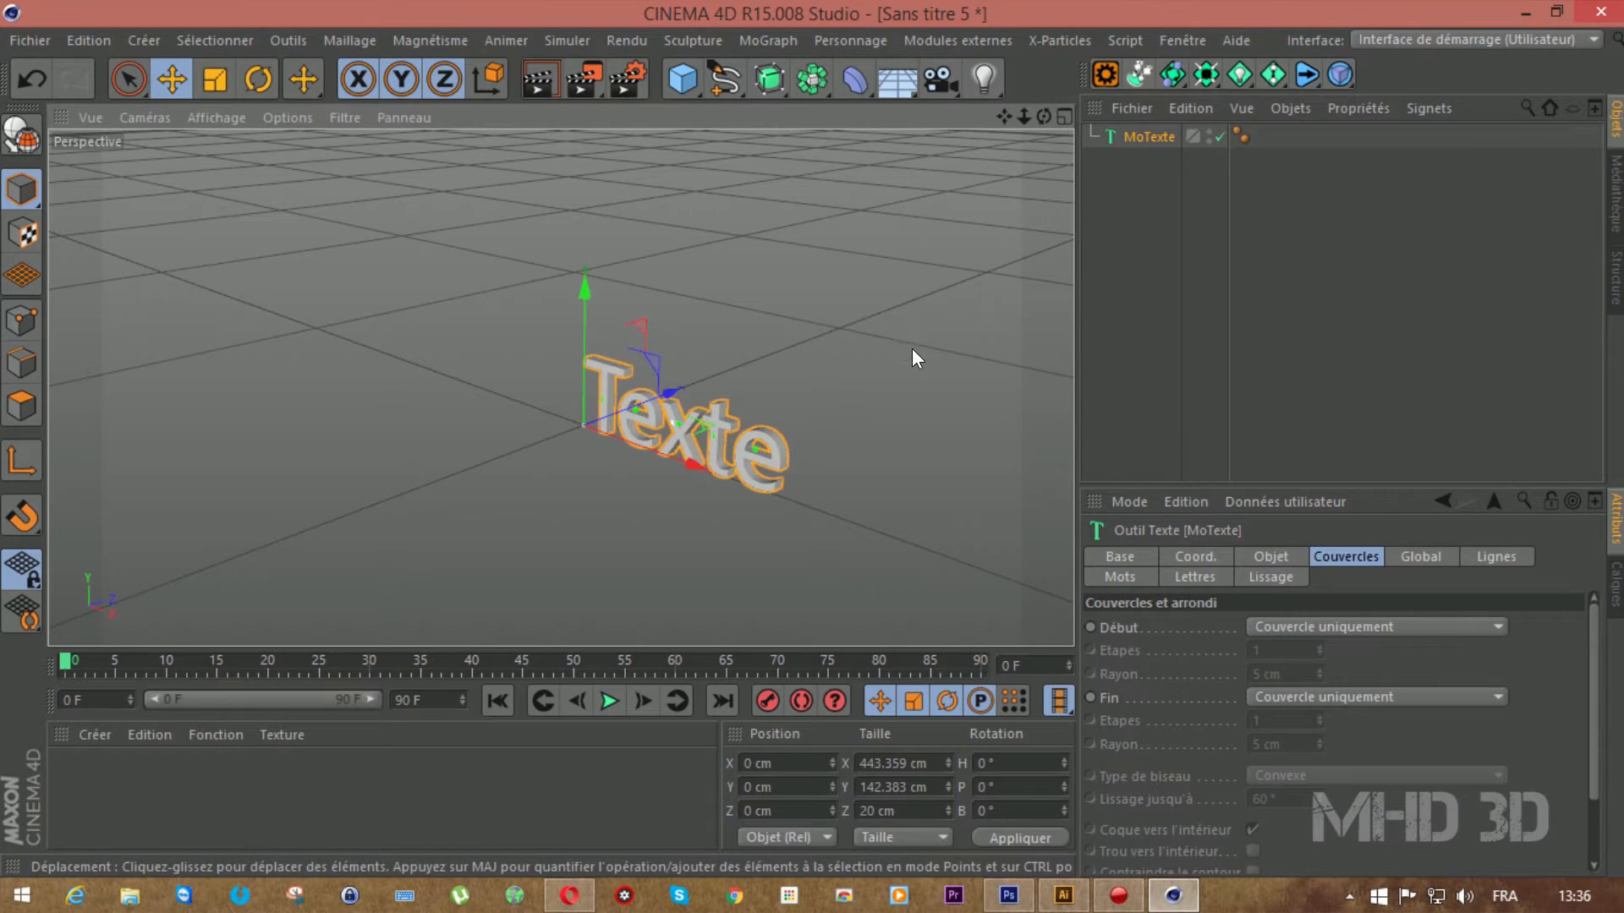
Set the font of the MoTexte object to Lions
left_click(1279, 557)
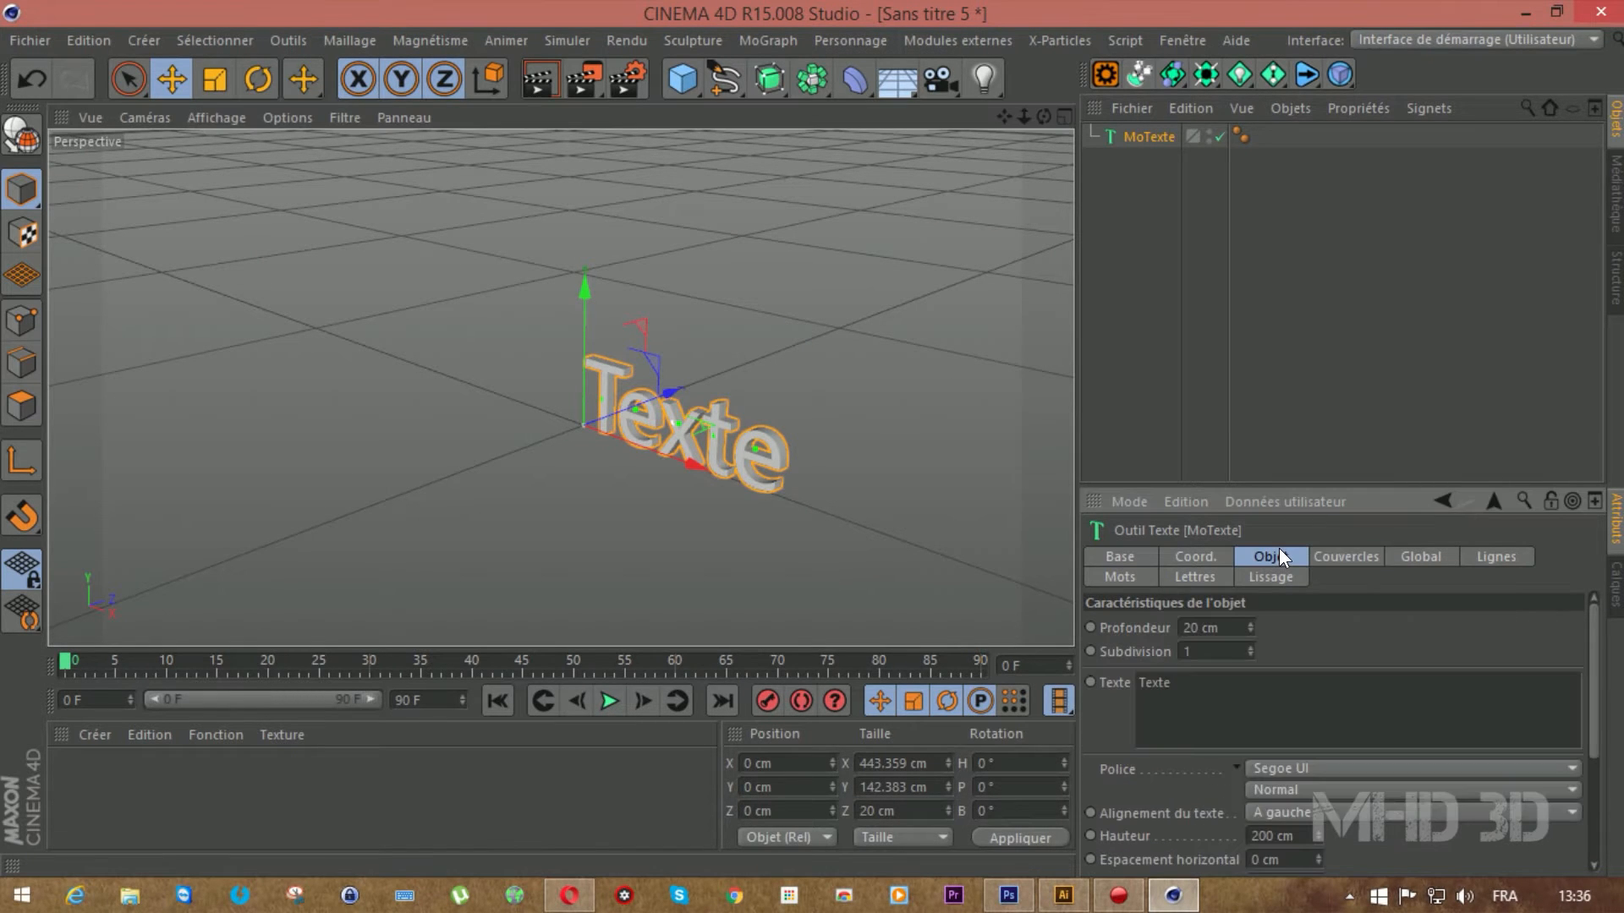
left_click(1269, 766)
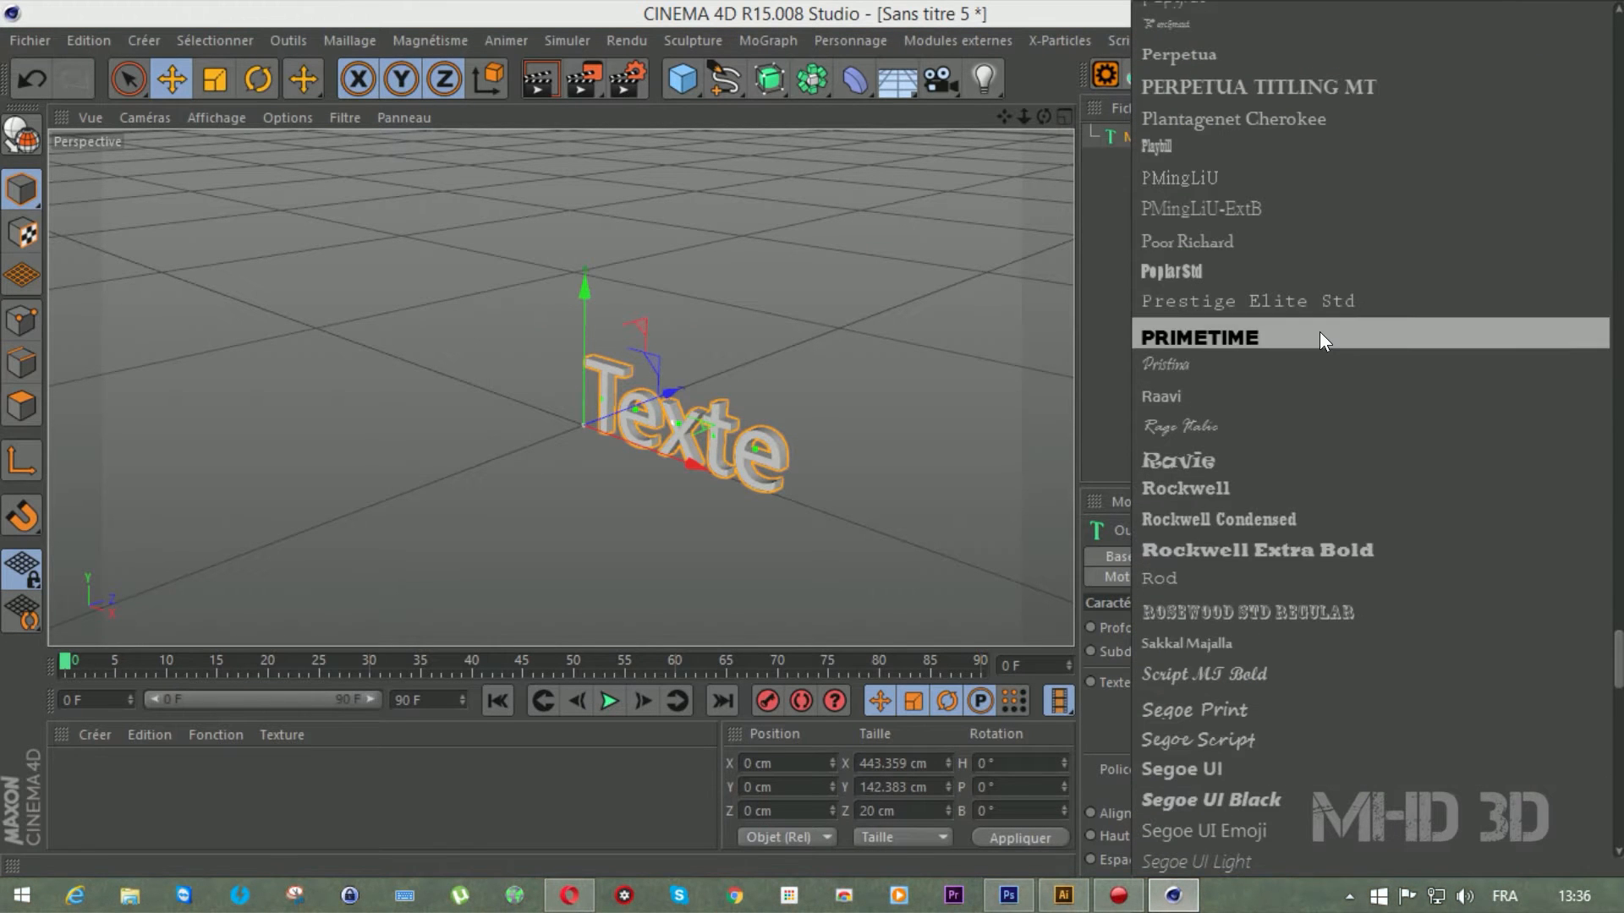
scroll(1319, 338, "up", 20)
scroll(1320, 331, "up", 8)
scroll(1319, 331, "up", 9)
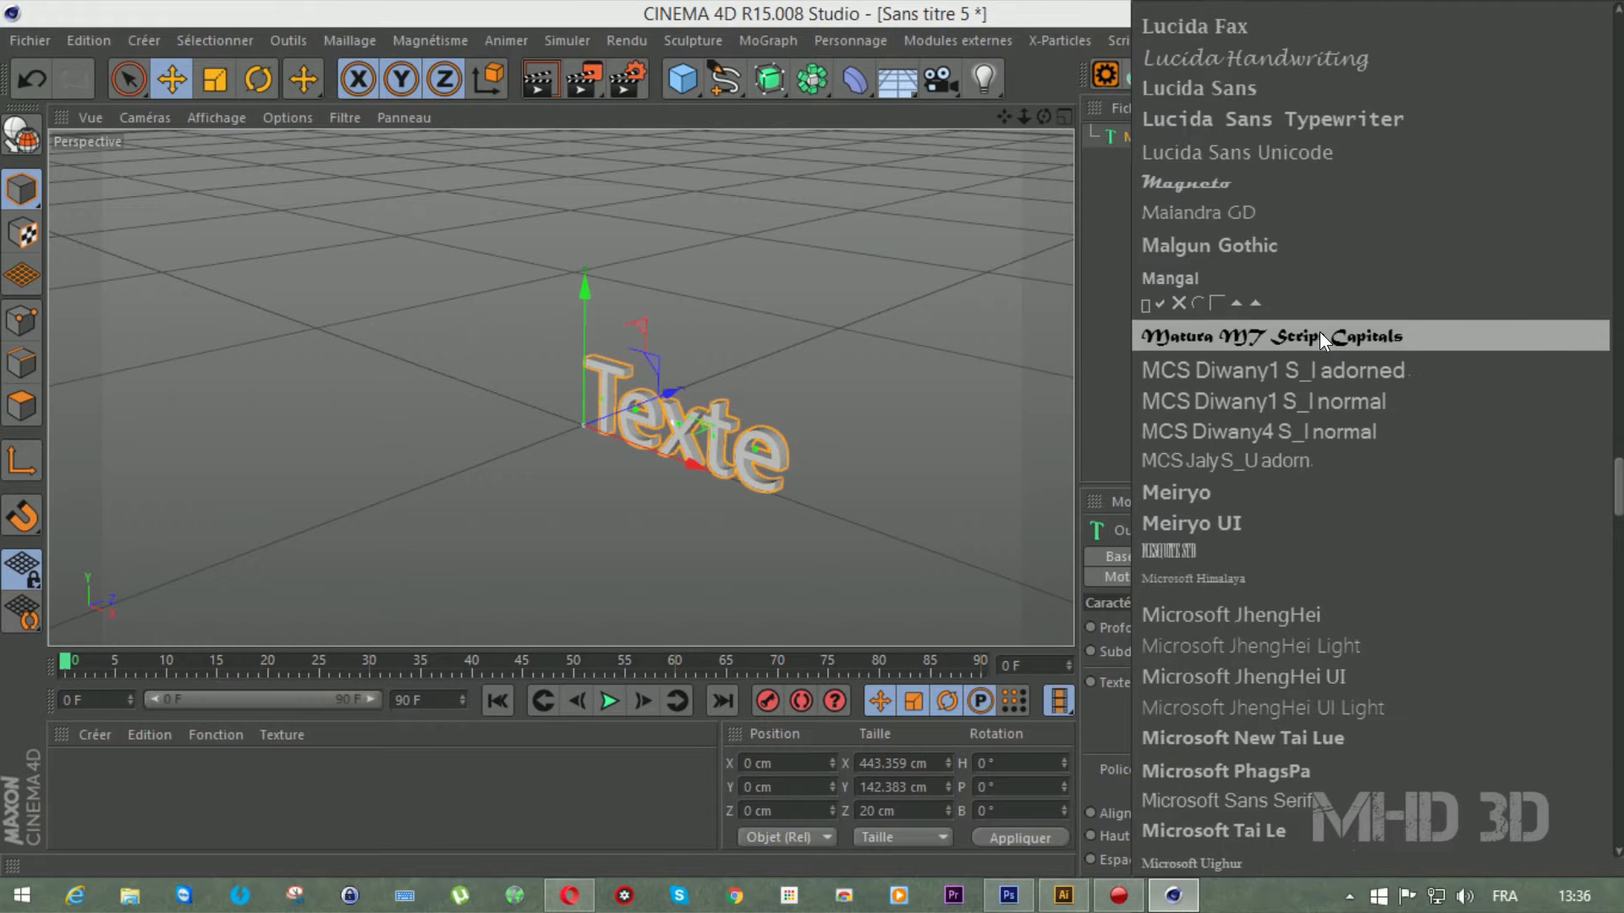
scroll(1213, 19, "up", 4)
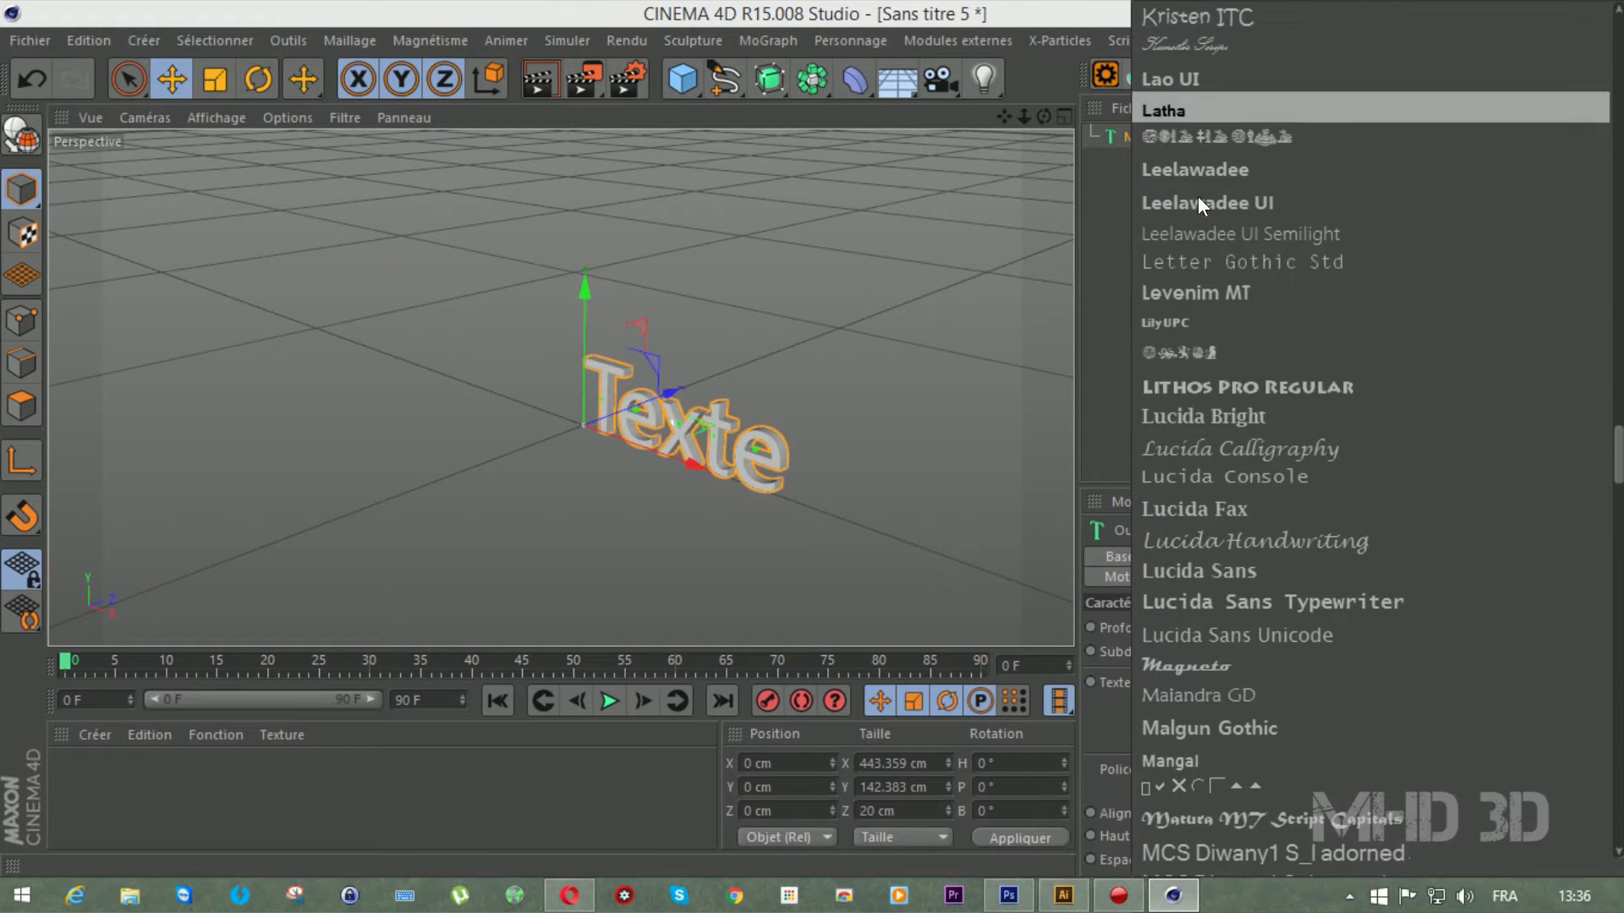
left_click(1179, 358)
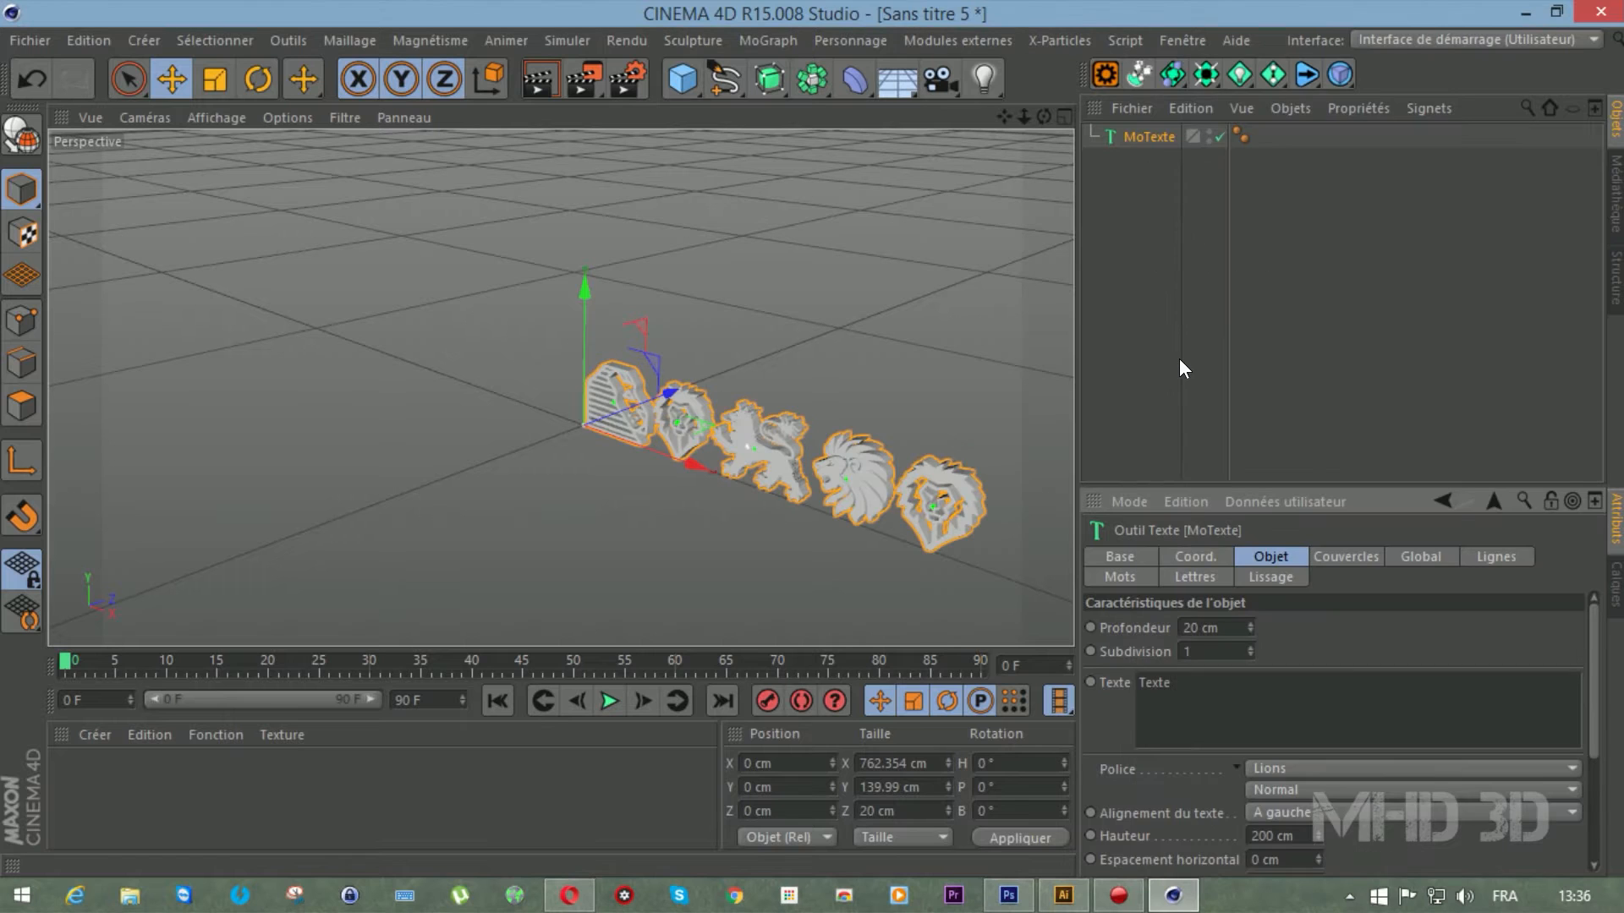
Replace the MoTexte text with the letter C, checking the matching lion glyph in the browser's character map
left_click_drag(1179, 672, 1081, 681)
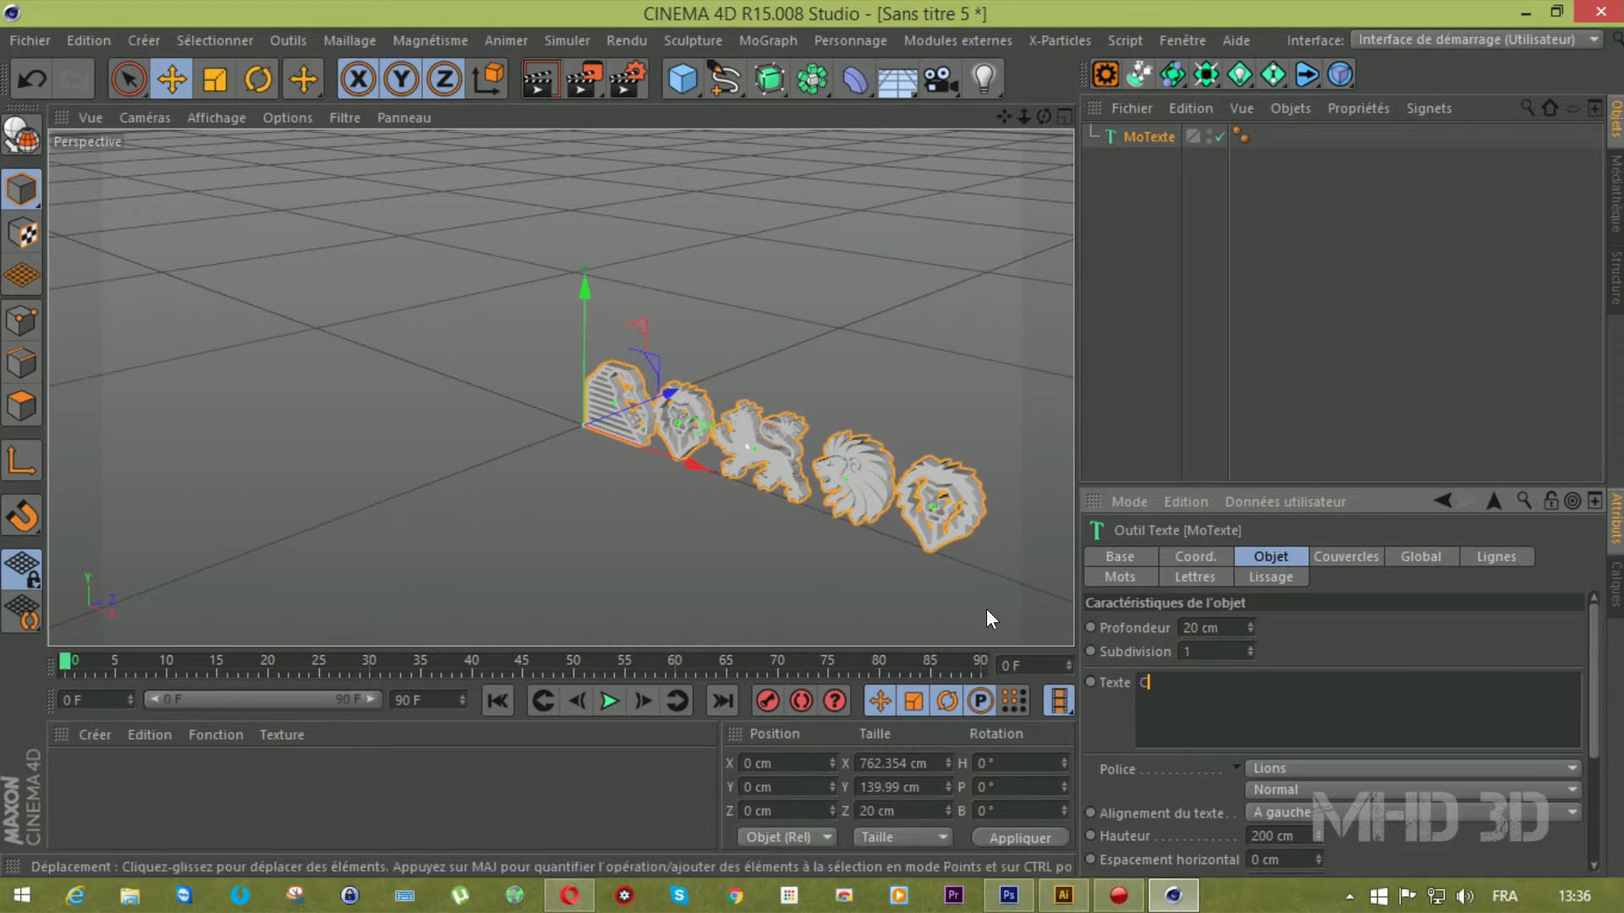
left_click(1187, 426)
left_click(554, 896)
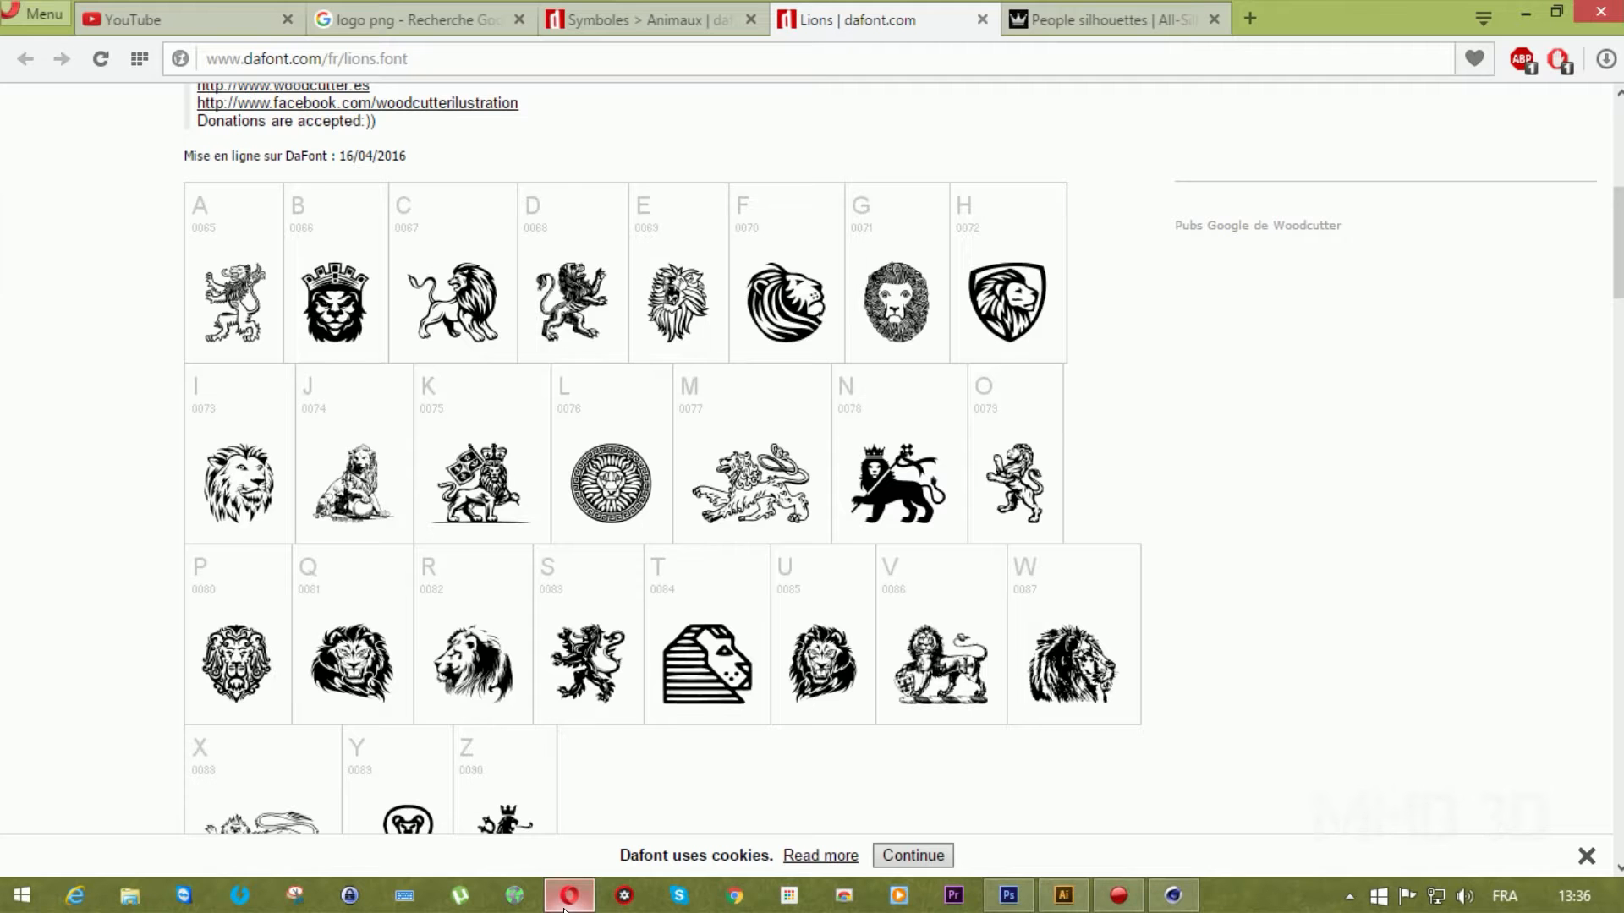
left_click(1526, 12)
Scale the MoTexte lion up uniformly to about 605 × 513 × 74 cm
left_click(1151, 139)
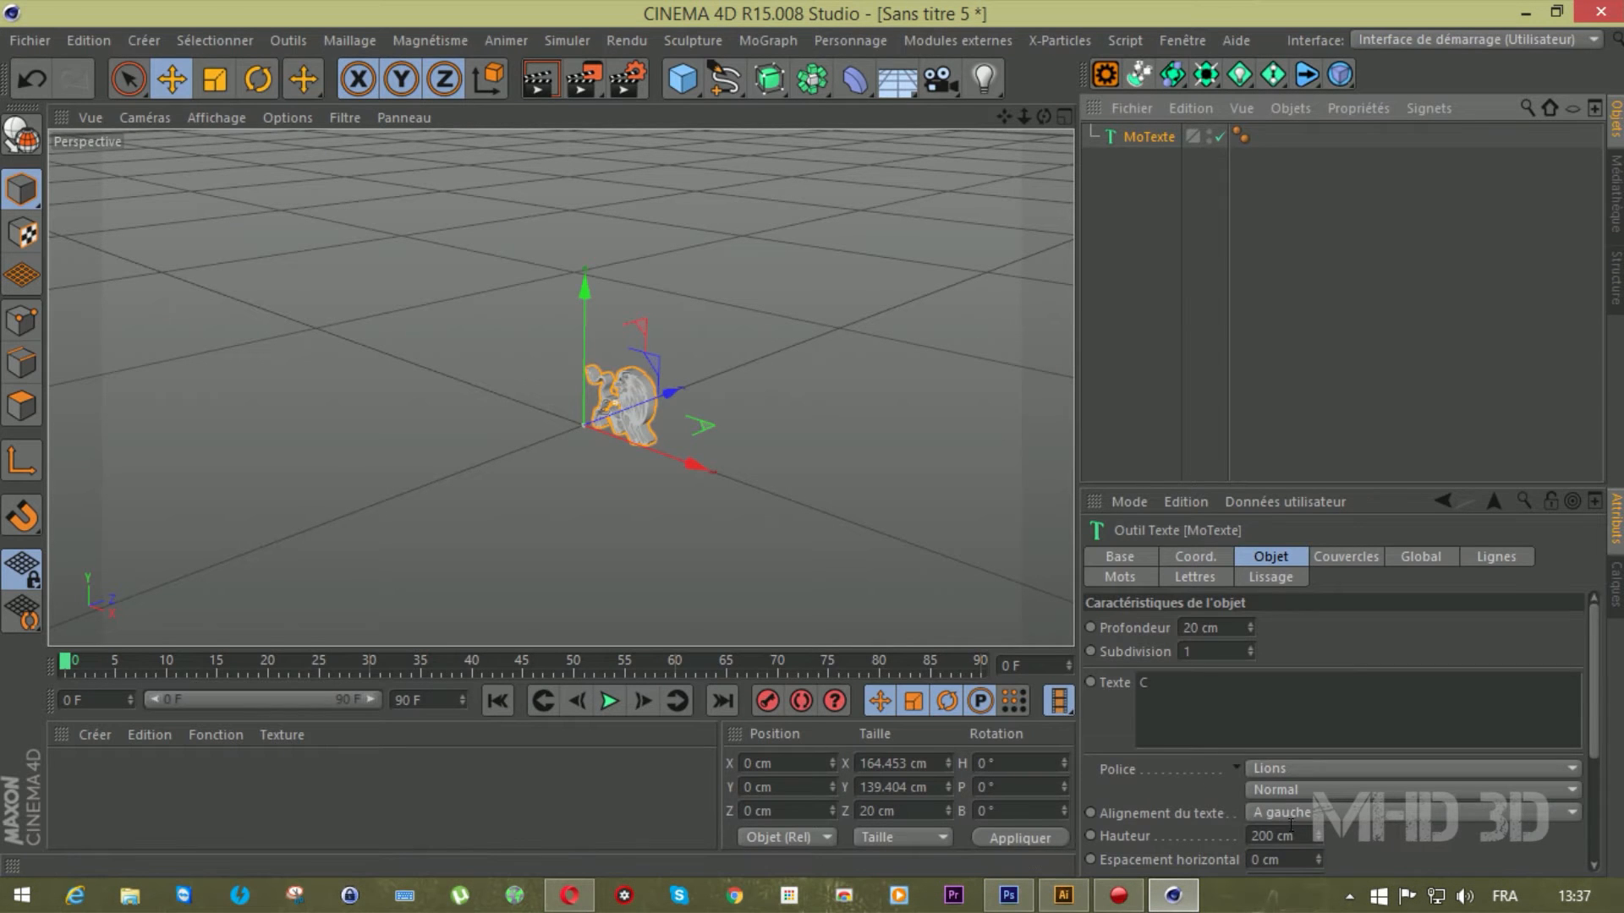
key("t")
left_click_drag(505, 471, 457, 549)
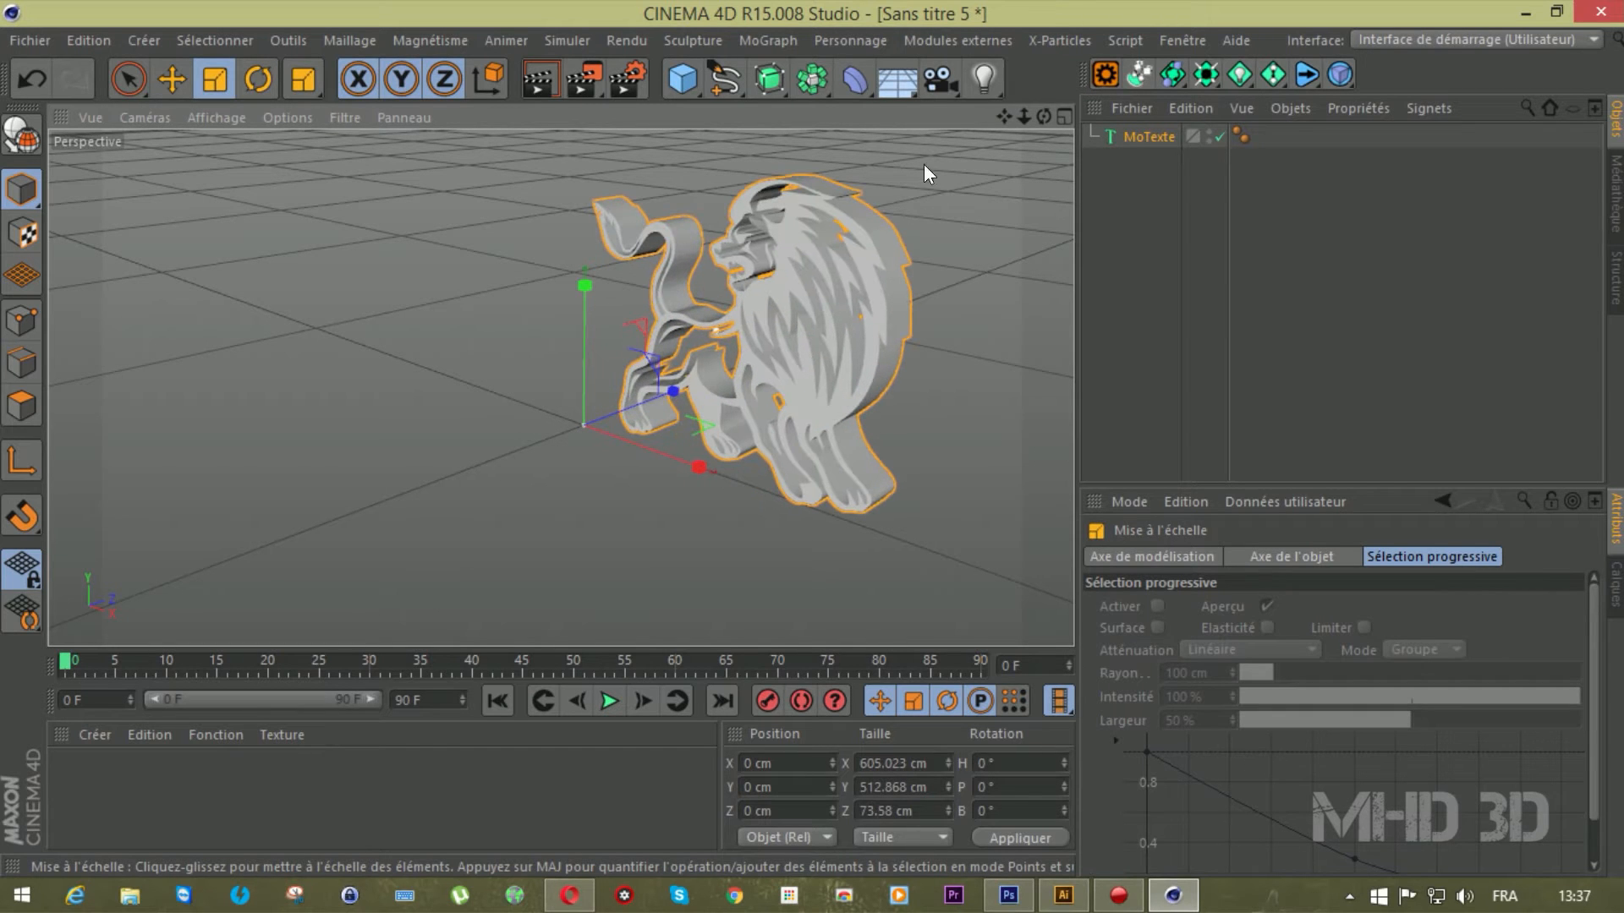
mouse_move(1043, 118)
left_mouse_down()
mouse_move(1126, 89)
mouse_move(1001, 117)
mouse_move(1049, 125)
left_mouse_up()
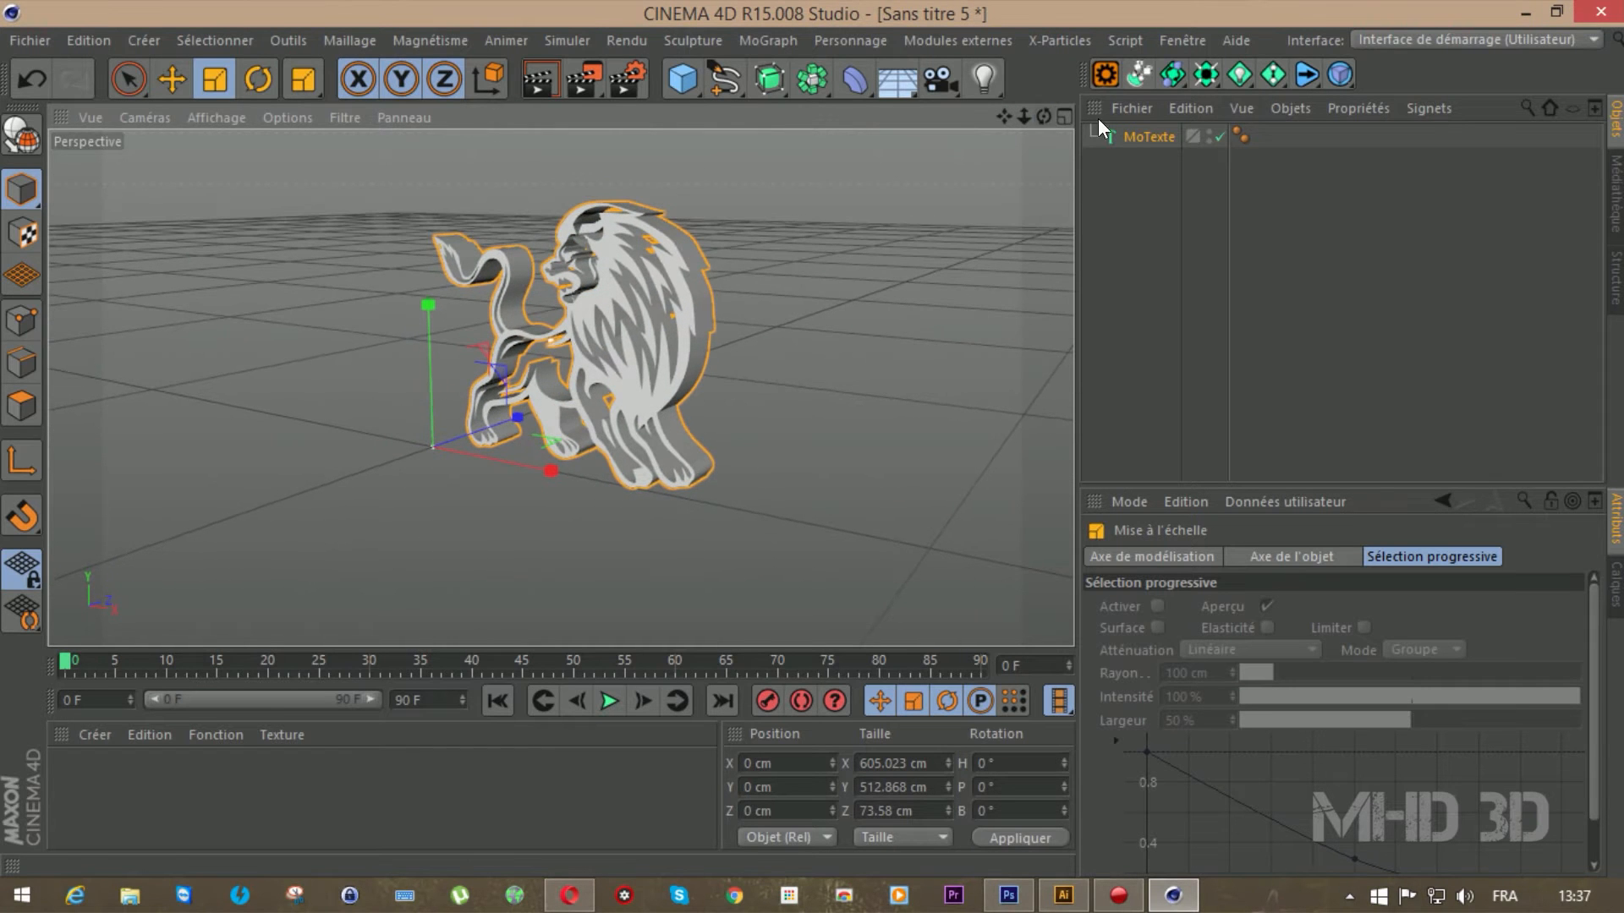
Set both the start and end caps of the MoTexte object to Couvercle et biseau
left_click(1154, 136)
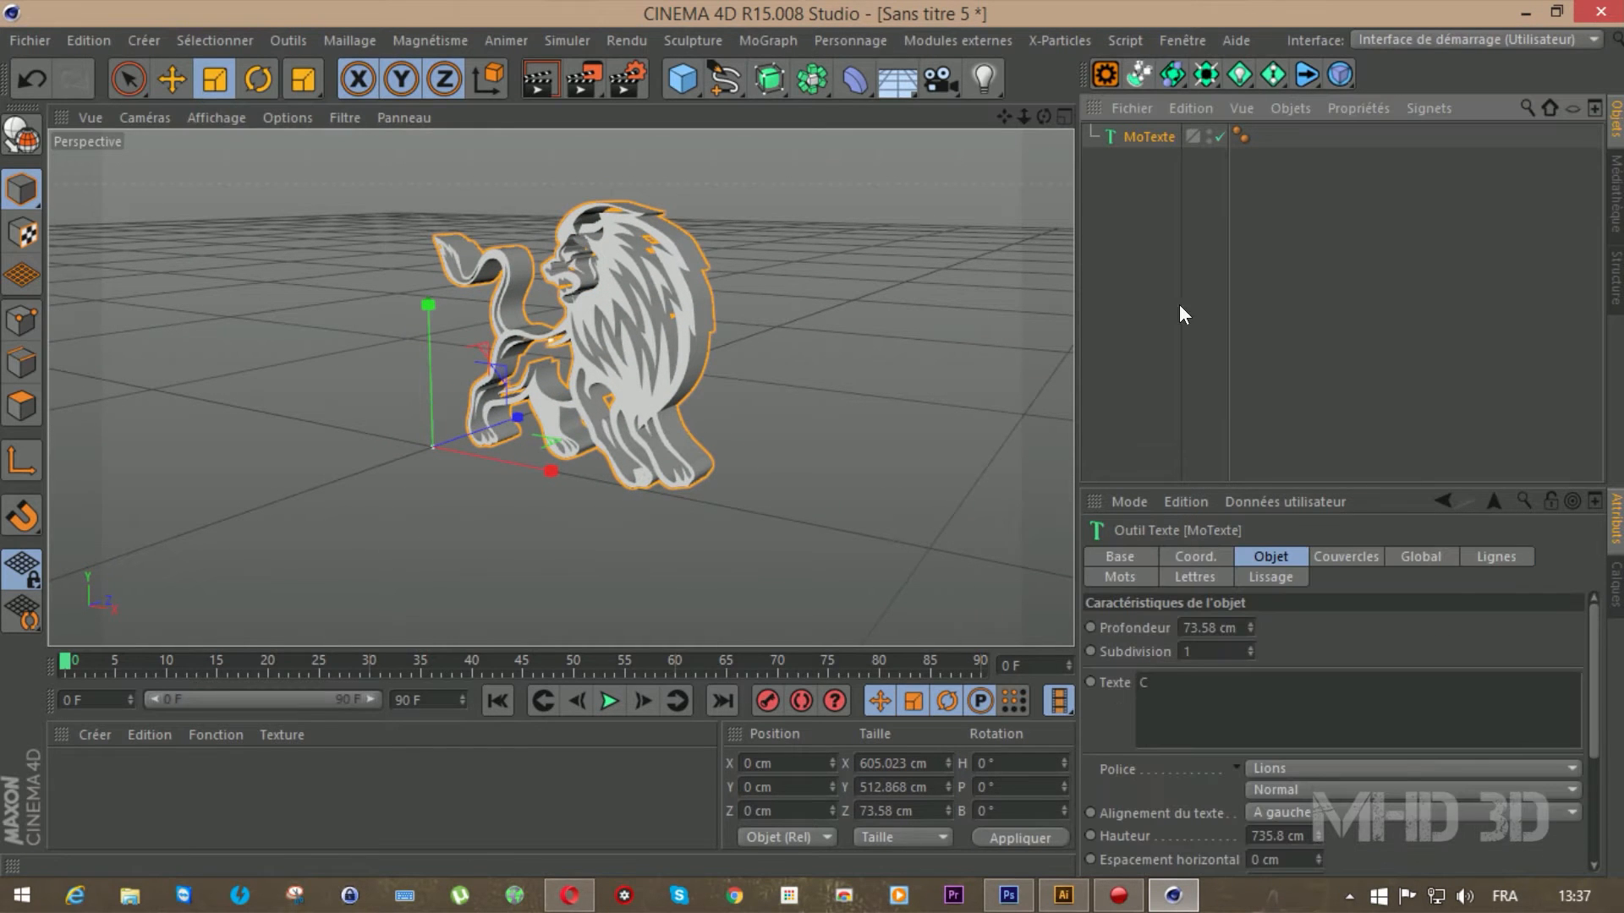
left_click(1323, 560)
left_click(1299, 627)
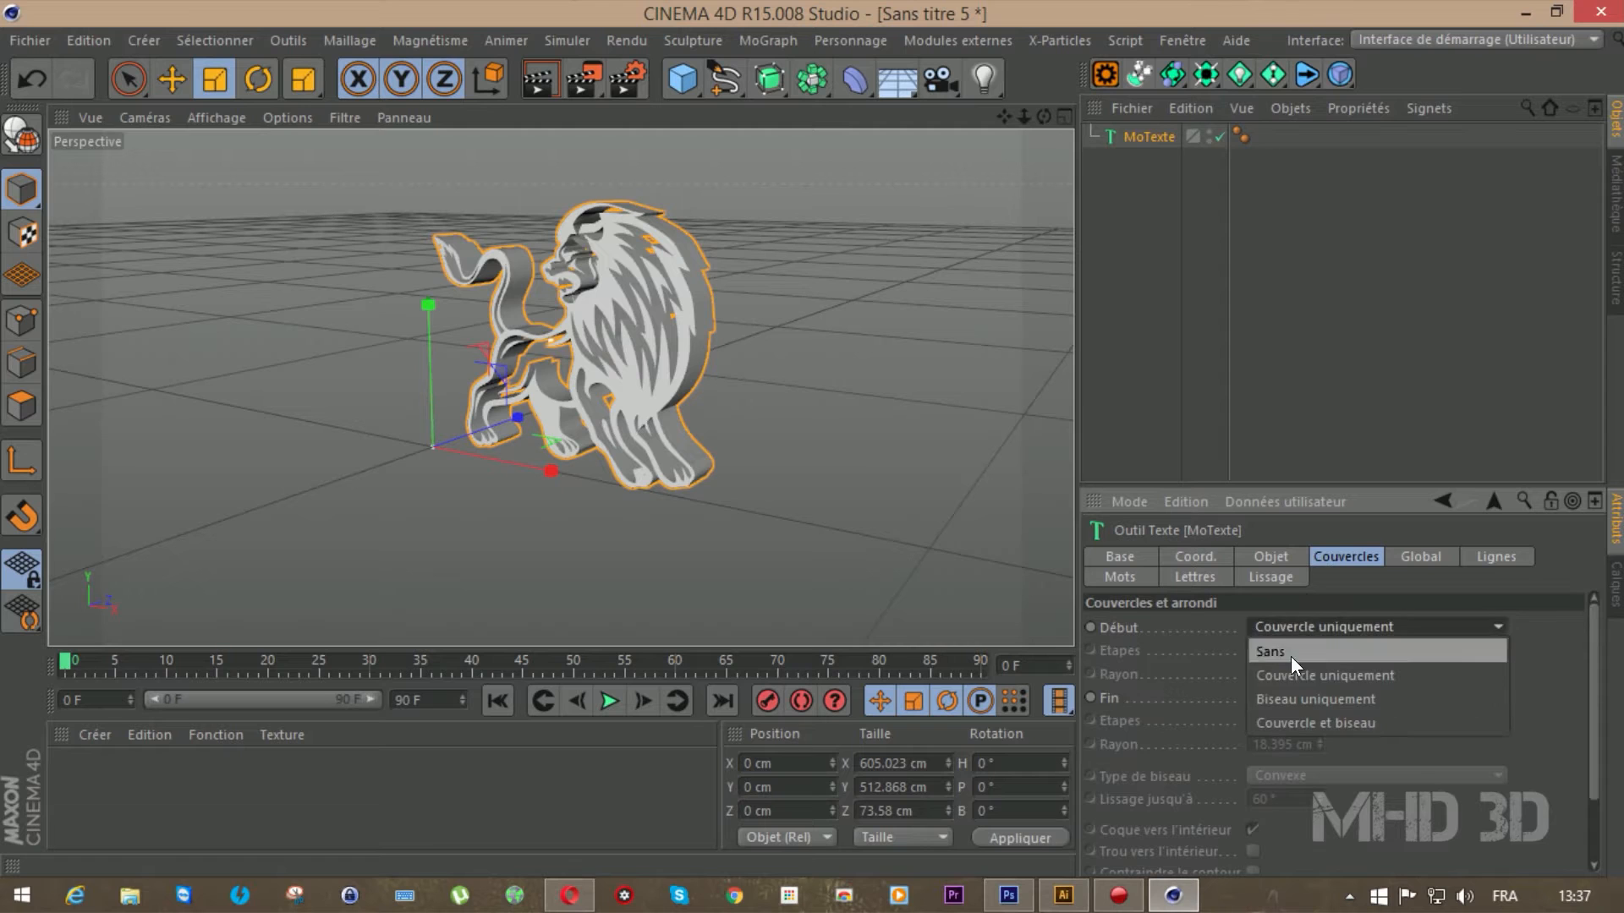
left_click(1288, 724)
left_click(1307, 697)
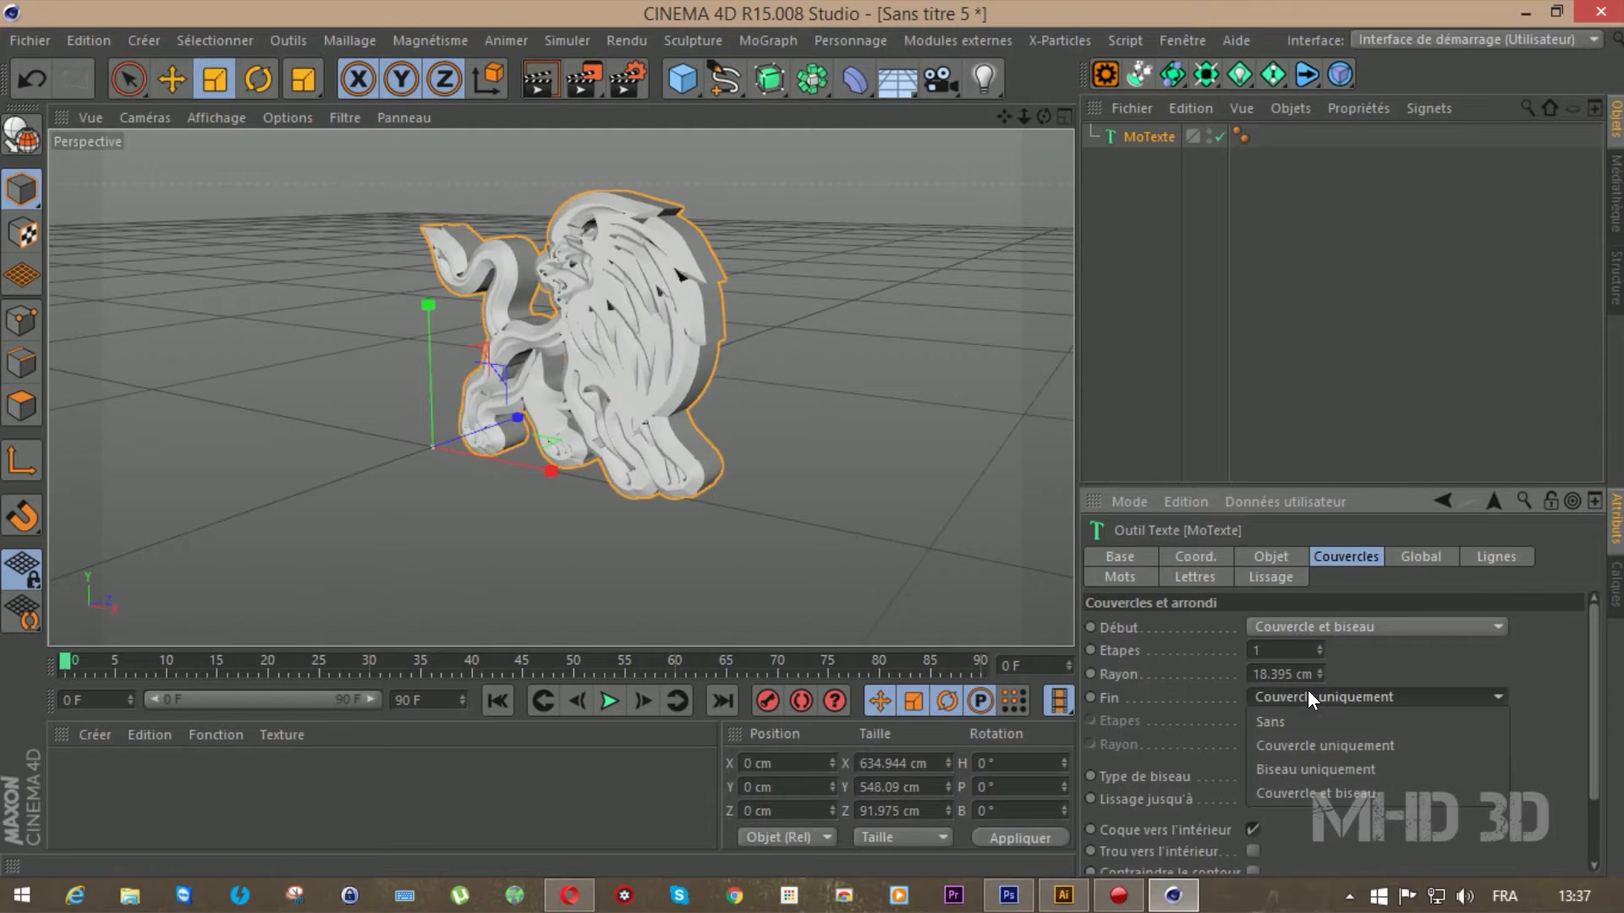
left_click(1302, 792)
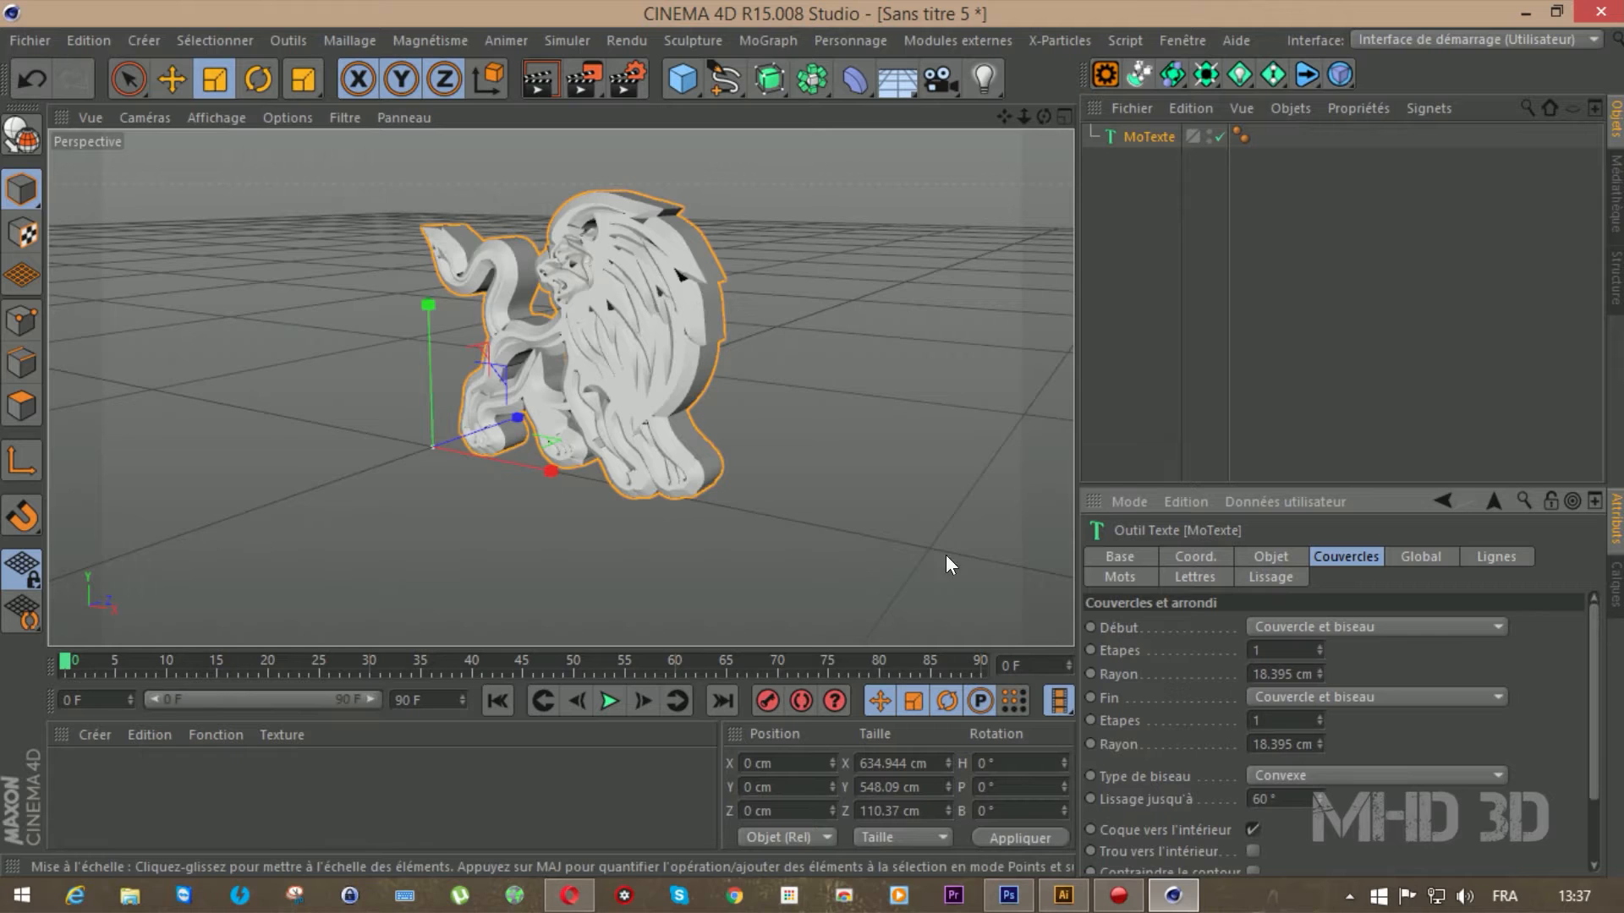
Set the bevel radius of both the start and end caps to 2 cm
scroll(772, 479, "up", 3)
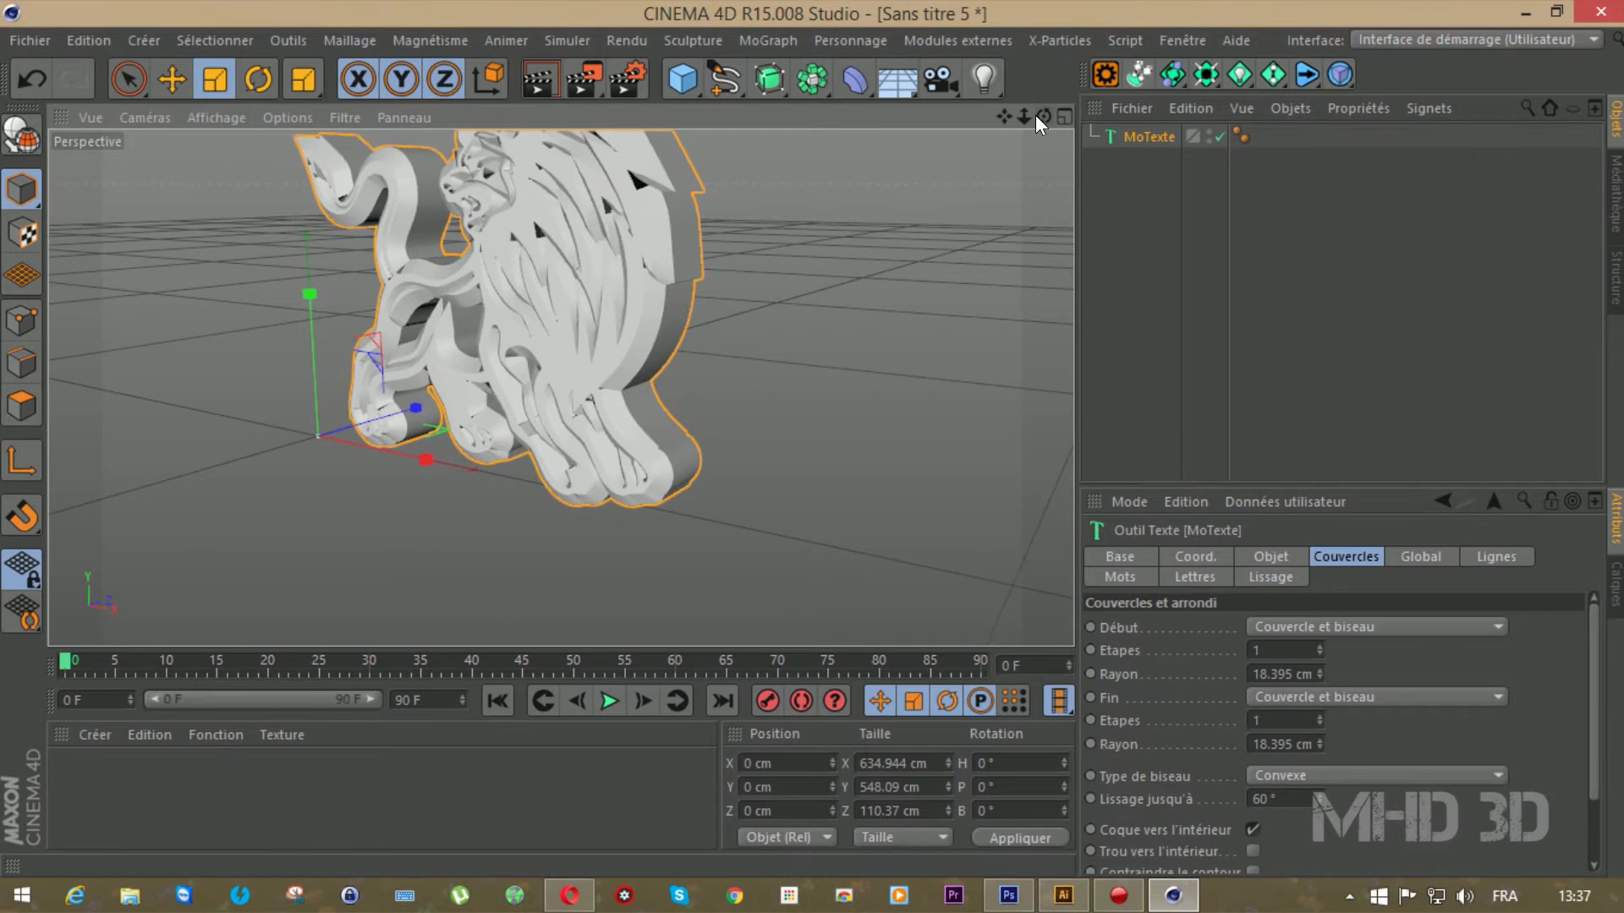
left_click_drag(1042, 118, 882, 135)
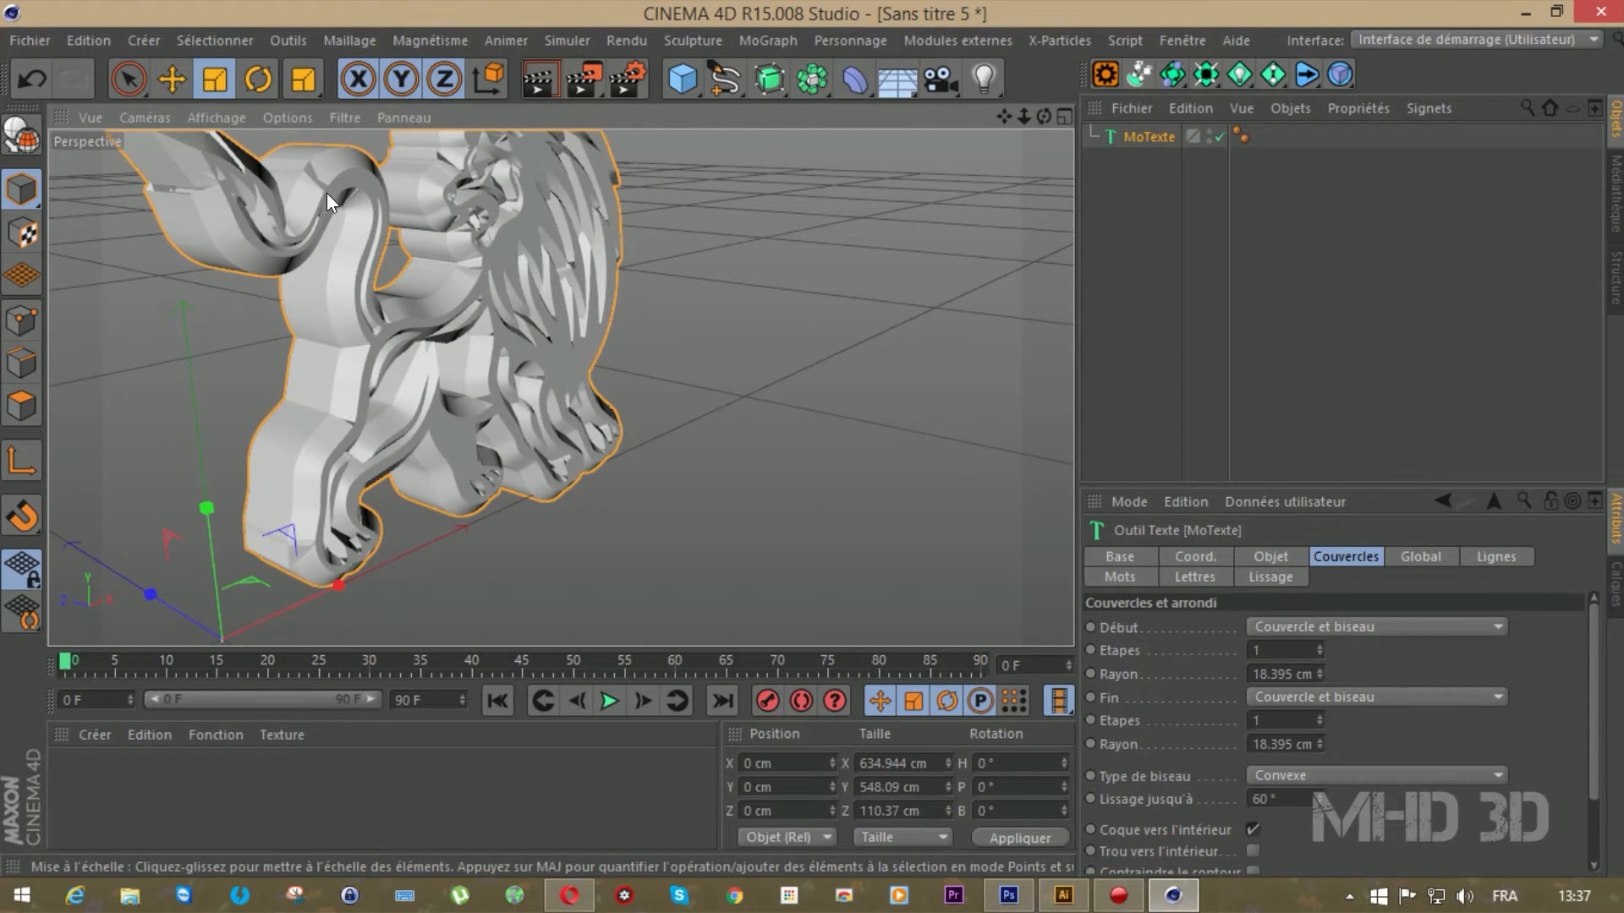
scroll(884, 537, "up", 2)
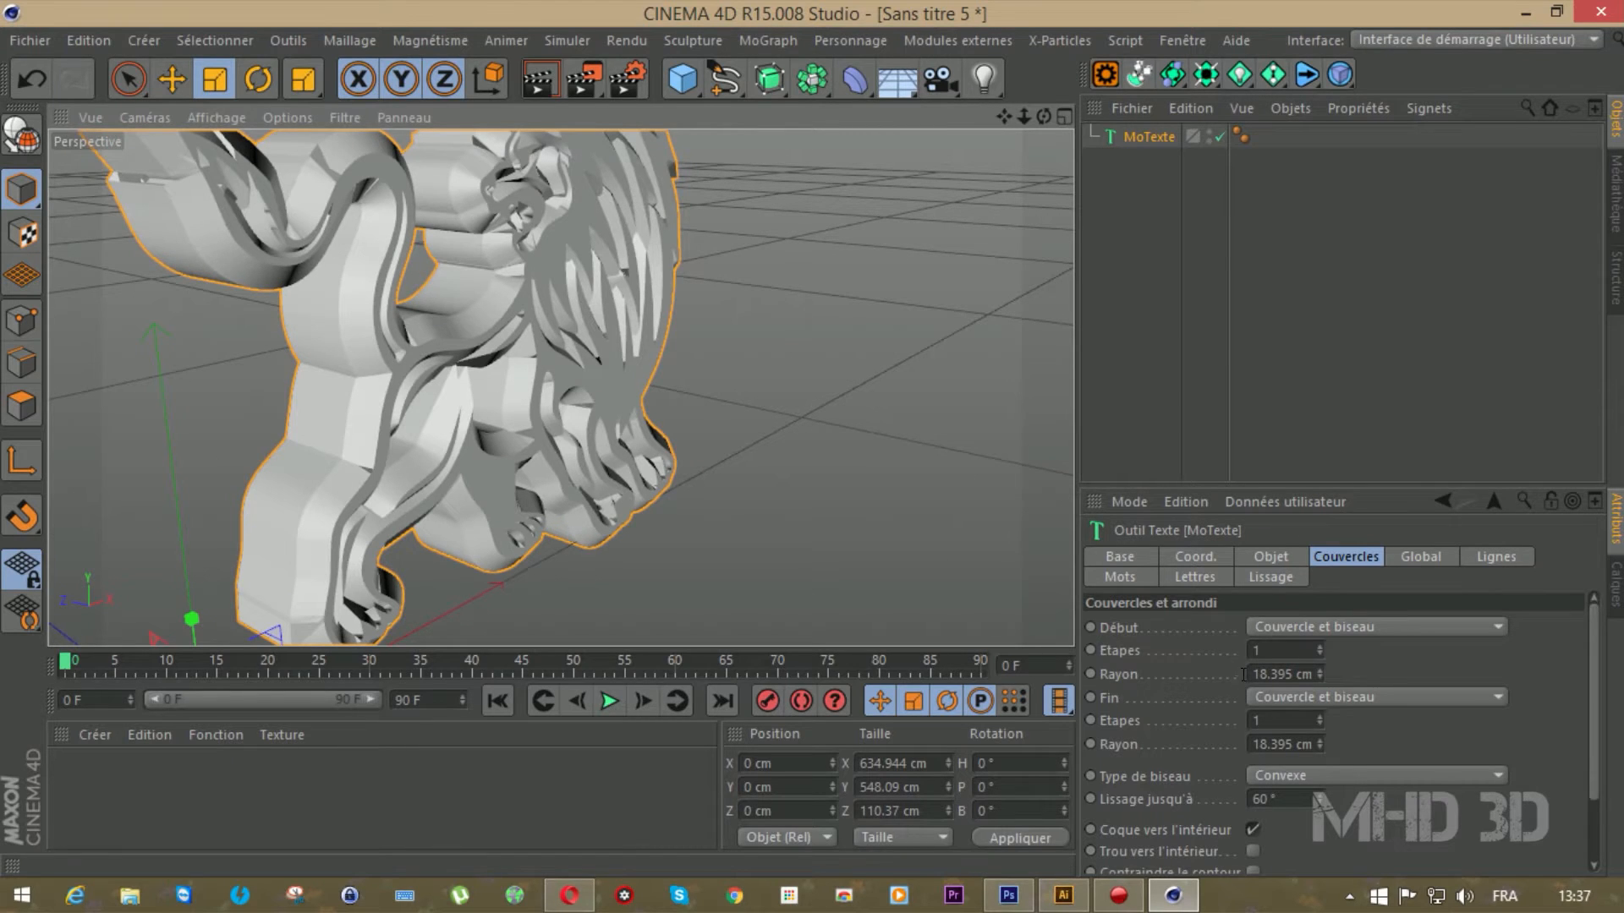
left_click(1268, 673)
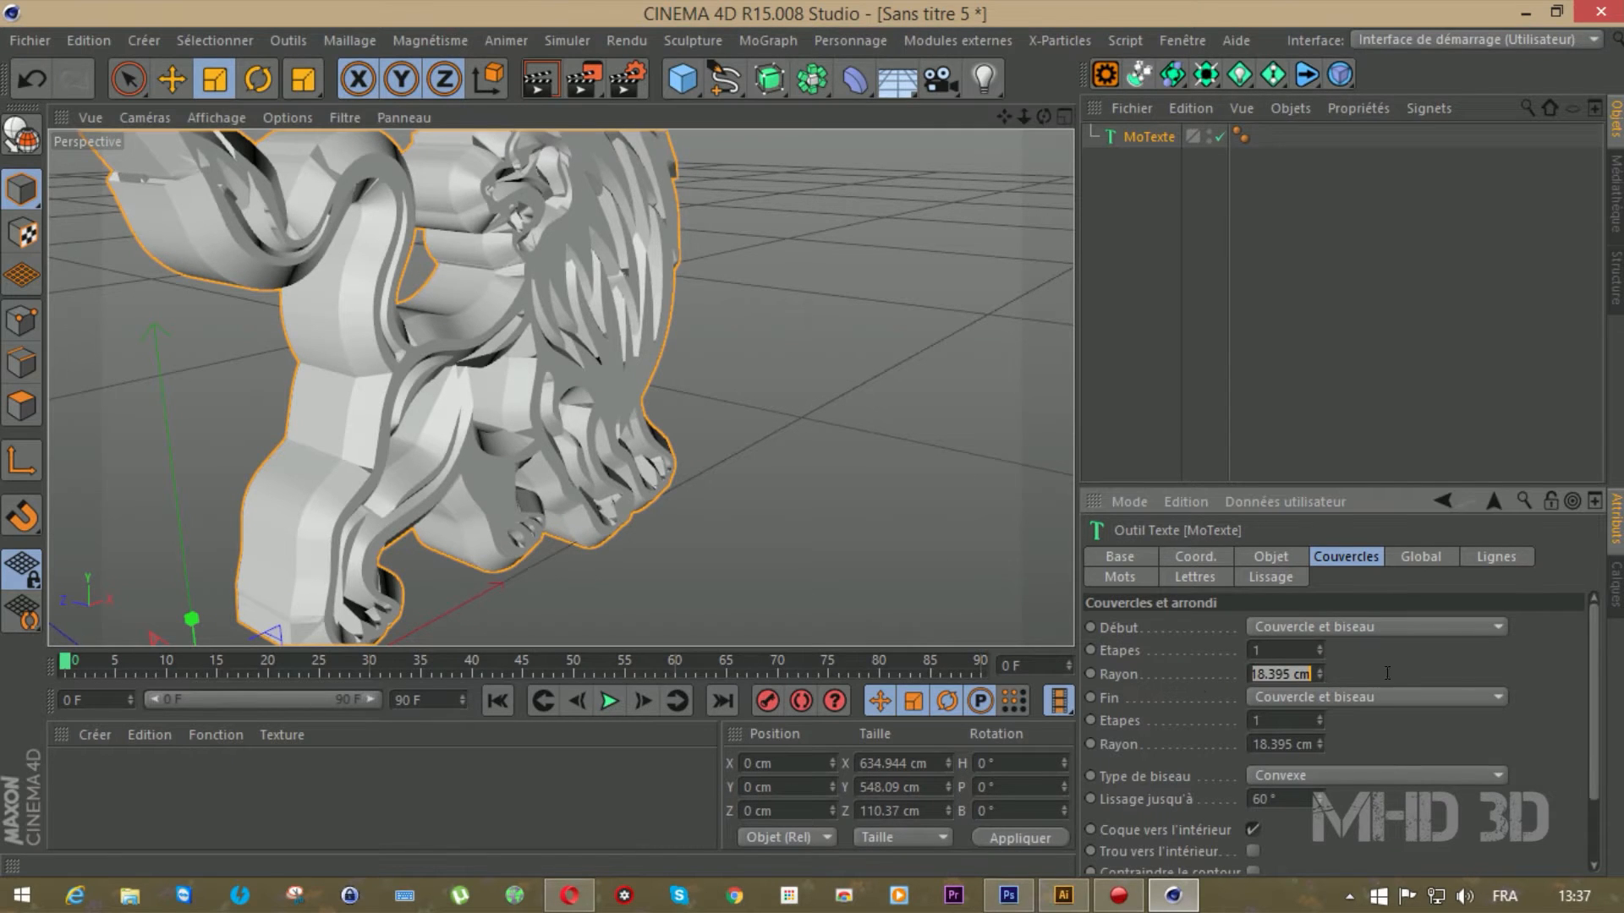
type("2")
key("Return")
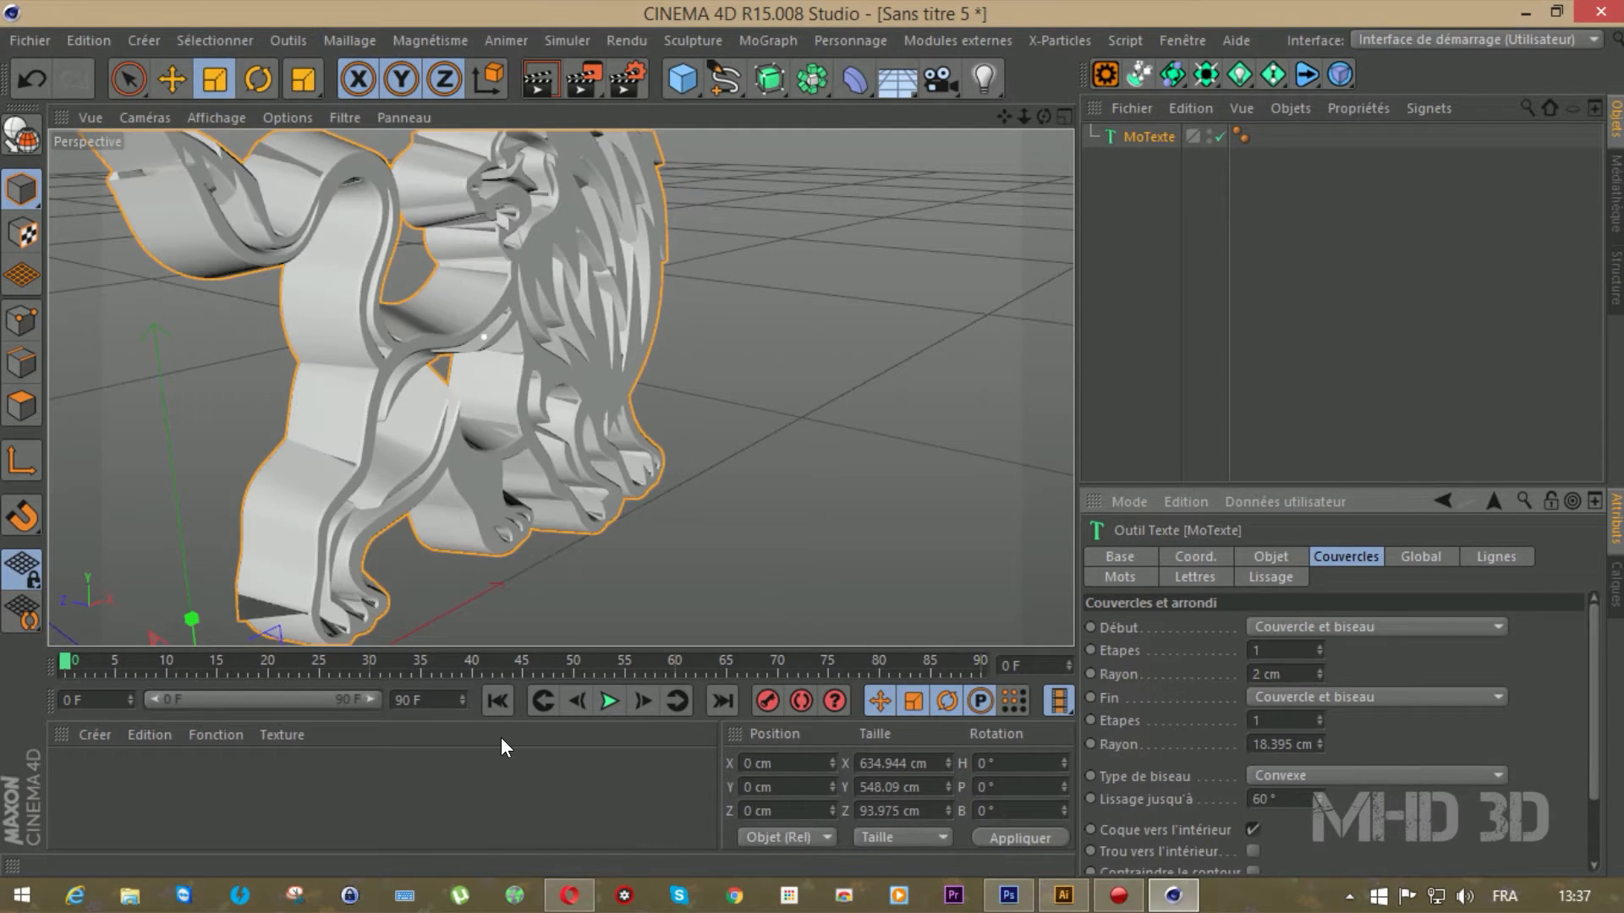
left_click(1252, 744)
type("2")
key("Return")
Set the number of bevel steps on the start cap to 3
scroll(314, 428, "up", 8)
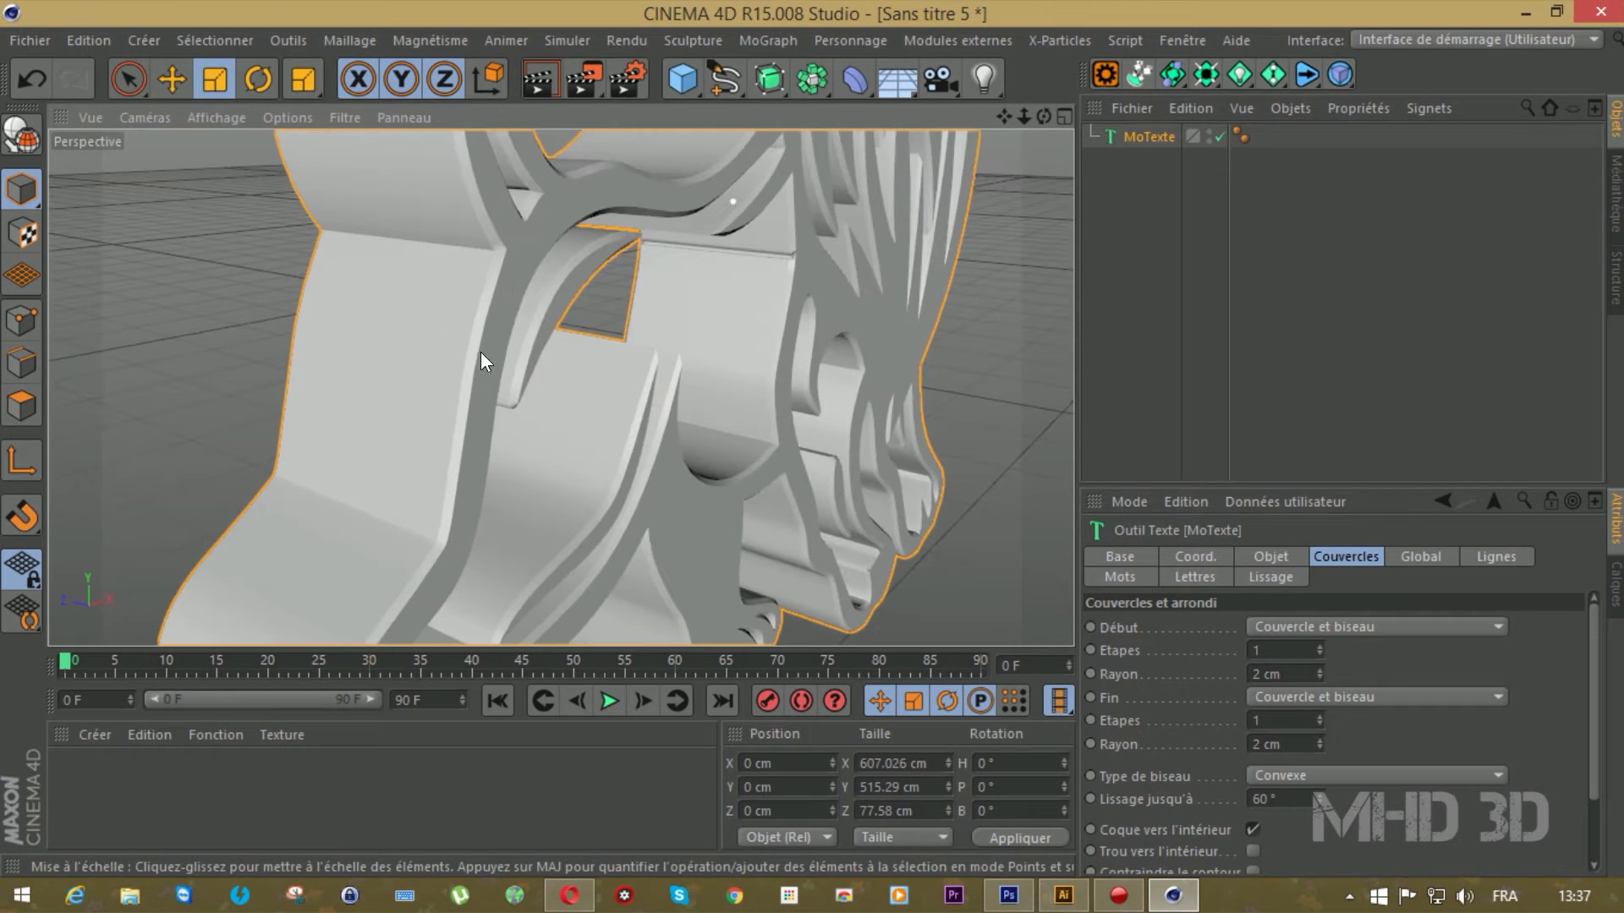
left_click_drag(1273, 649, 1191, 651)
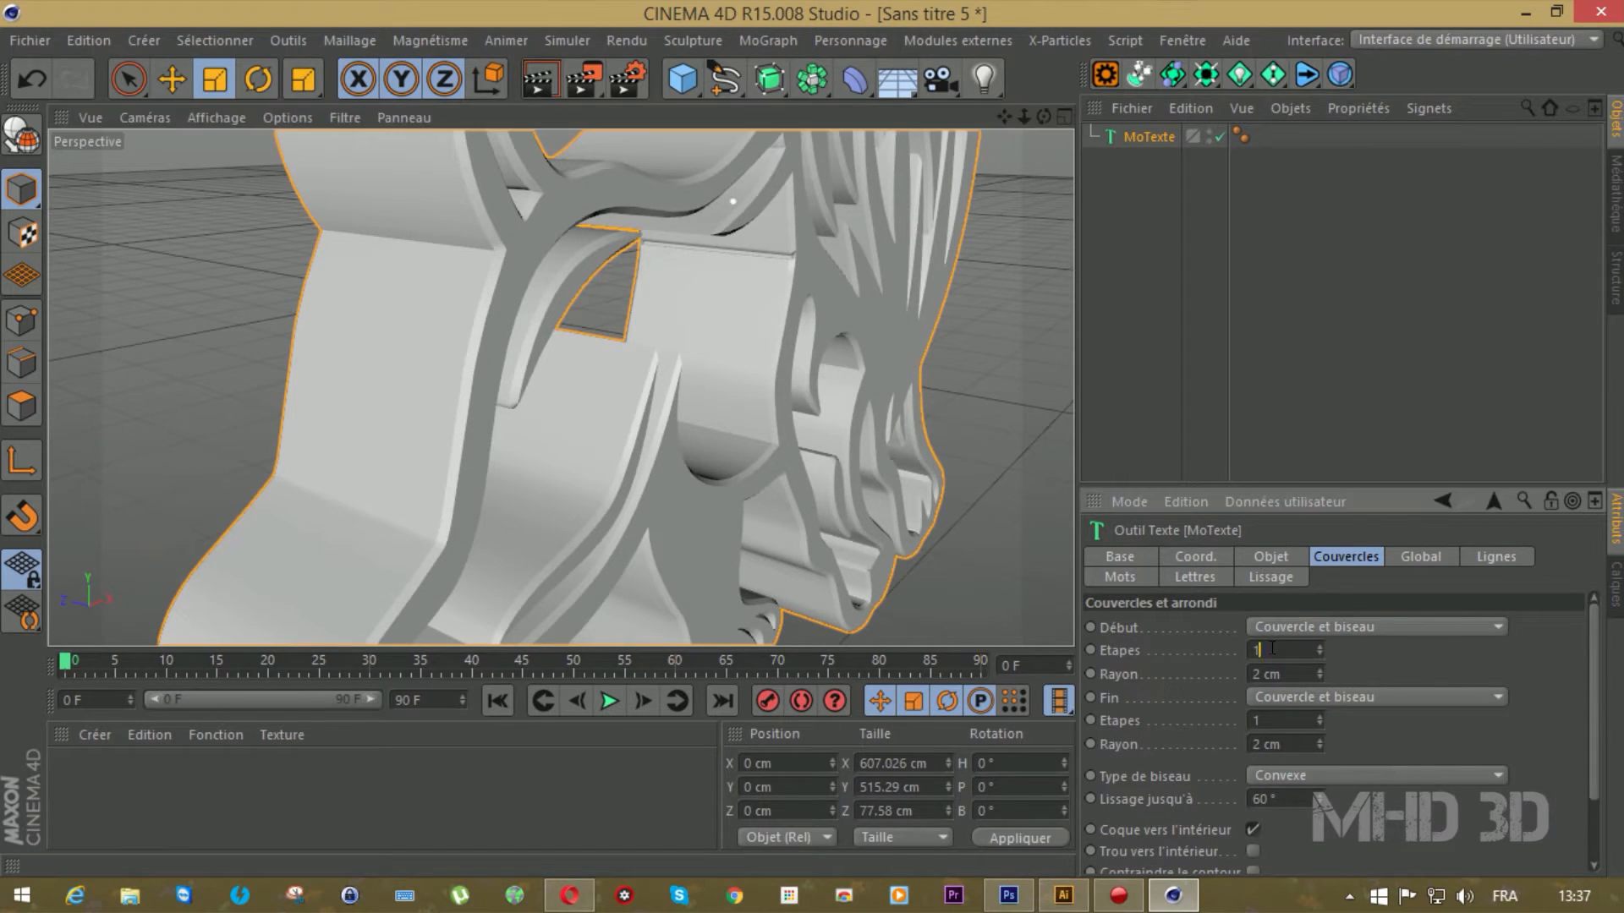
type("3")
key("Return")
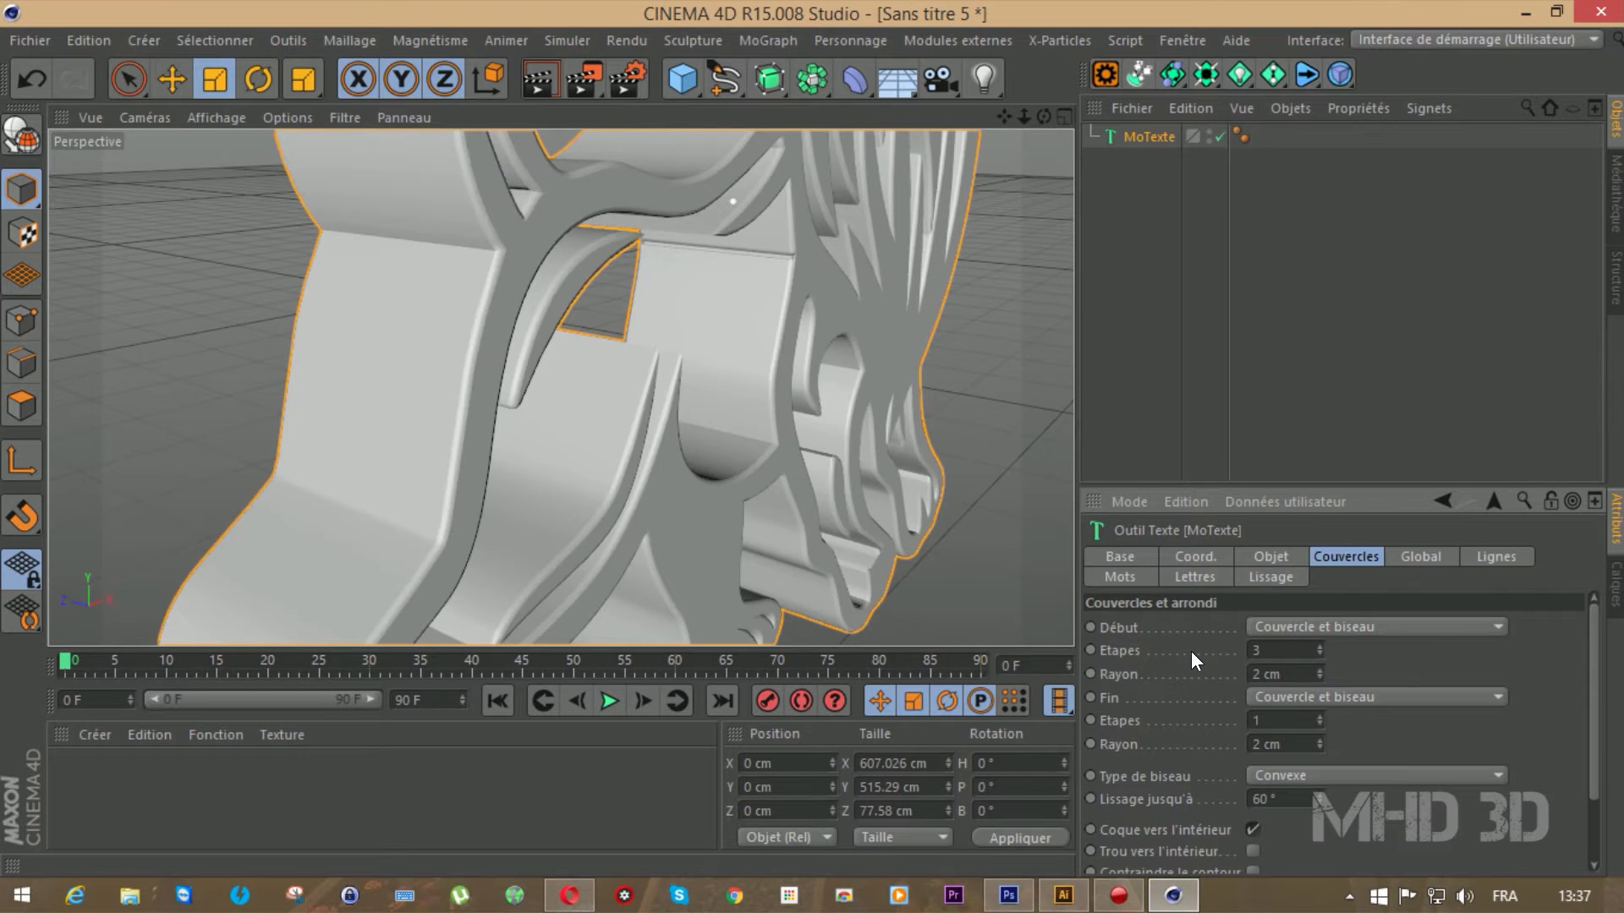
Set the end cap's bevel steps to 3 and reduce the MoTexte object's depth to 25.58 cm
type("3")
key("Return")
left_click_drag(1022, 115, 863, 116)
left_click_drag(1042, 117, 981, 160)
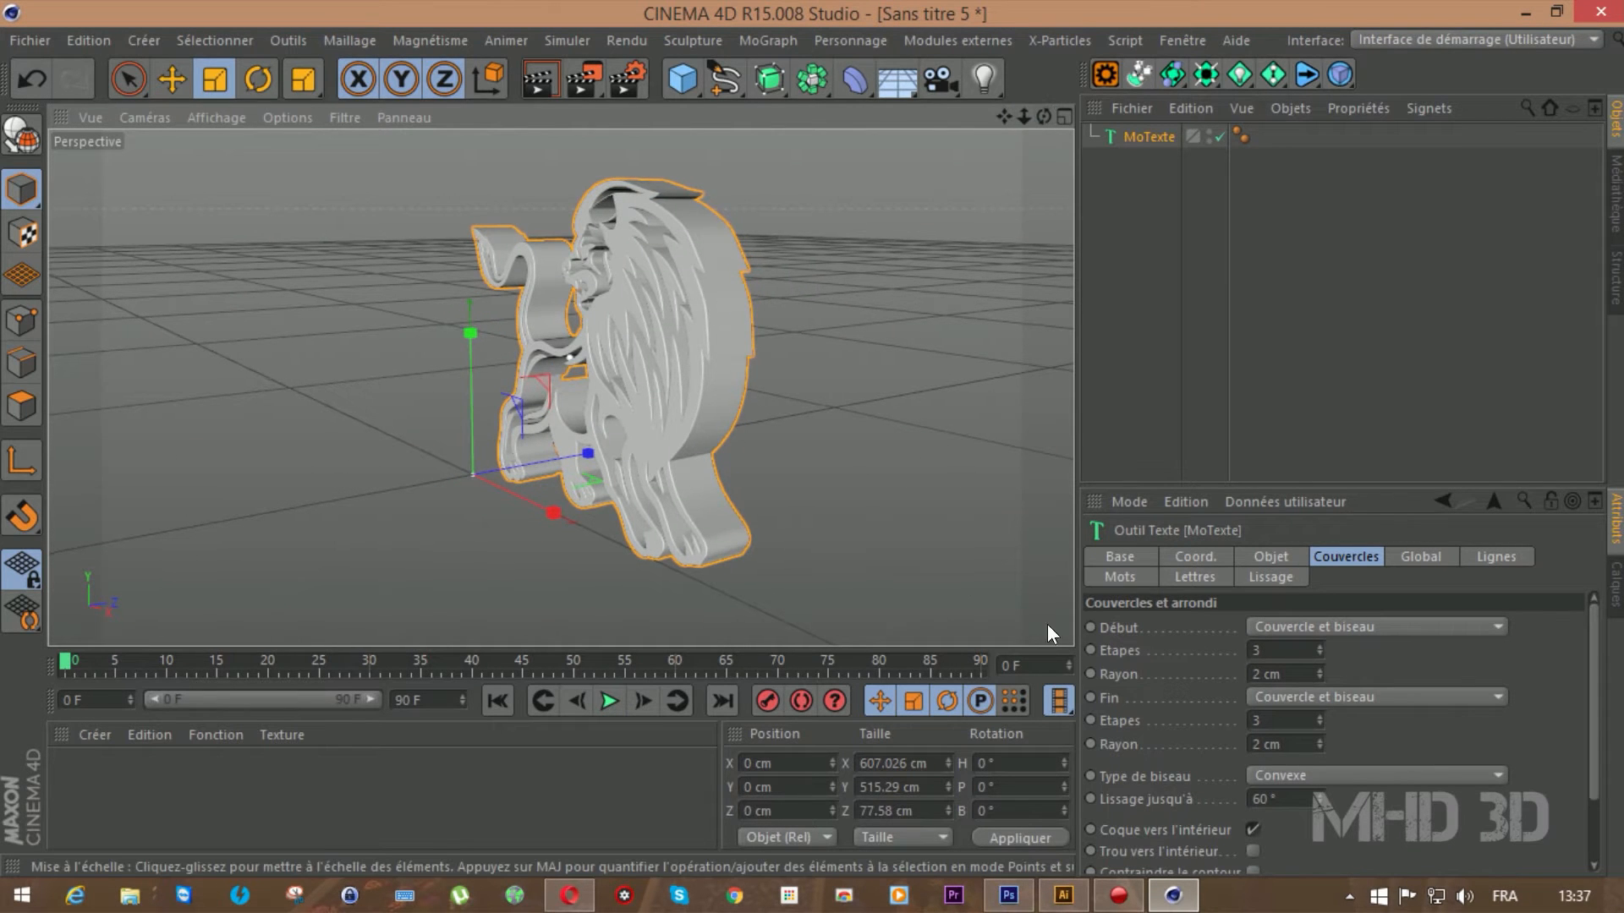
left_click(1277, 558)
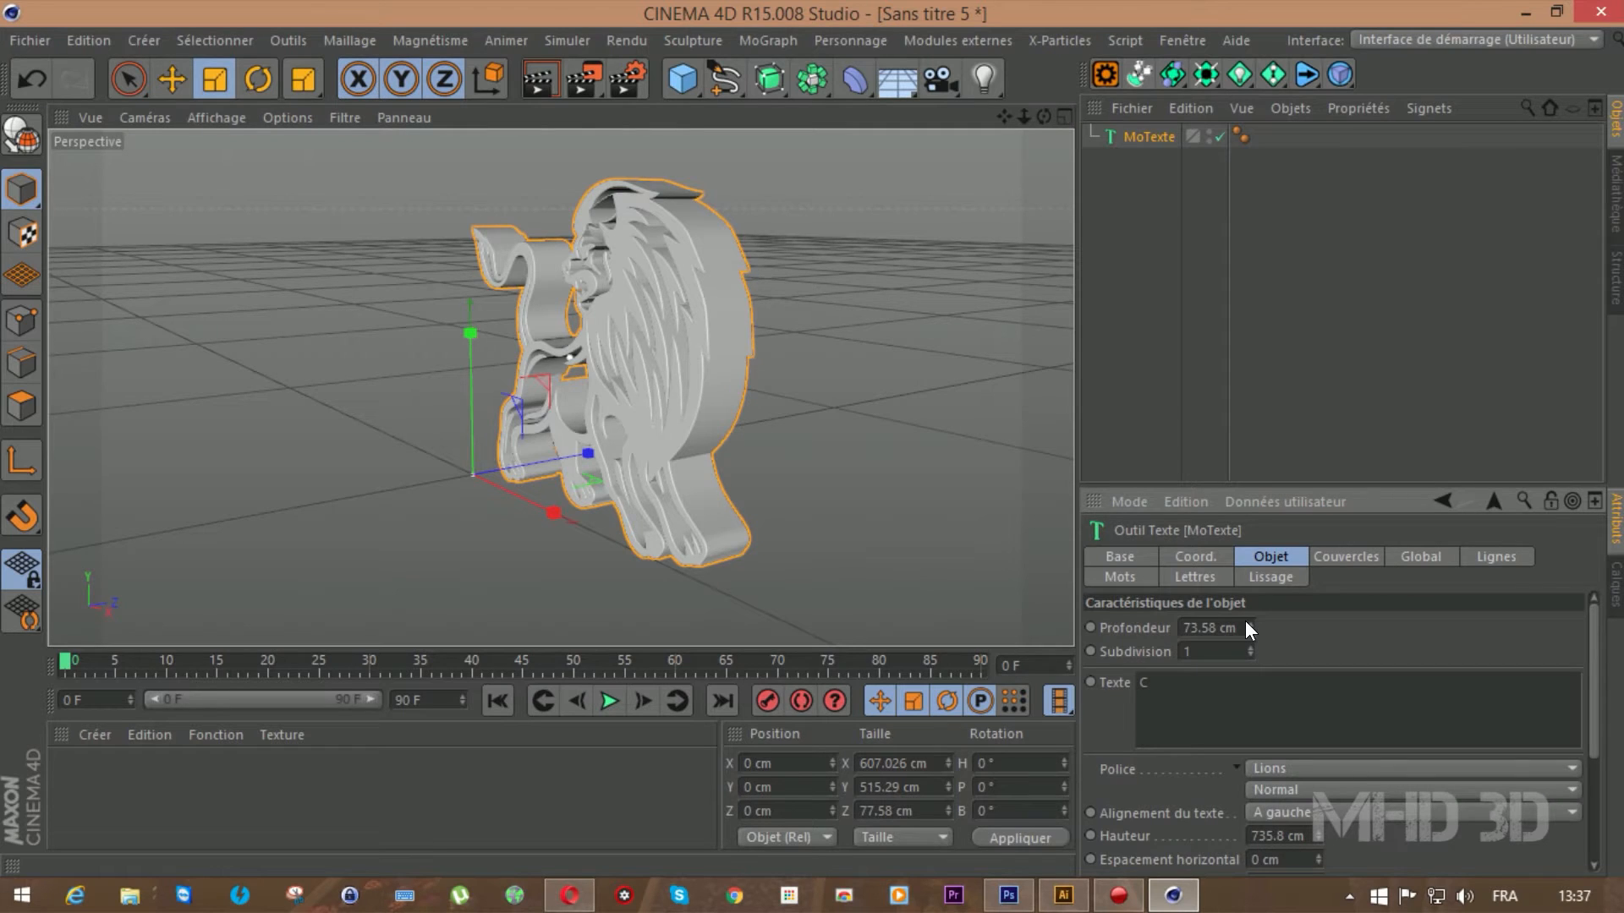
mouse_move(1249, 627)
left_mouse_down()
mouse_move(1324, 628)
mouse_move(1223, 627)
left_mouse_up()
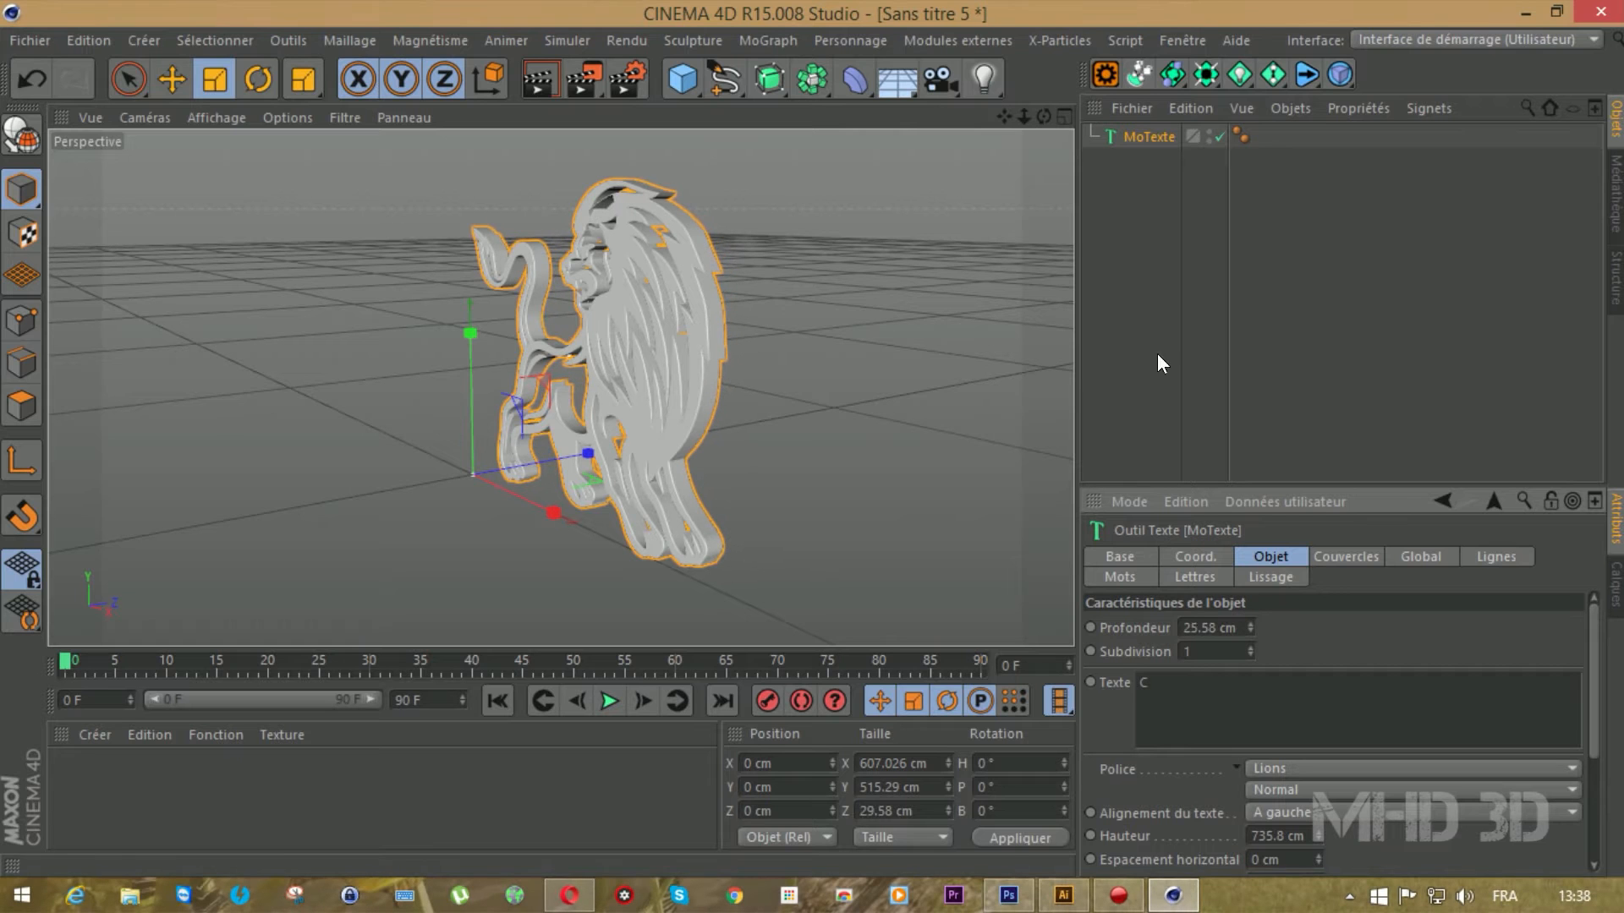
Try the Linéaire, Concave, 1 étape and 2 étapes bevel types on the MoTexte lion, and return to Convexe
left_click_drag(1043, 117, 1262, 472)
left_click(1331, 558)
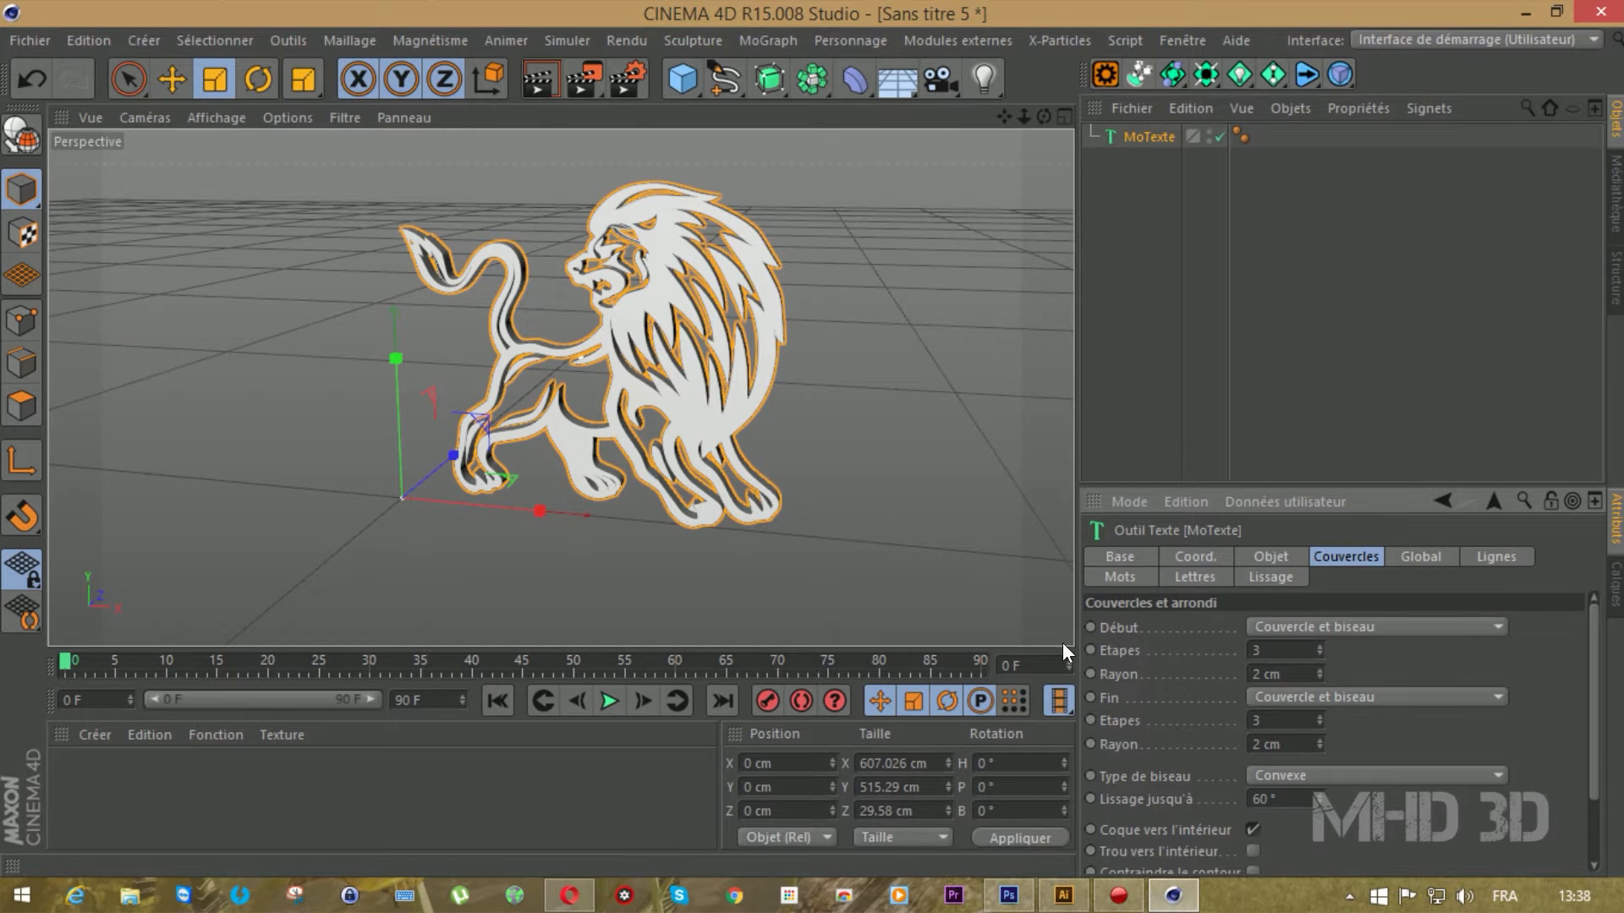
scroll(703, 429, "up", 5)
left_click_drag(1042, 116, 1030, 135)
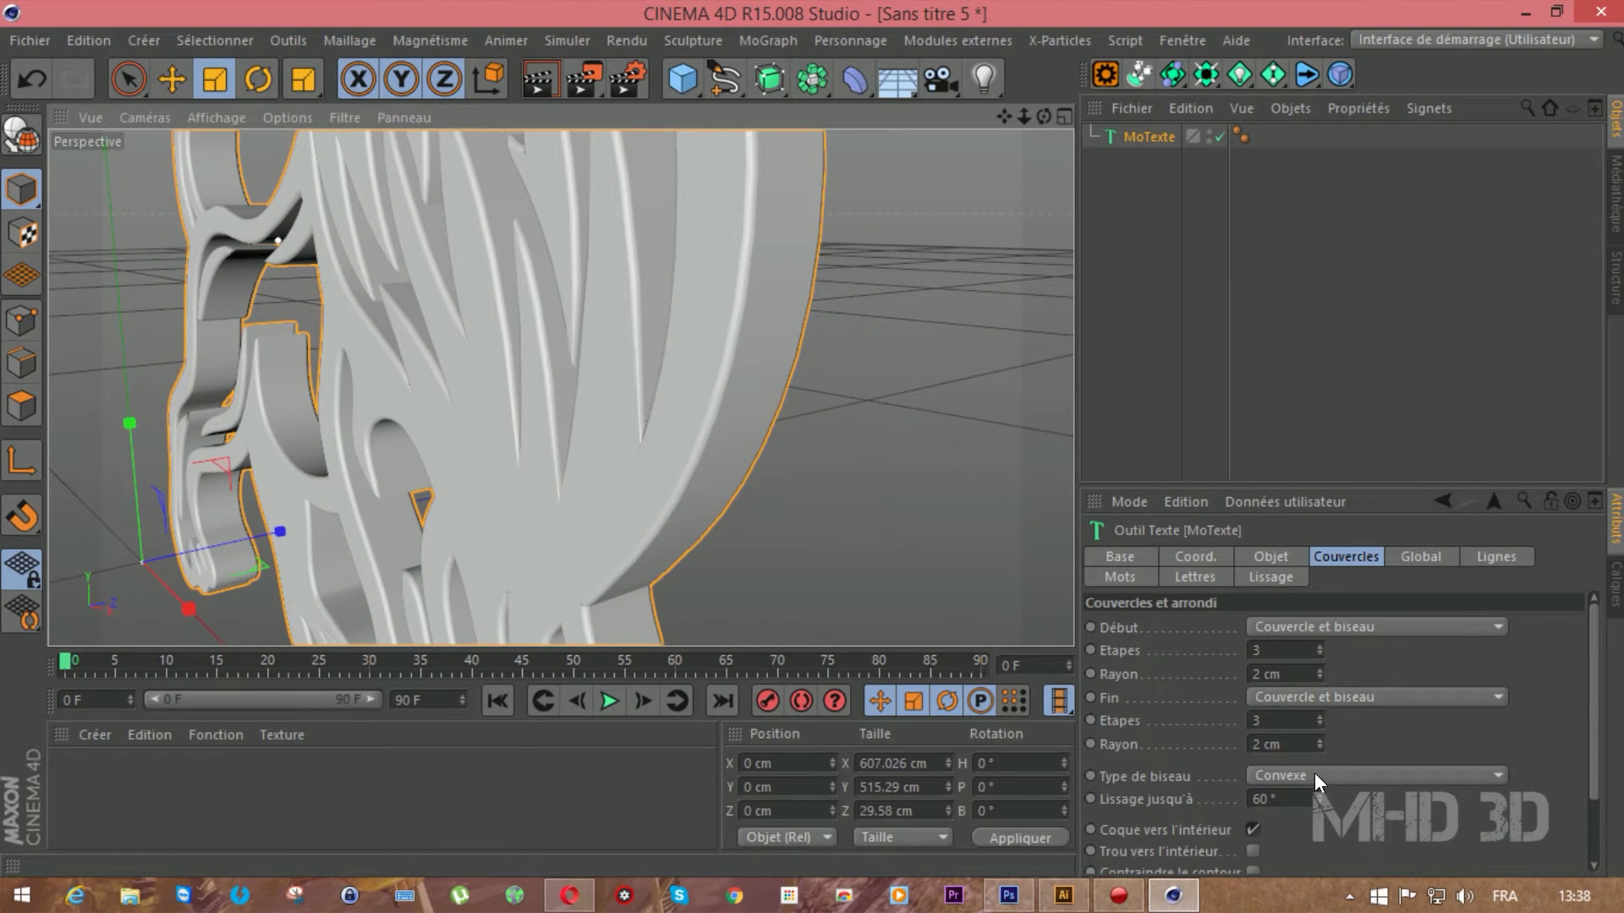
left_click(1291, 777)
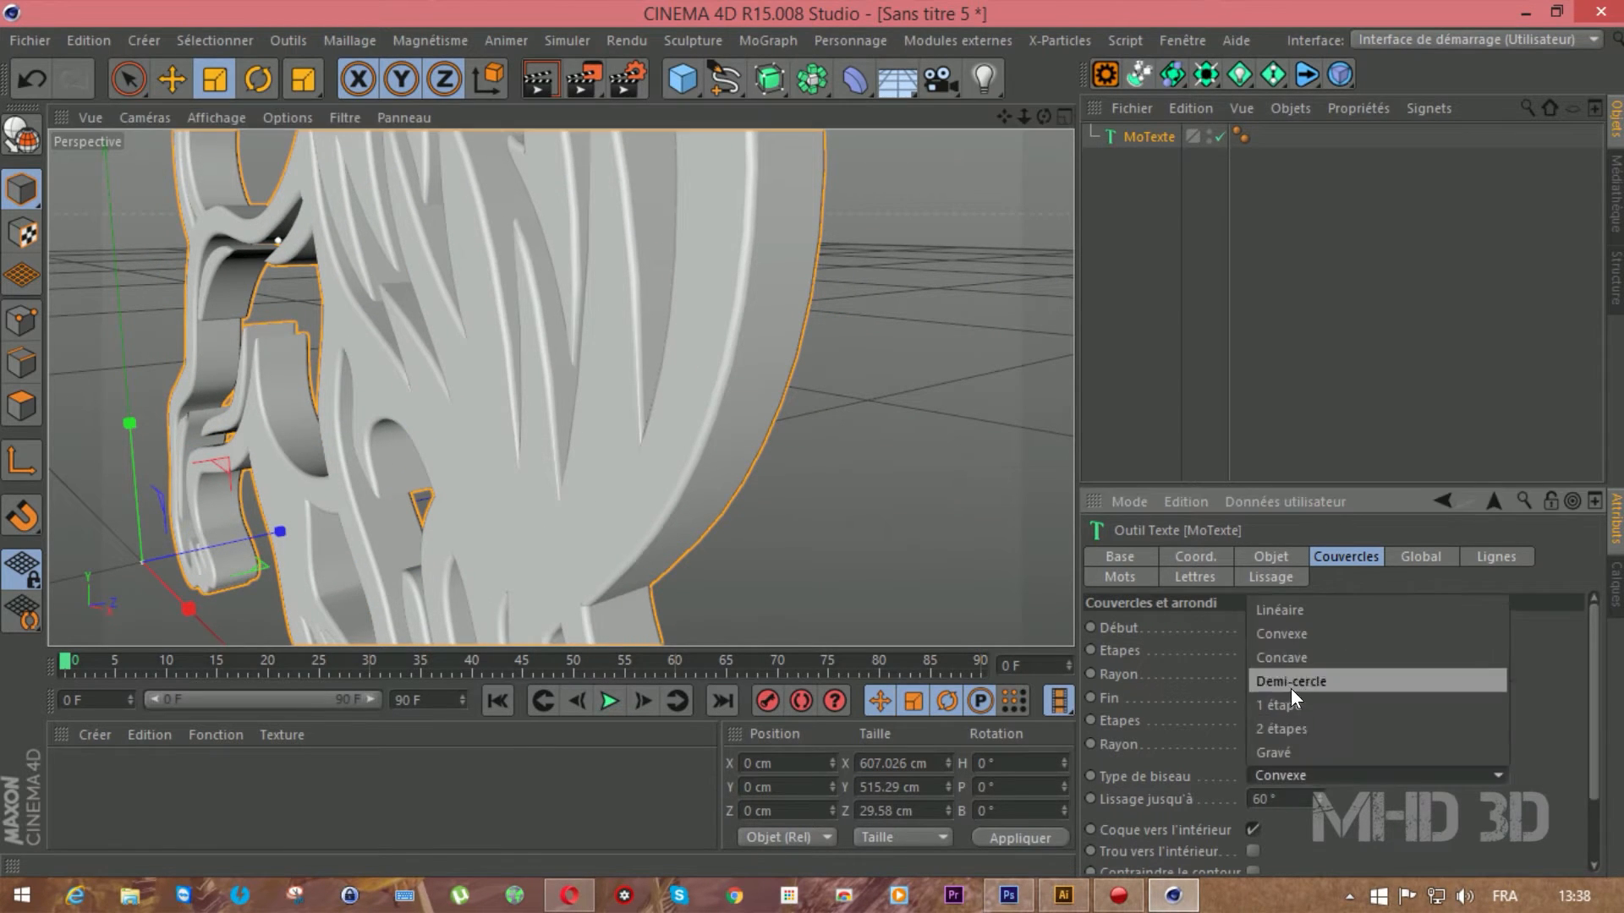
left_click(1291, 618)
left_click(1294, 773)
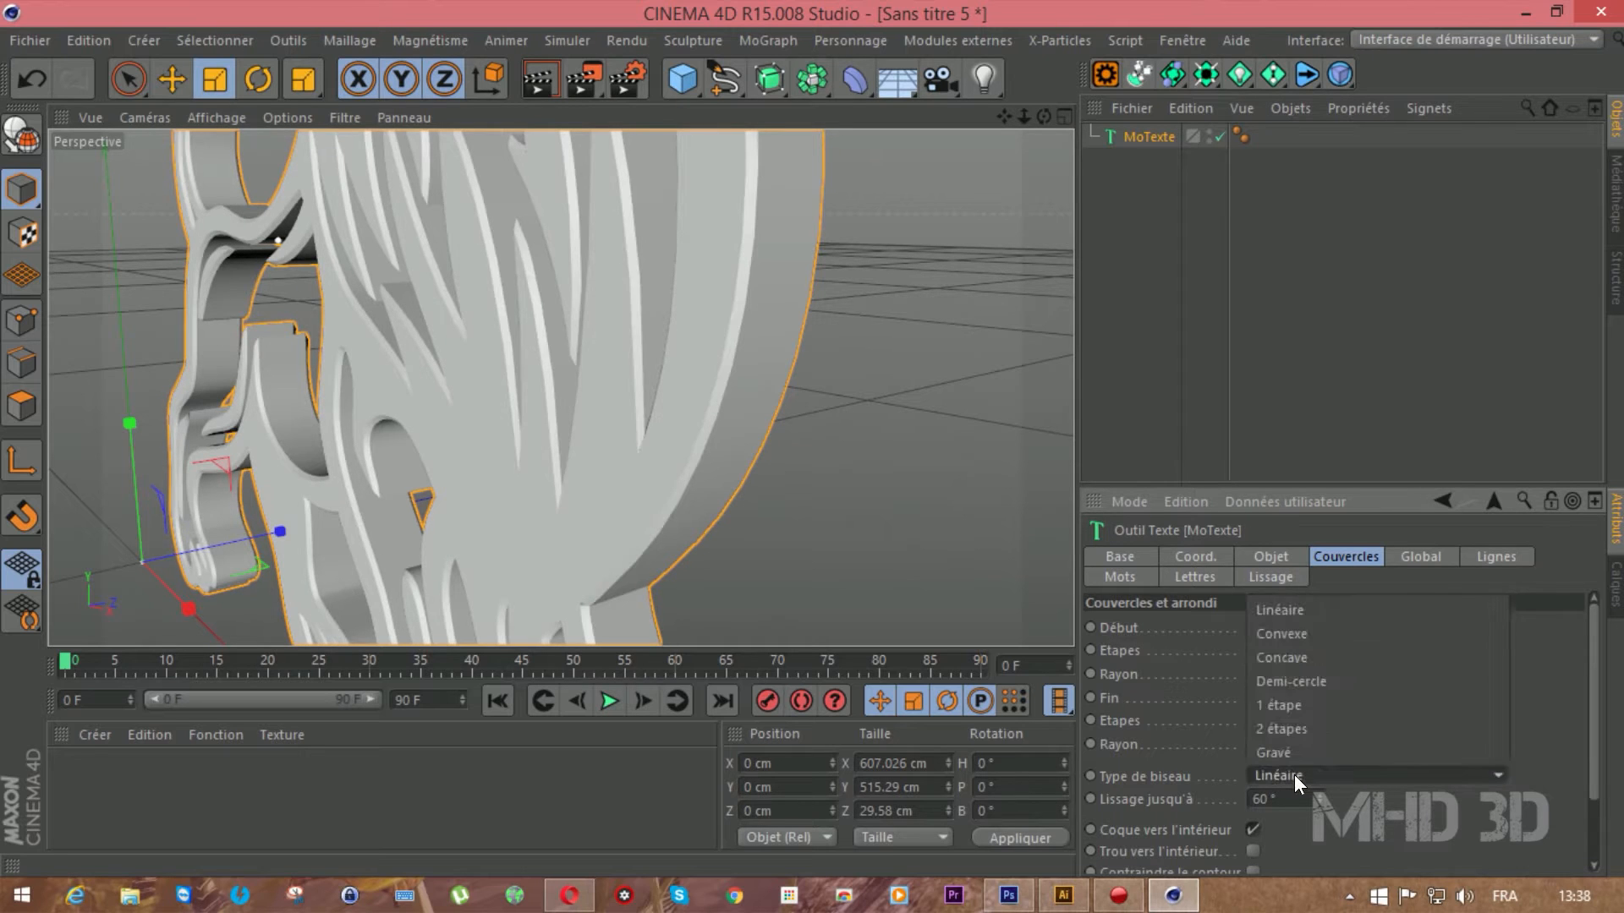
left_click(1299, 657)
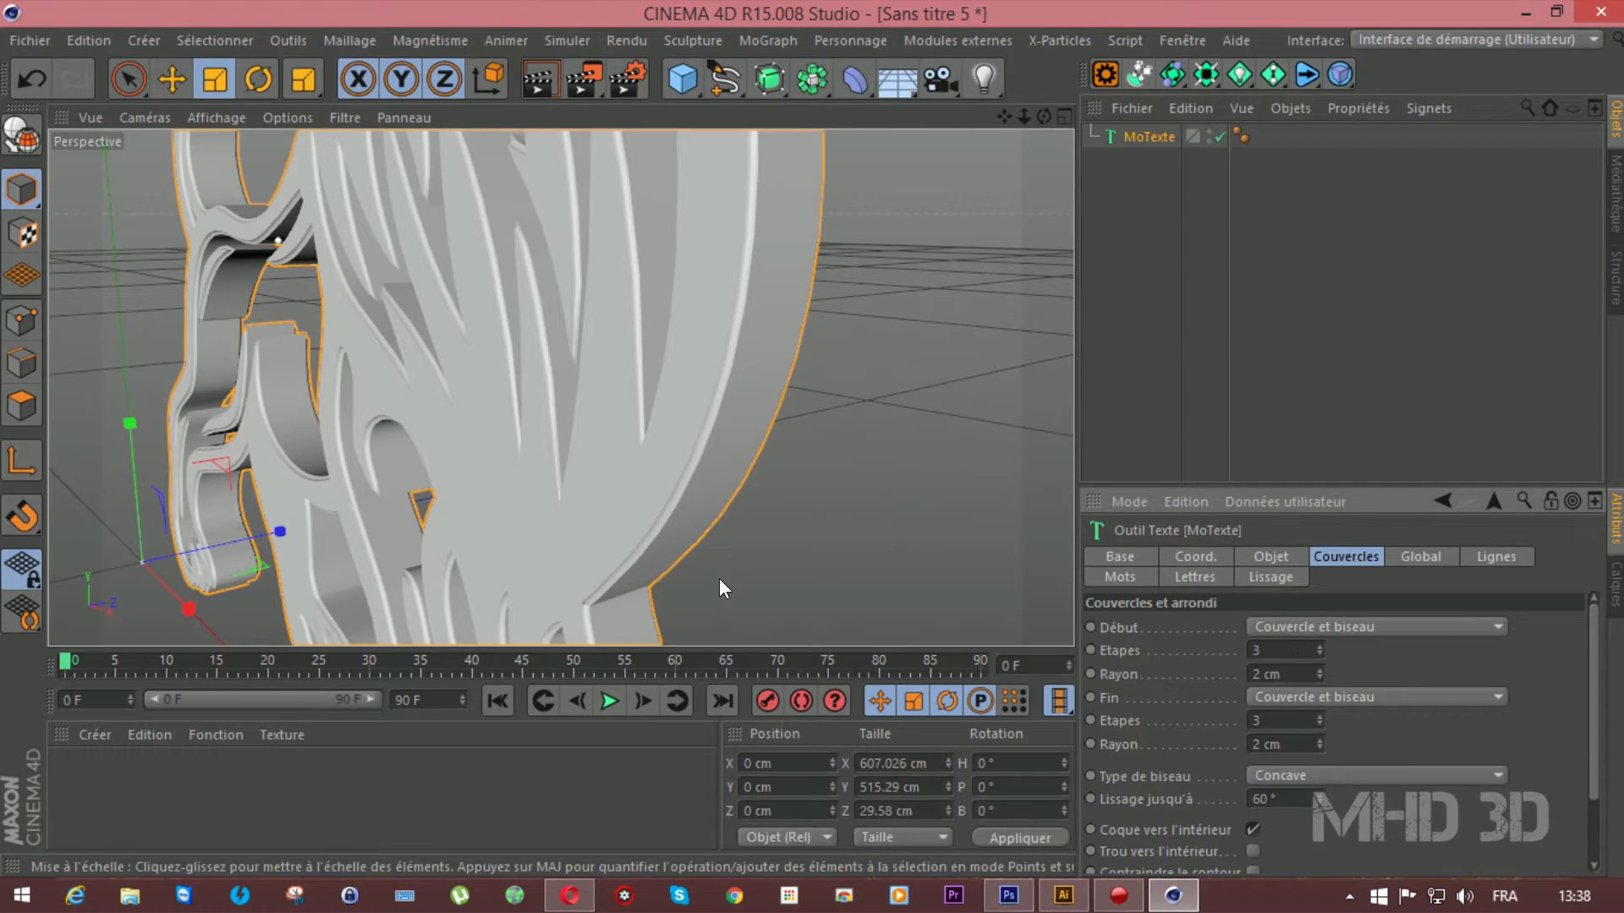
scroll(721, 533, "up", 3)
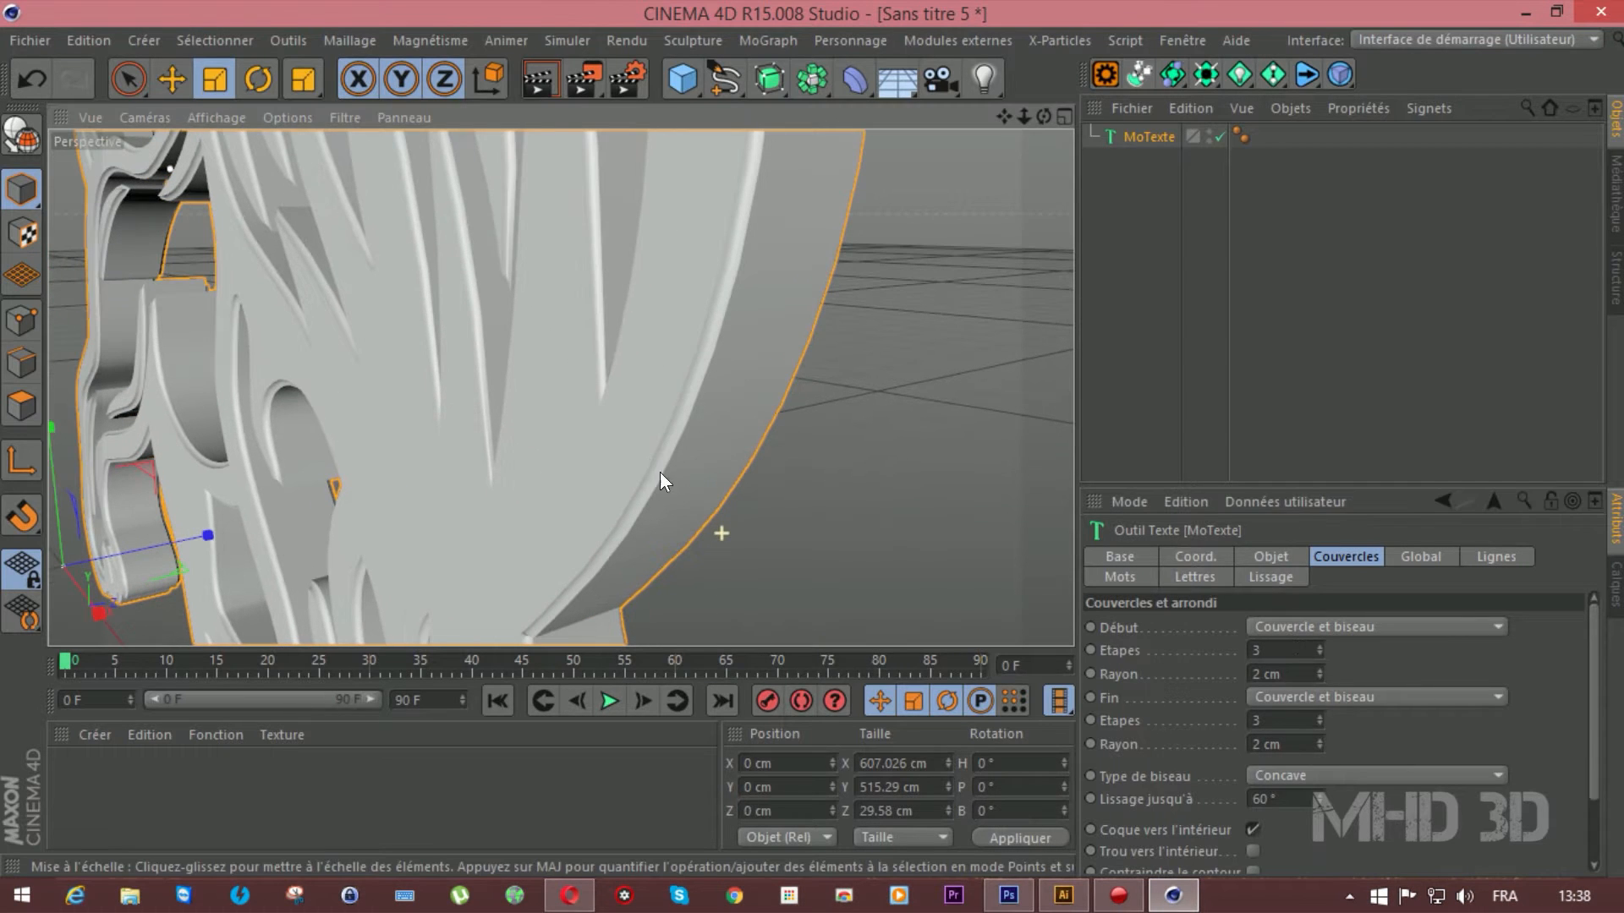
left_click(1278, 773)
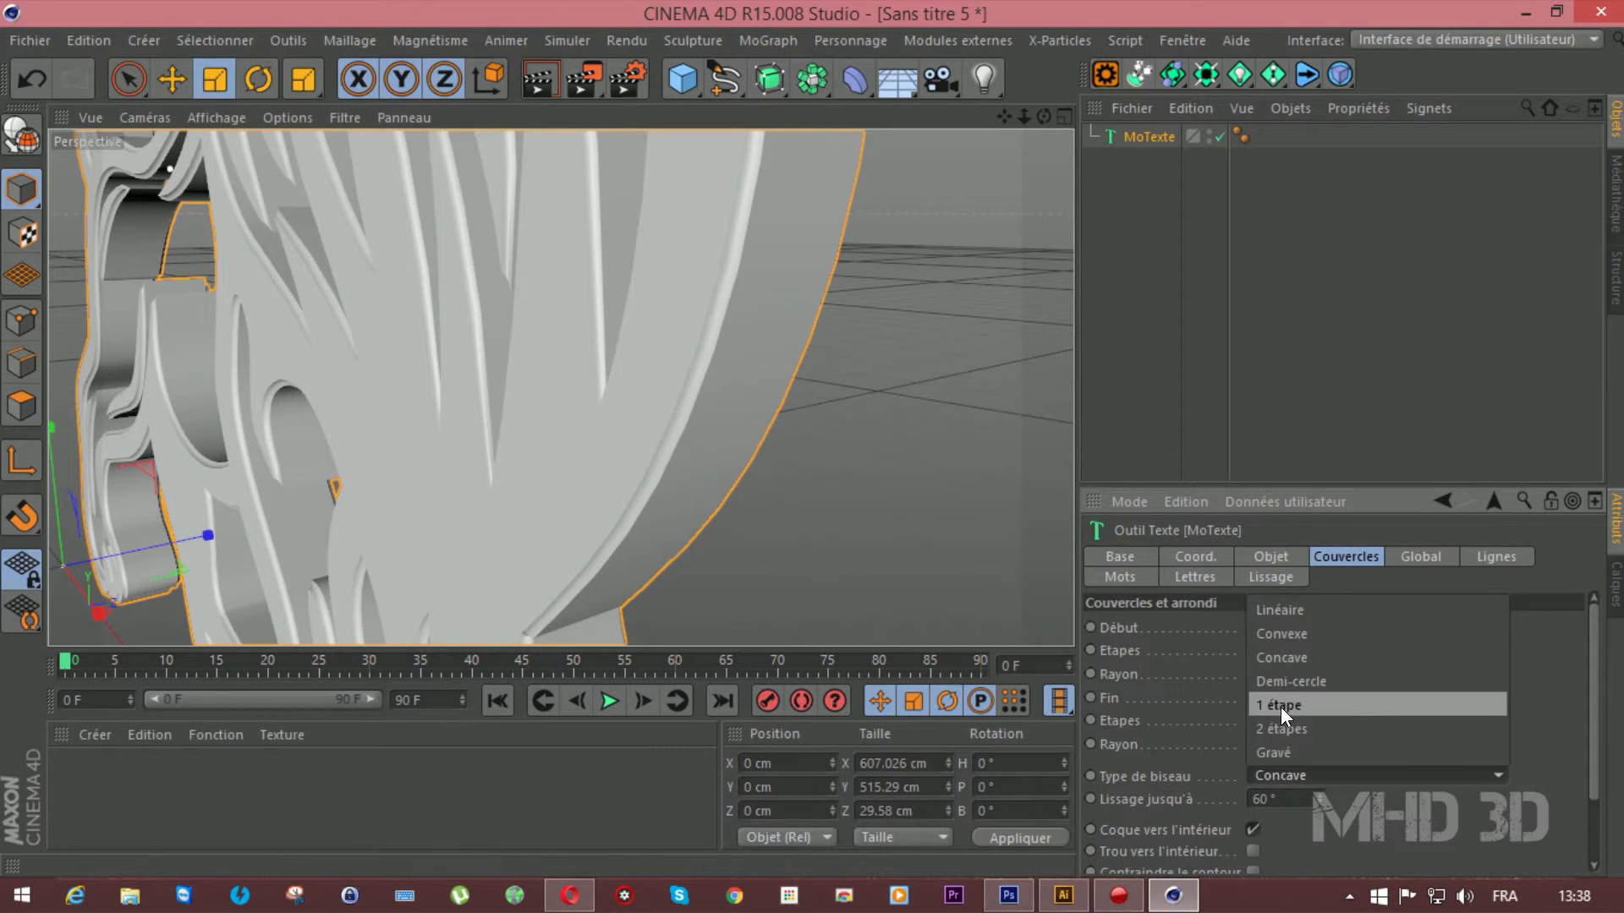
left_click(1281, 707)
left_click(1288, 773)
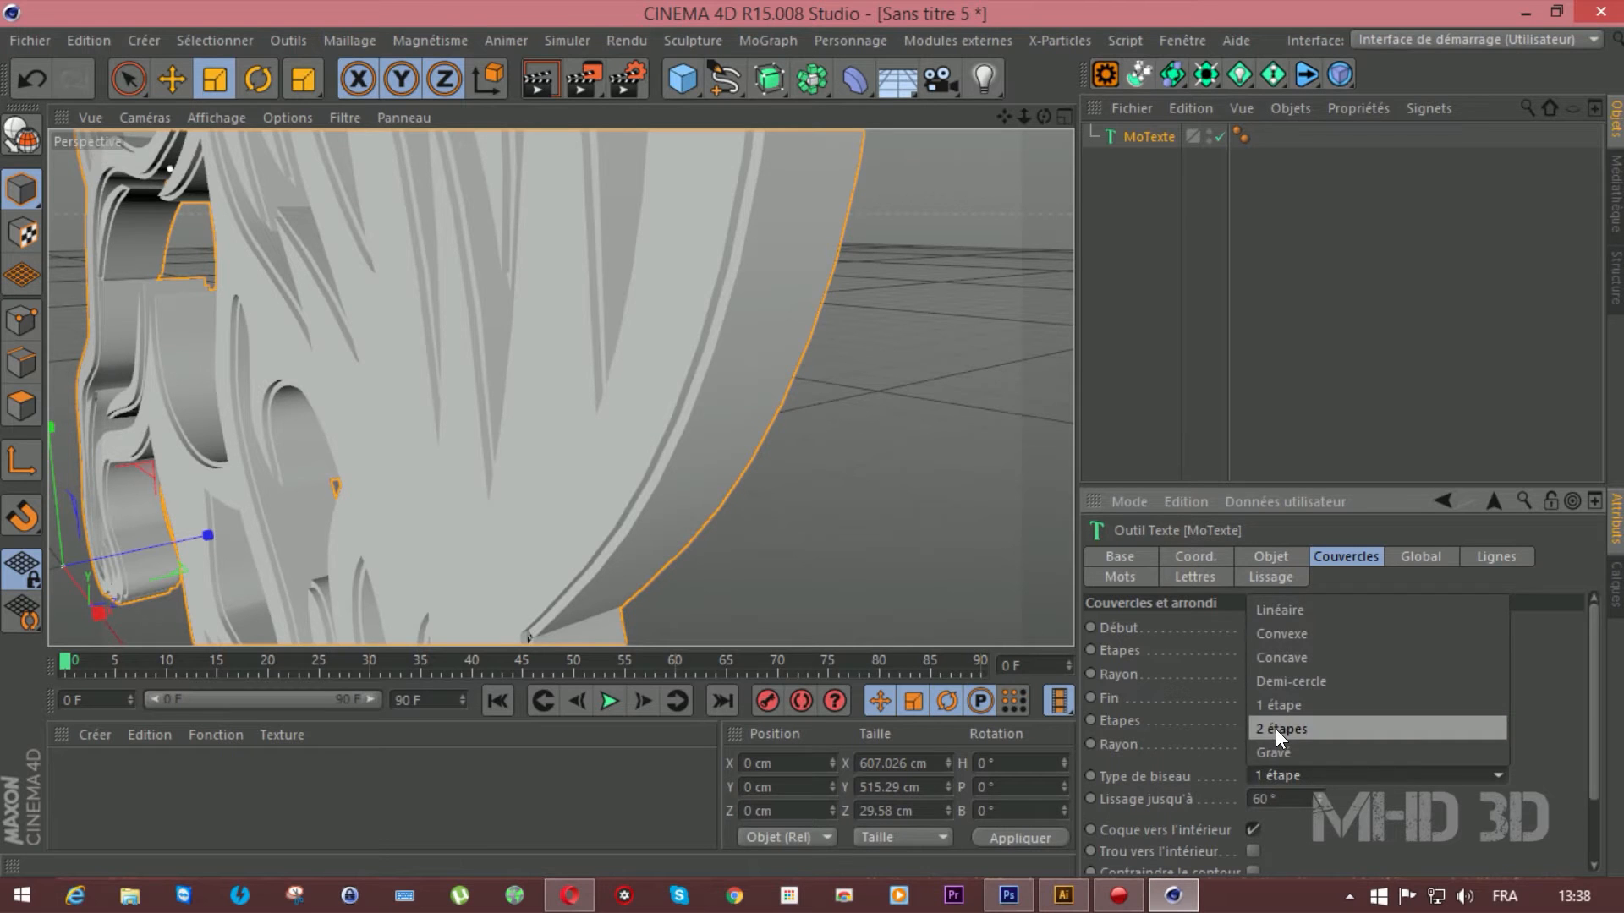
left_click(1276, 729)
left_click(1287, 768)
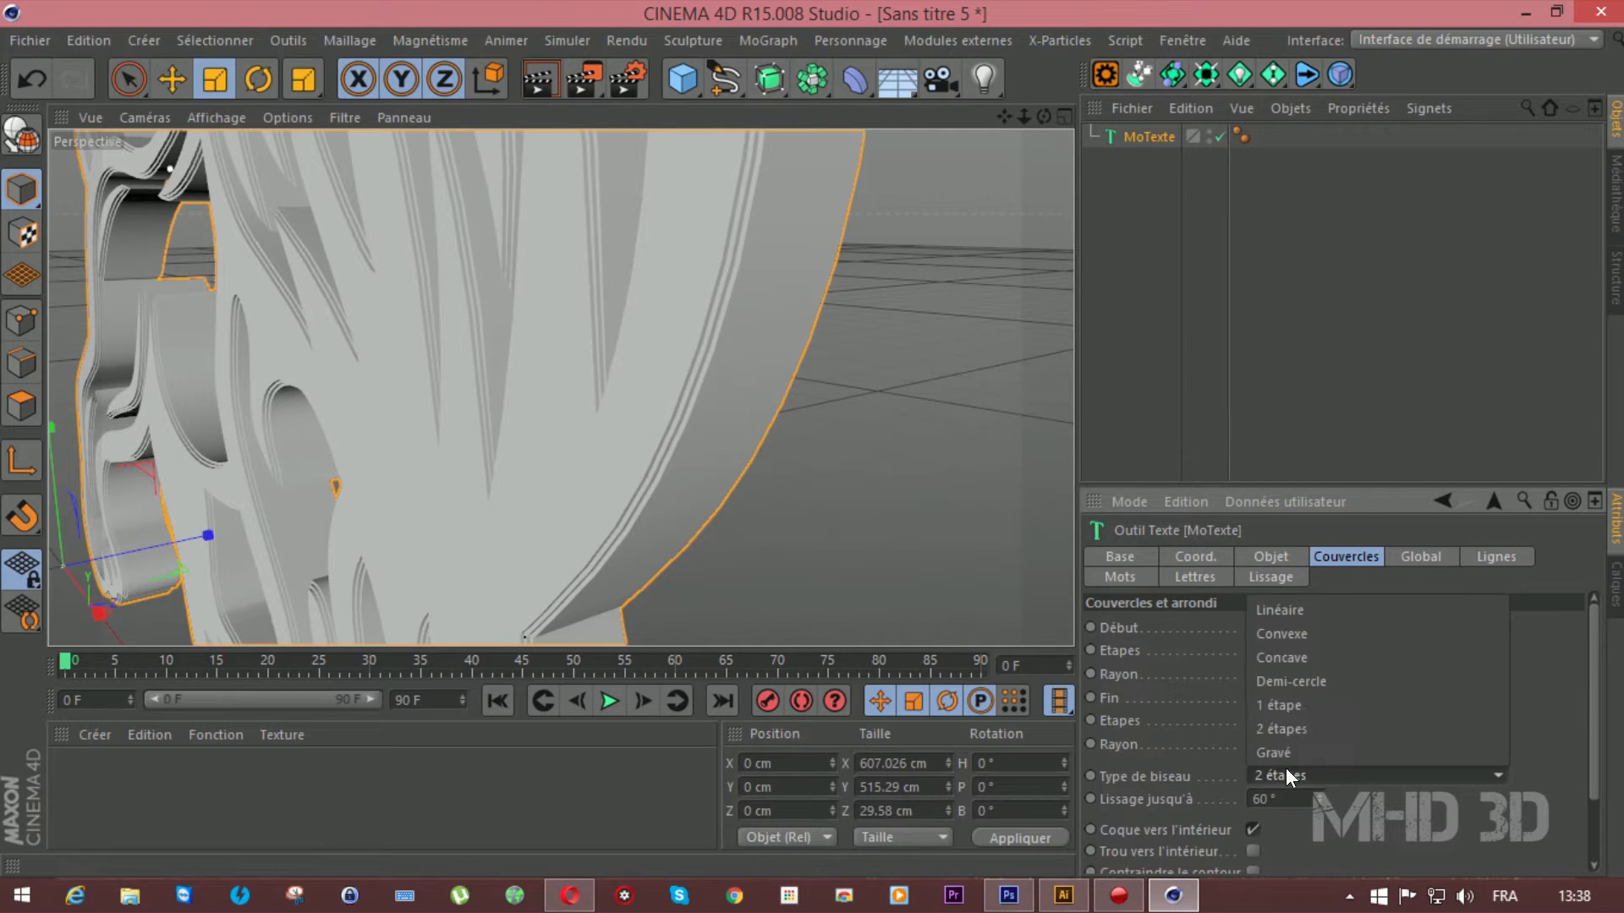
left_click(1288, 636)
Hide the MoTexte lion in the viewport
left_click_drag(1024, 116, 1167, 134)
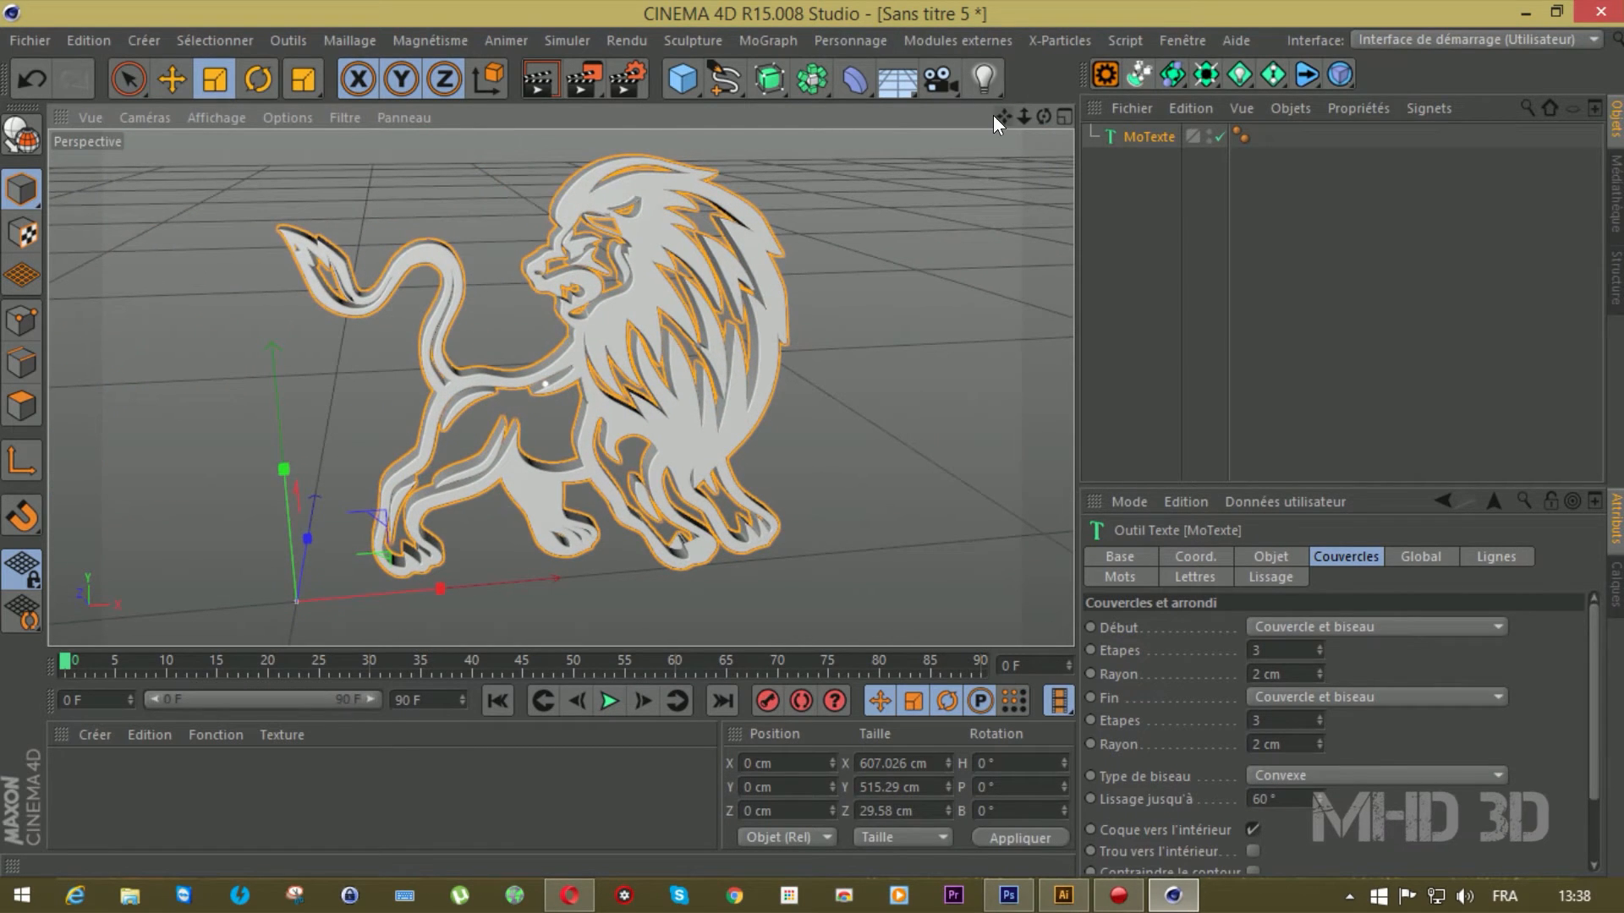
left_click_drag(1043, 116, 1099, 120)
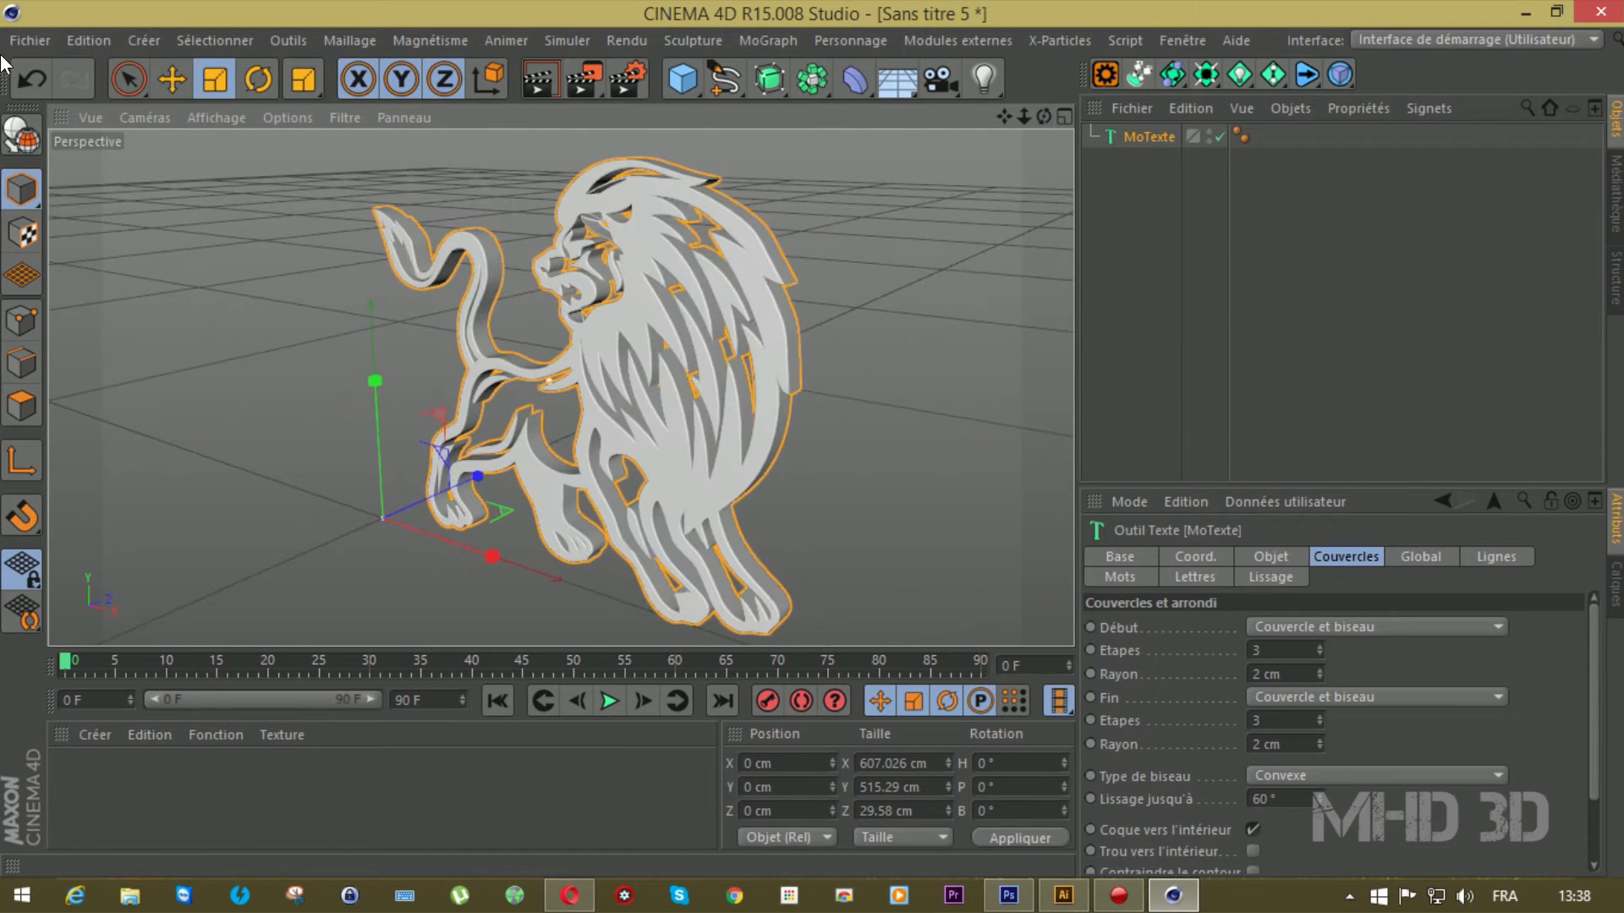
left_click(29, 40)
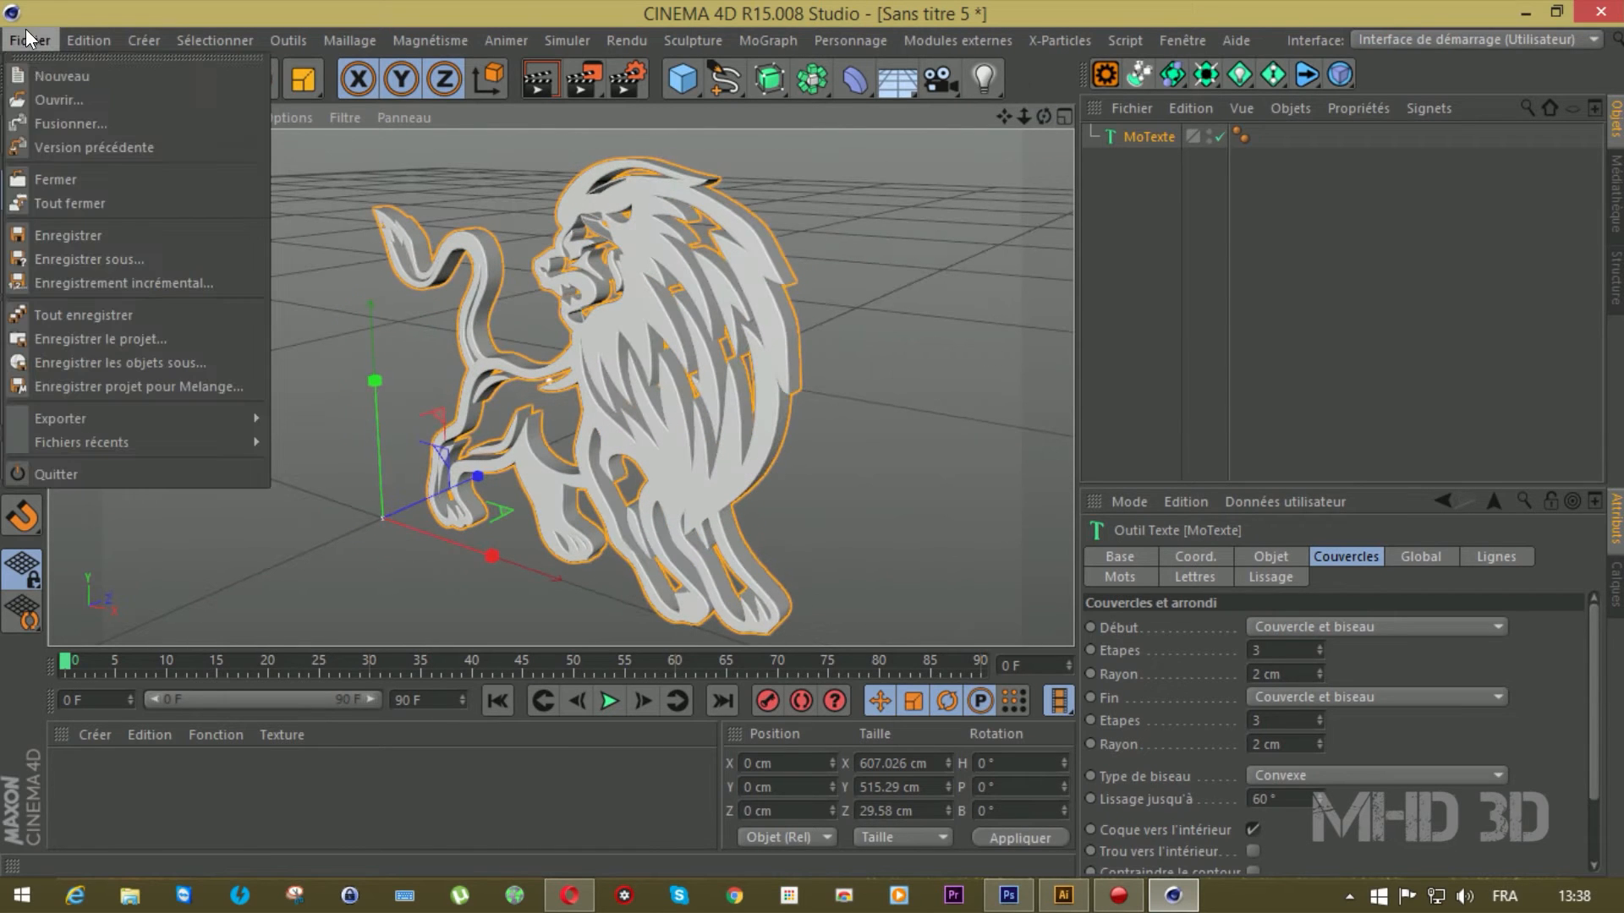
left_click(1132, 214)
left_click(1208, 132)
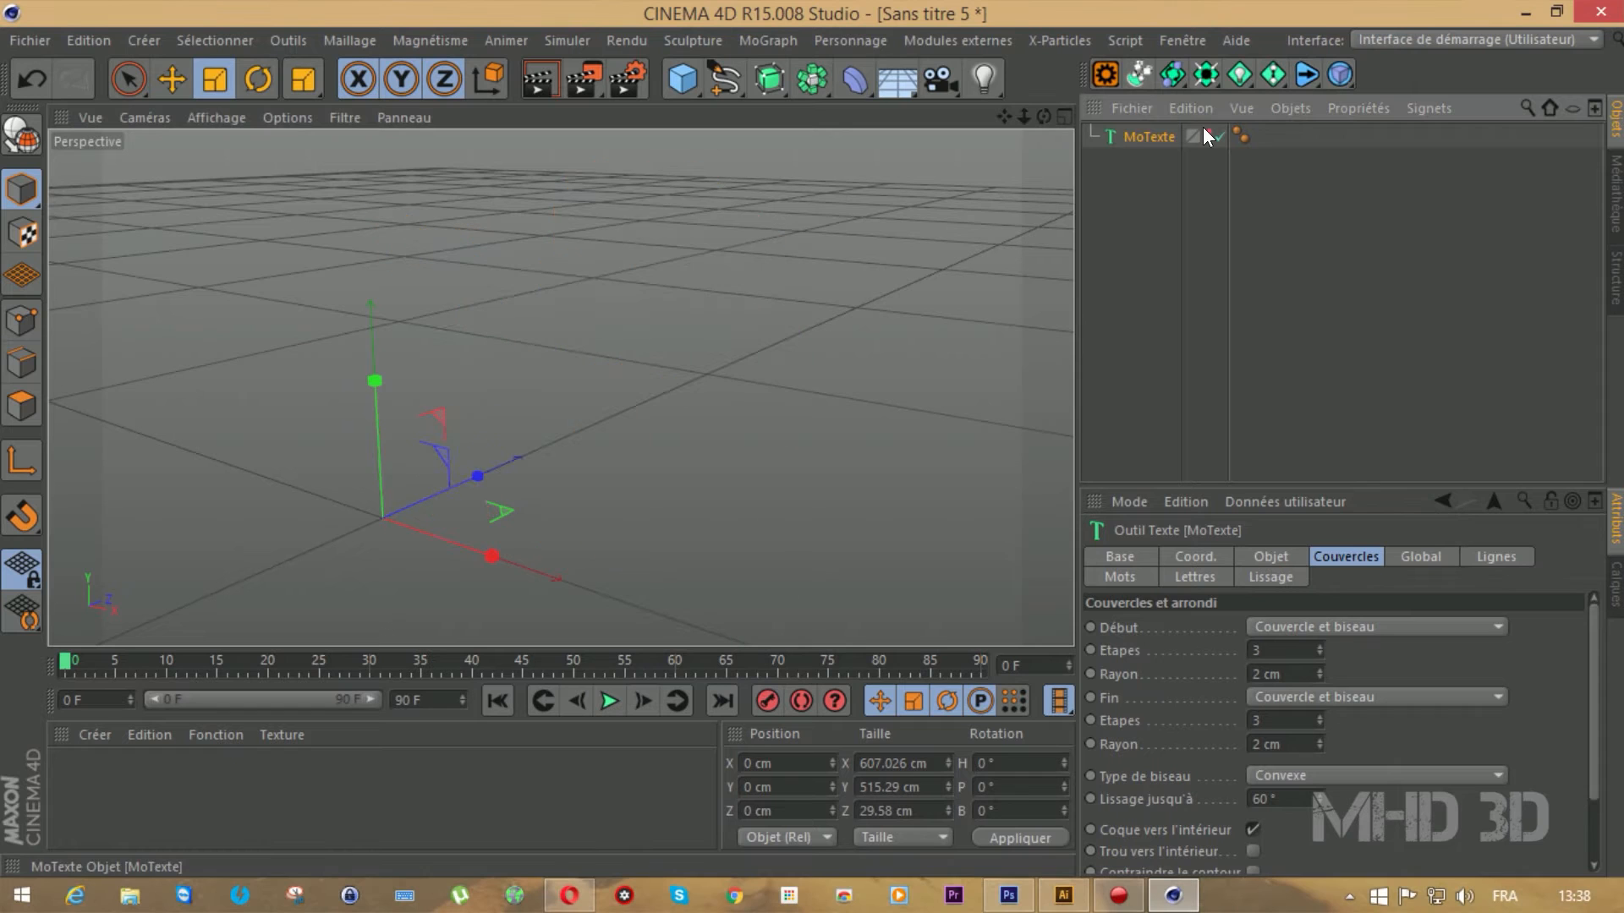
Switch to Photoshop and create a new document with a transparent background
left_click(1014, 894)
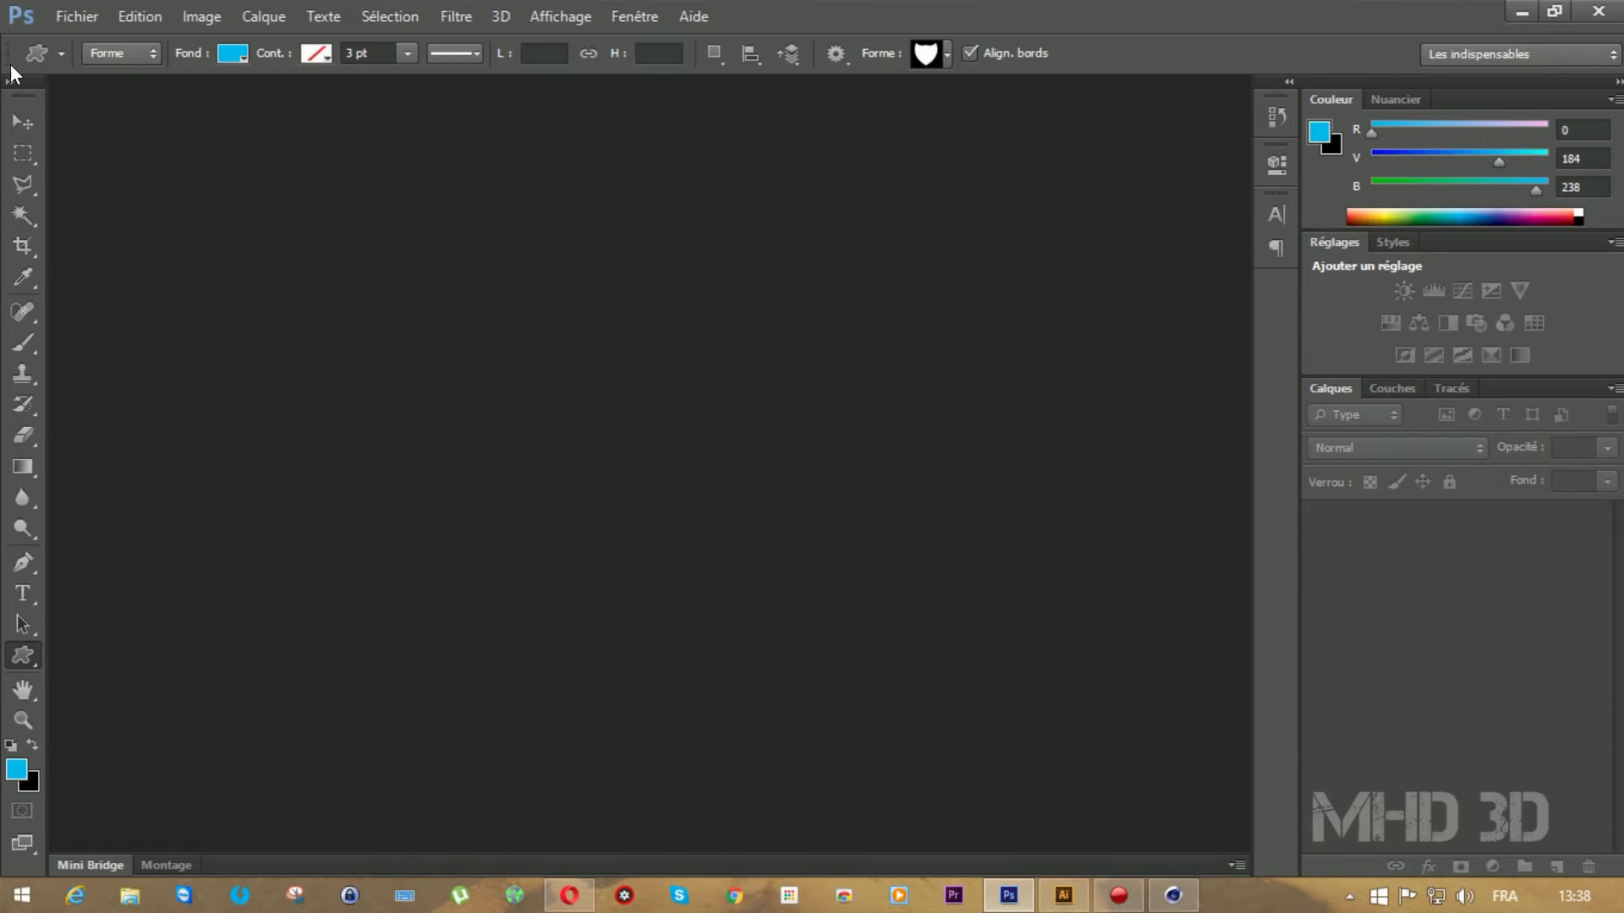
left_click(59, 20)
left_click(80, 44)
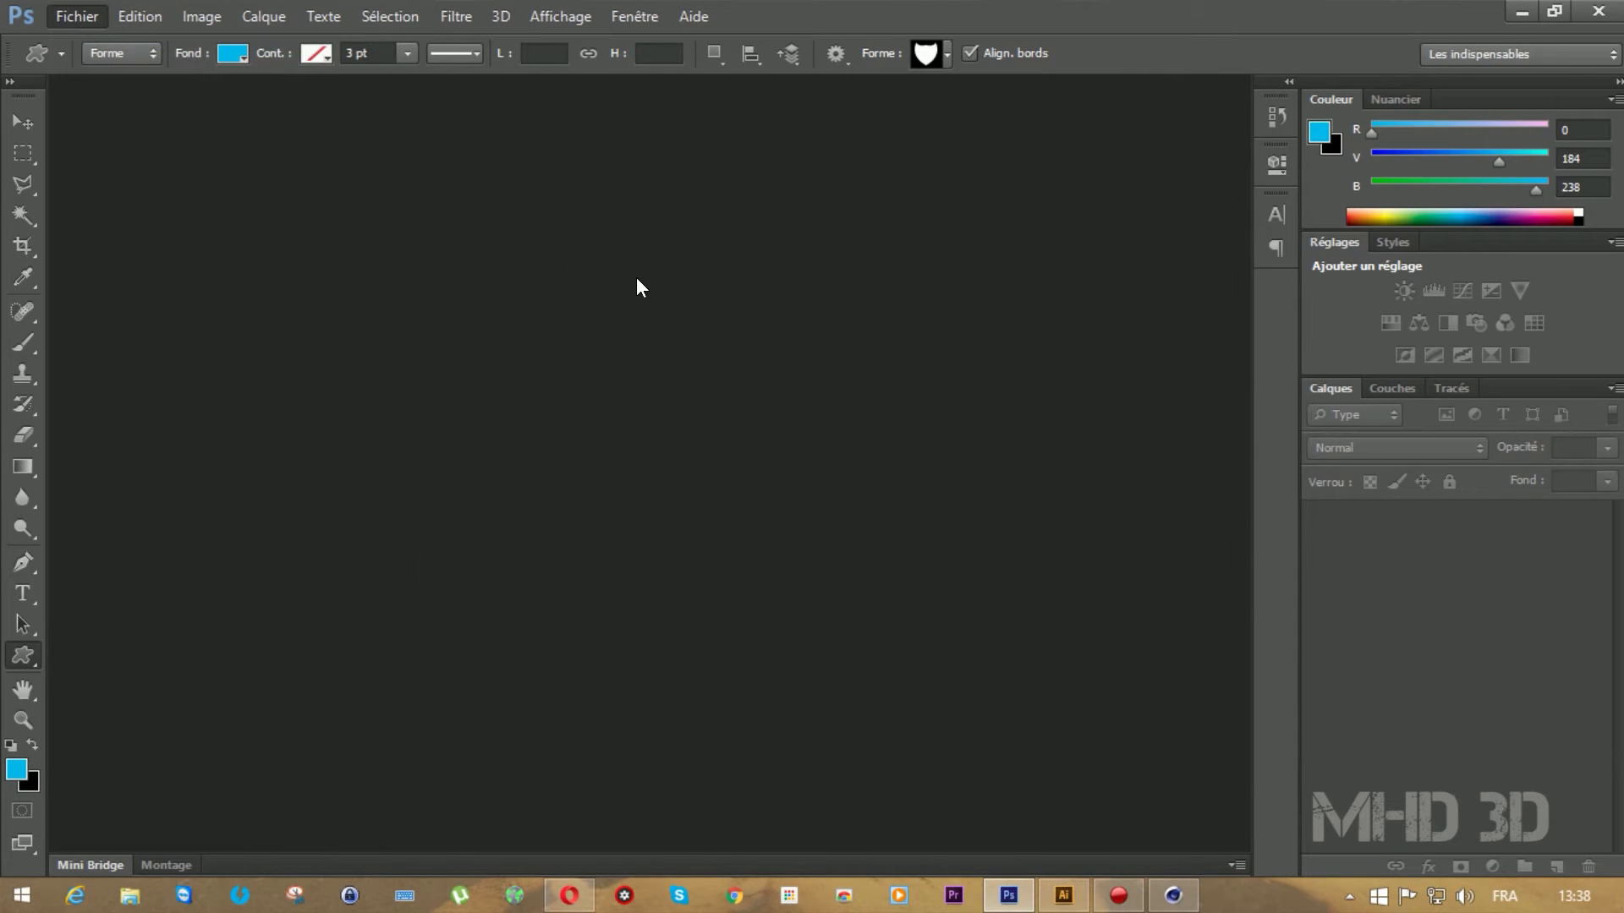
left_click(1027, 208)
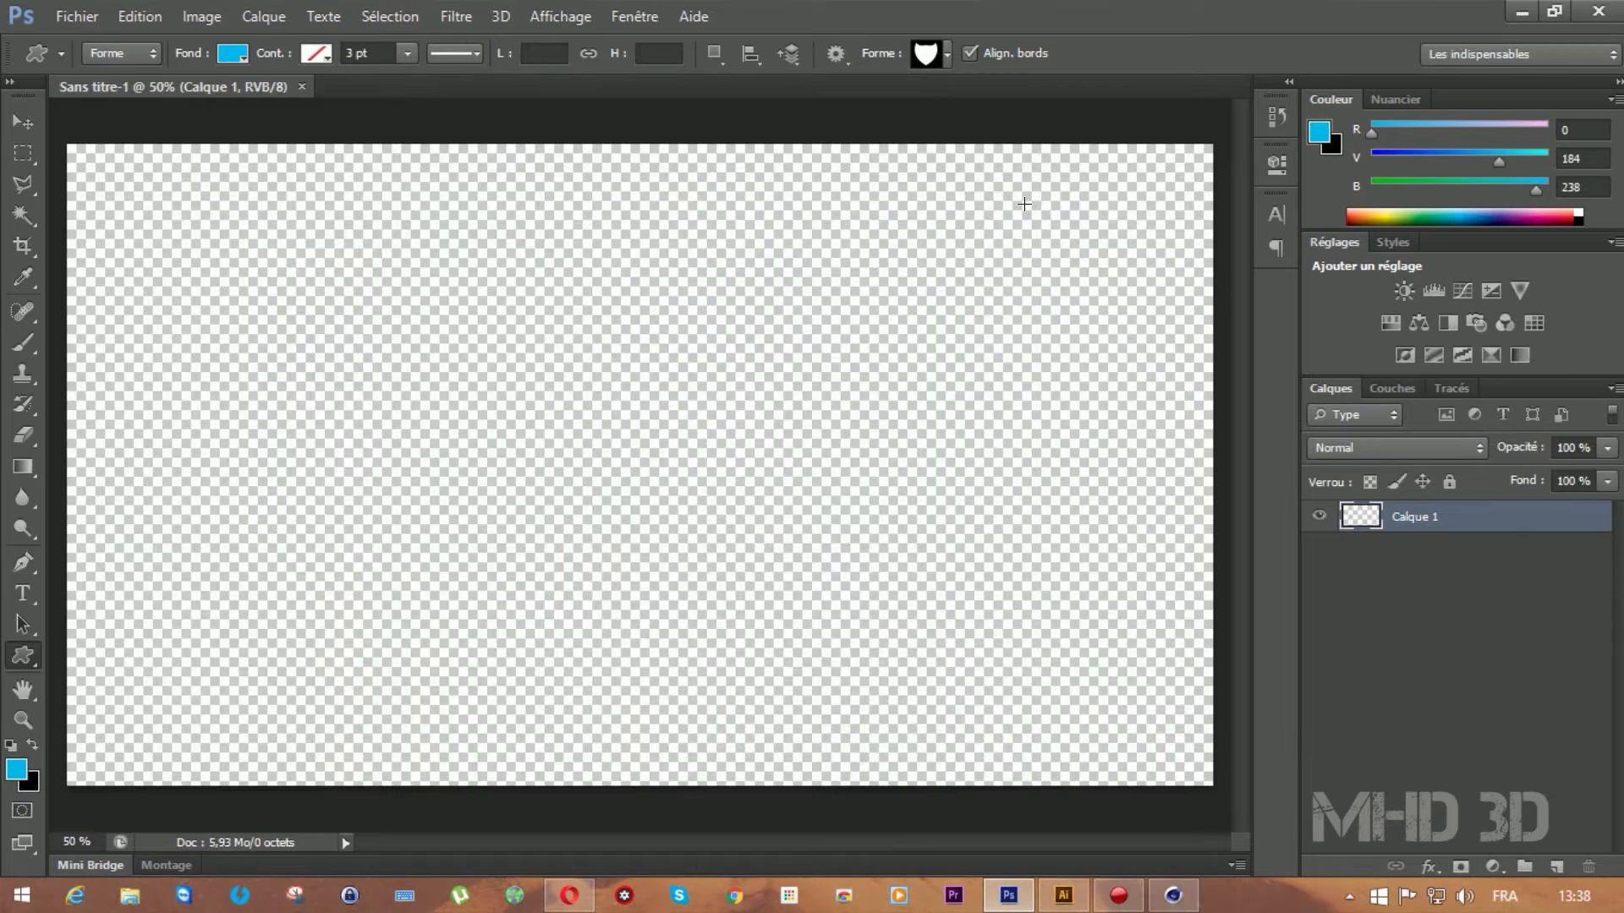
Activate the custom shape tool (Outil Forme personnalisée)
right_click(36, 671)
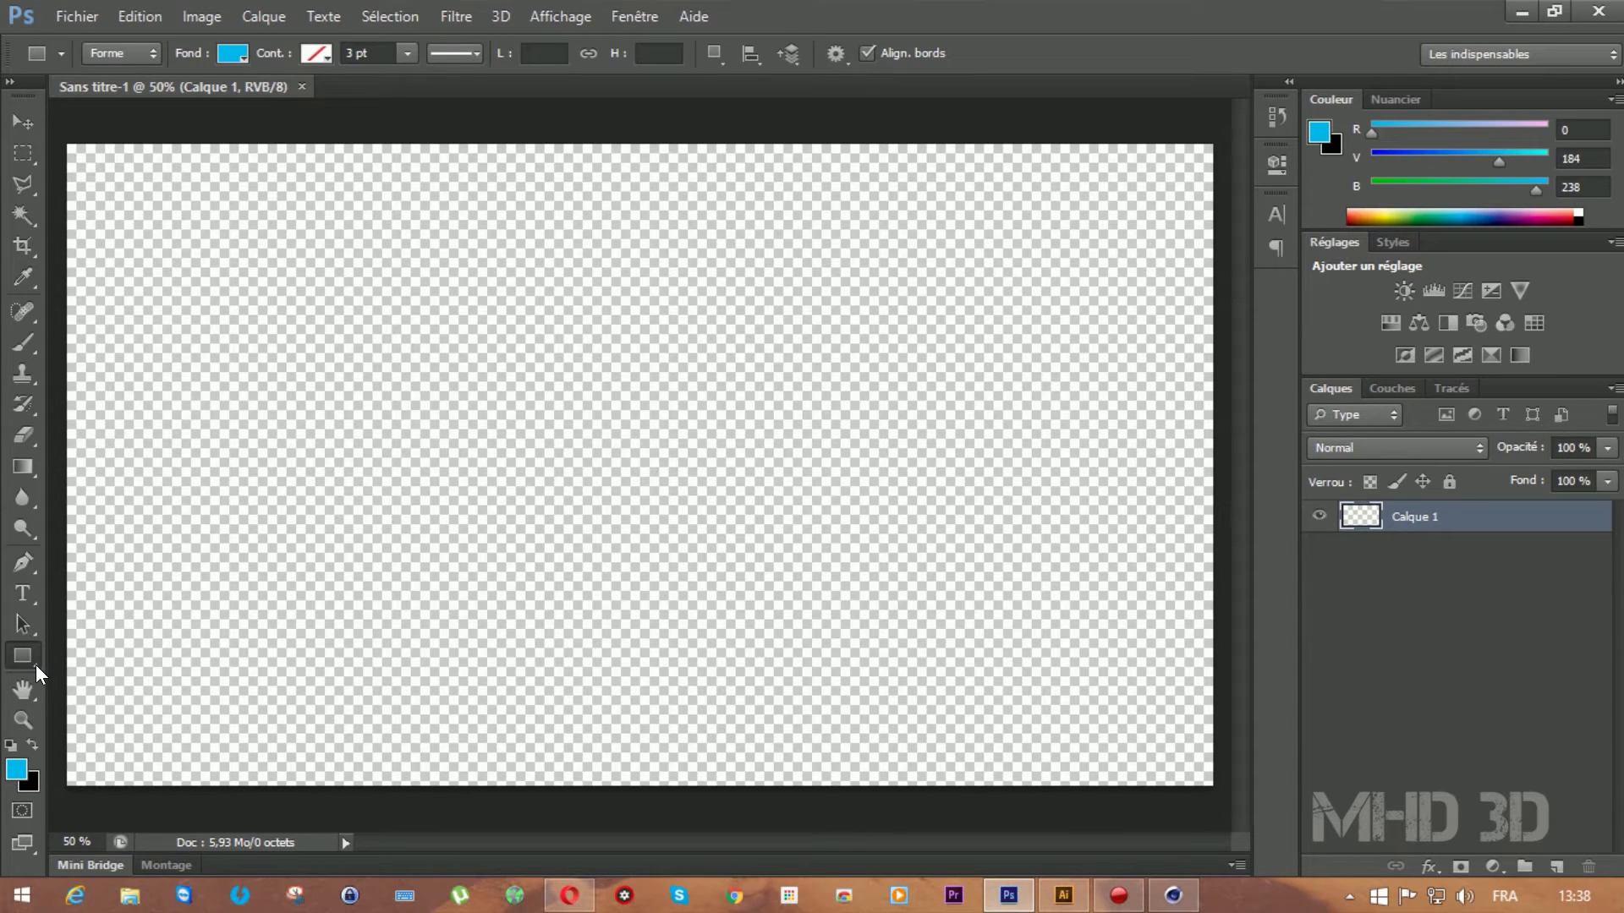
left_click(35, 665)
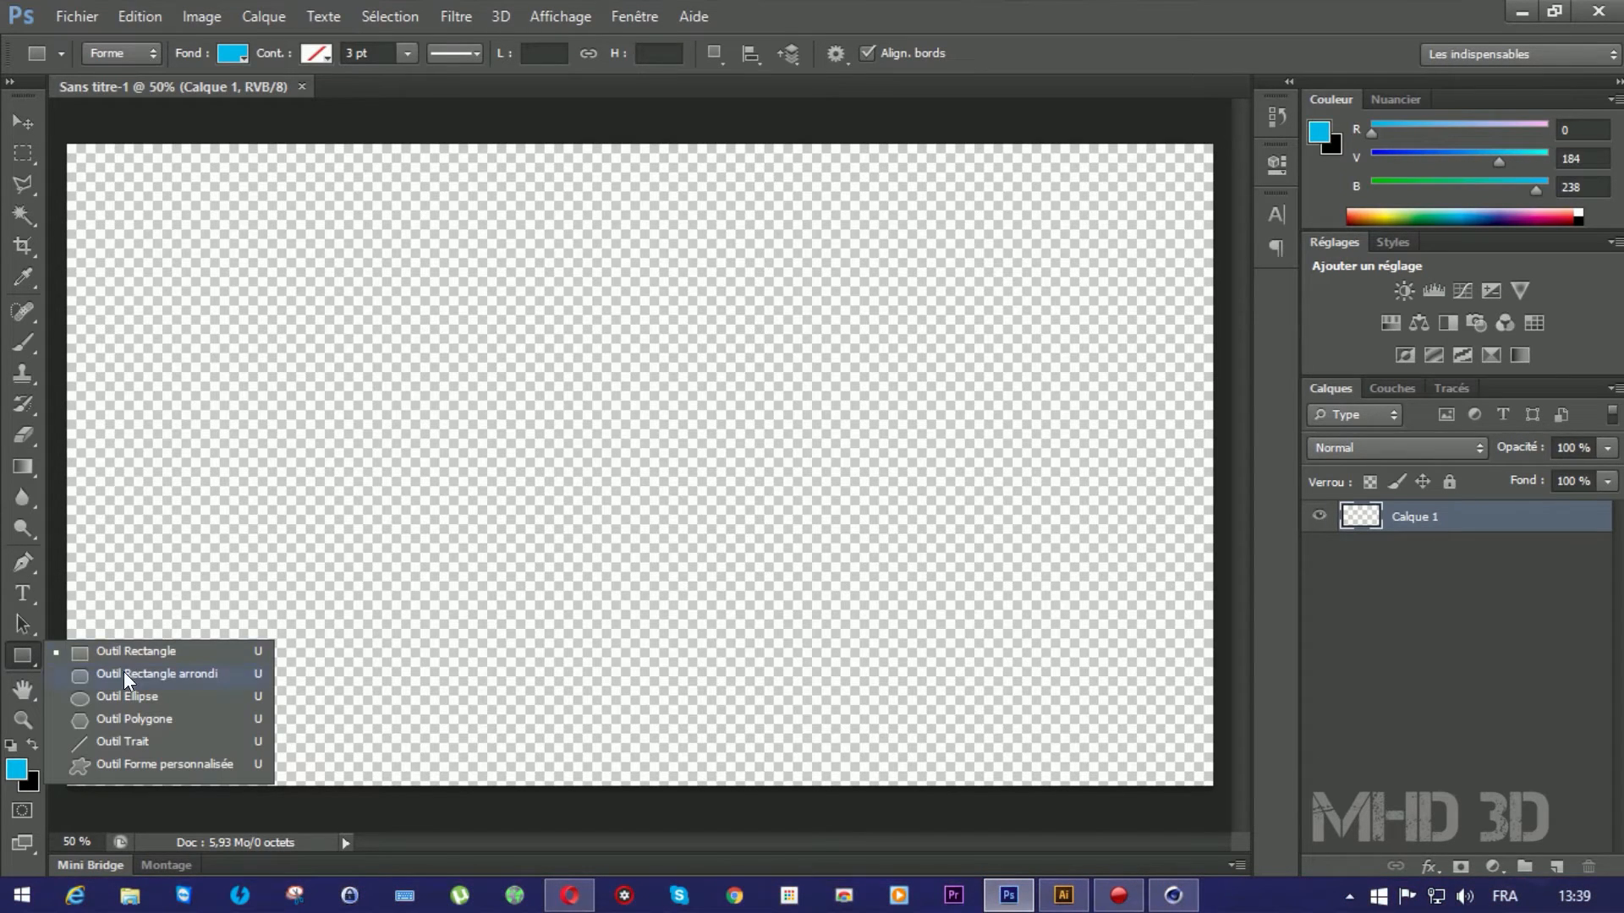
left_click(135, 763)
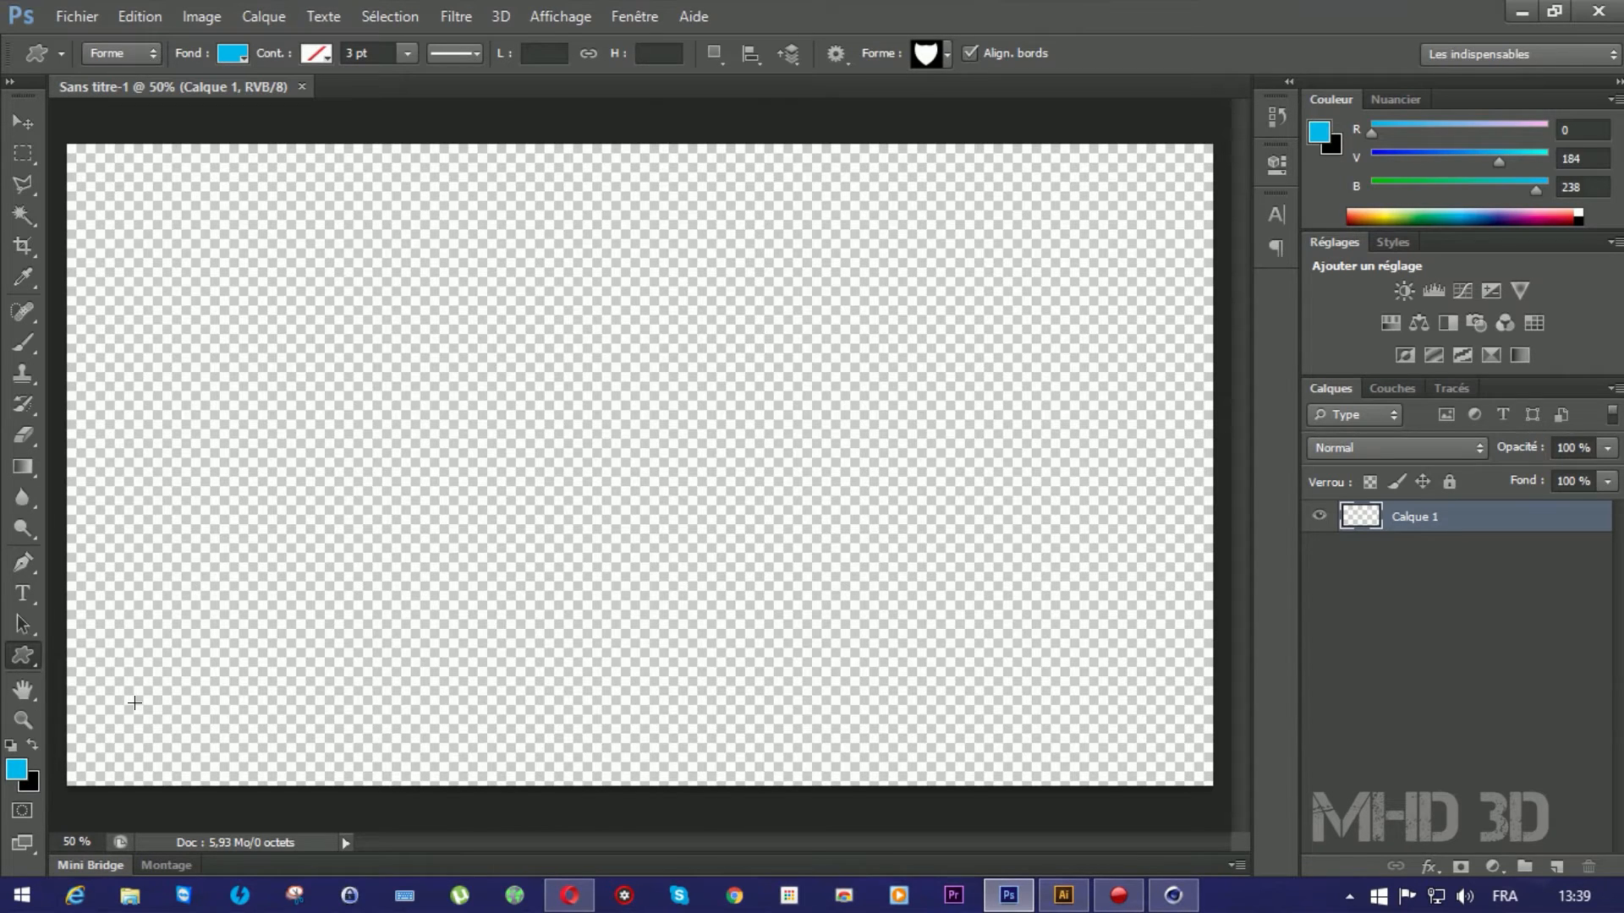
right_click(34, 671)
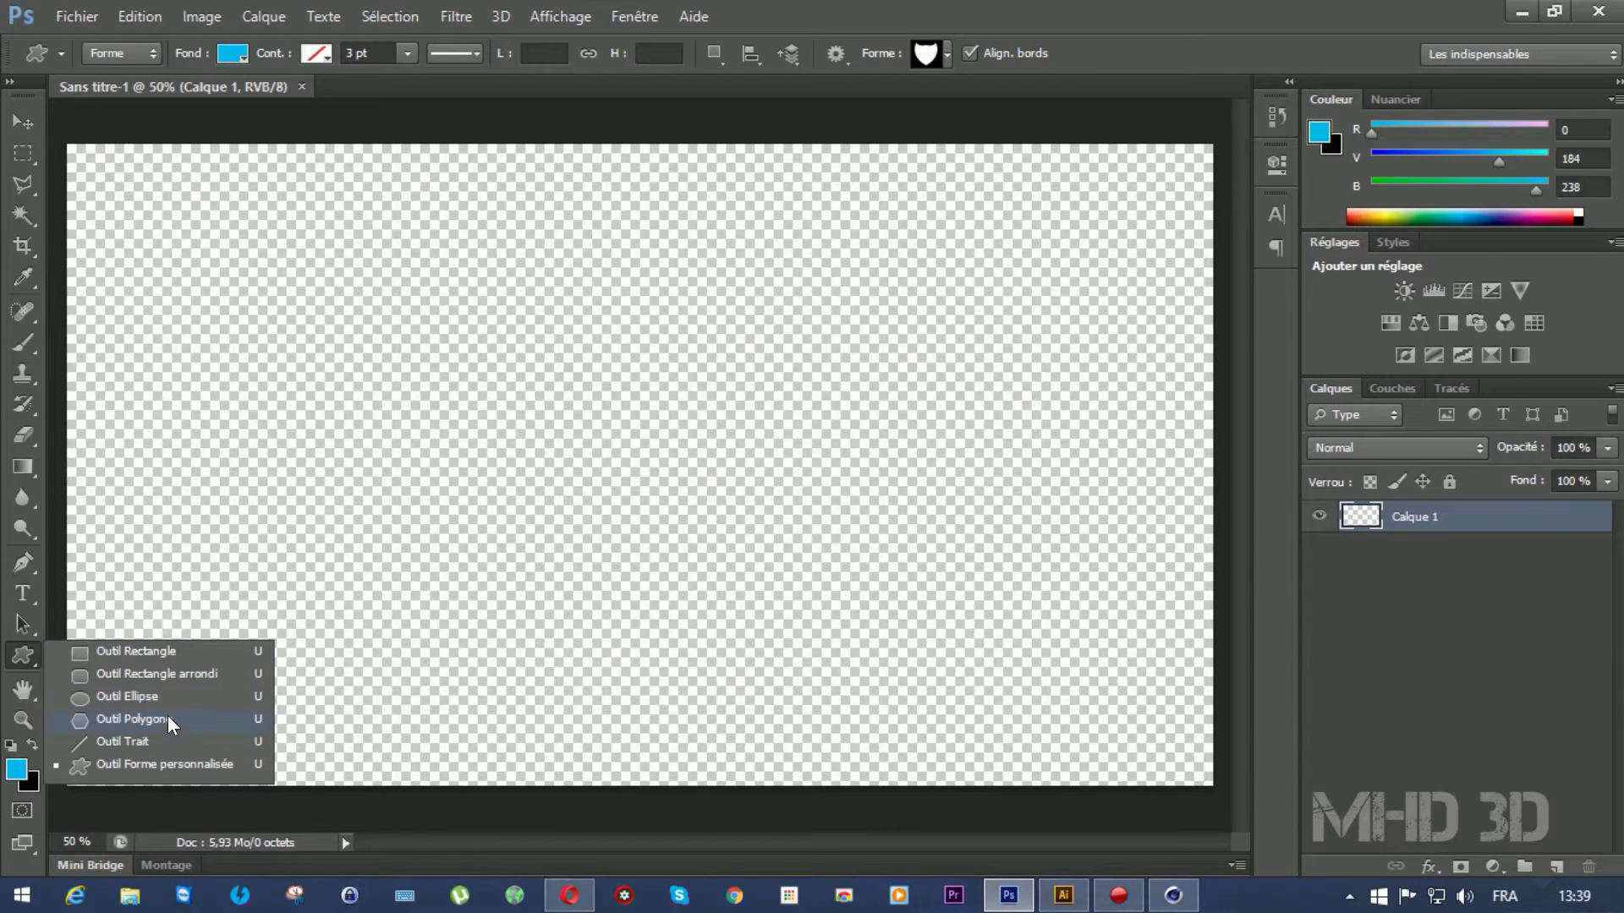
left_click(148, 765)
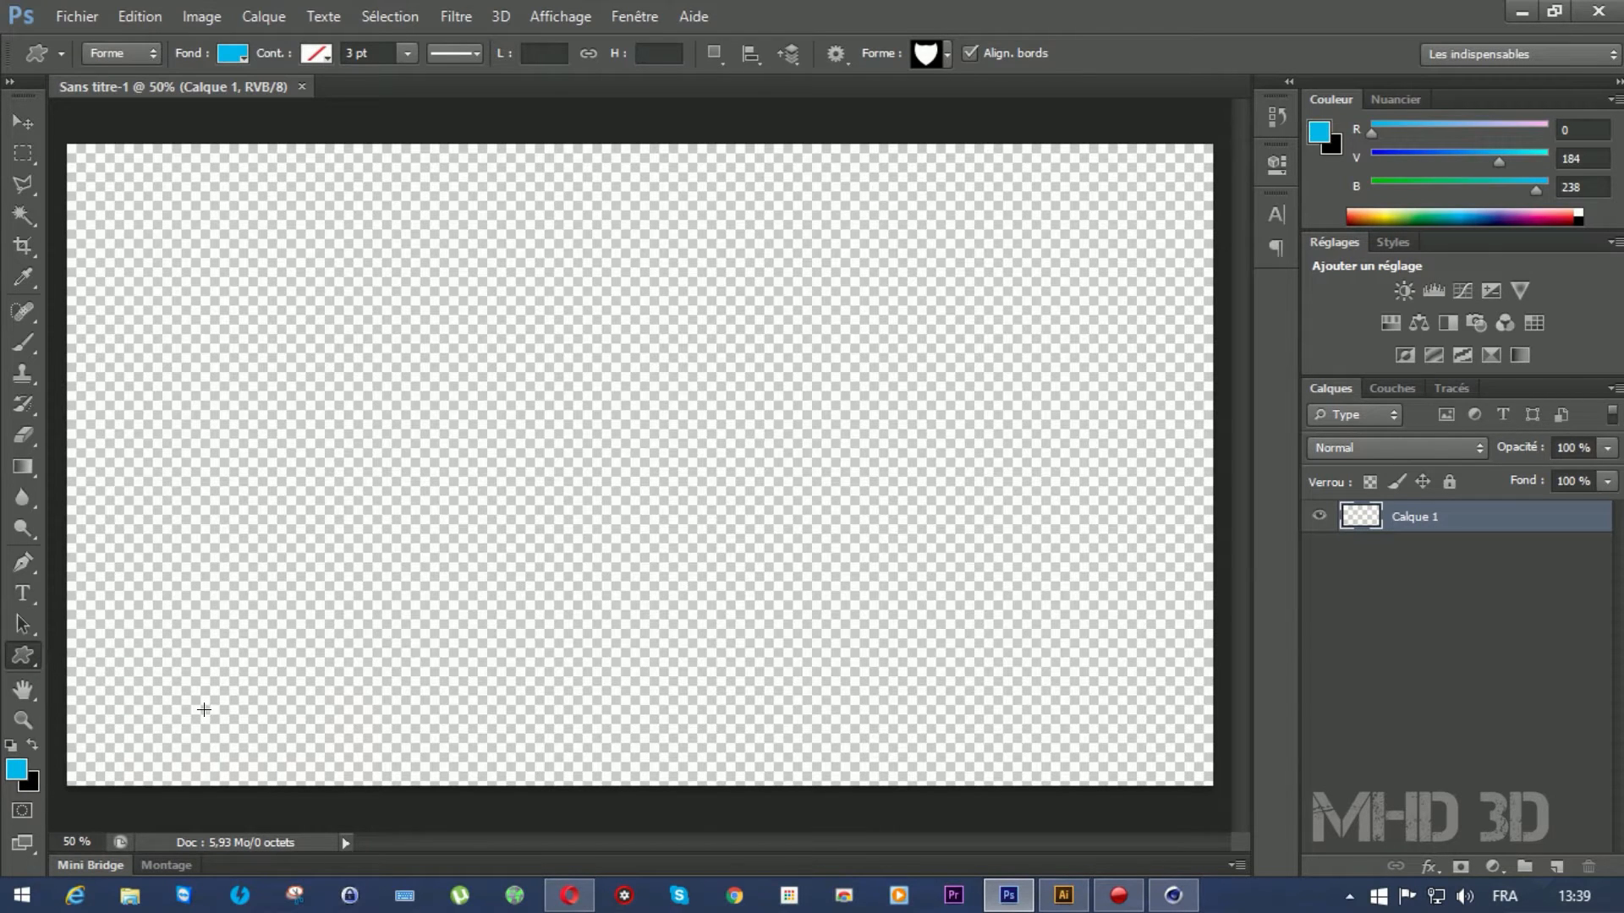
Look through the library of available custom shapes for the shape tool
left_click(946, 54)
left_click_drag(1407, 348, 1414, 120)
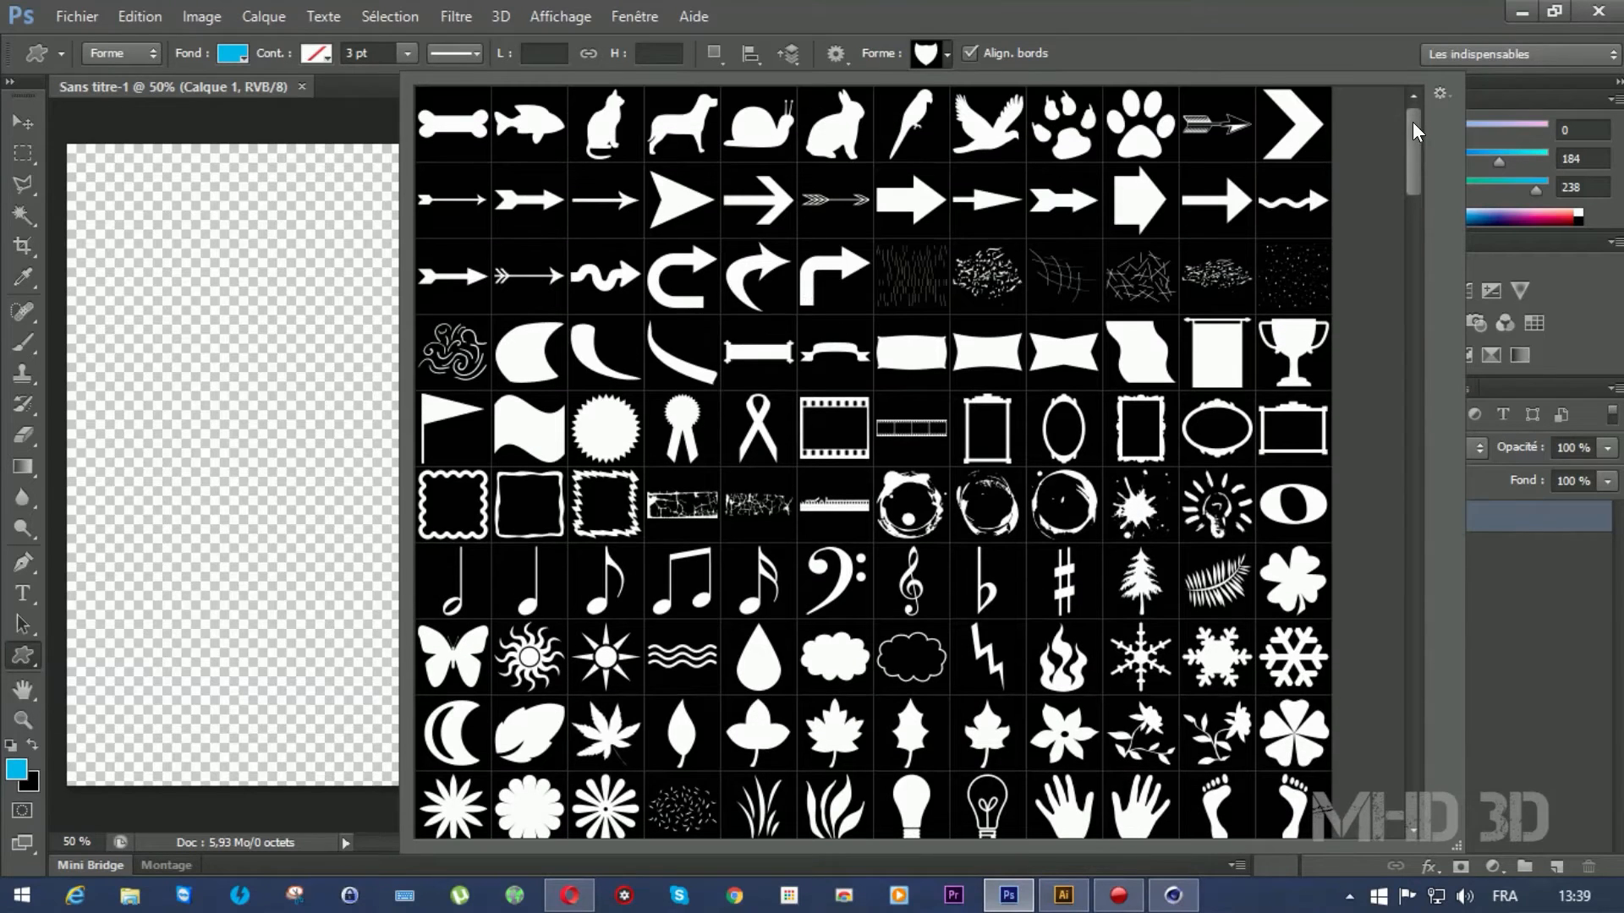
mouse_move(1414, 164)
left_mouse_down()
mouse_move(1407, 205)
mouse_move(1408, 135)
left_mouse_up()
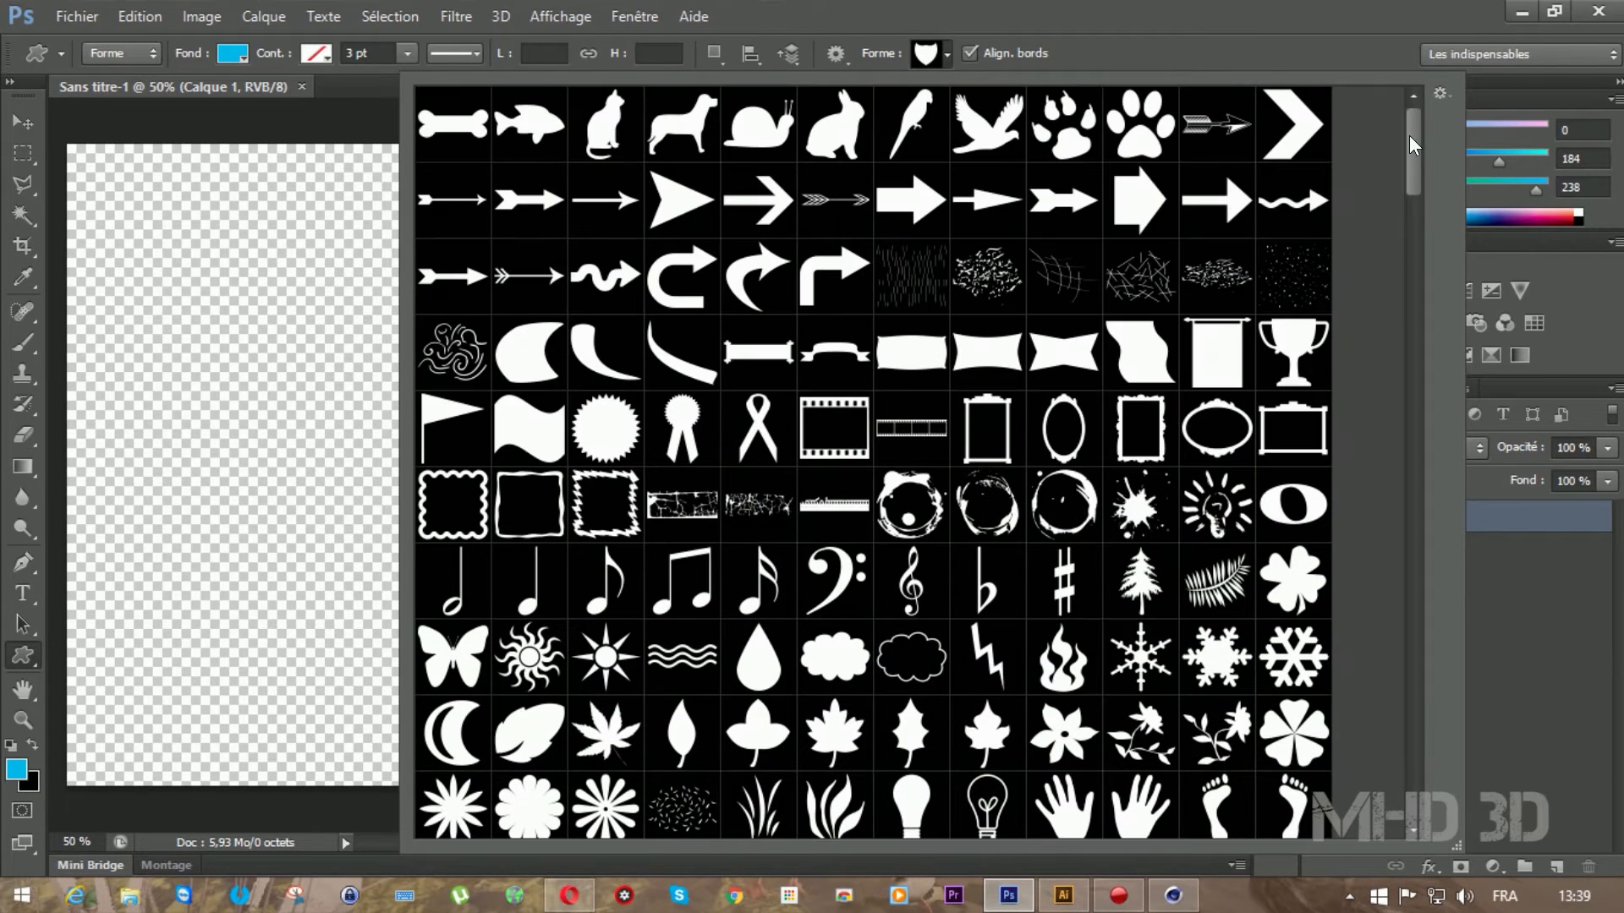
Switch to the Opera browser and look through the People silhouettes category on all-silhouettes.com
left_click(569, 896)
left_click(1100, 18)
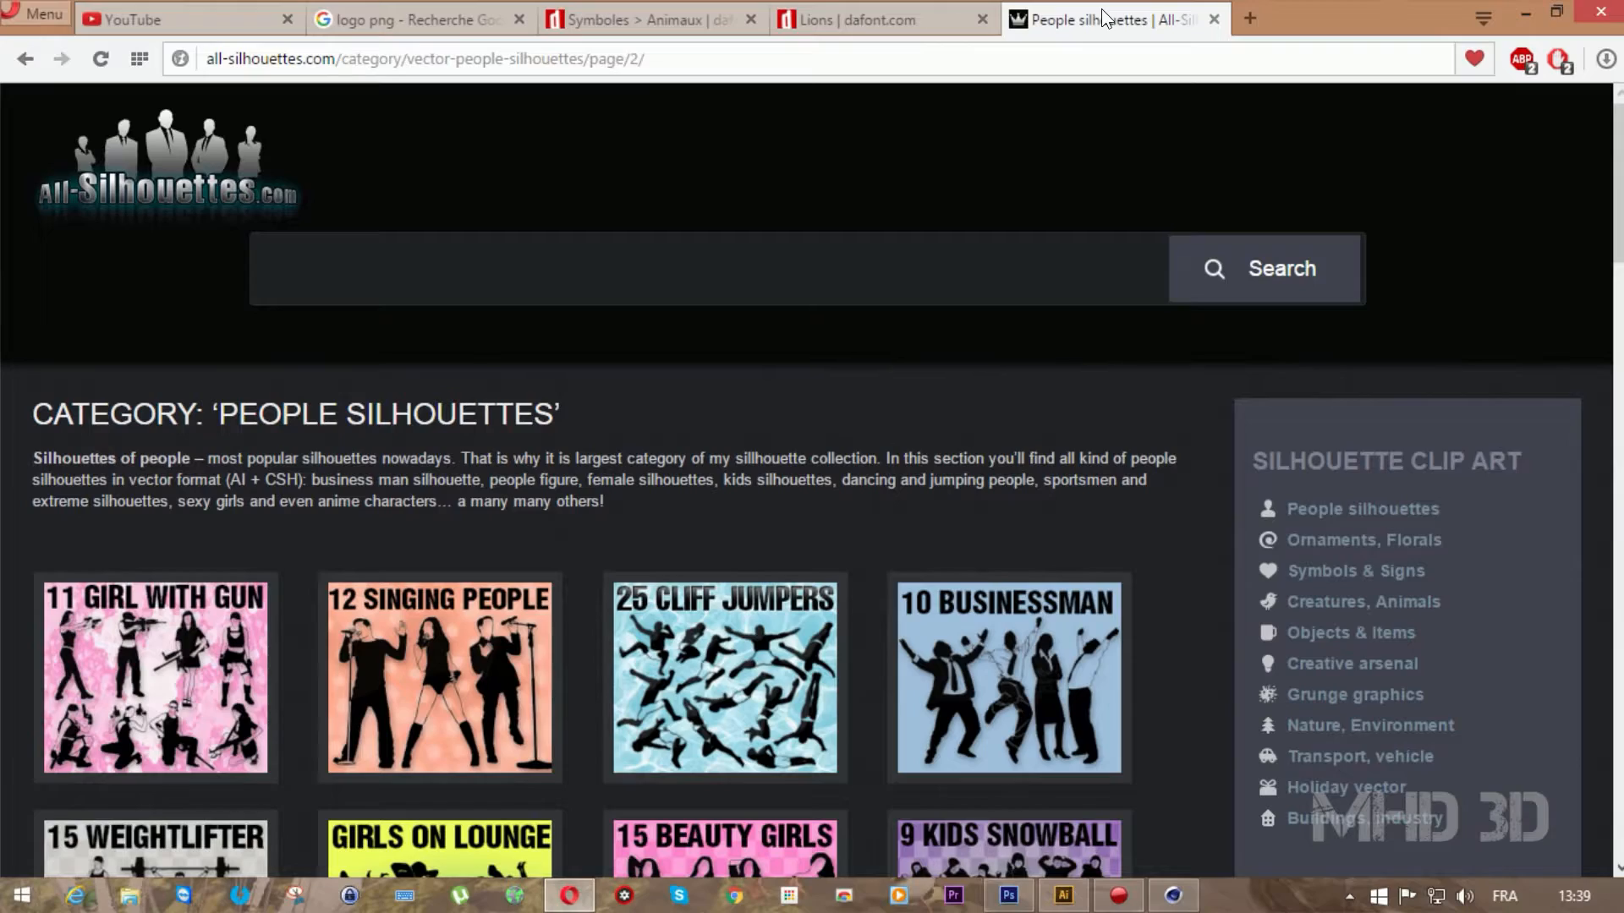
scroll(762, 364, "down", 2)
scroll(763, 364, "down", 5)
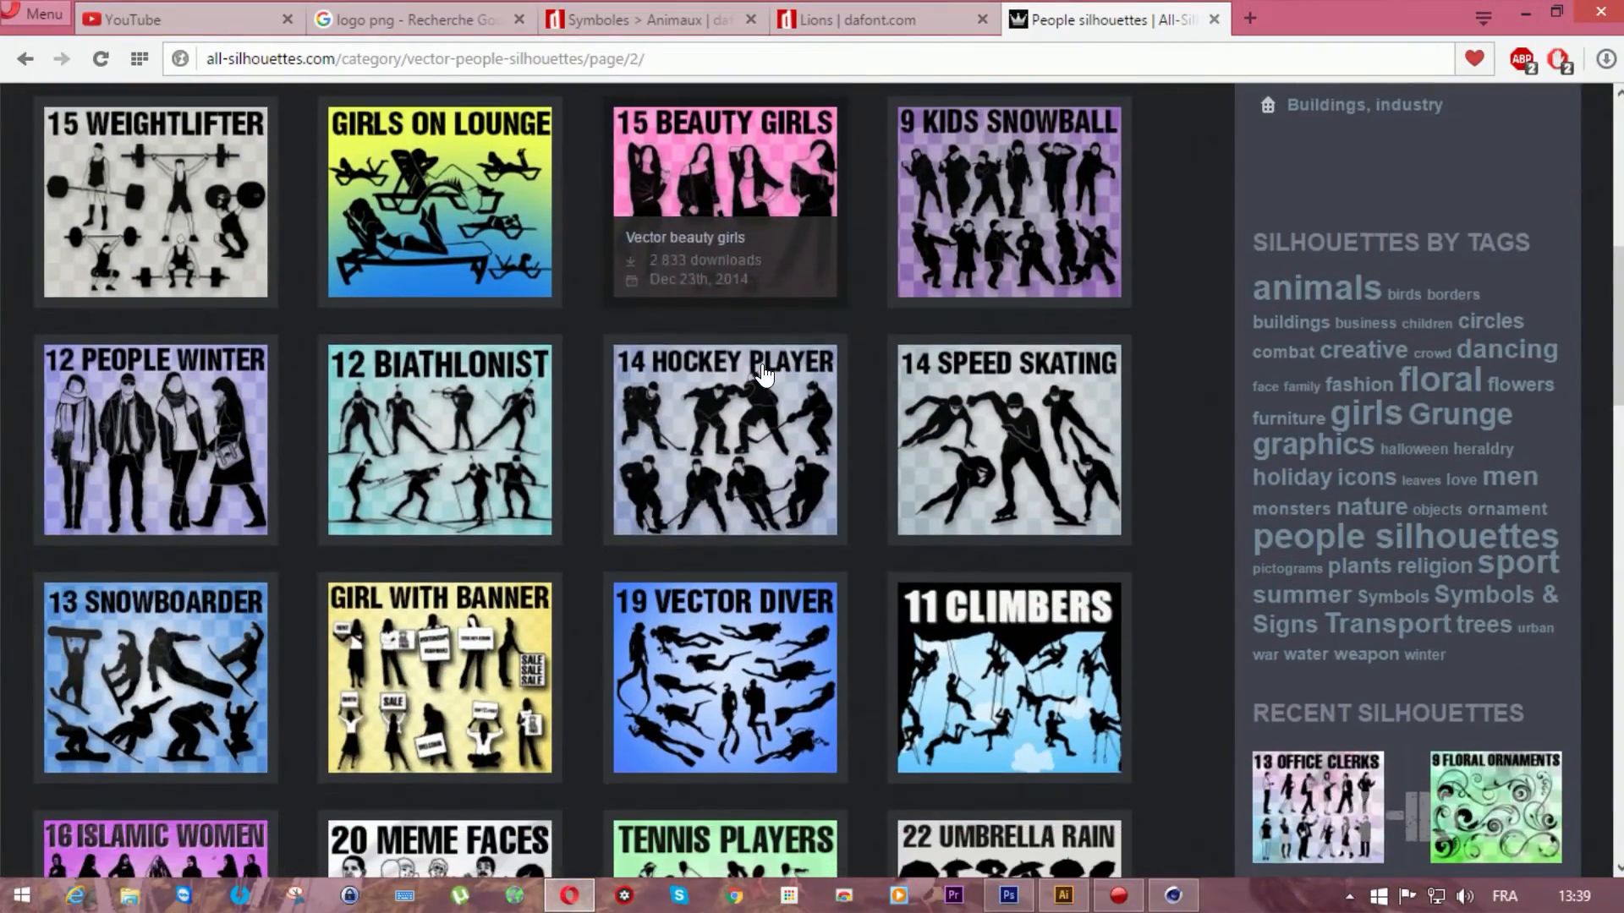
scroll(763, 363, "up", 7)
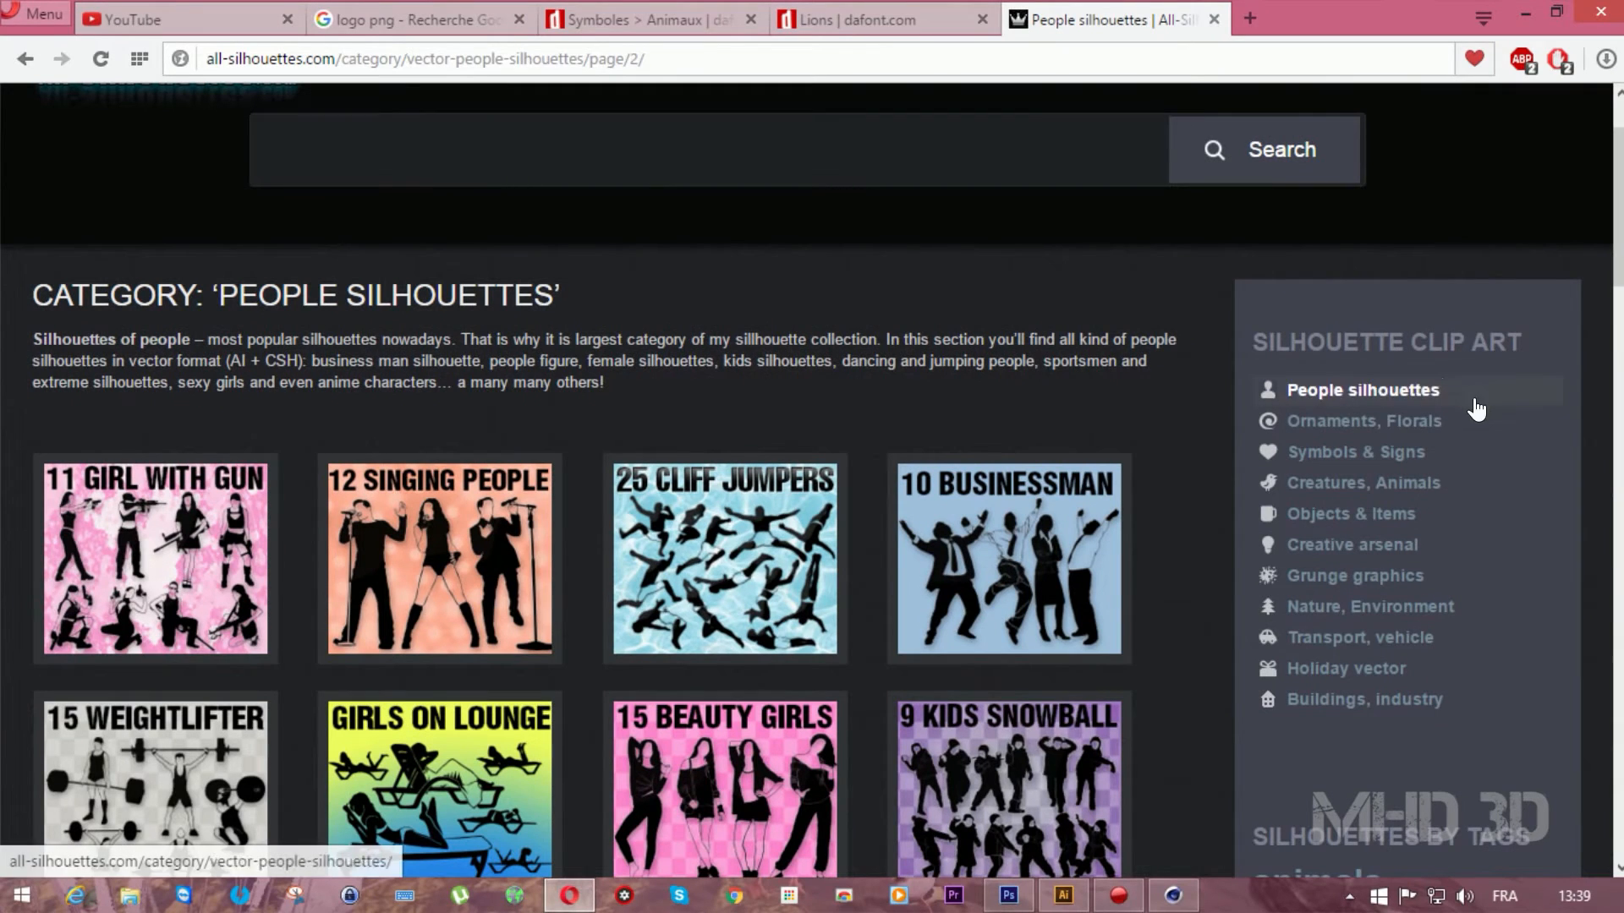
Open the Symbols & Signs category on all-silhouettes.com and look through its vector shape packs
left_click(1384, 454)
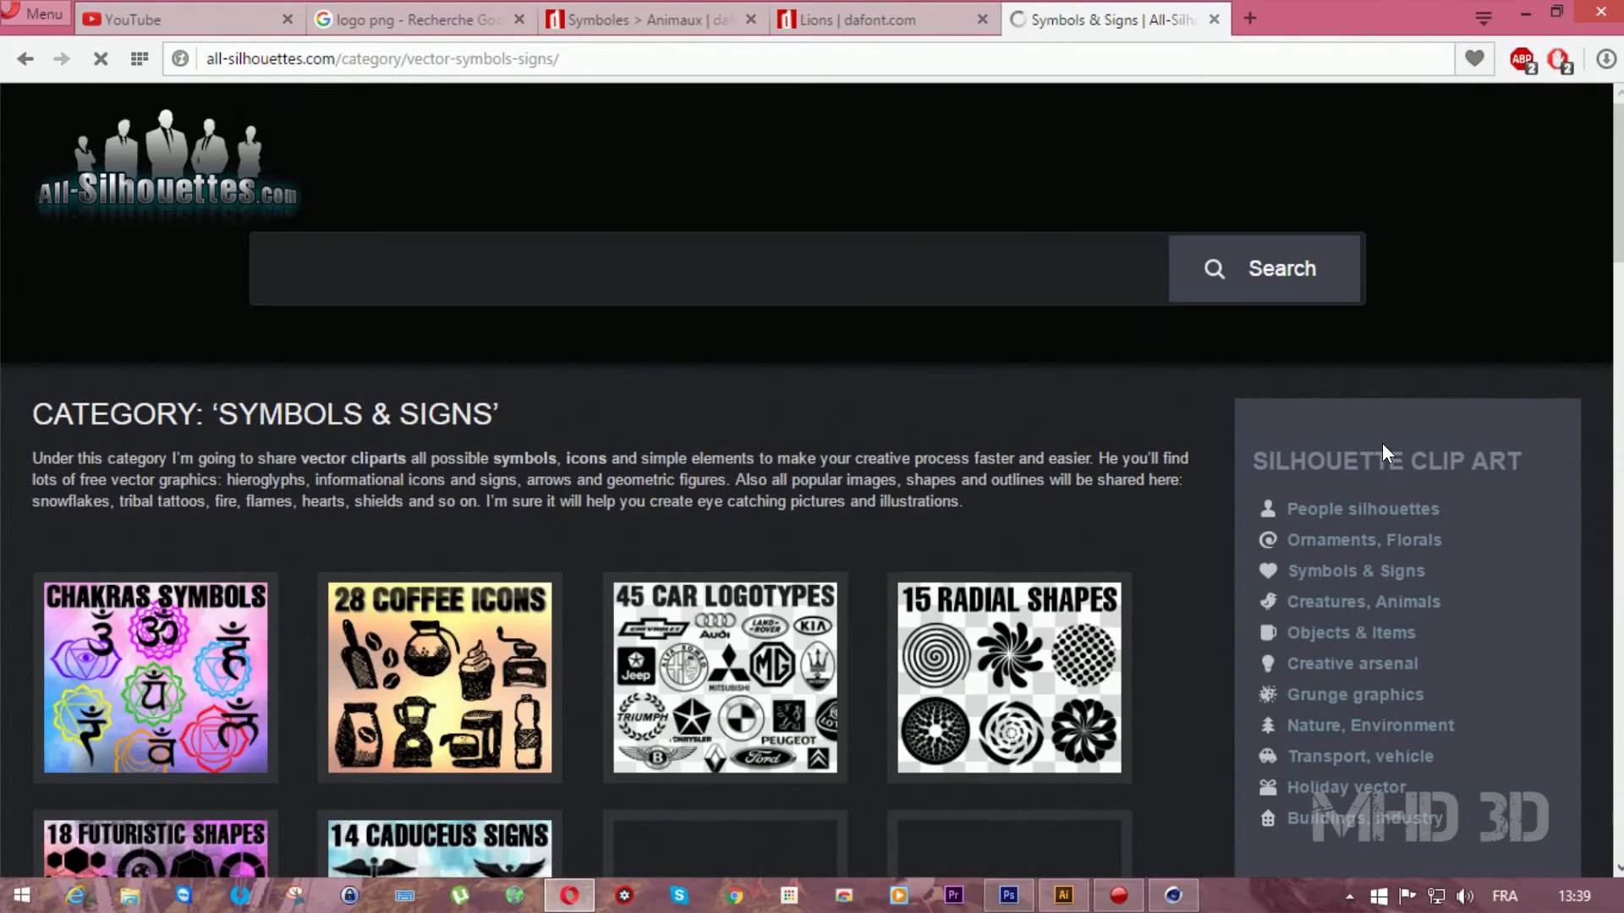
scroll(1382, 443, "down", 3)
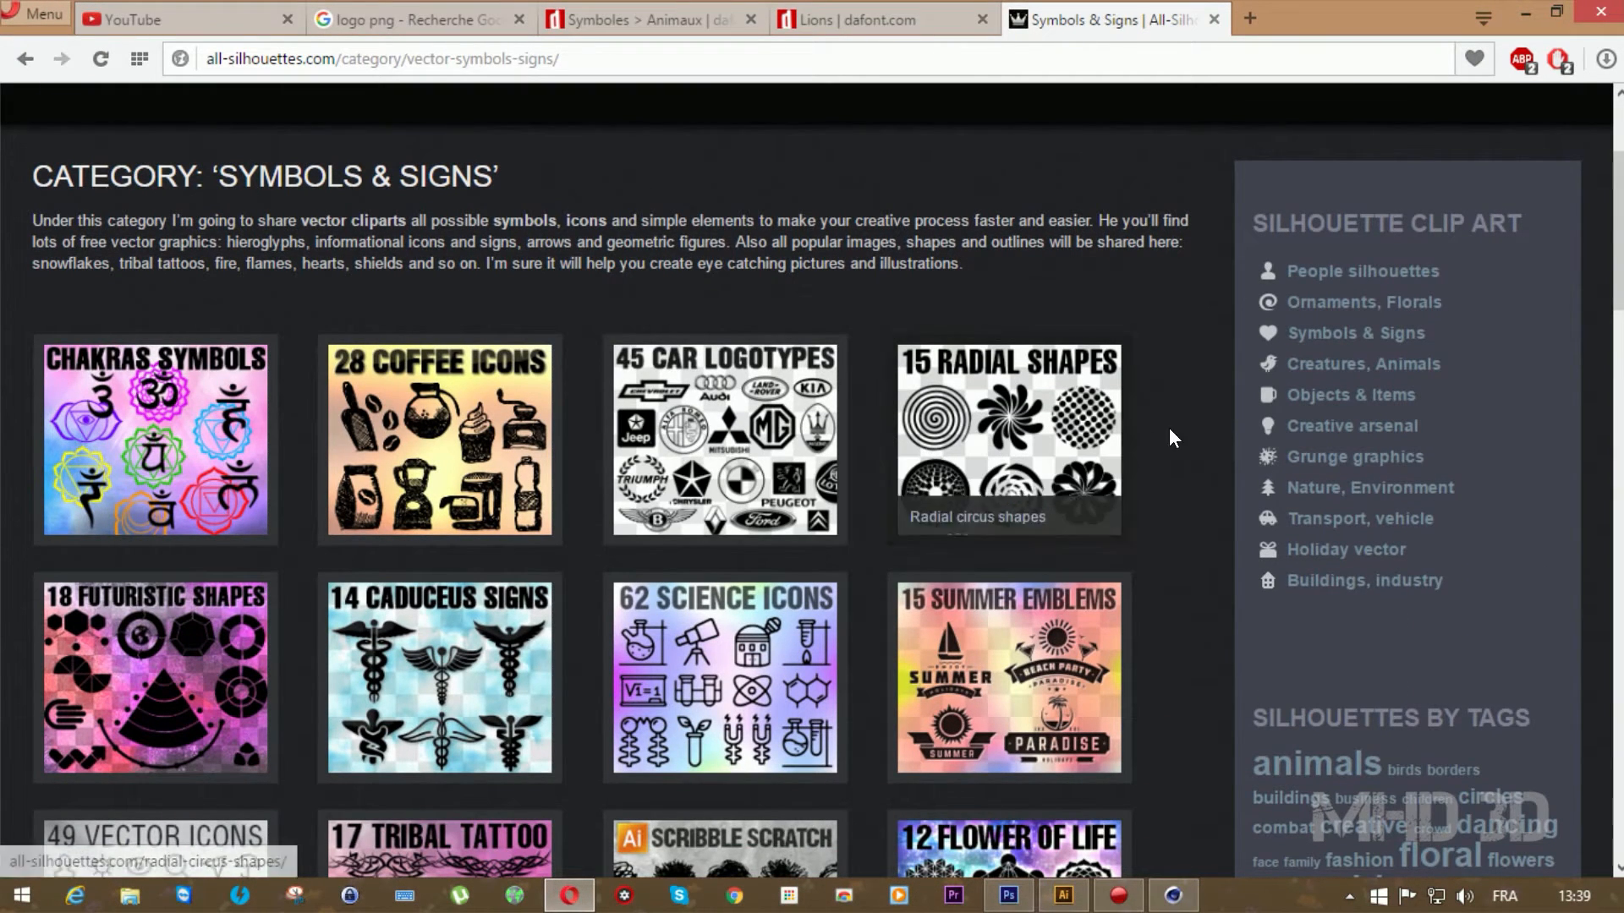
scroll(1189, 436, "down", 3)
scroll(1190, 438, "down", 3)
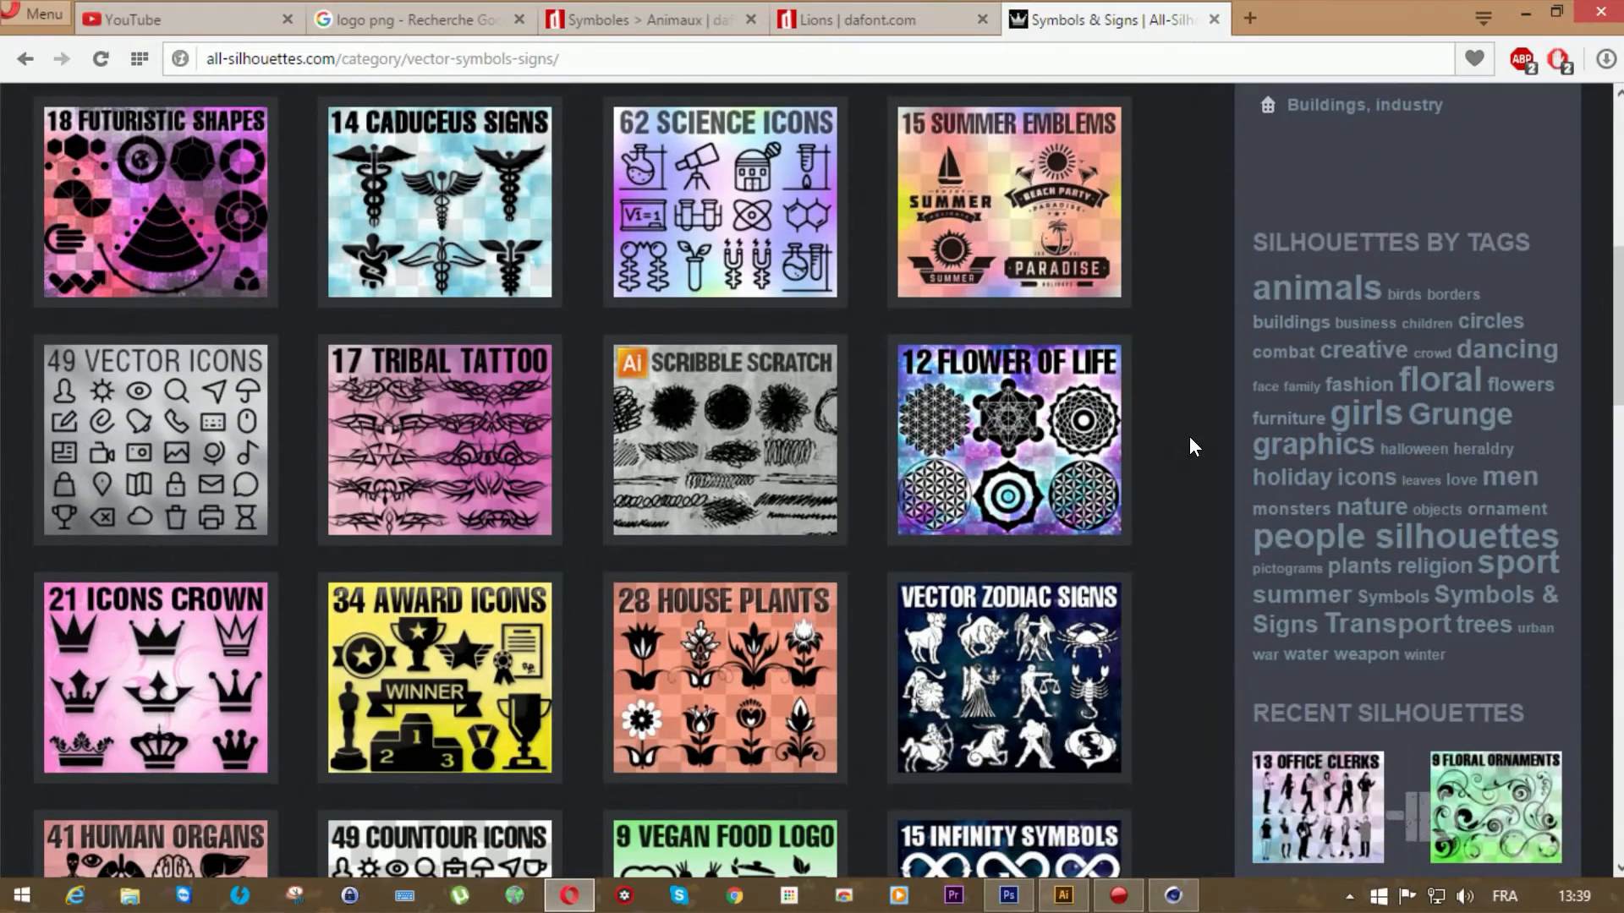
scroll(1189, 446, "down", 3)
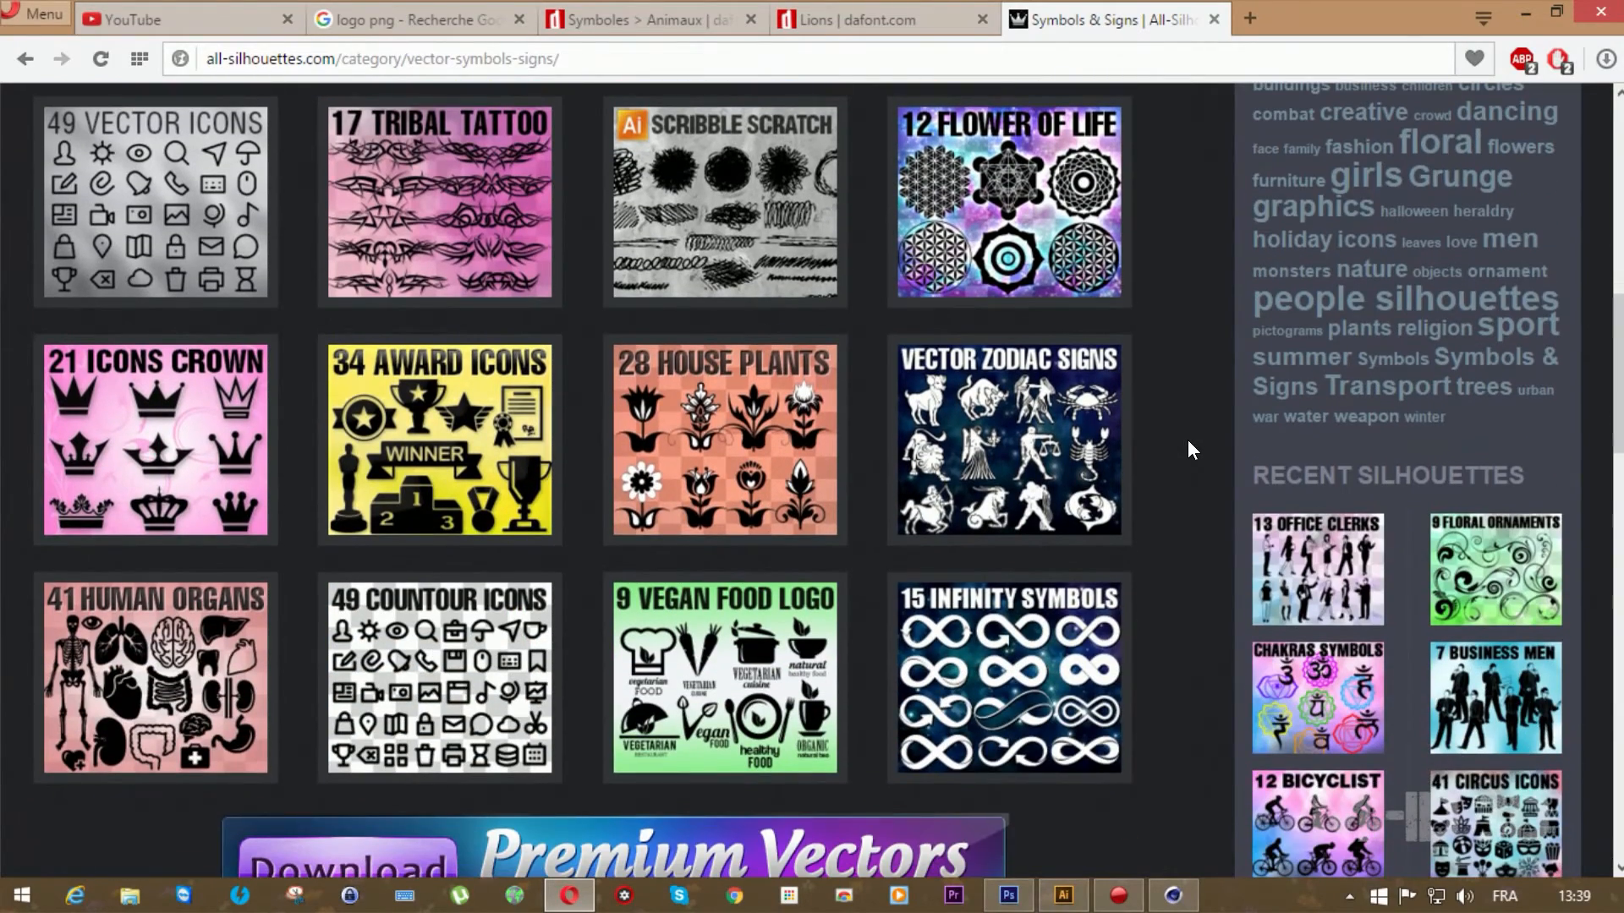
scroll(1189, 444, "down", 1)
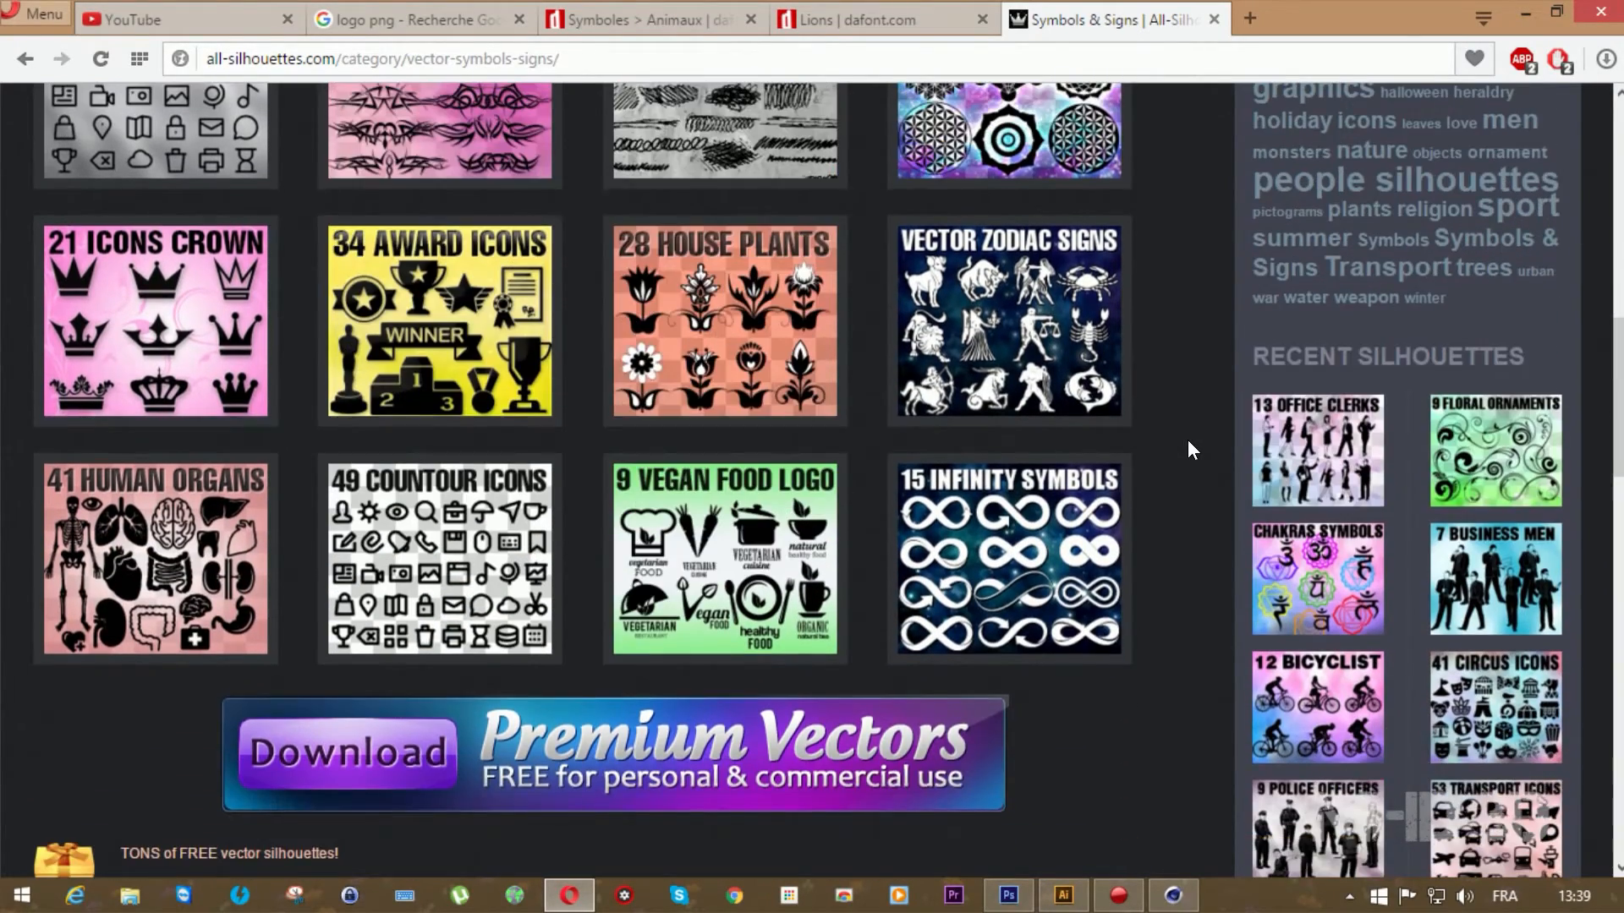
scroll(1189, 444, "up", 7)
scroll(1187, 439, "up", 2)
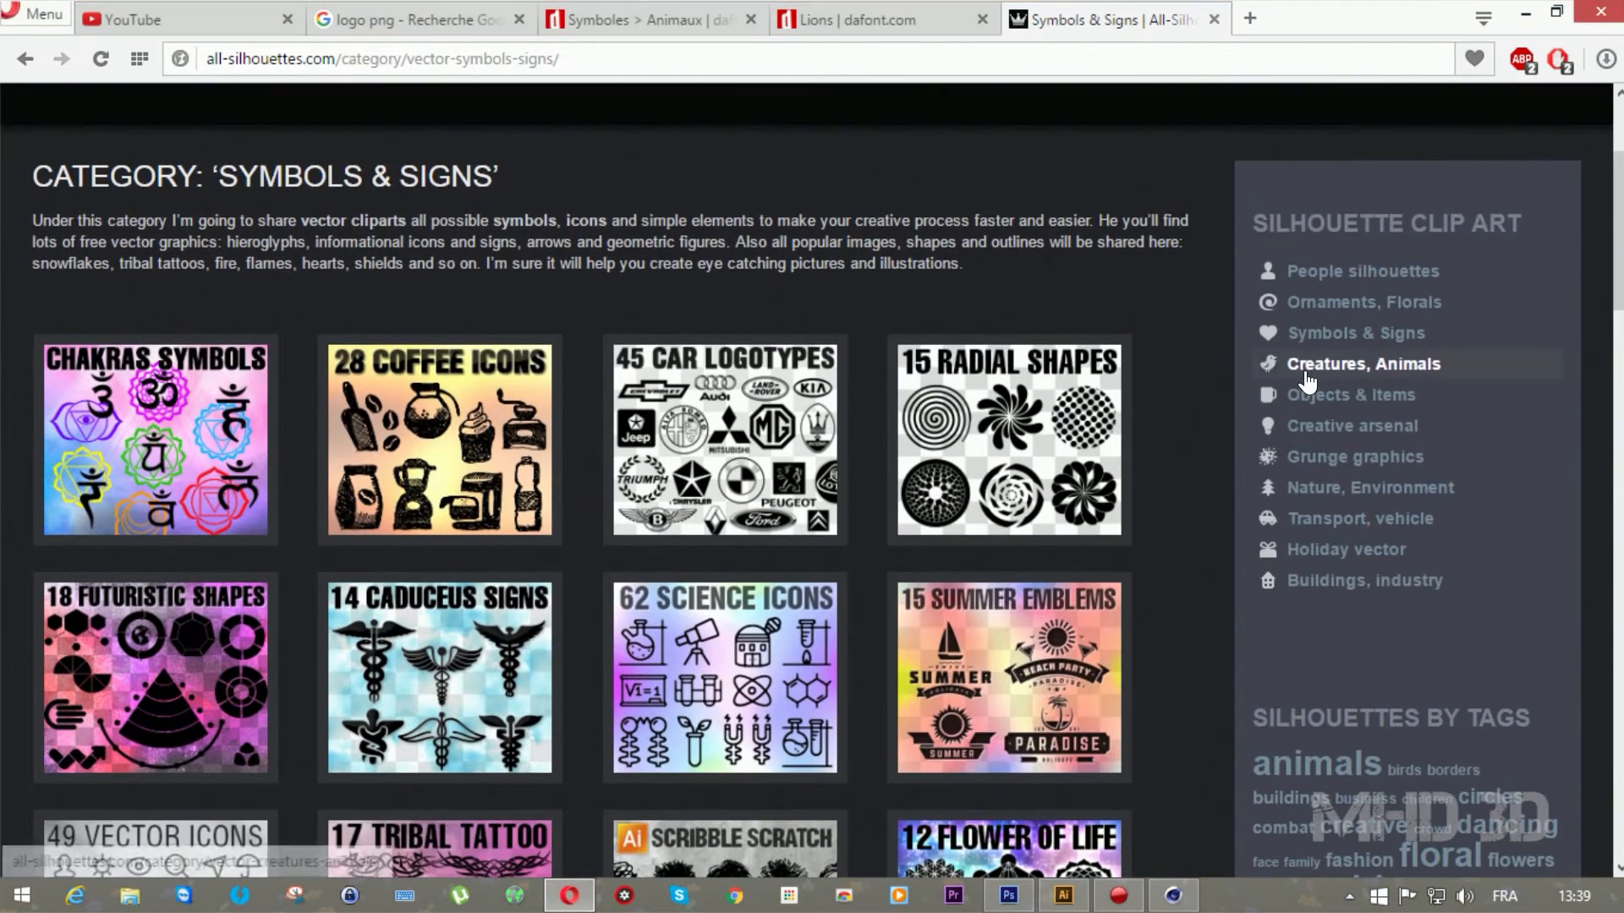
Open the 12 Vector Horses pack in the Creatures, Animals category and download it from all-silhouettes.com
left_click(1309, 365)
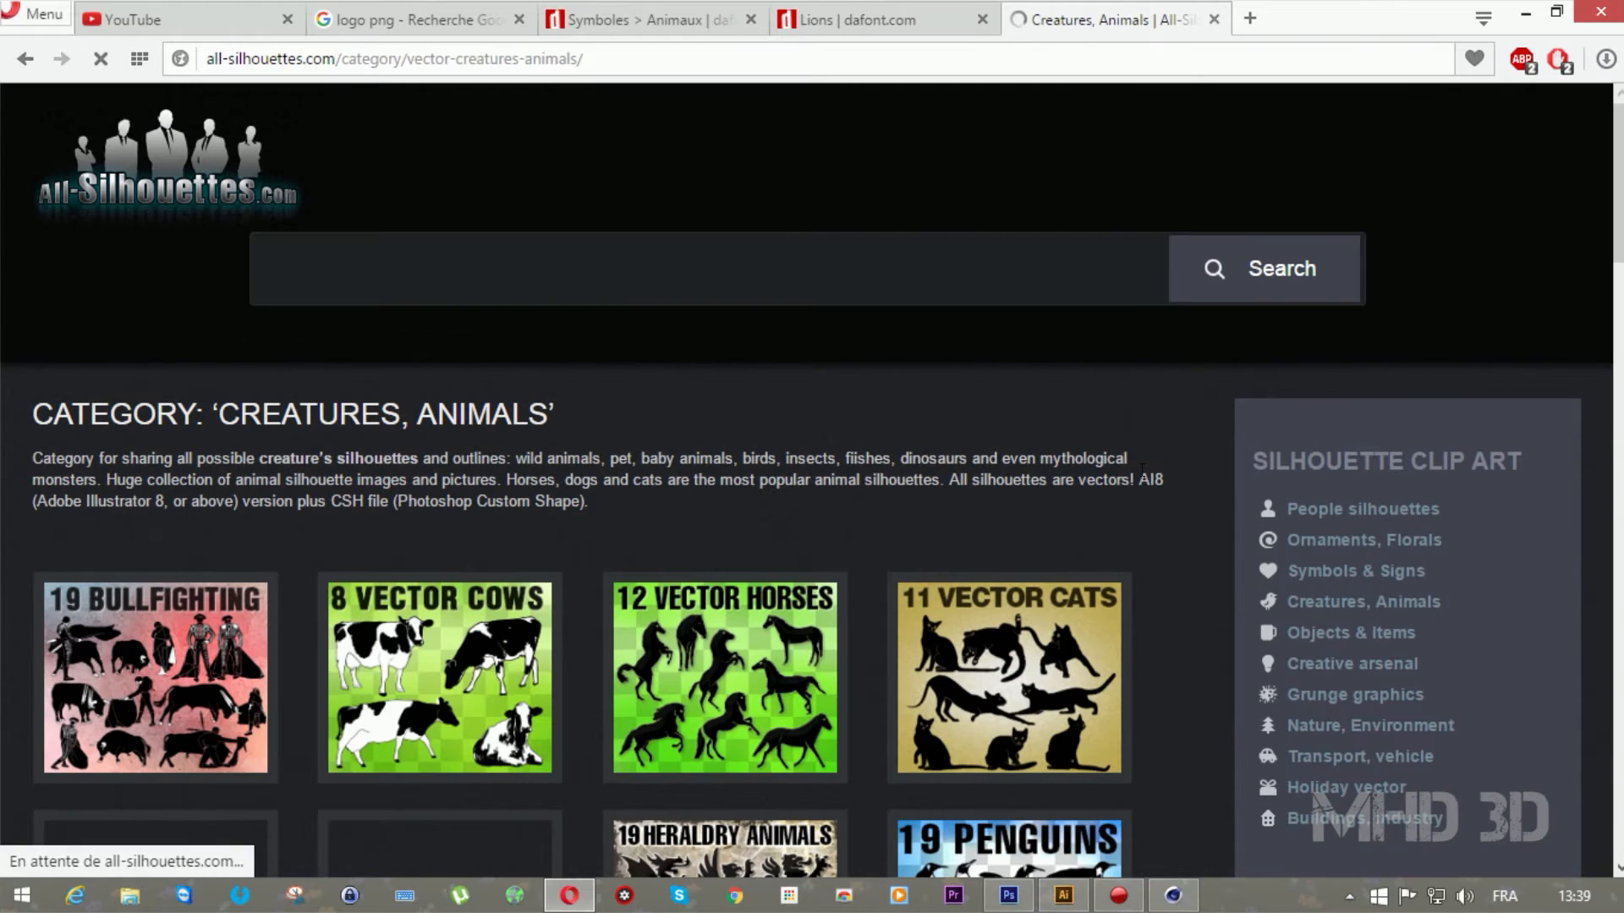
scroll(1169, 485, "down", 3)
left_click(702, 455)
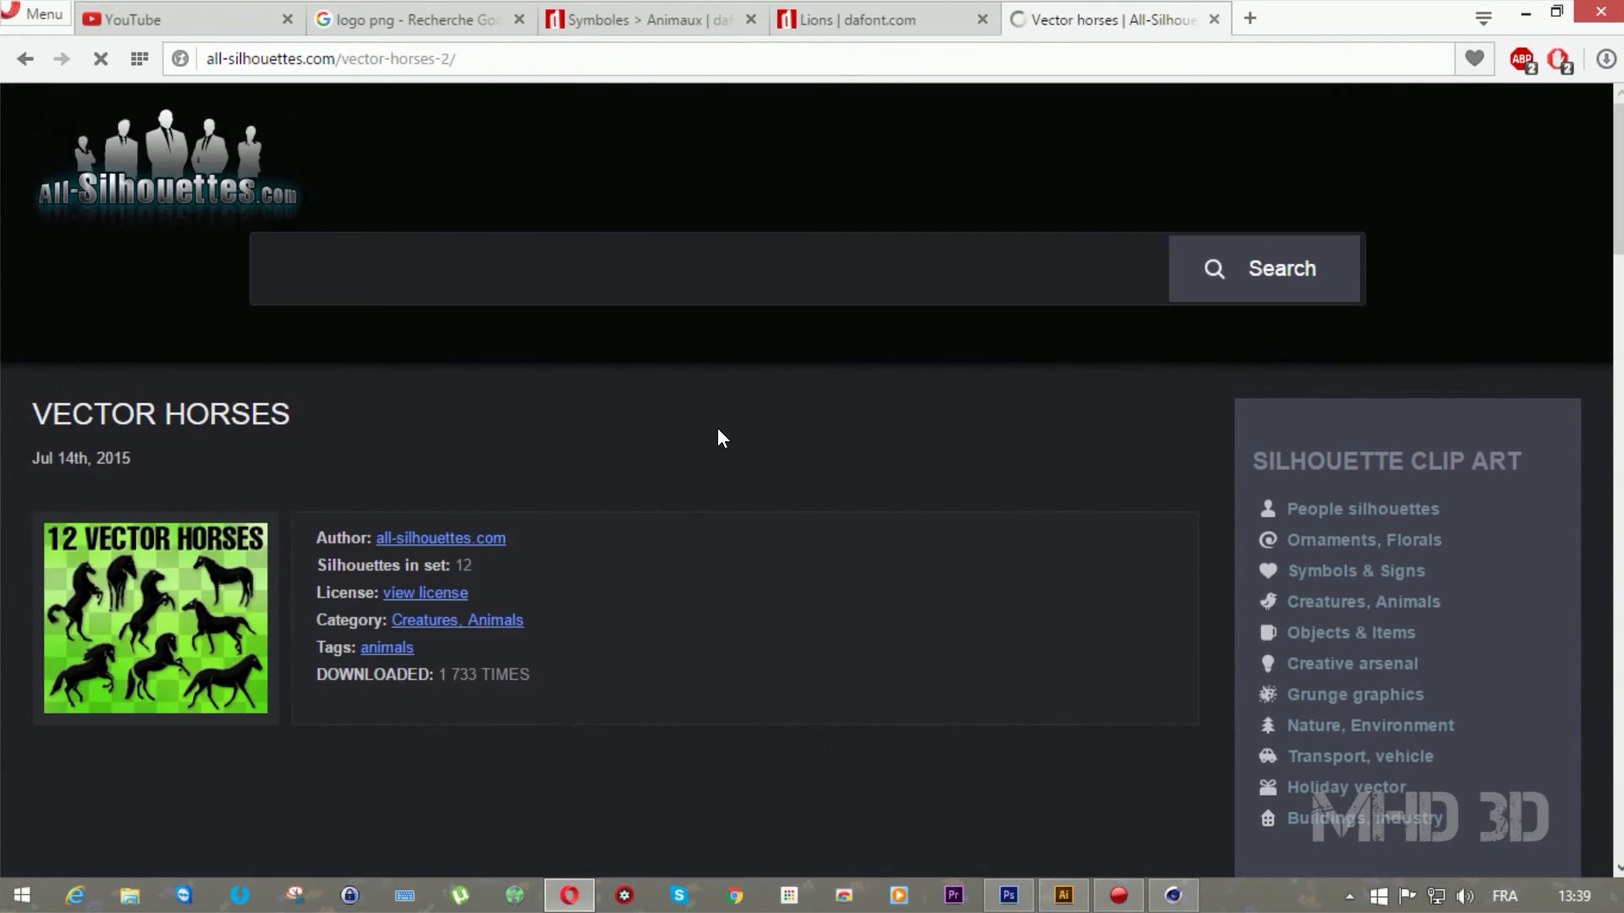
scroll(719, 437, "down", 5)
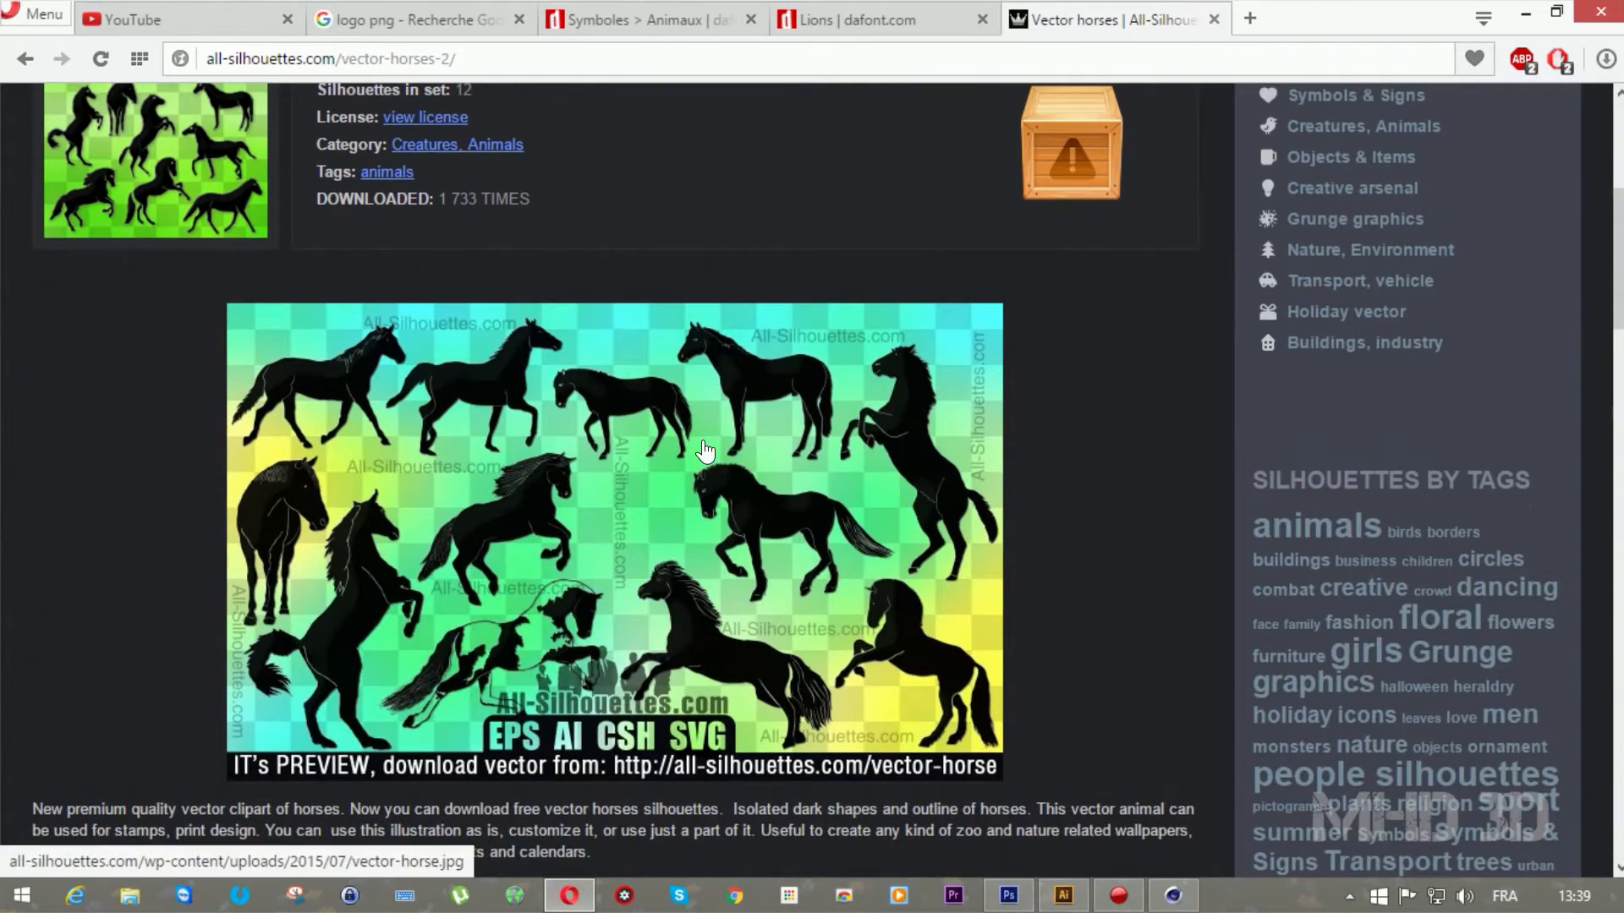
scroll(706, 451, "down", 2)
scroll(704, 448, "down", 7)
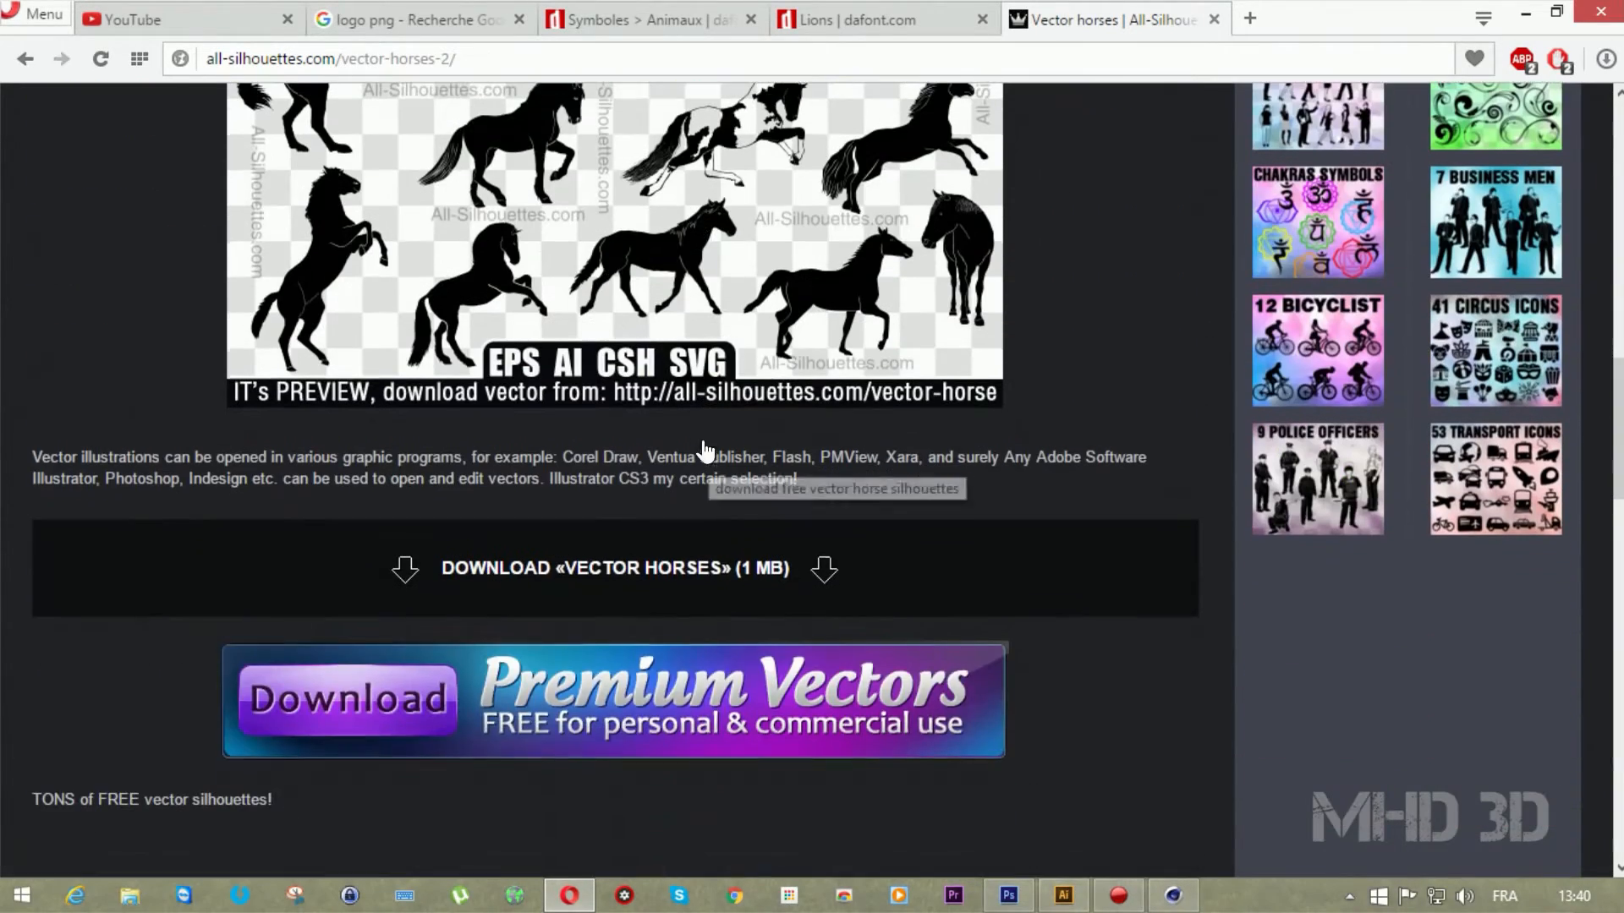
left_click(585, 572)
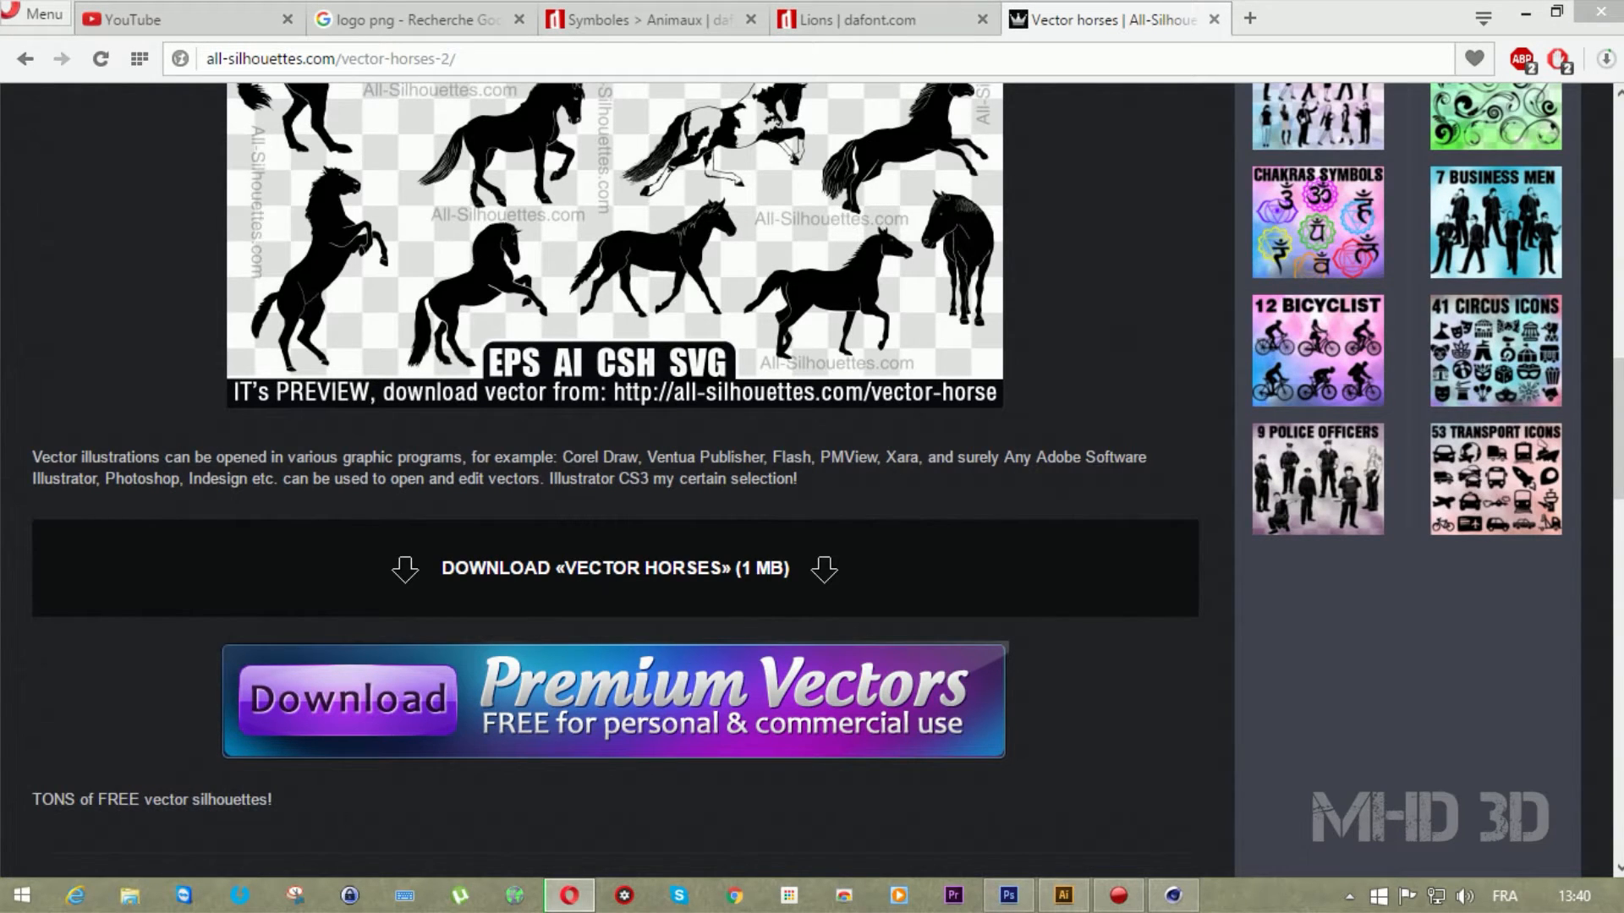
Go to the desktop and extract vector-horse.csh from the downloaded all-silhouettes zip archive onto it
left_click(1522, 14)
left_click(1514, 14)
left_click(1505, 16)
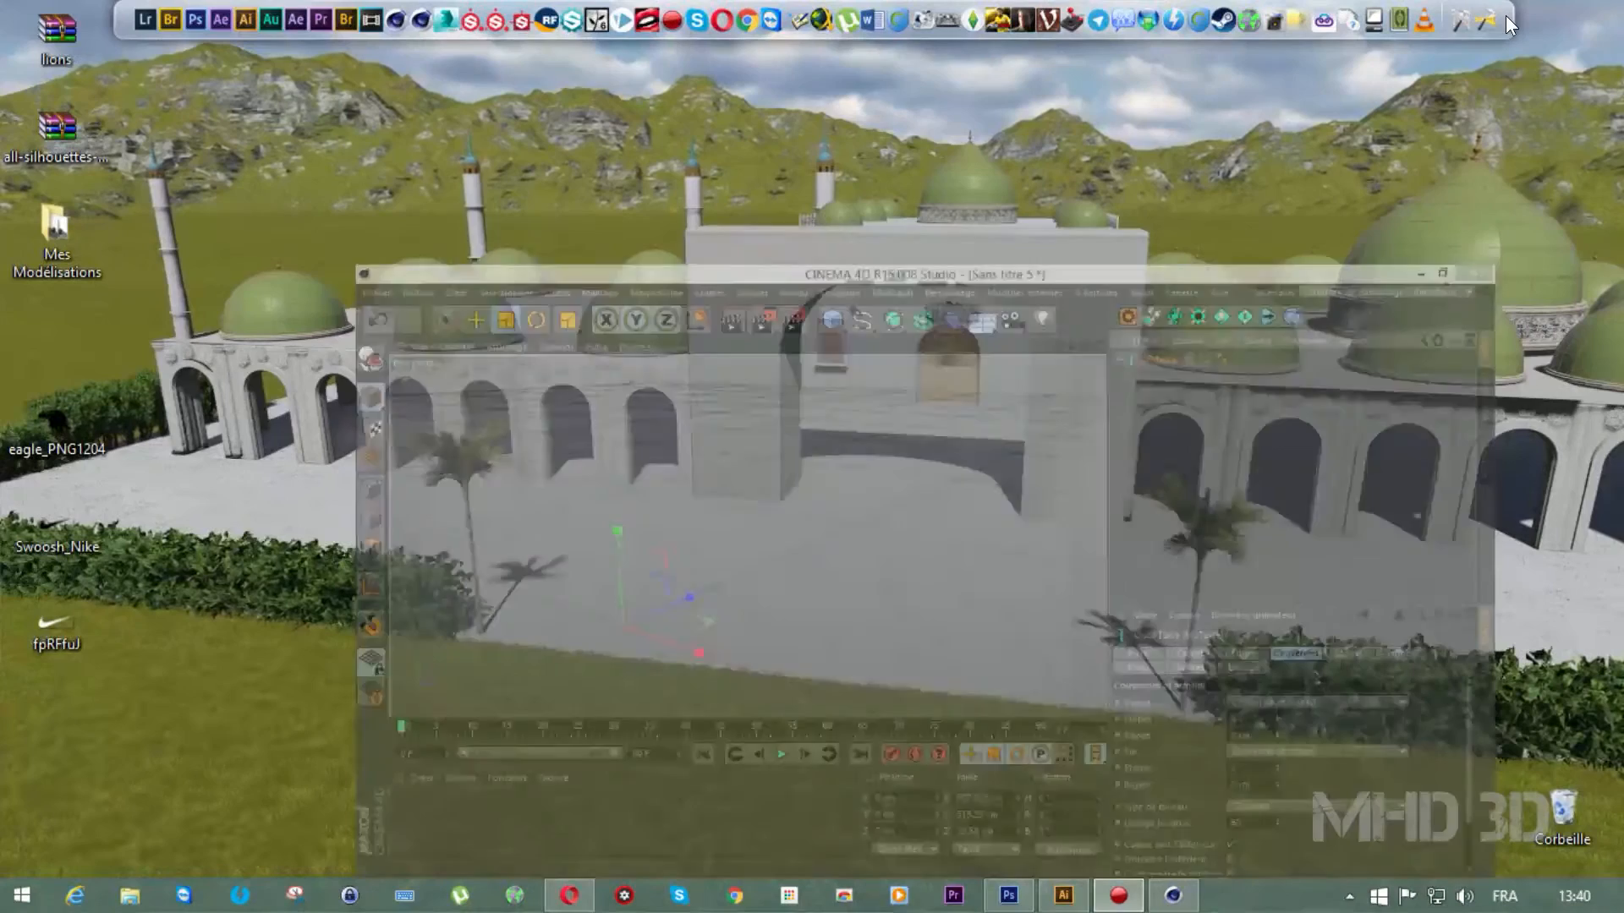
left_click_drag(59, 127, 539, 152)
double_click(539, 152)
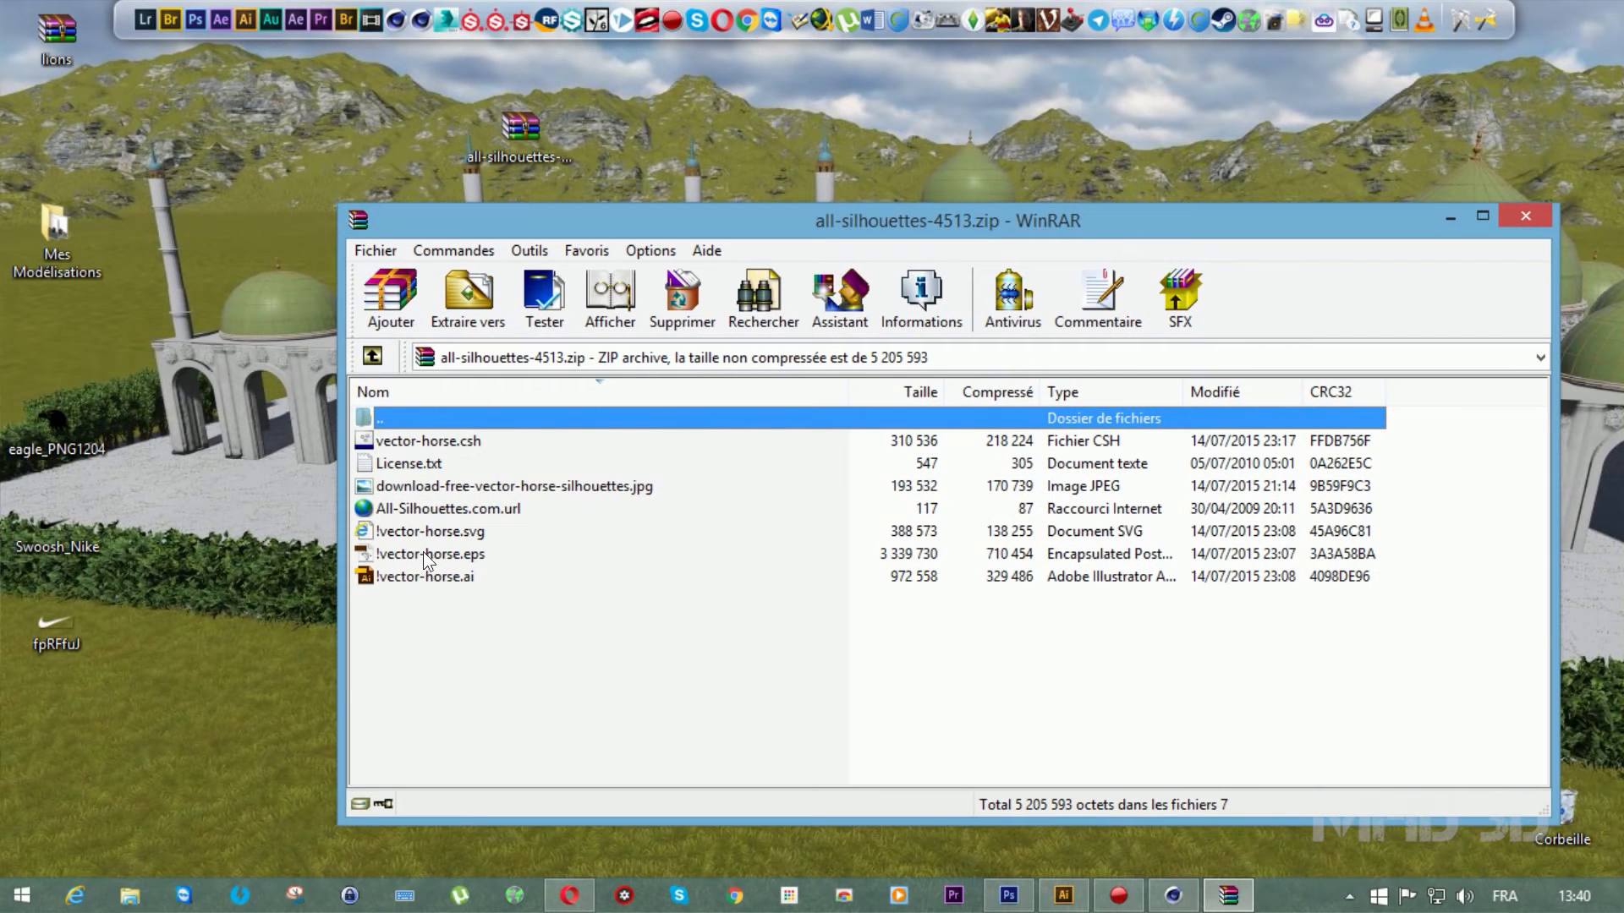
left_click(457, 440)
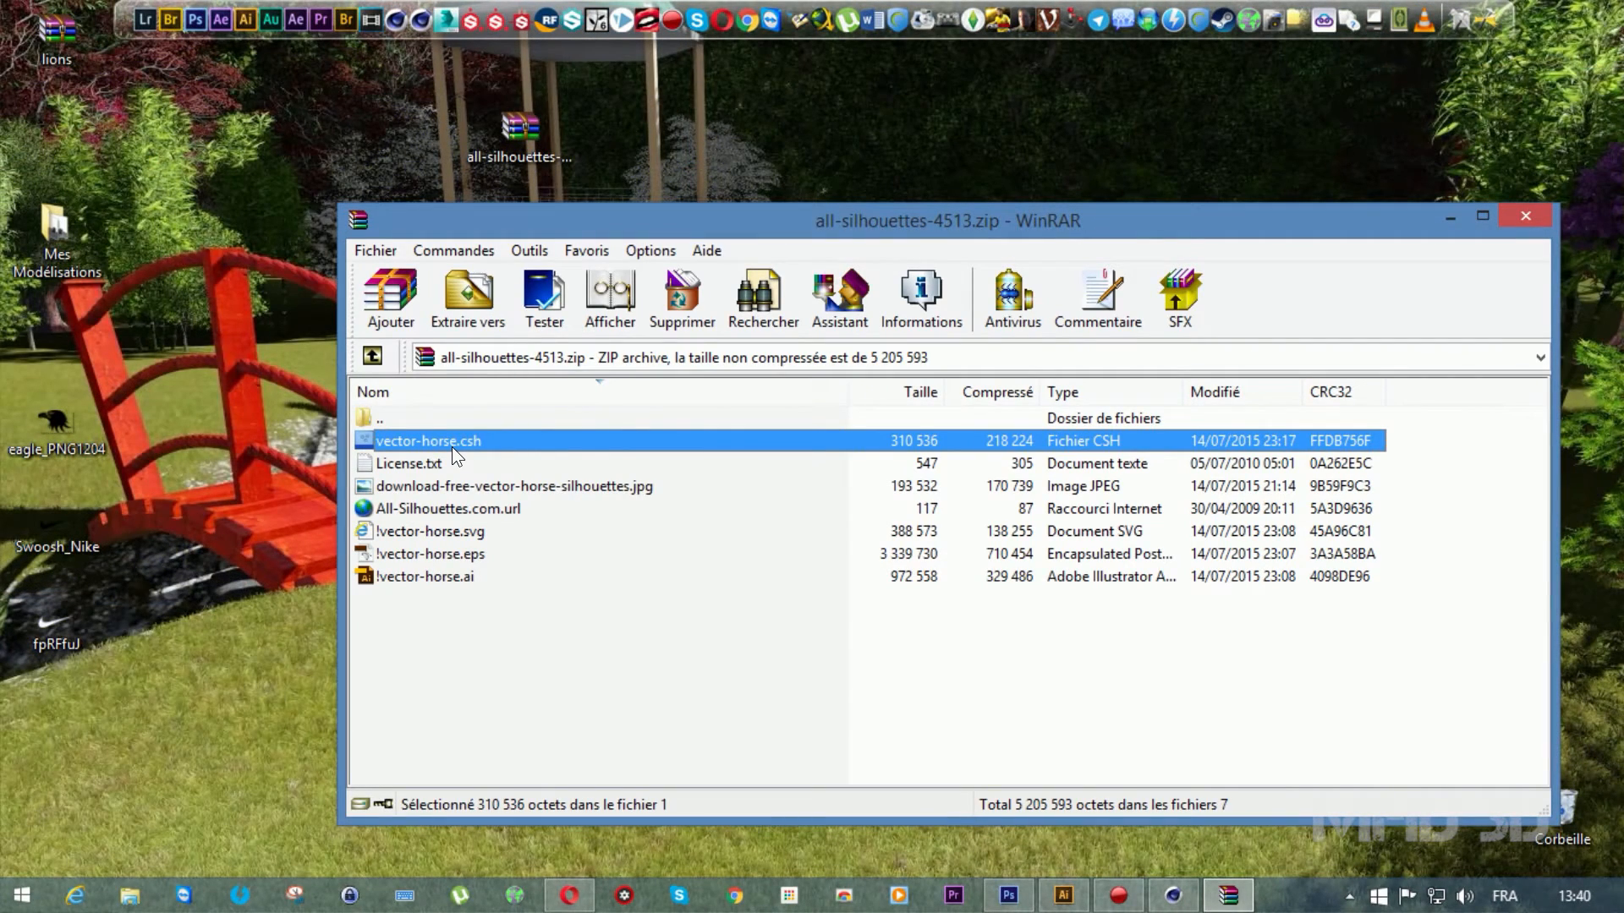
left_click_drag(253, 425, 254, 424)
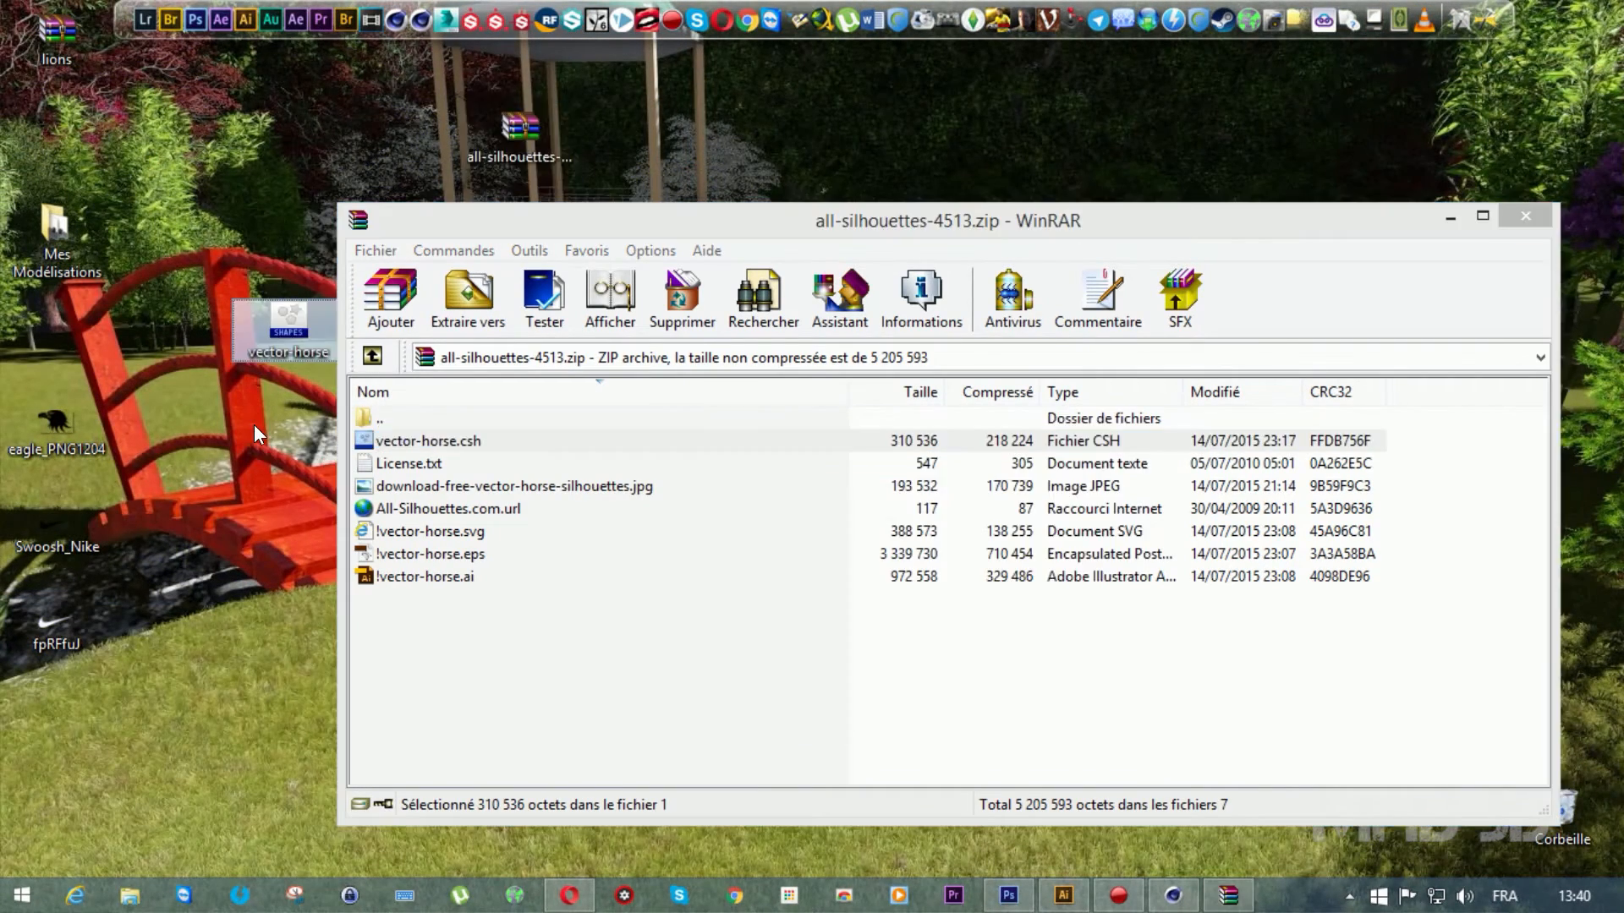
left_click(1525, 216)
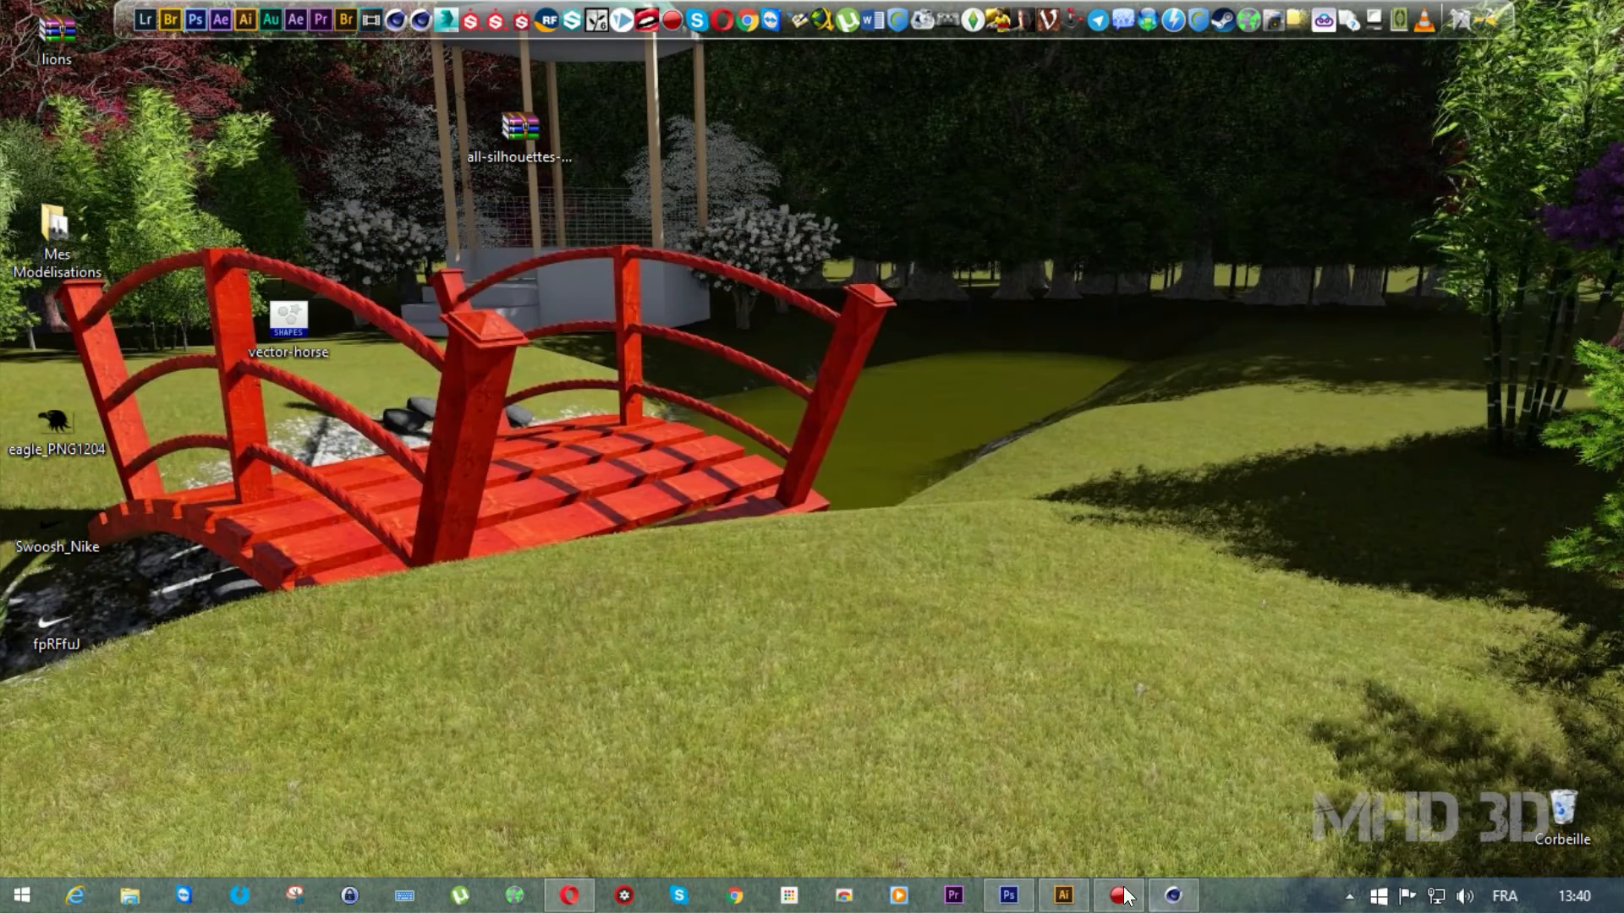
Switch to Photoshop and load the vector-horse shapes file from the desktop into the custom shape library
left_click(1008, 895)
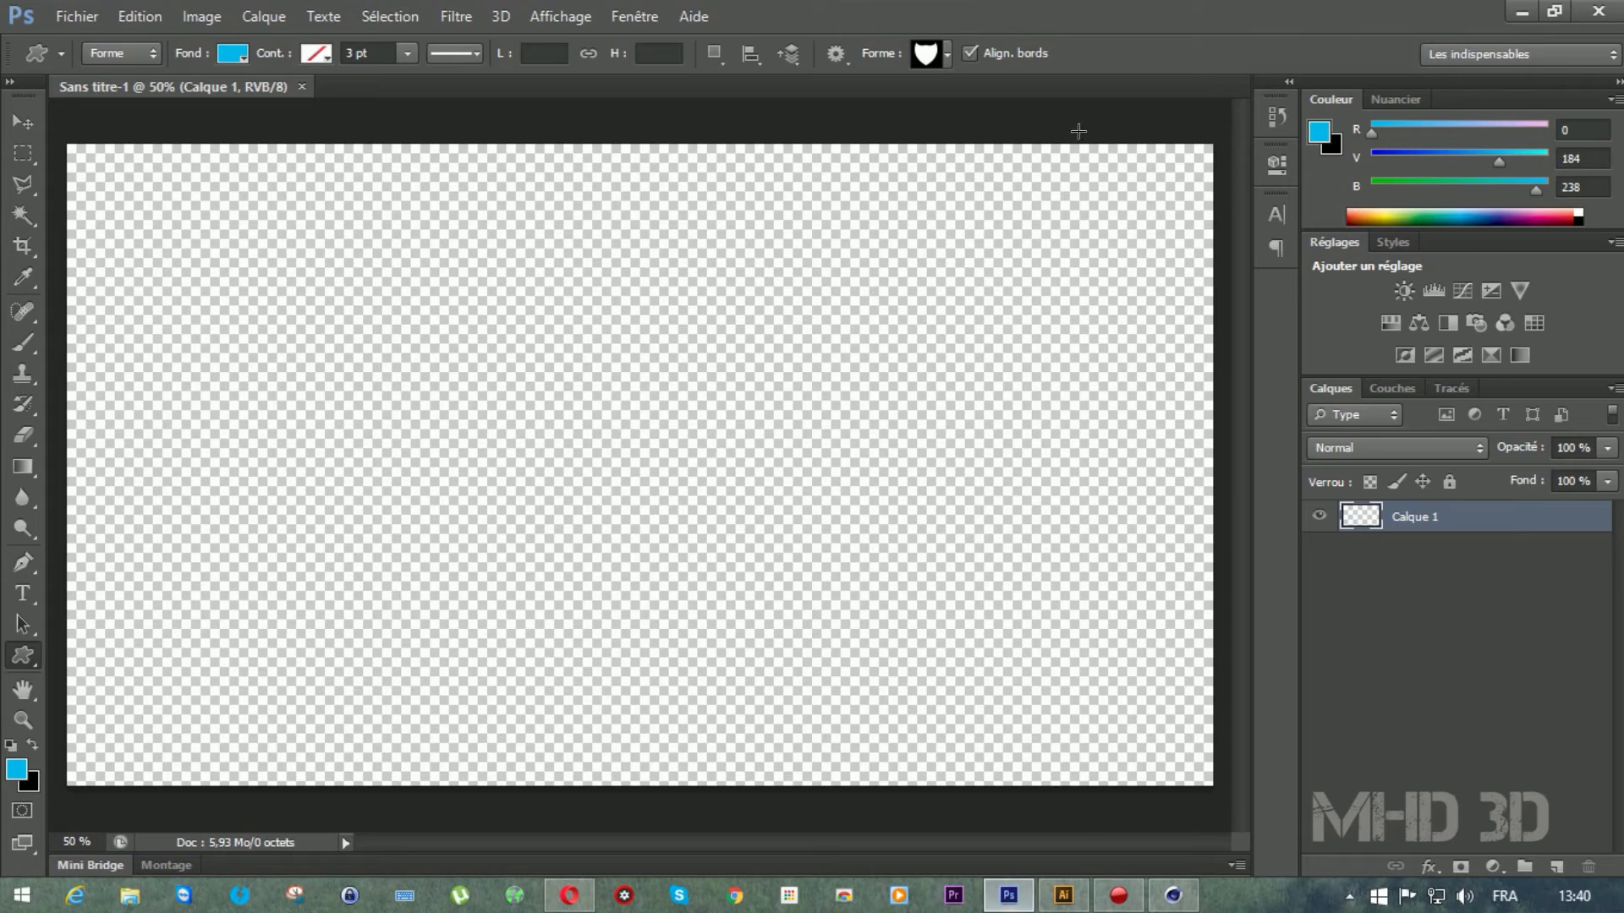
left_click(944, 54)
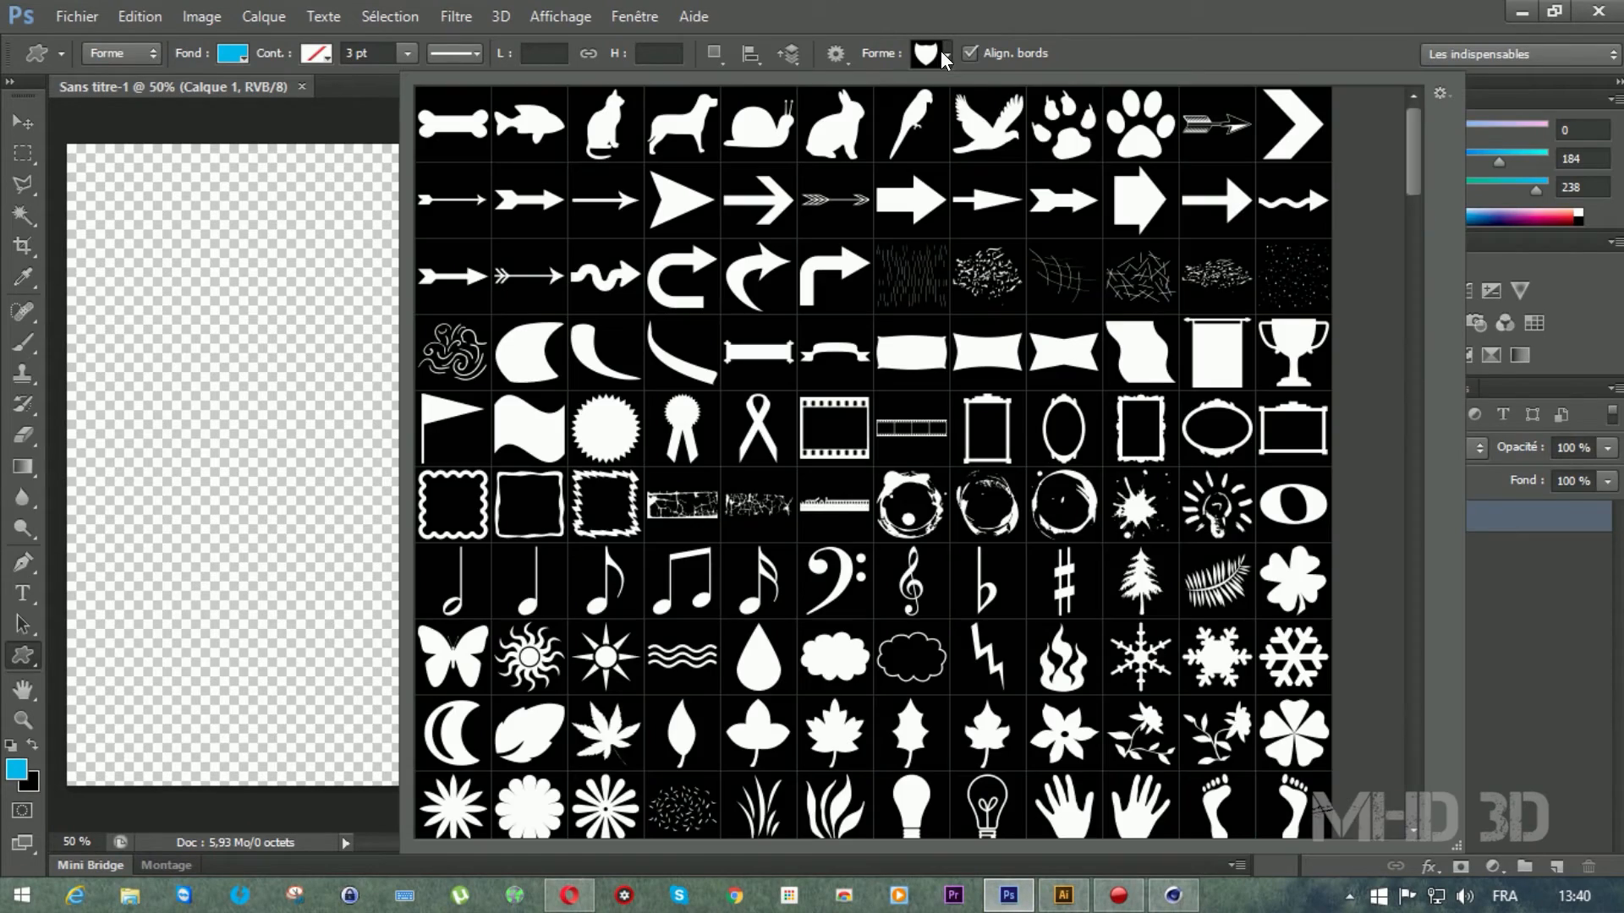
left_click(1441, 93)
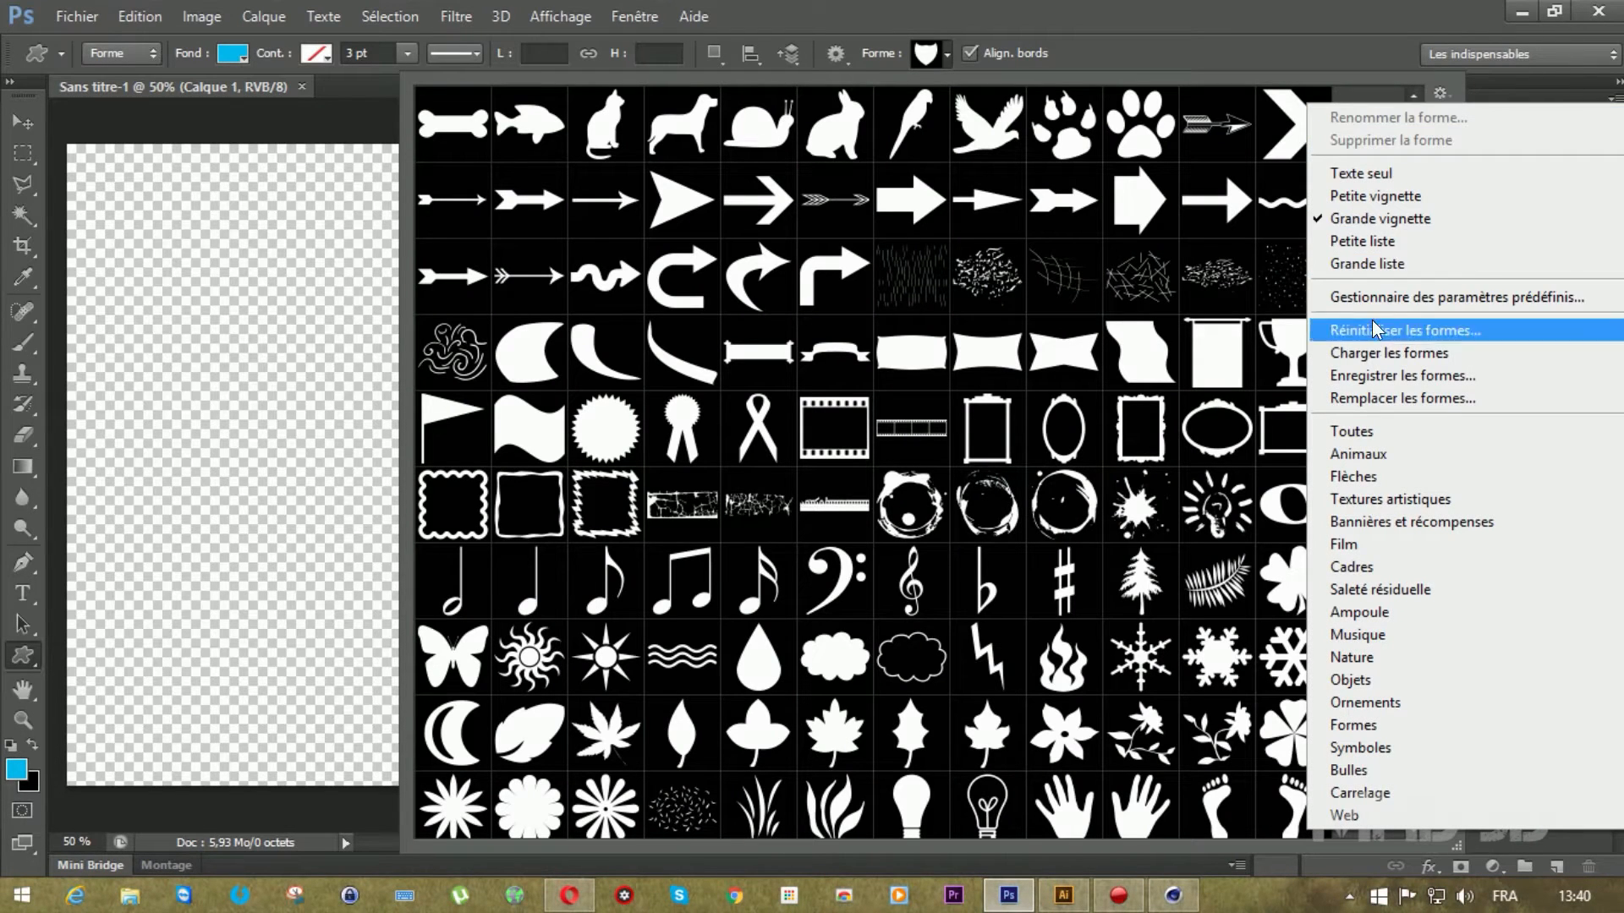
left_click(1371, 350)
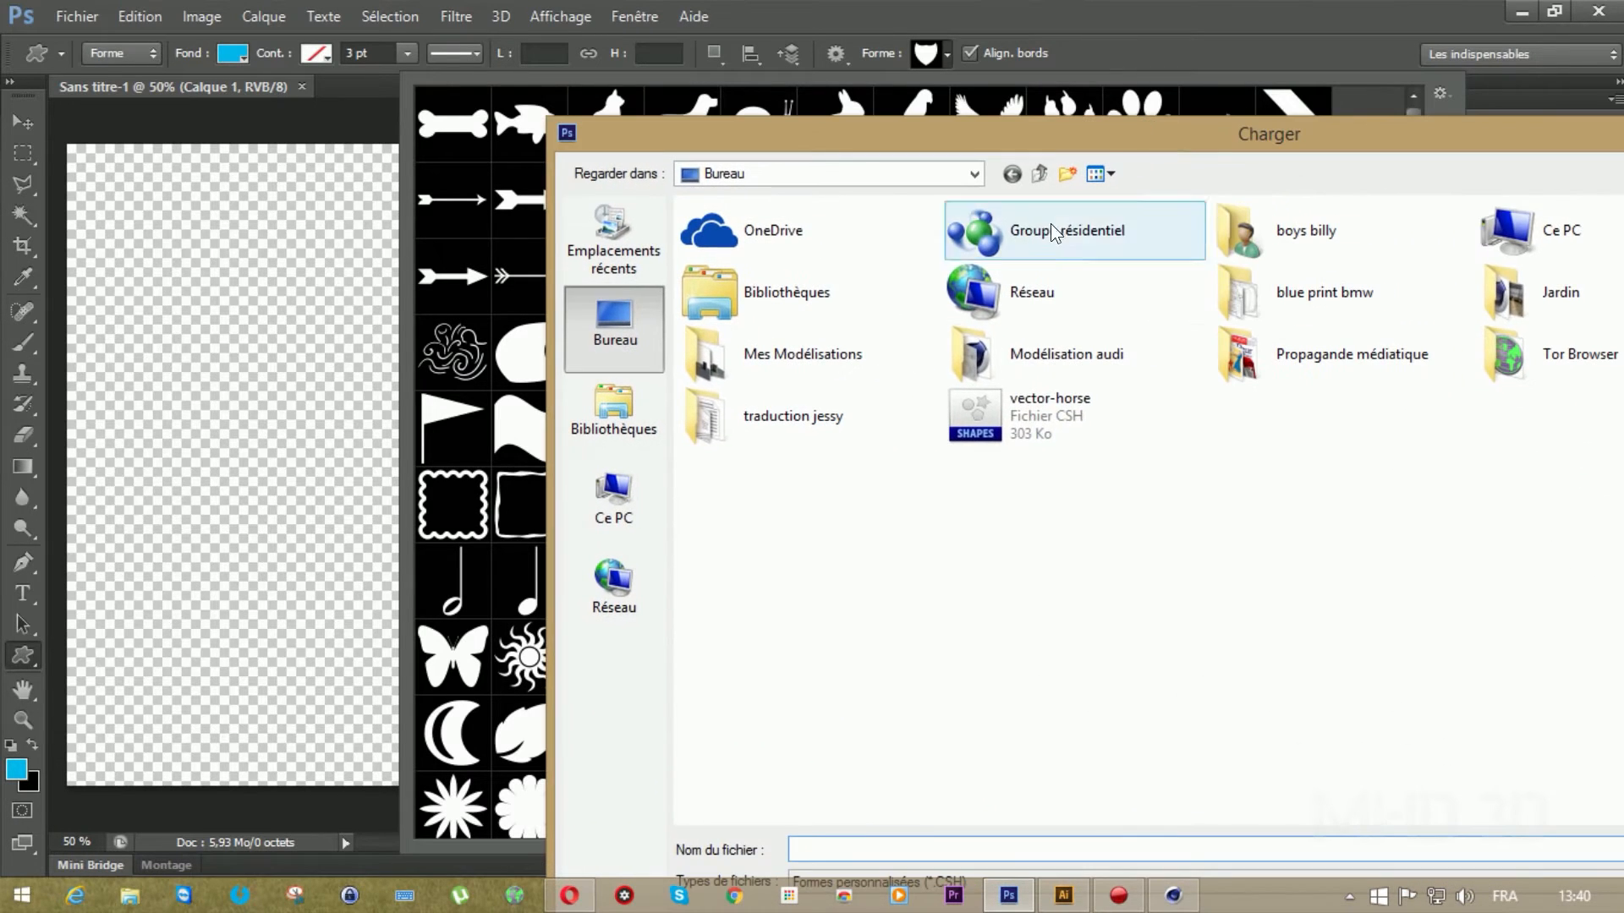
double_click(995, 411)
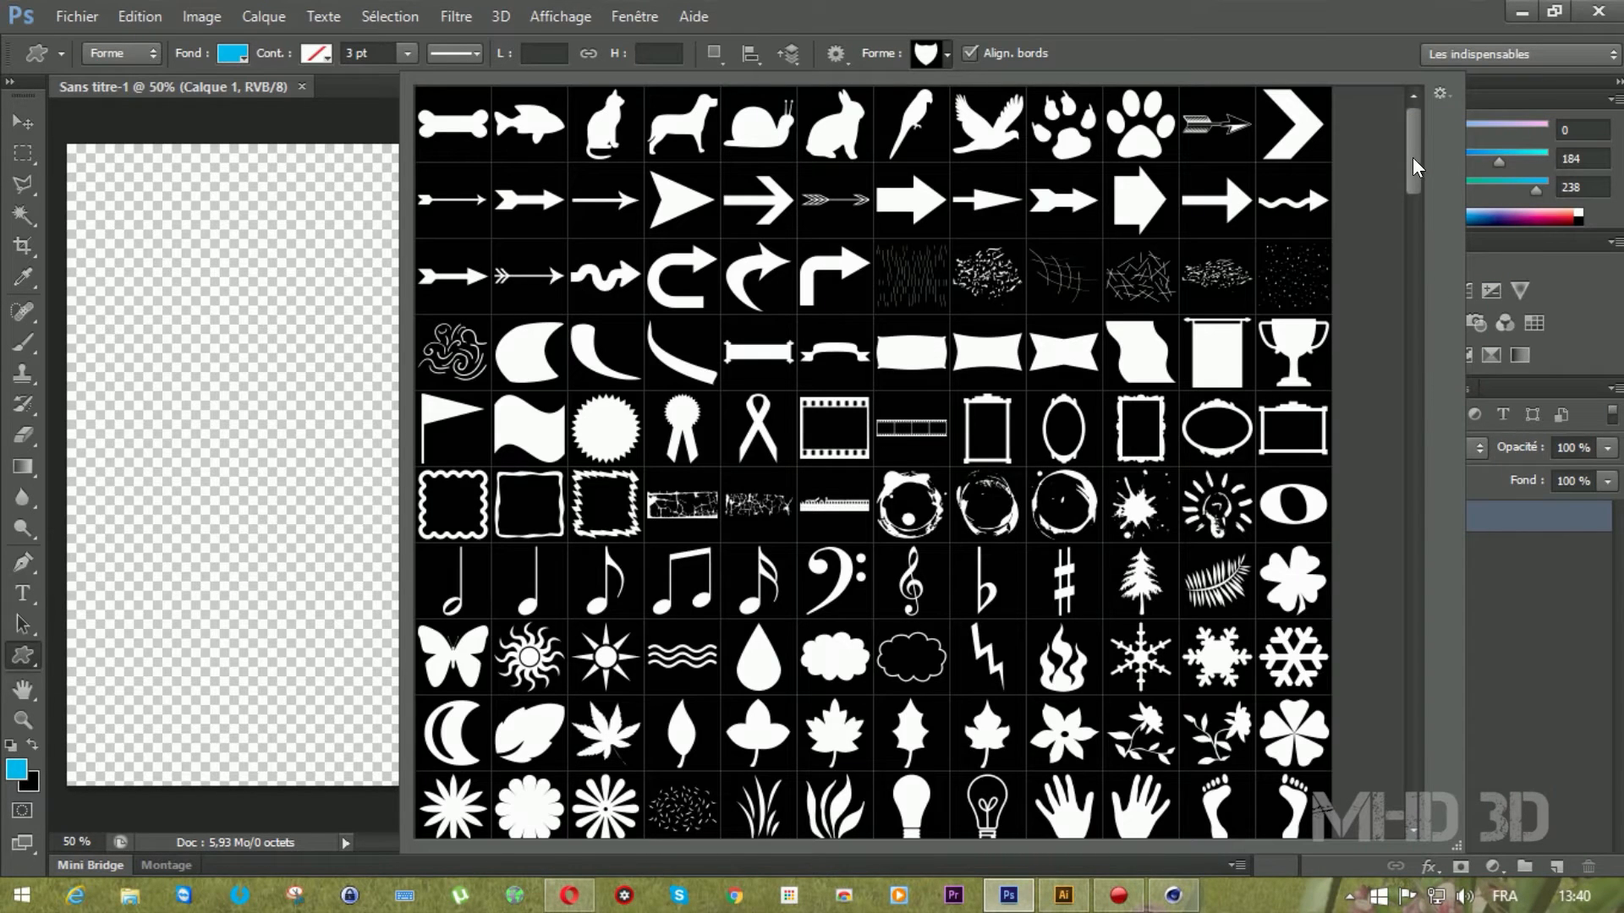
Draw the rearing horse custom shape on the canvas, about 660 by 716 px
left_click_drag(1412, 158, 1409, 804)
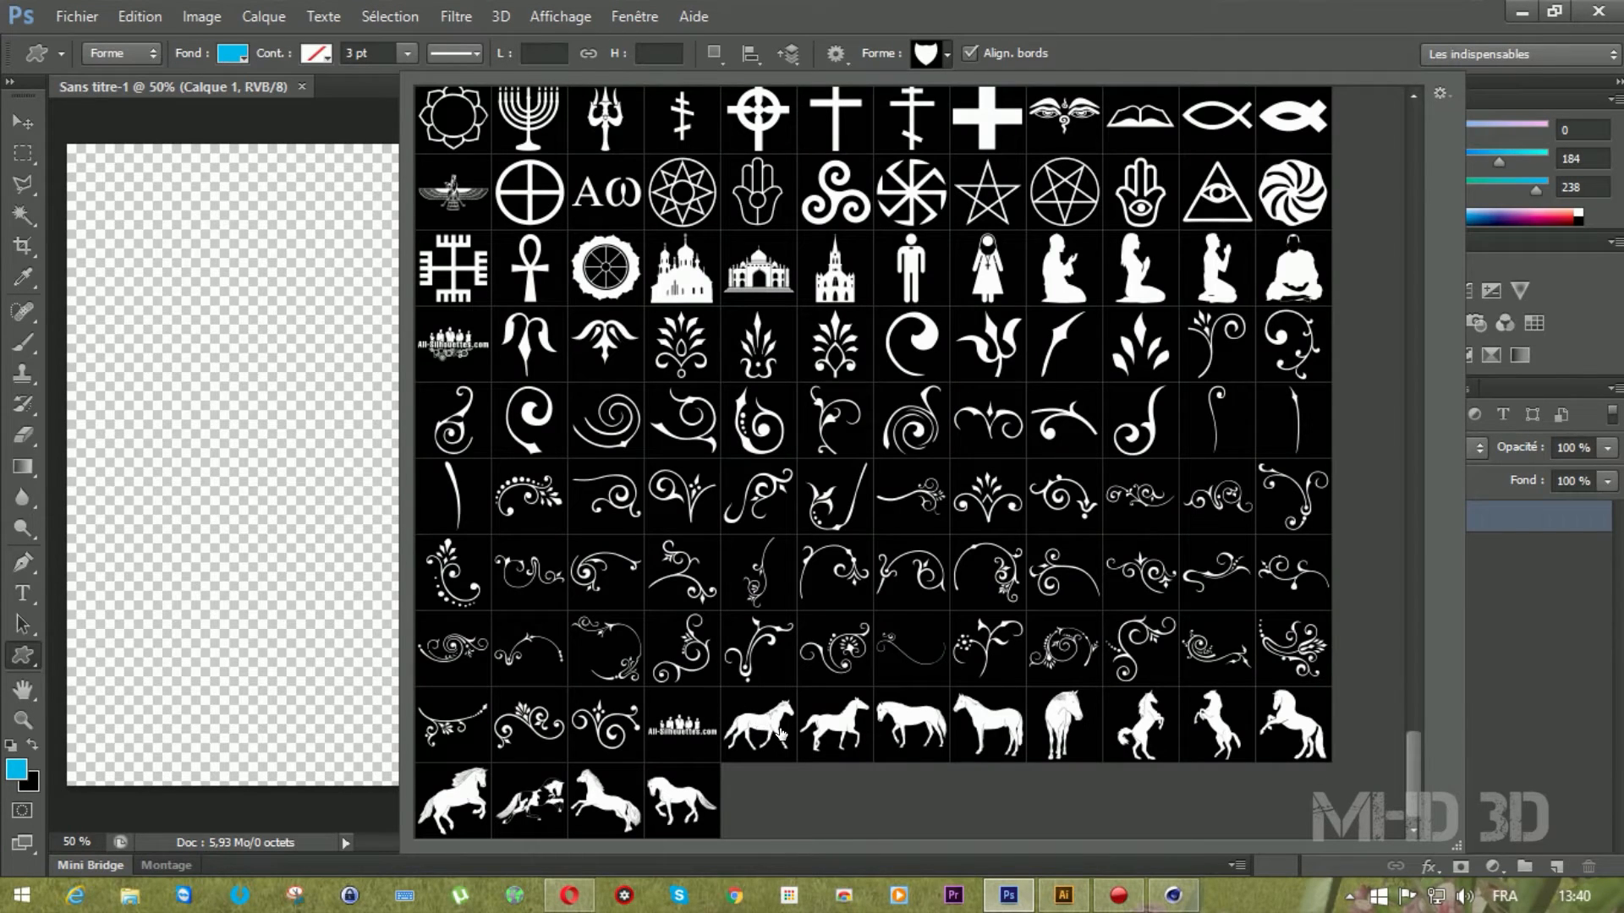
double_click(1207, 720)
left_click_drag(525, 296, 915, 720)
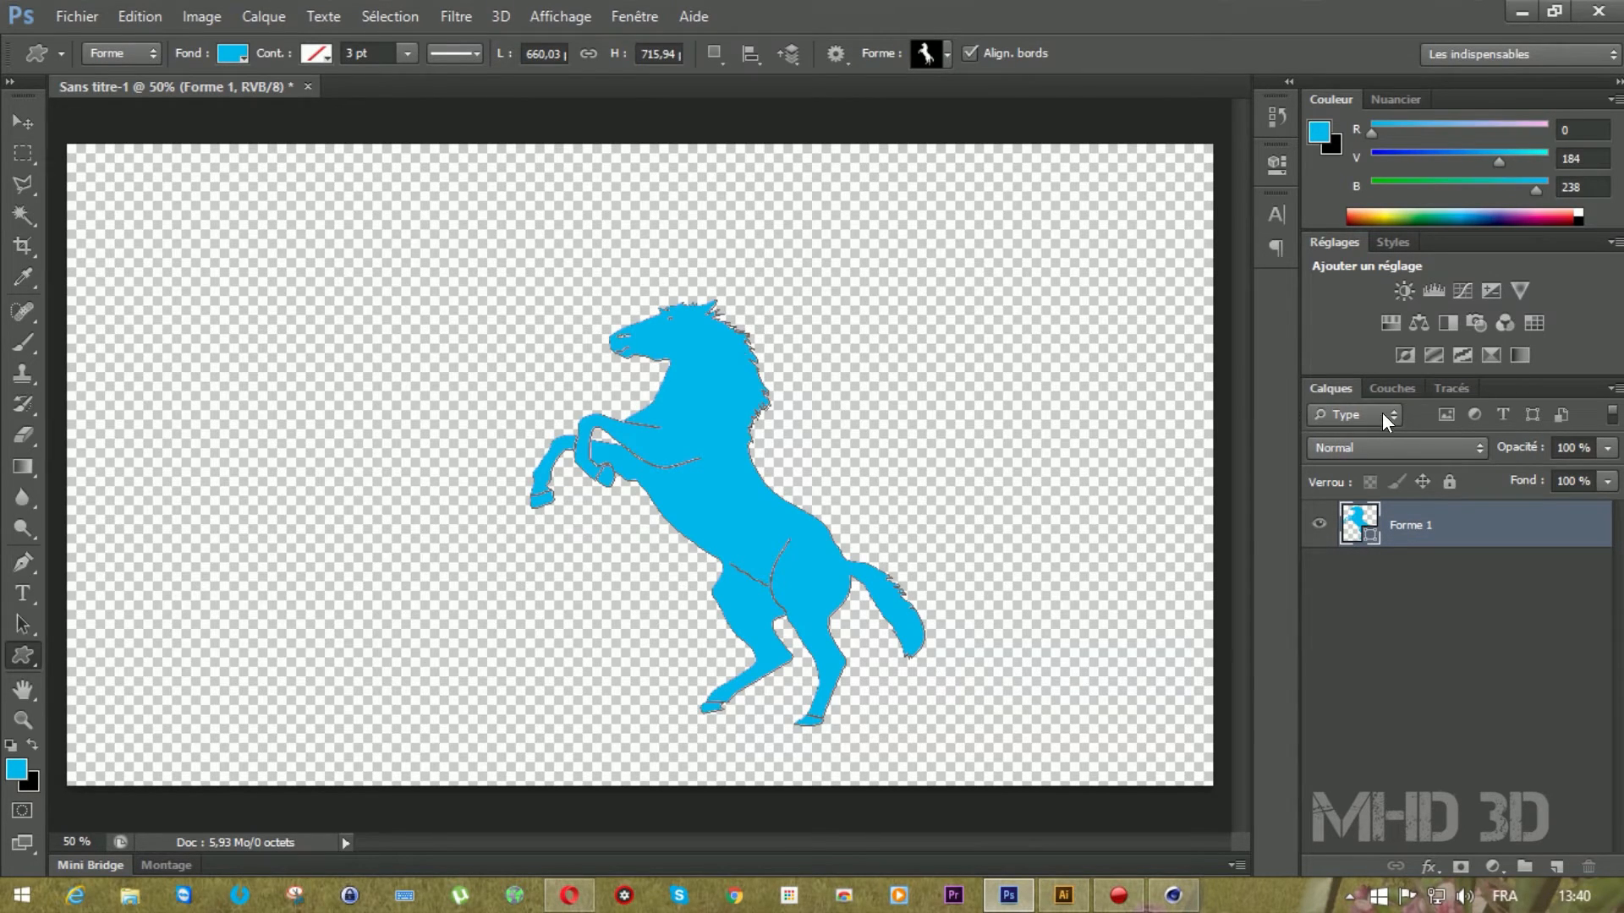
Check the horse shape's path and export it to Illustrator format on the desktop under the name cheval
left_click(1447, 391)
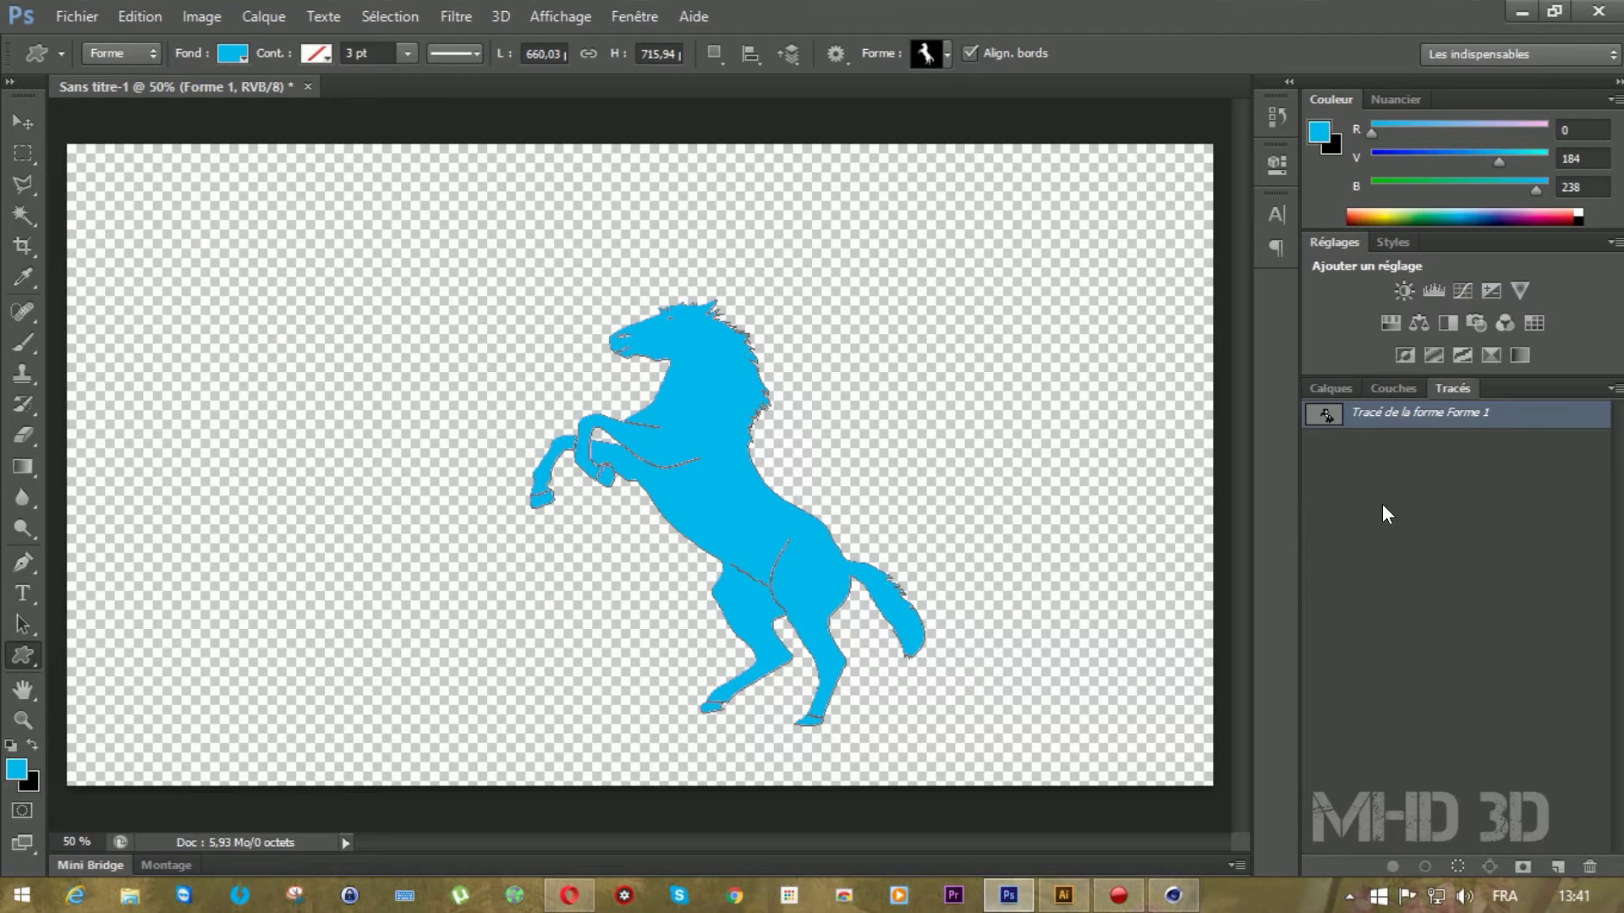
left_click(1316, 393)
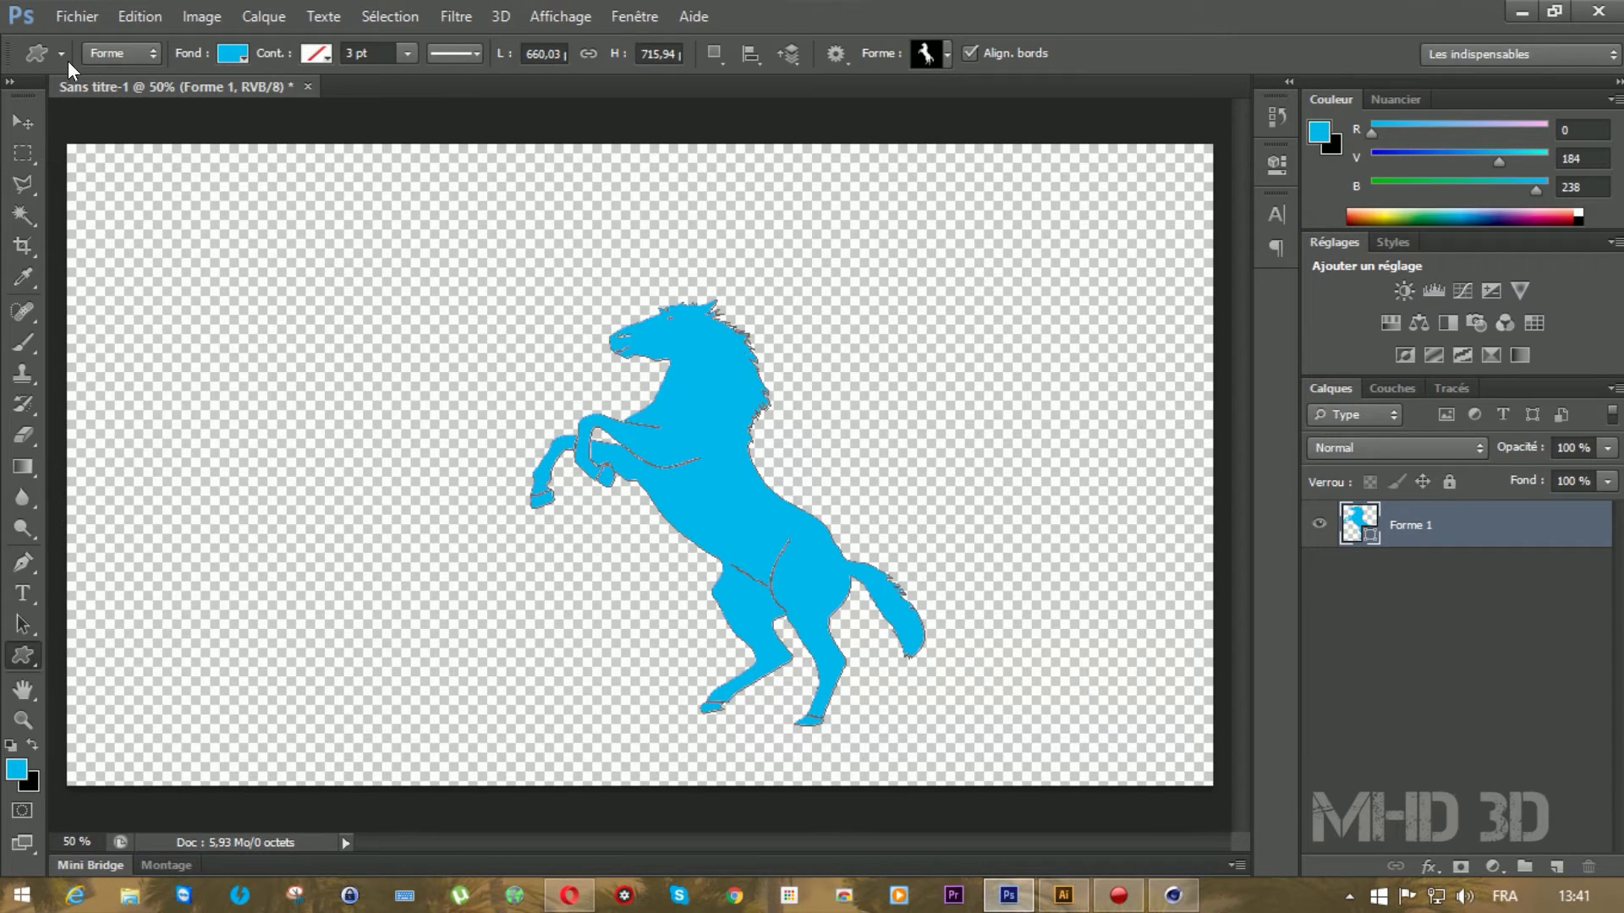
left_click(71, 16)
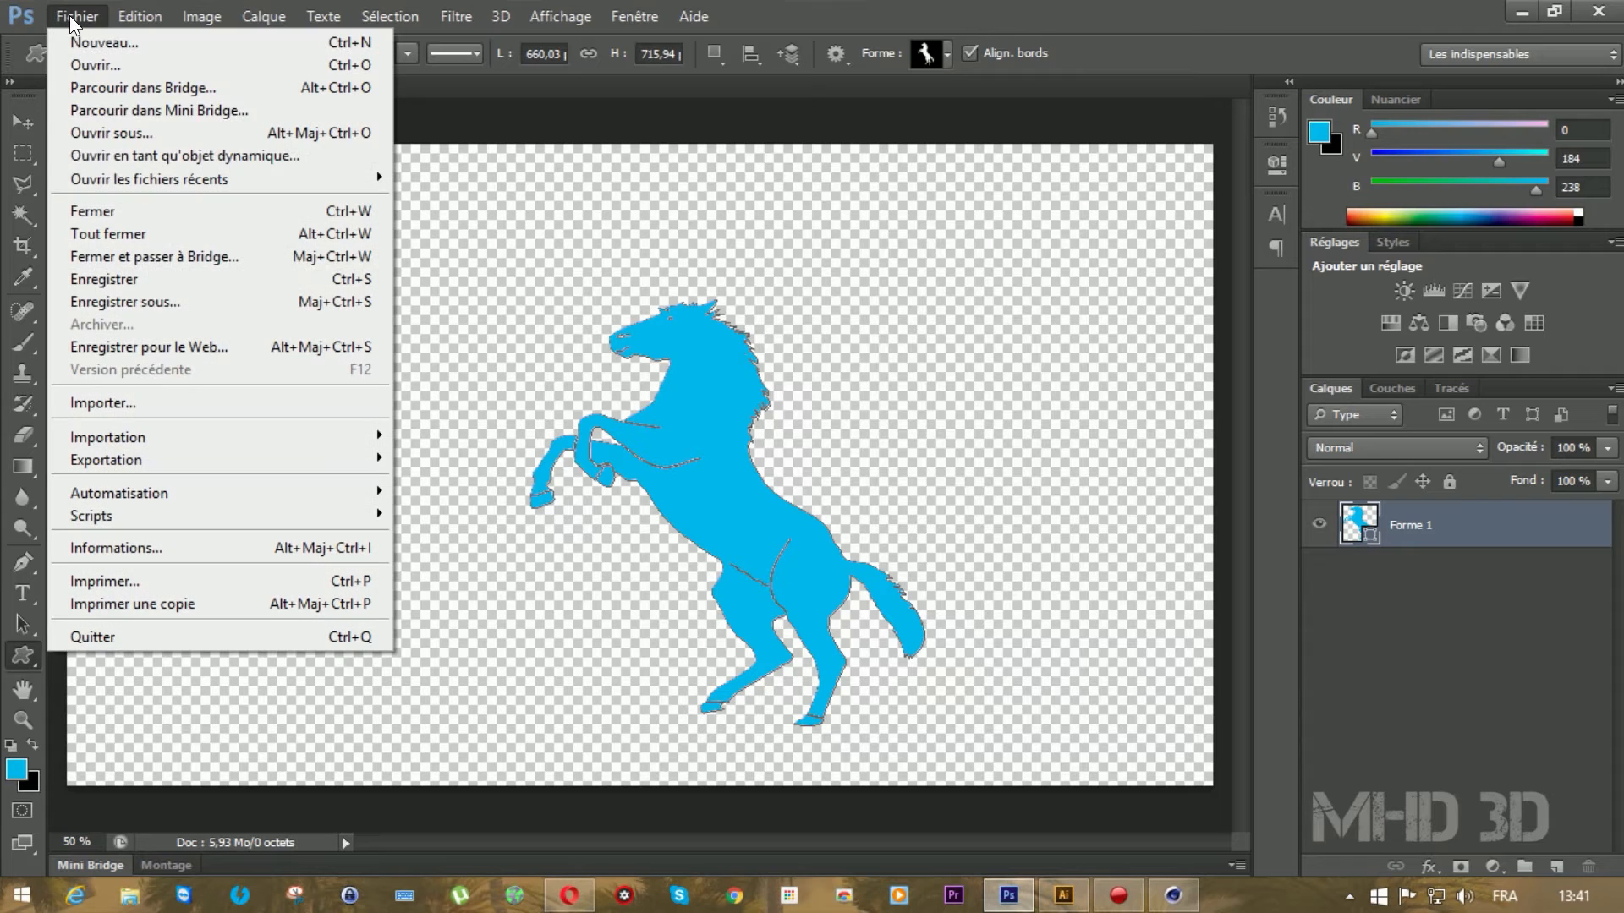
mouse_move(102, 457)
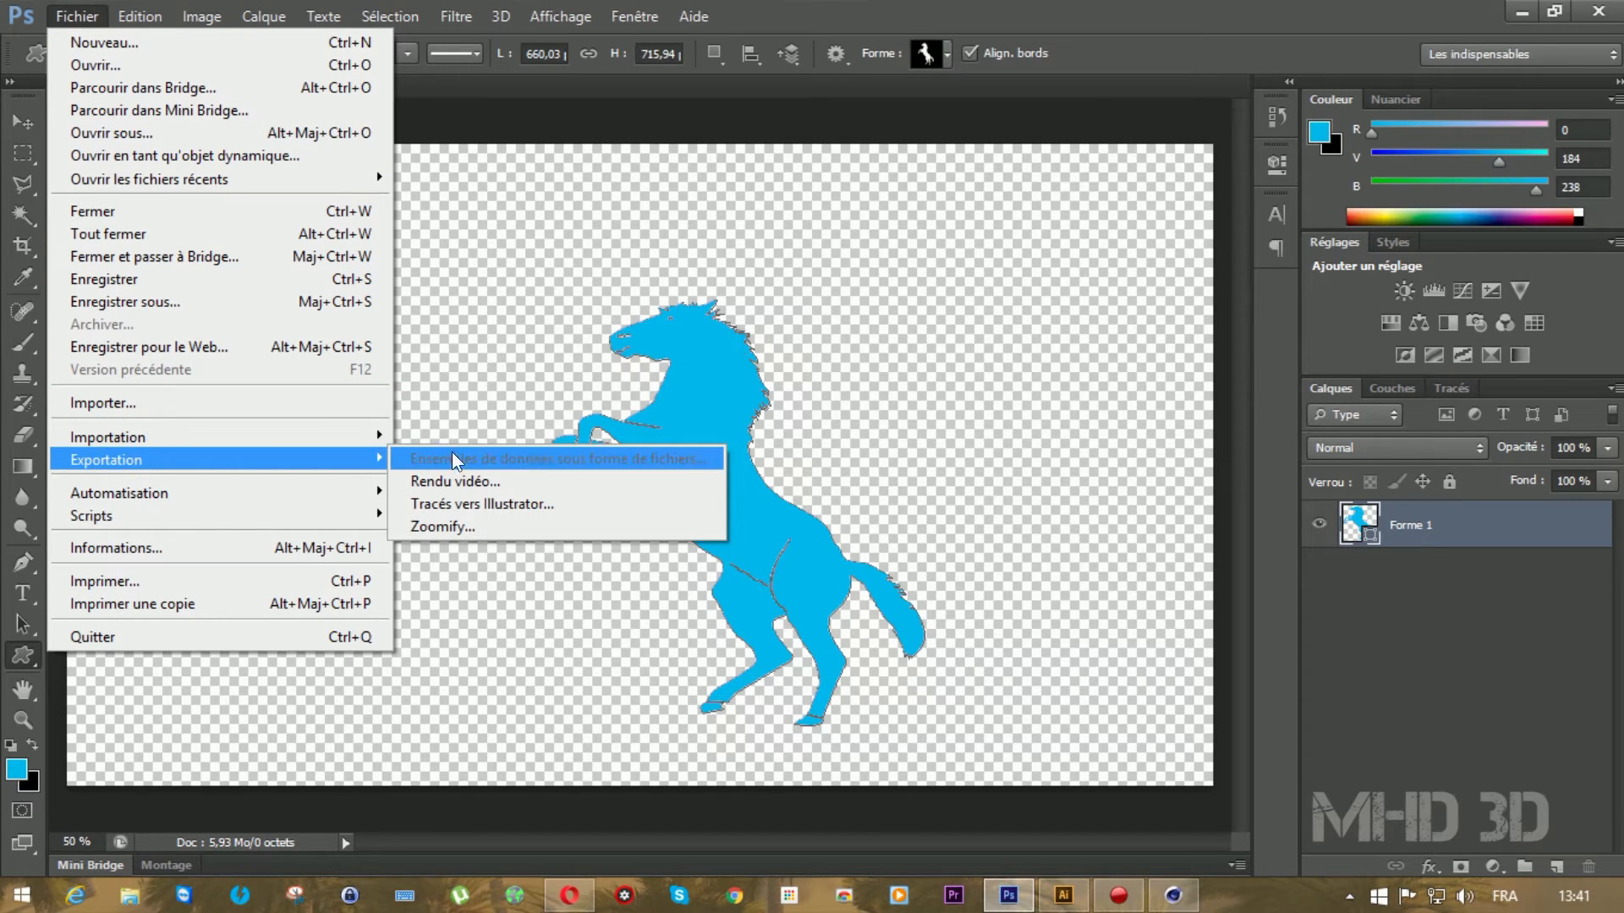
left_click(509, 504)
left_click(957, 303)
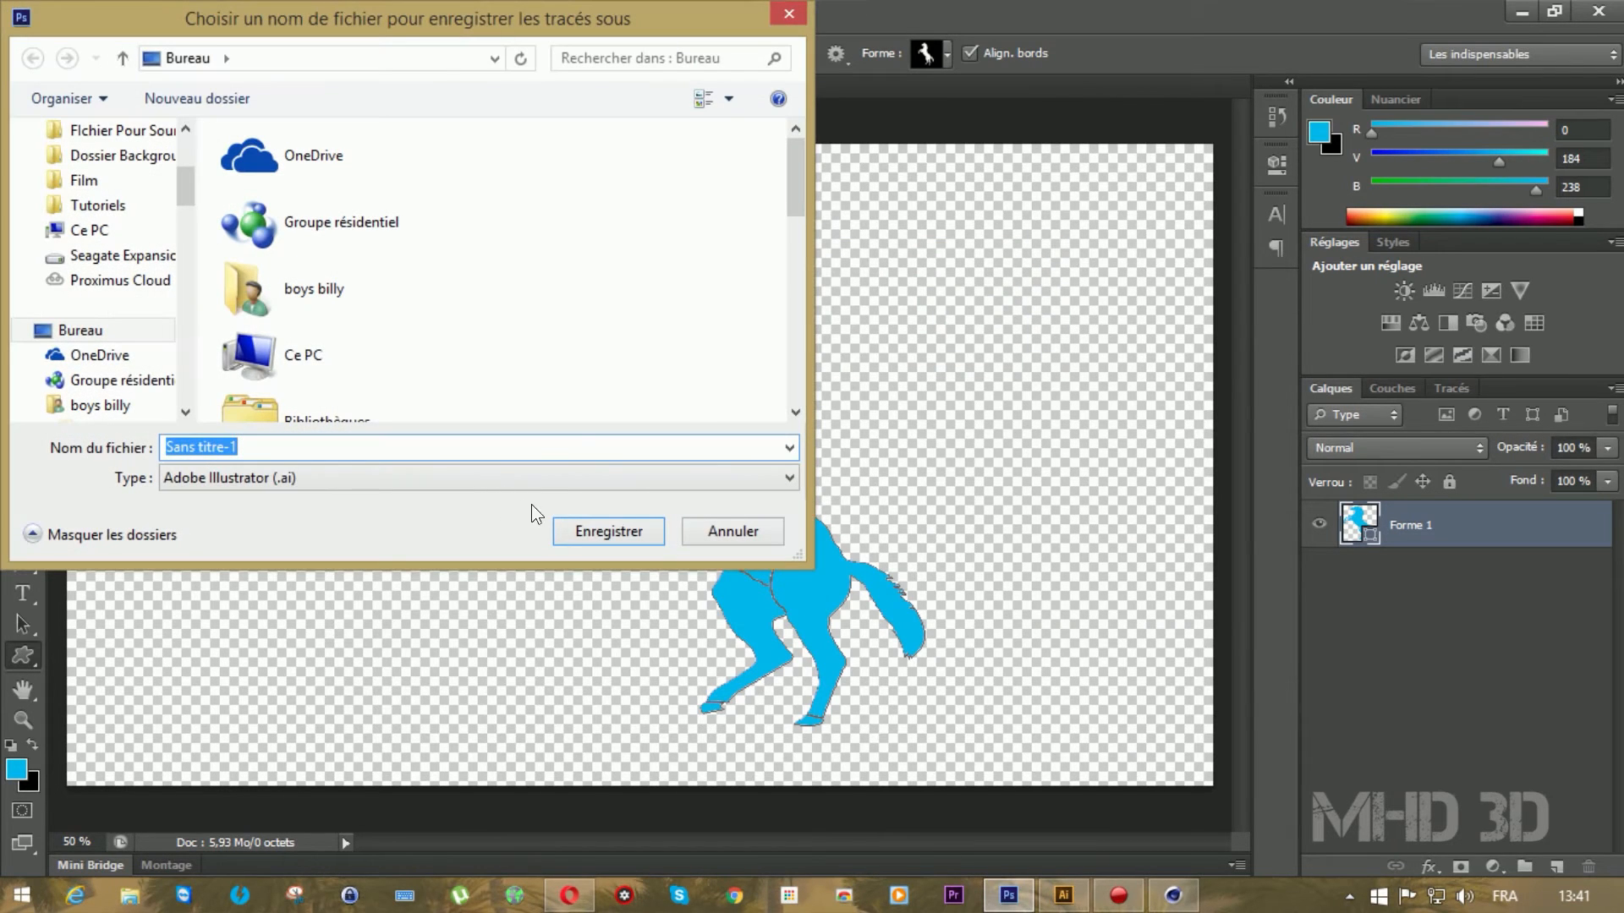
type("cheval")
key("Return")
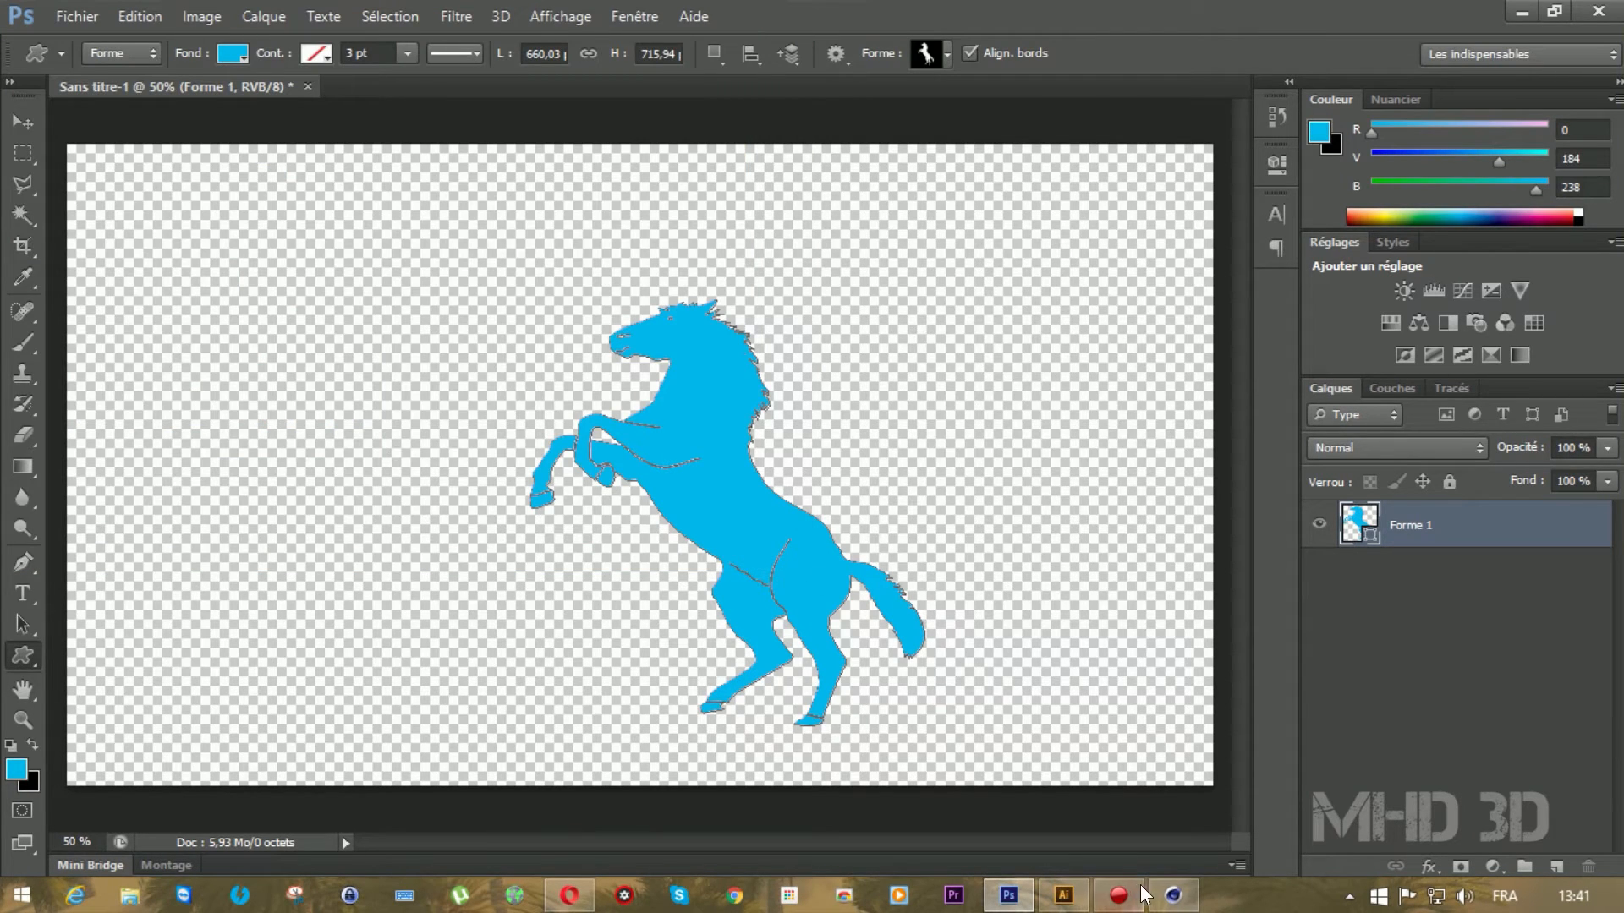
Switch to Cinema 4D and merge the cheval Illustrator file into the scene with scale factor 1 centimetre and connected splines
left_click(1173, 896)
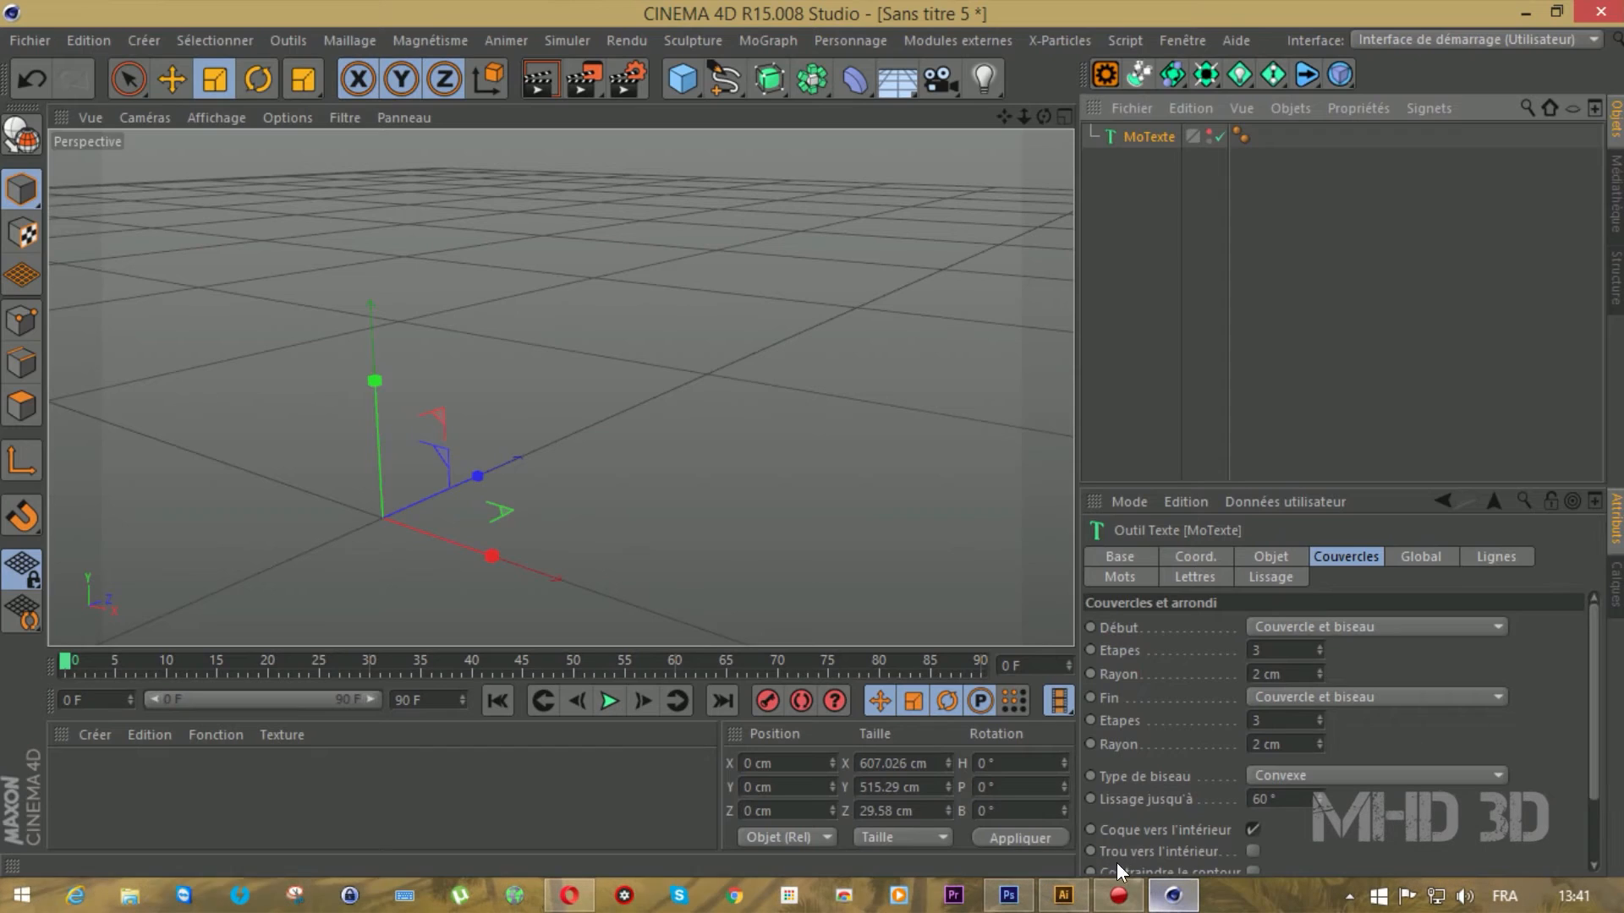
left_click(30, 40)
left_click(36, 112)
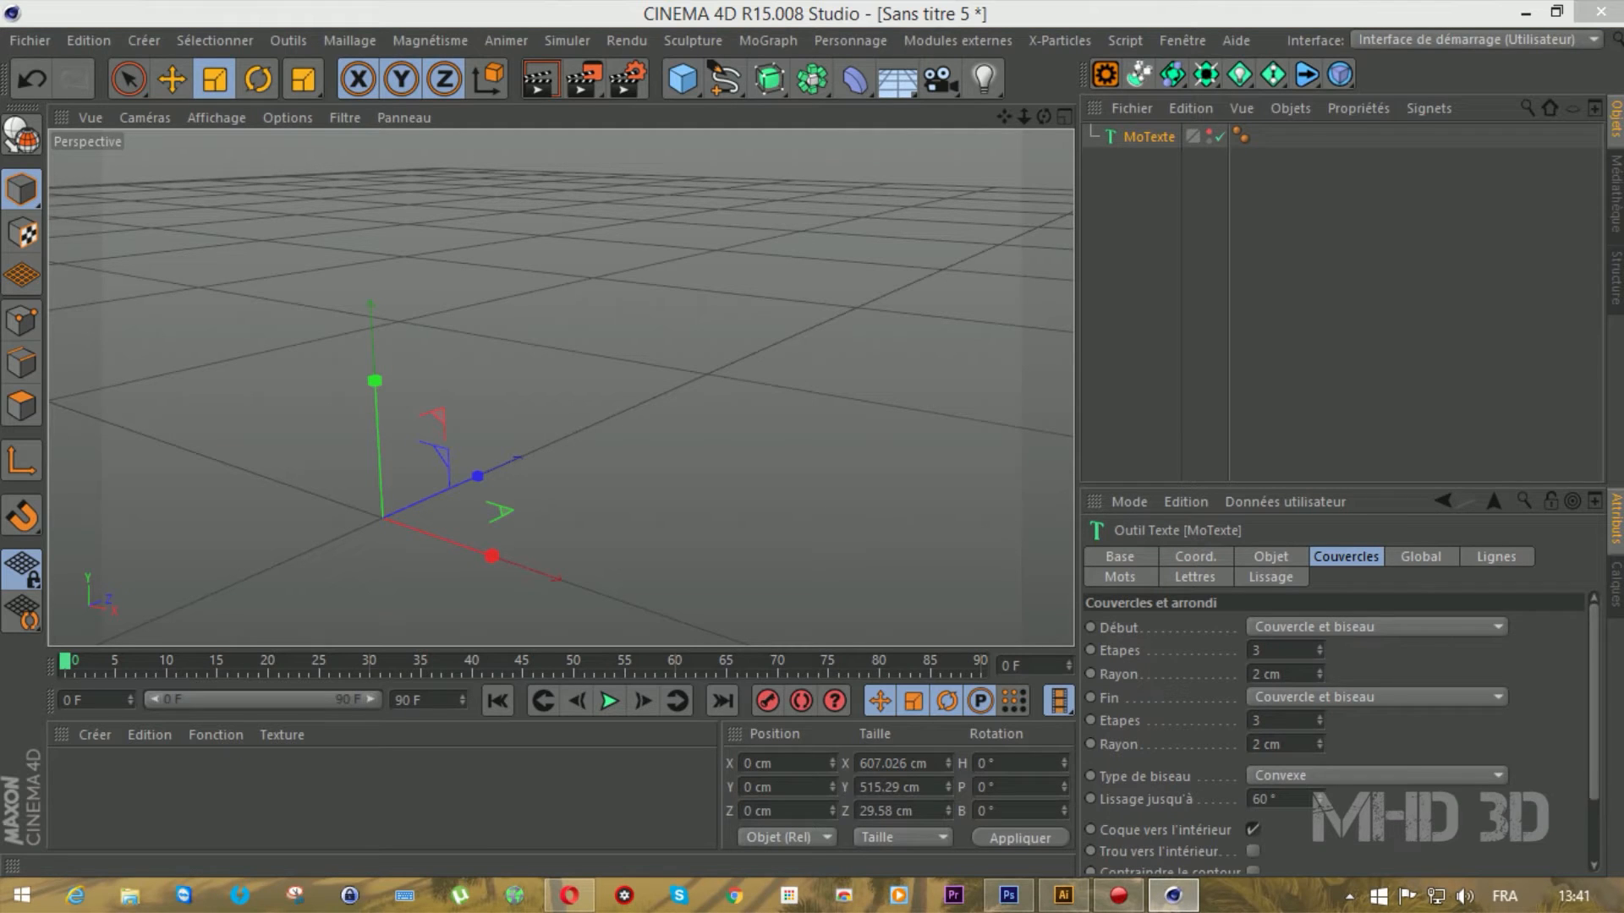
left_click_drag(1623, 672, 602, 176)
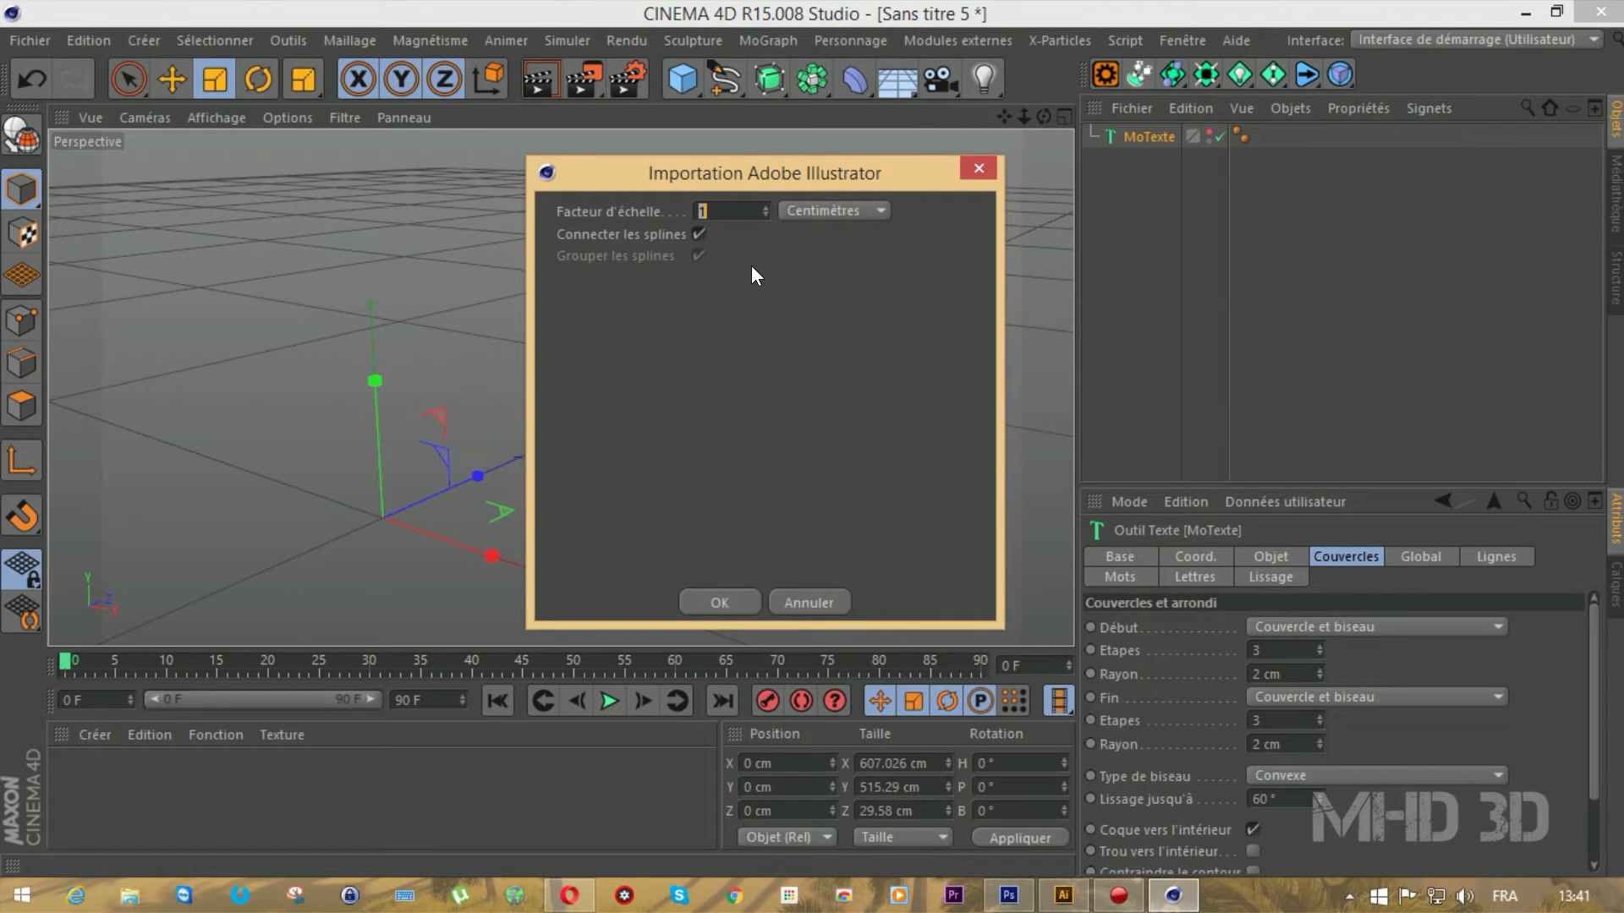
left_click(718, 603)
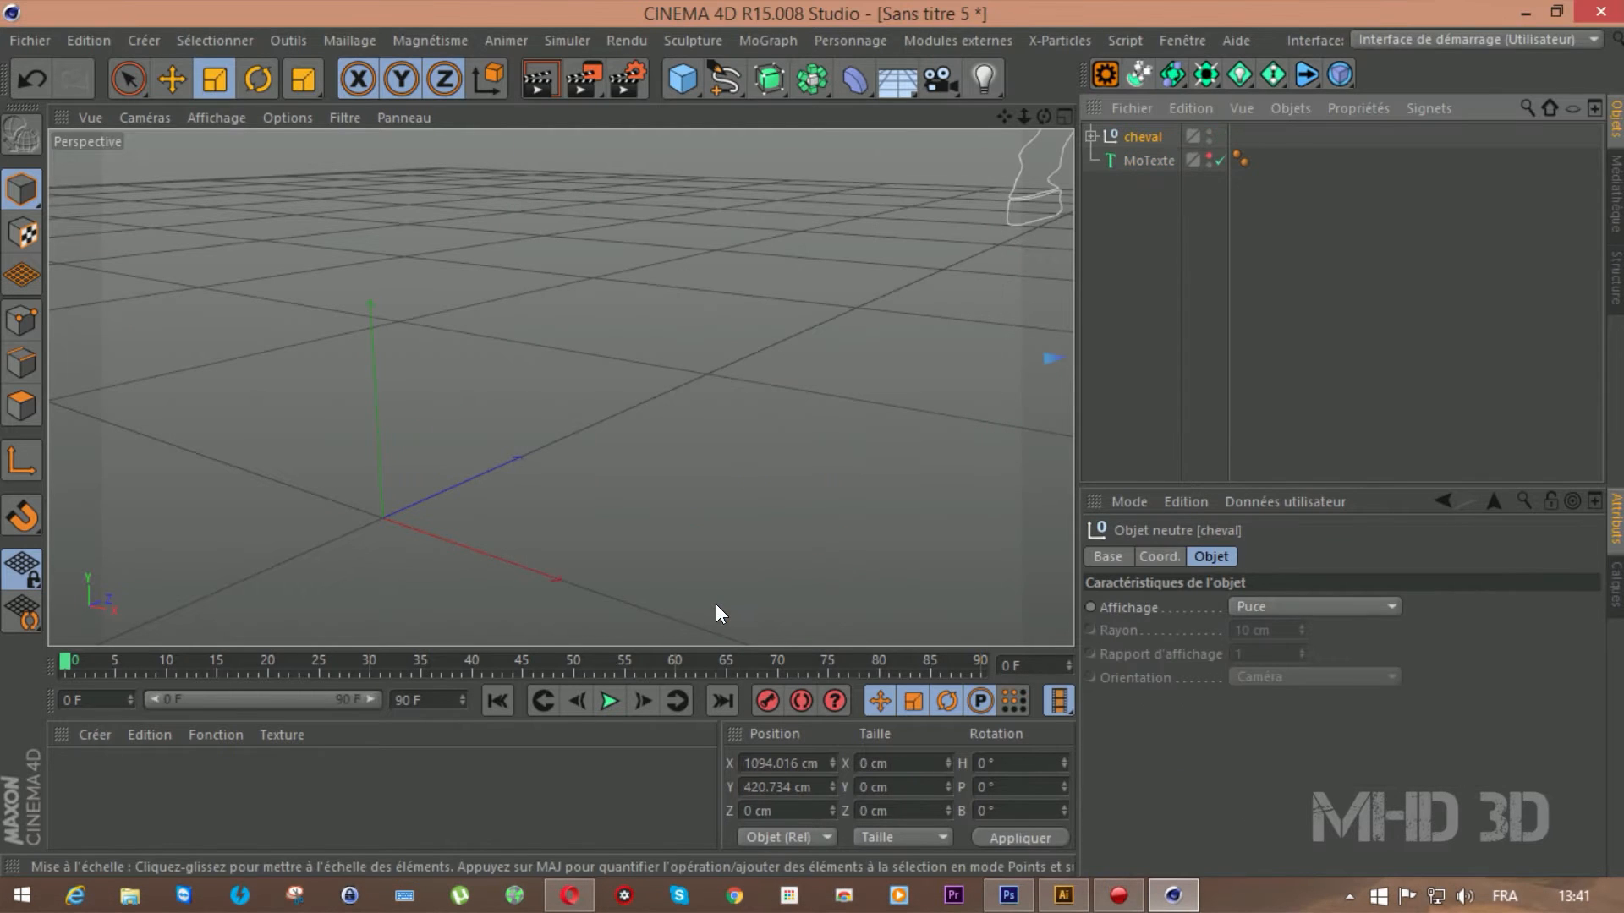
Examine the individual Tracé splines inside the cheval group to see which part of the horse each one forms
left_click_drag(1007, 115, 1066, 121)
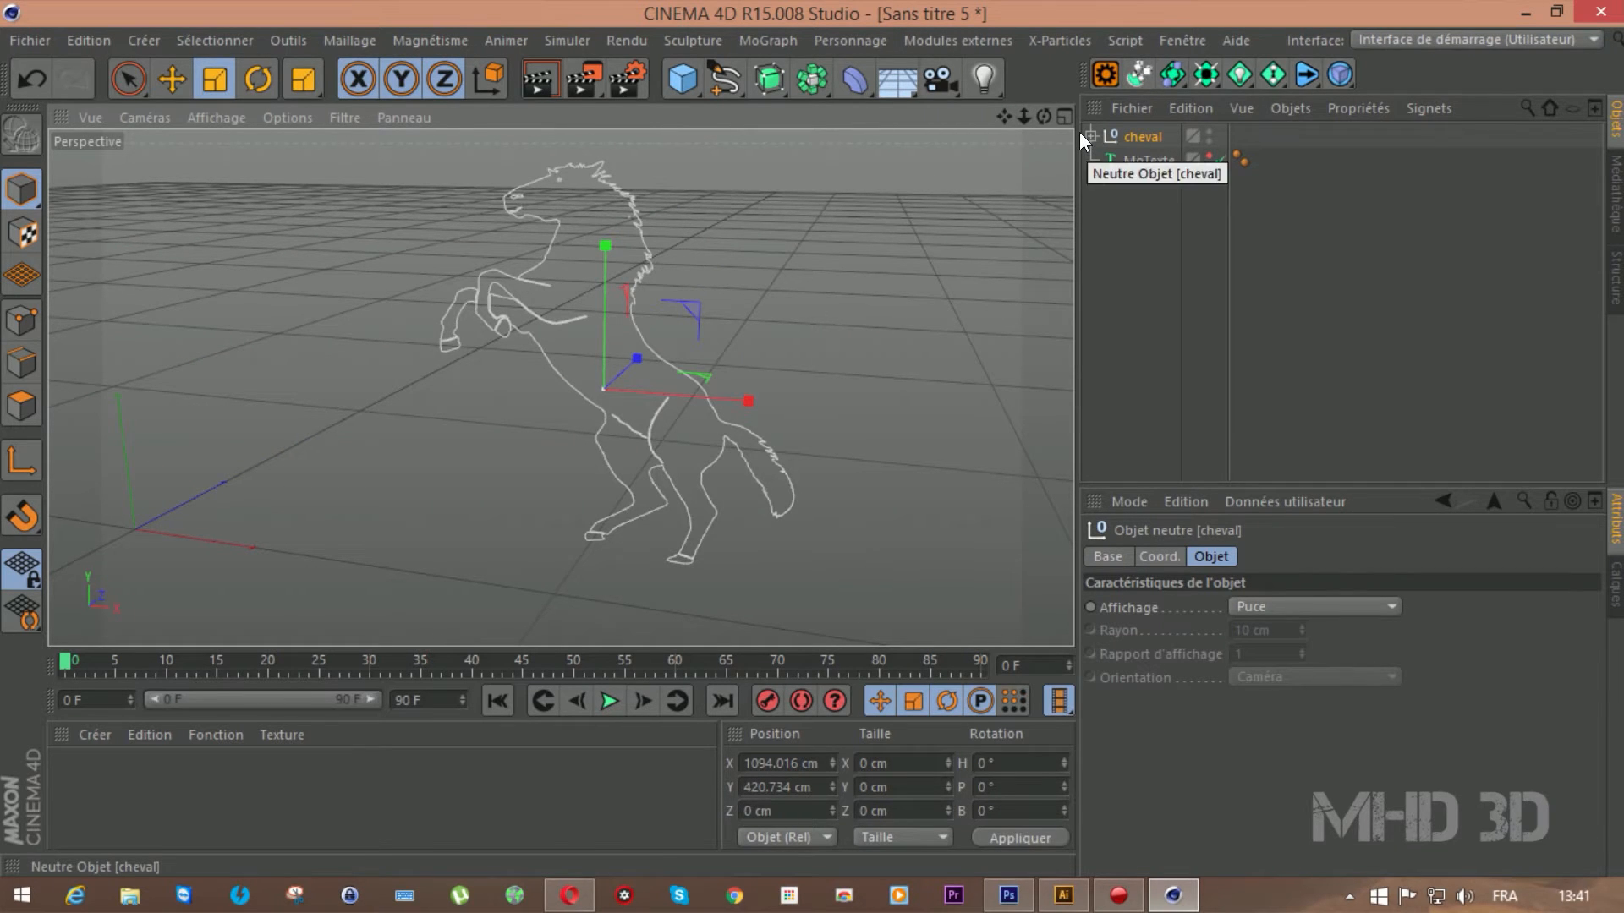
left_click(1086, 134)
left_click(1157, 160)
left_click(1159, 183)
left_click(1155, 210)
left_click(1149, 229)
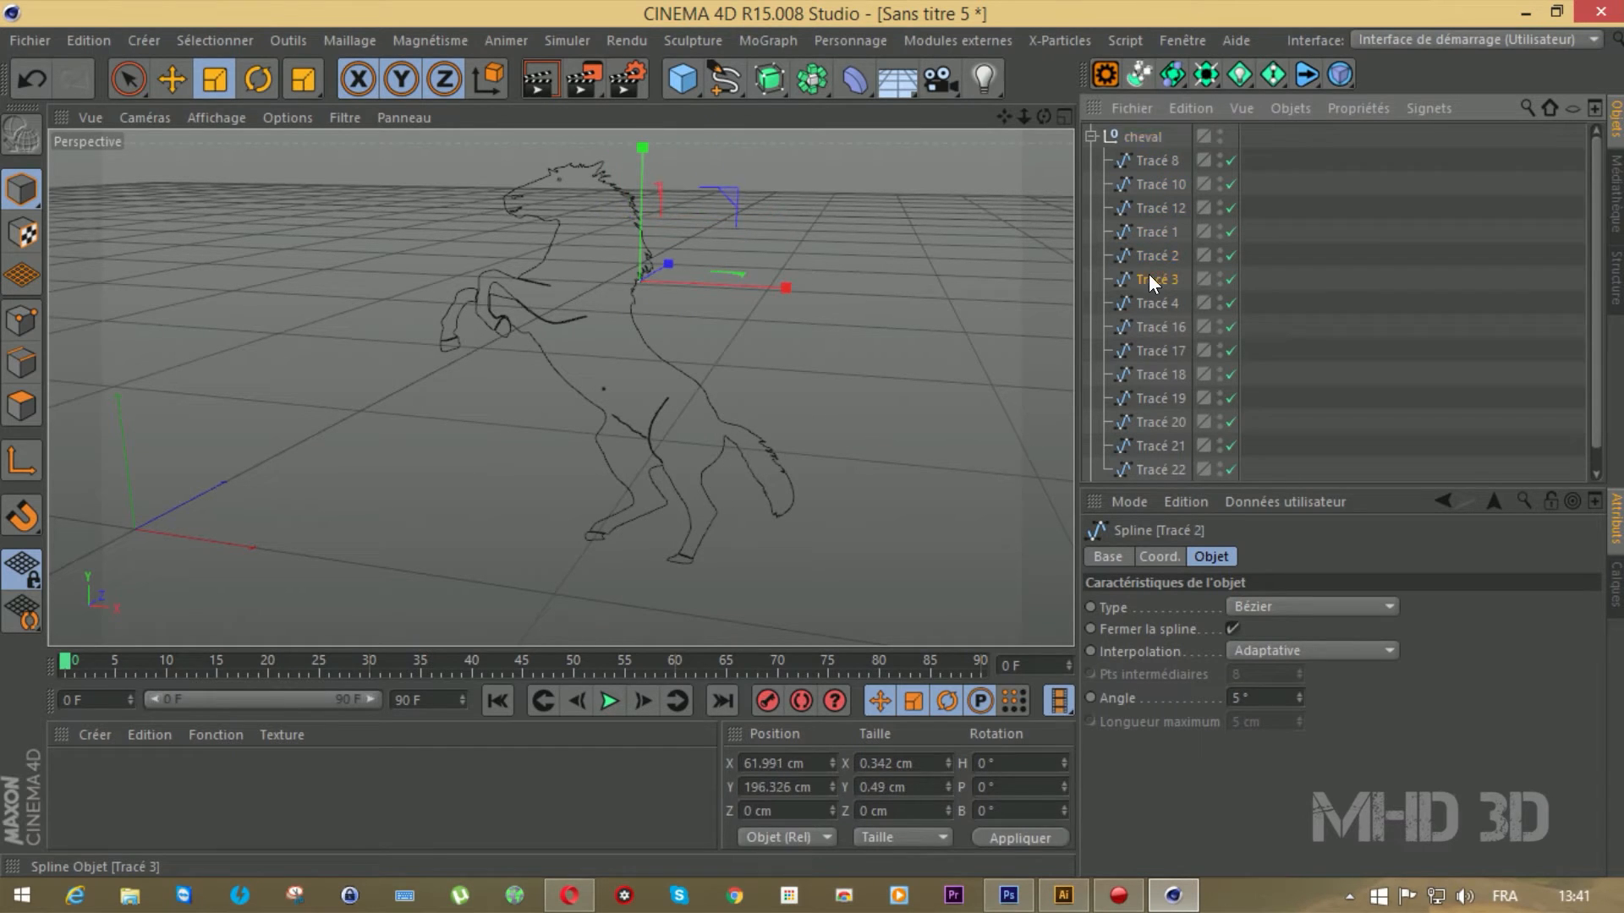
left_click(1147, 297)
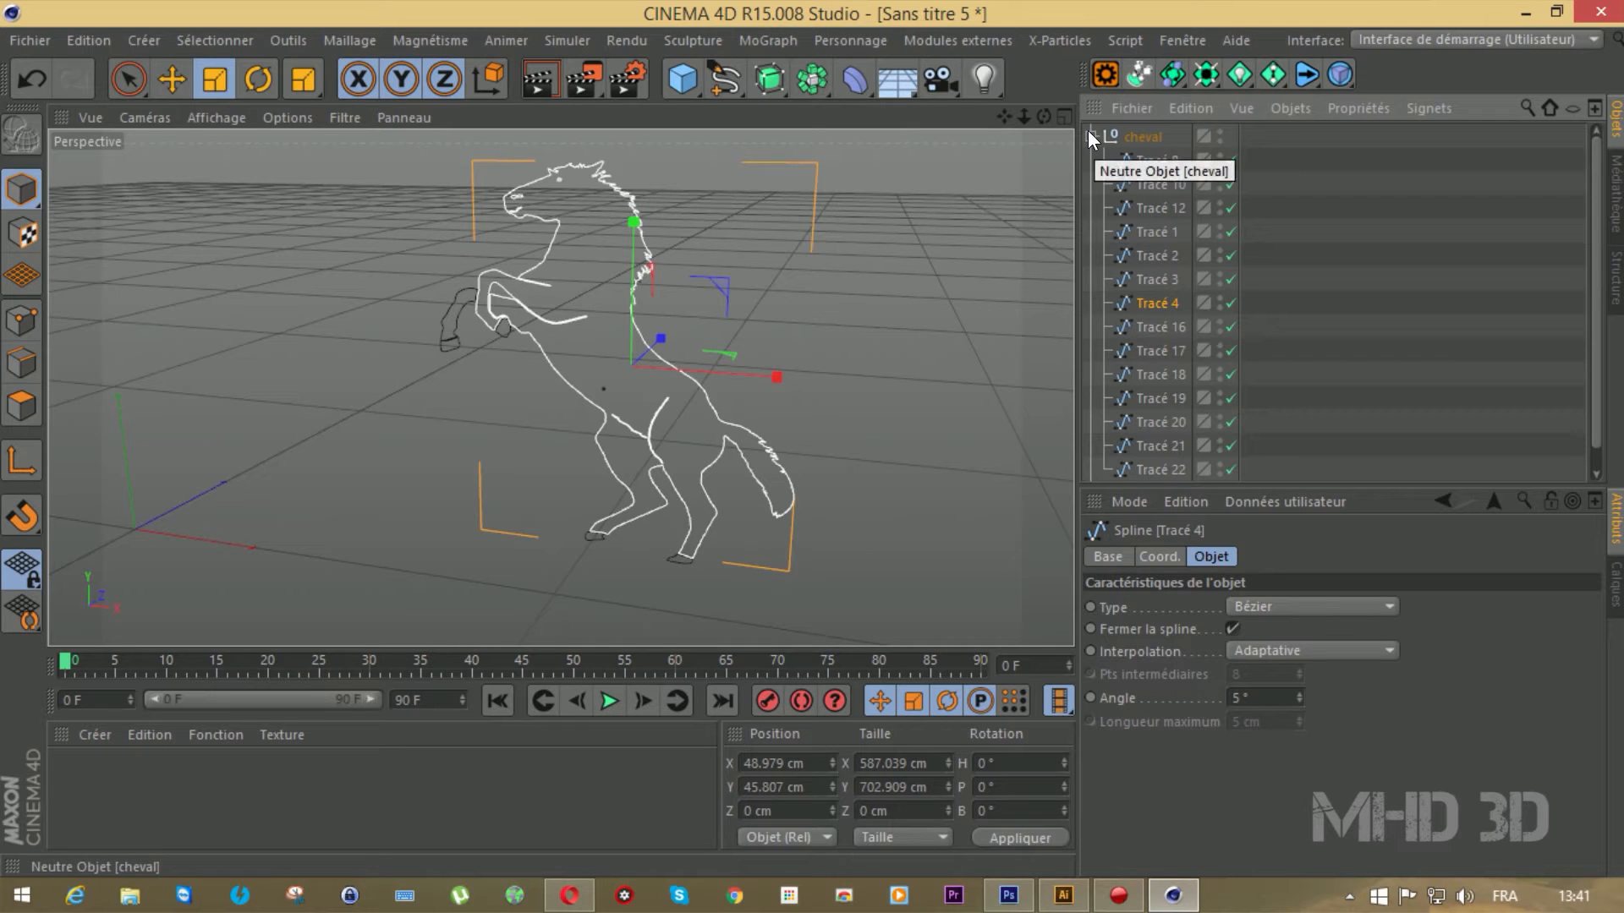
left_click(1090, 135)
Add an Extrusion object and nest the cheval group inside it
left_click(1135, 144)
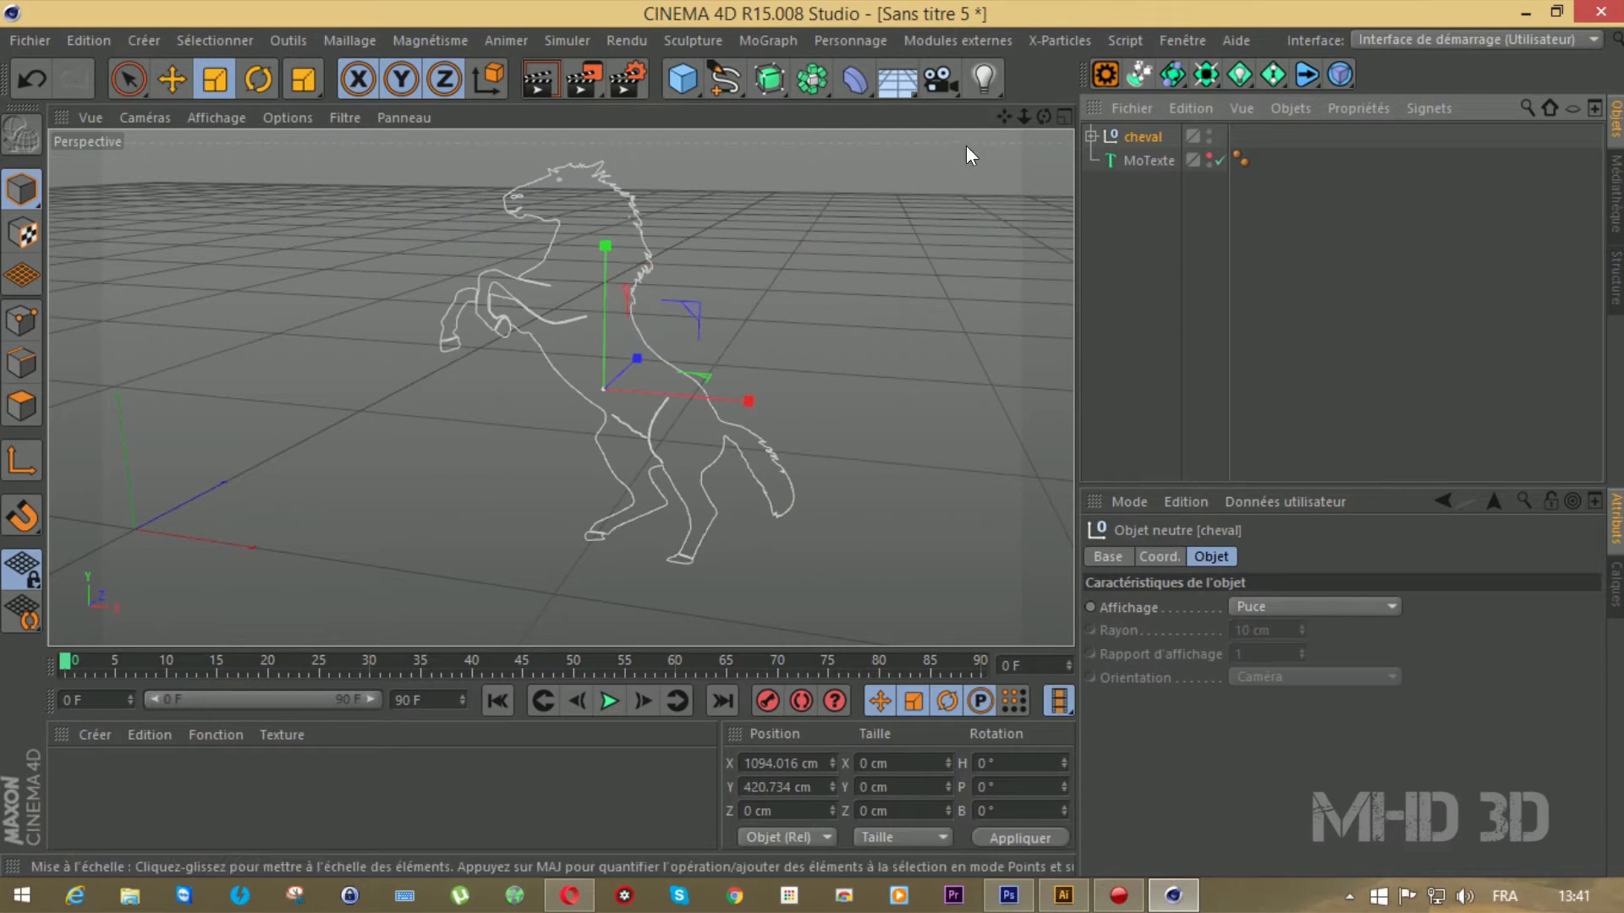
left_click(768, 82)
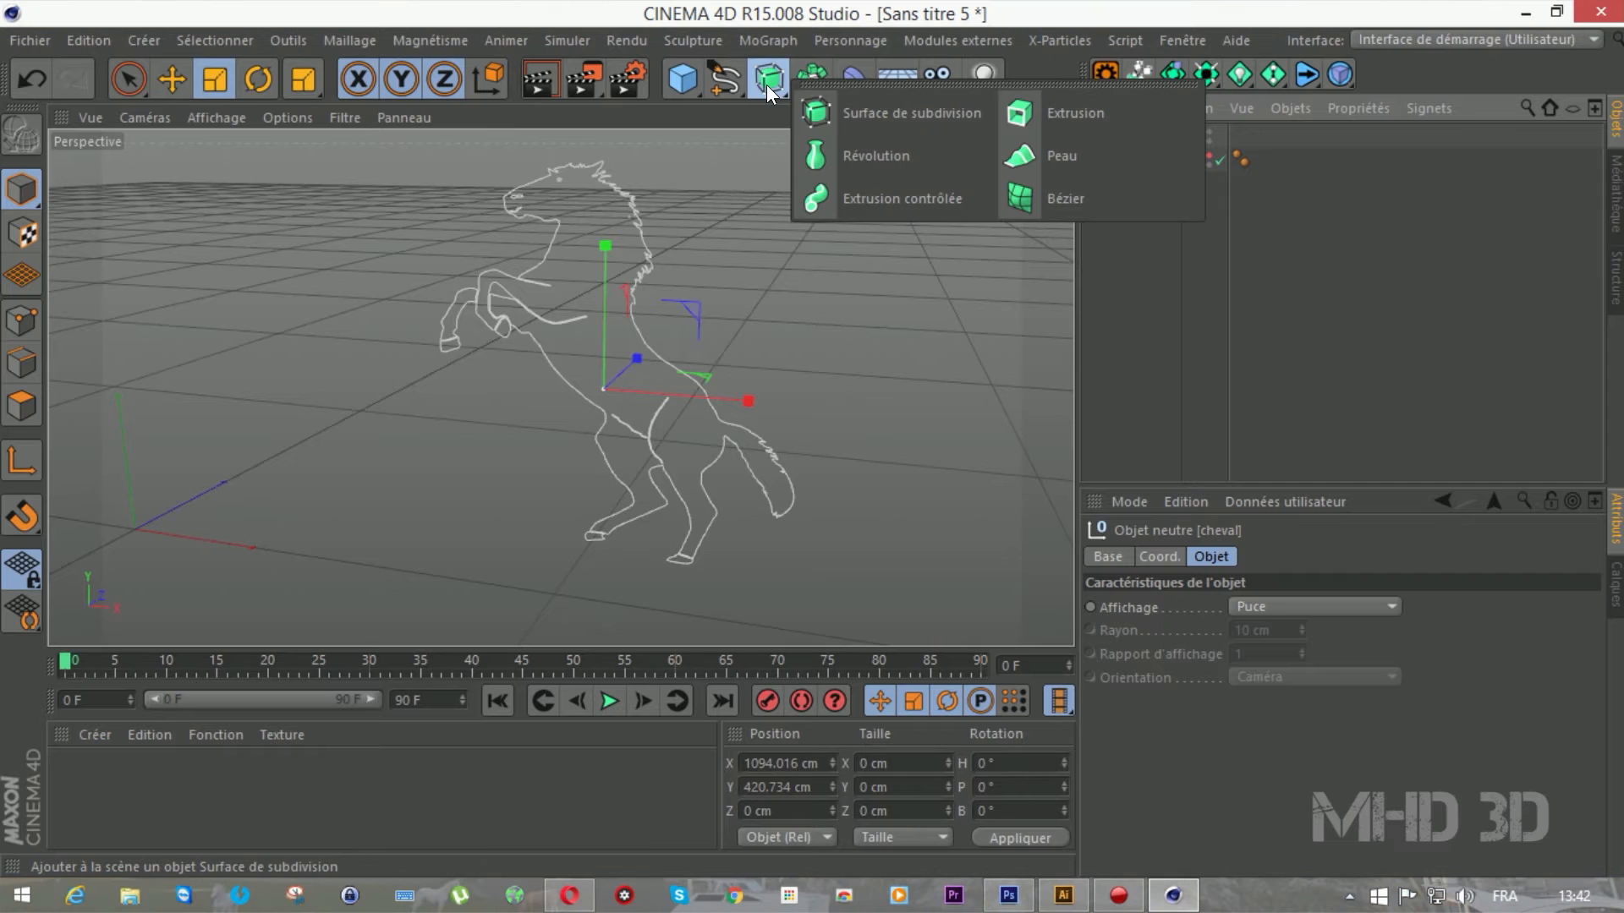
left_click(1060, 109)
left_click_drag(1140, 141, 1144, 136)
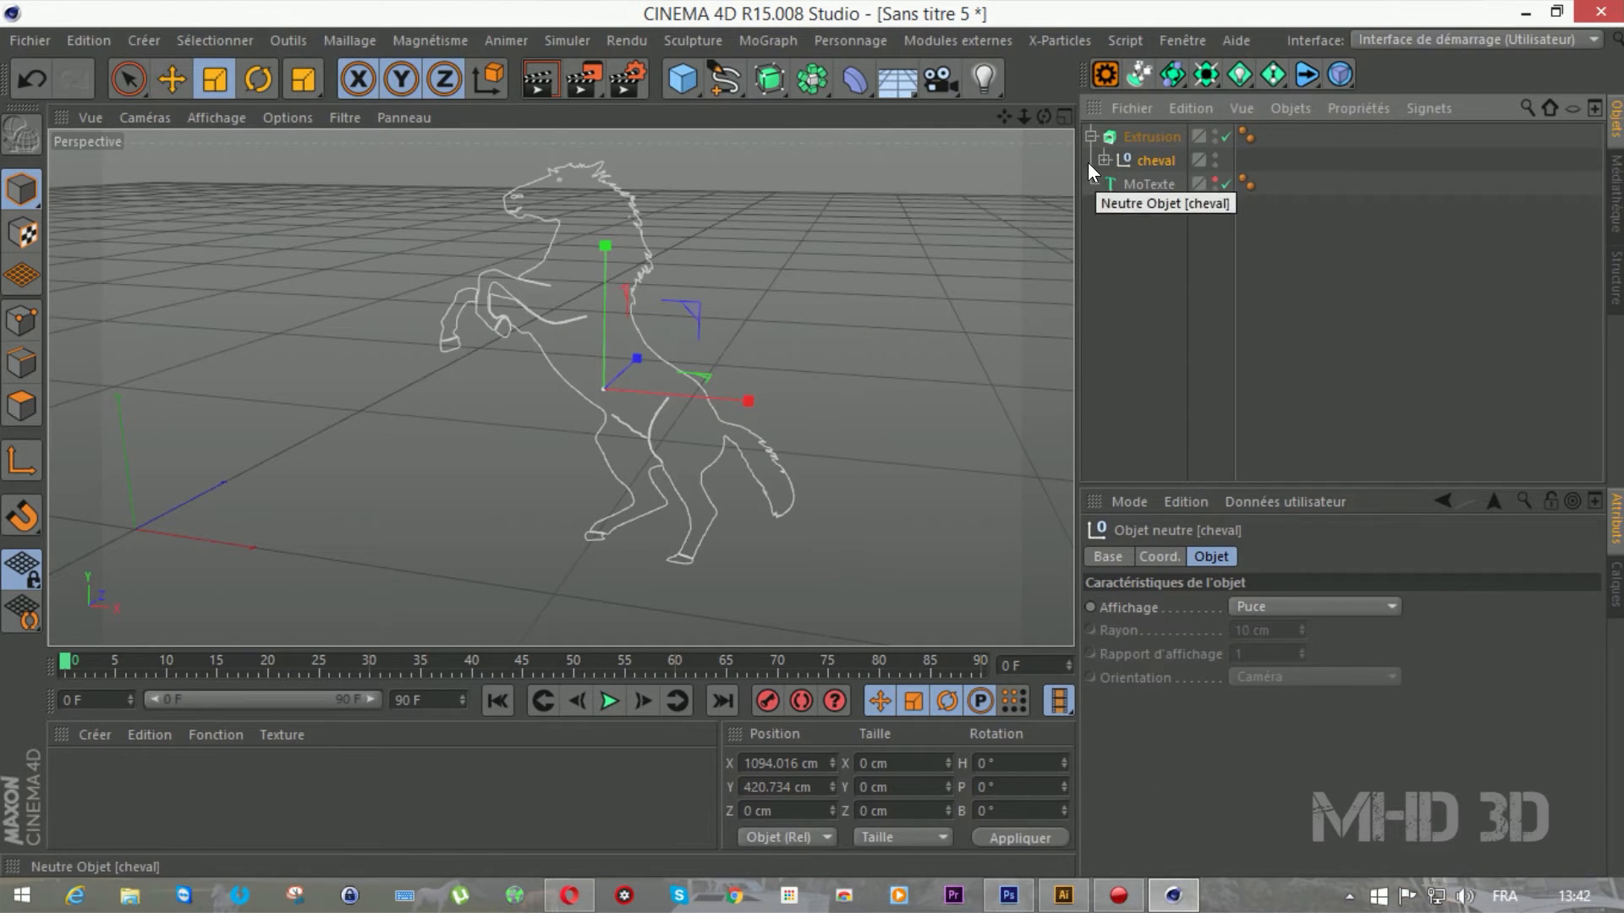
Enable the Hiérarchique option on the Extrusion object so the nested cheval splines are extruded
left_click(1153, 137)
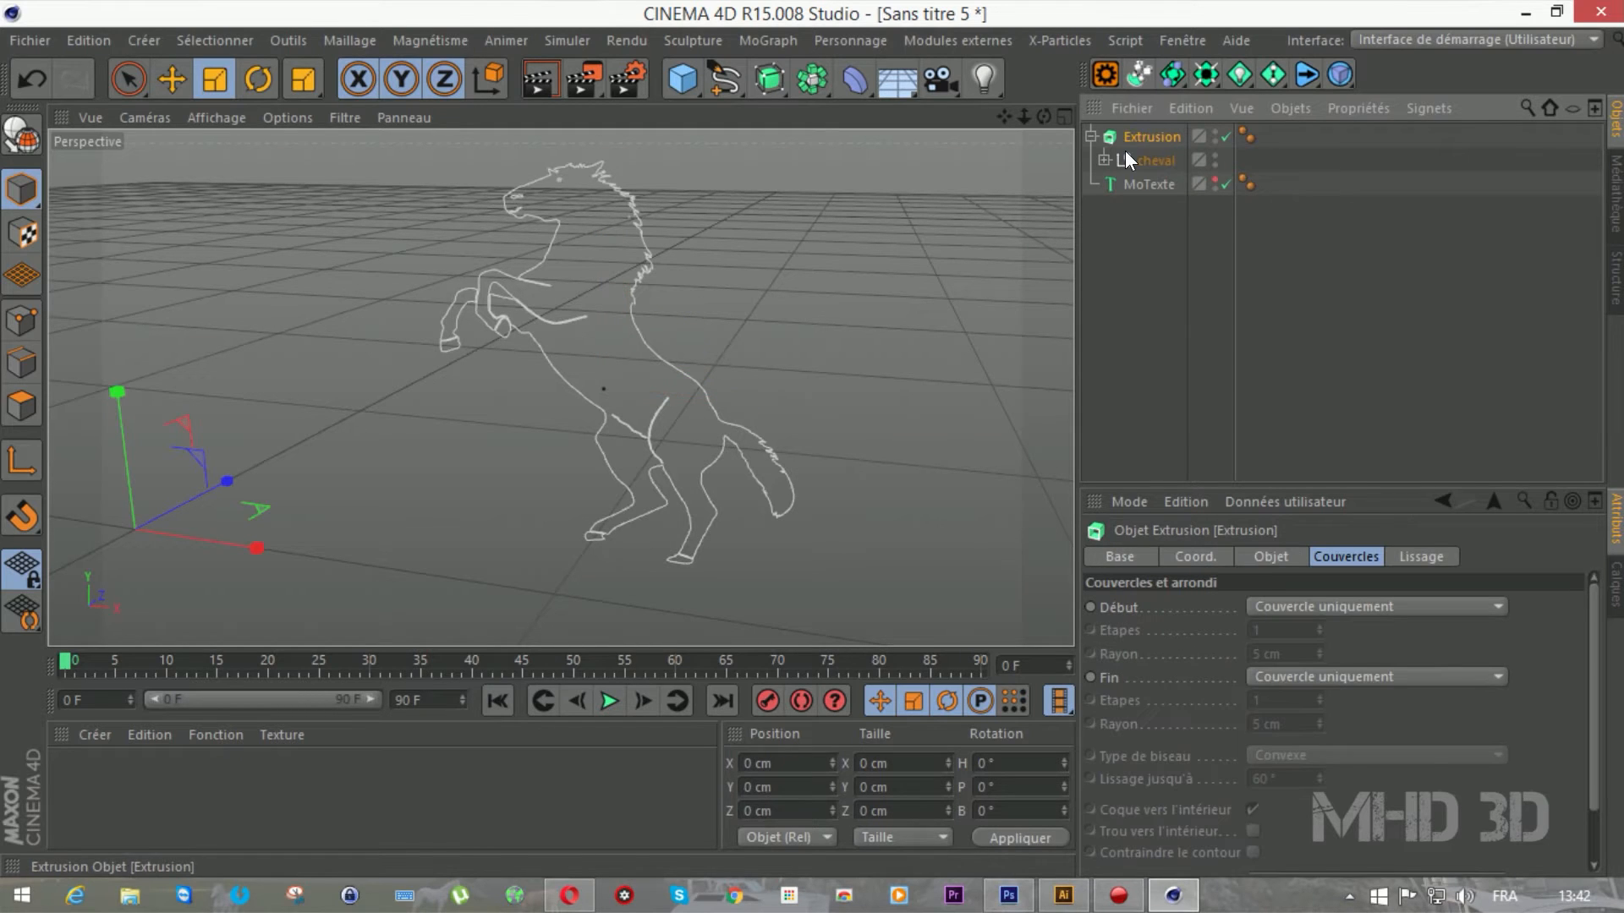
left_click(1116, 557)
left_click(1180, 556)
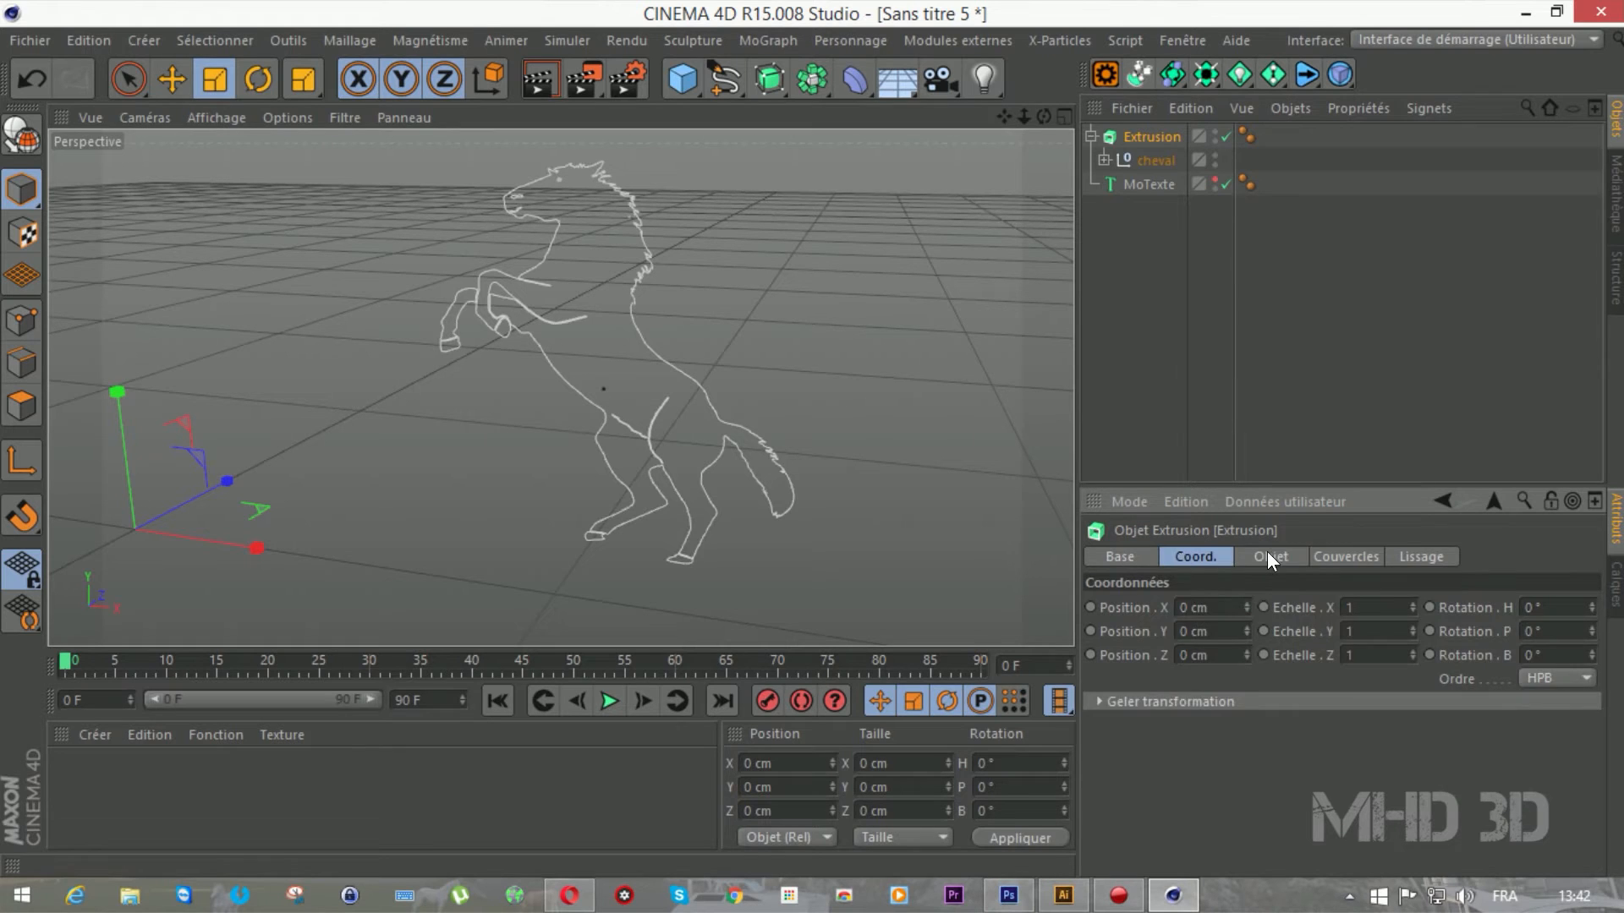
left_click(1269, 555)
left_click(1238, 700)
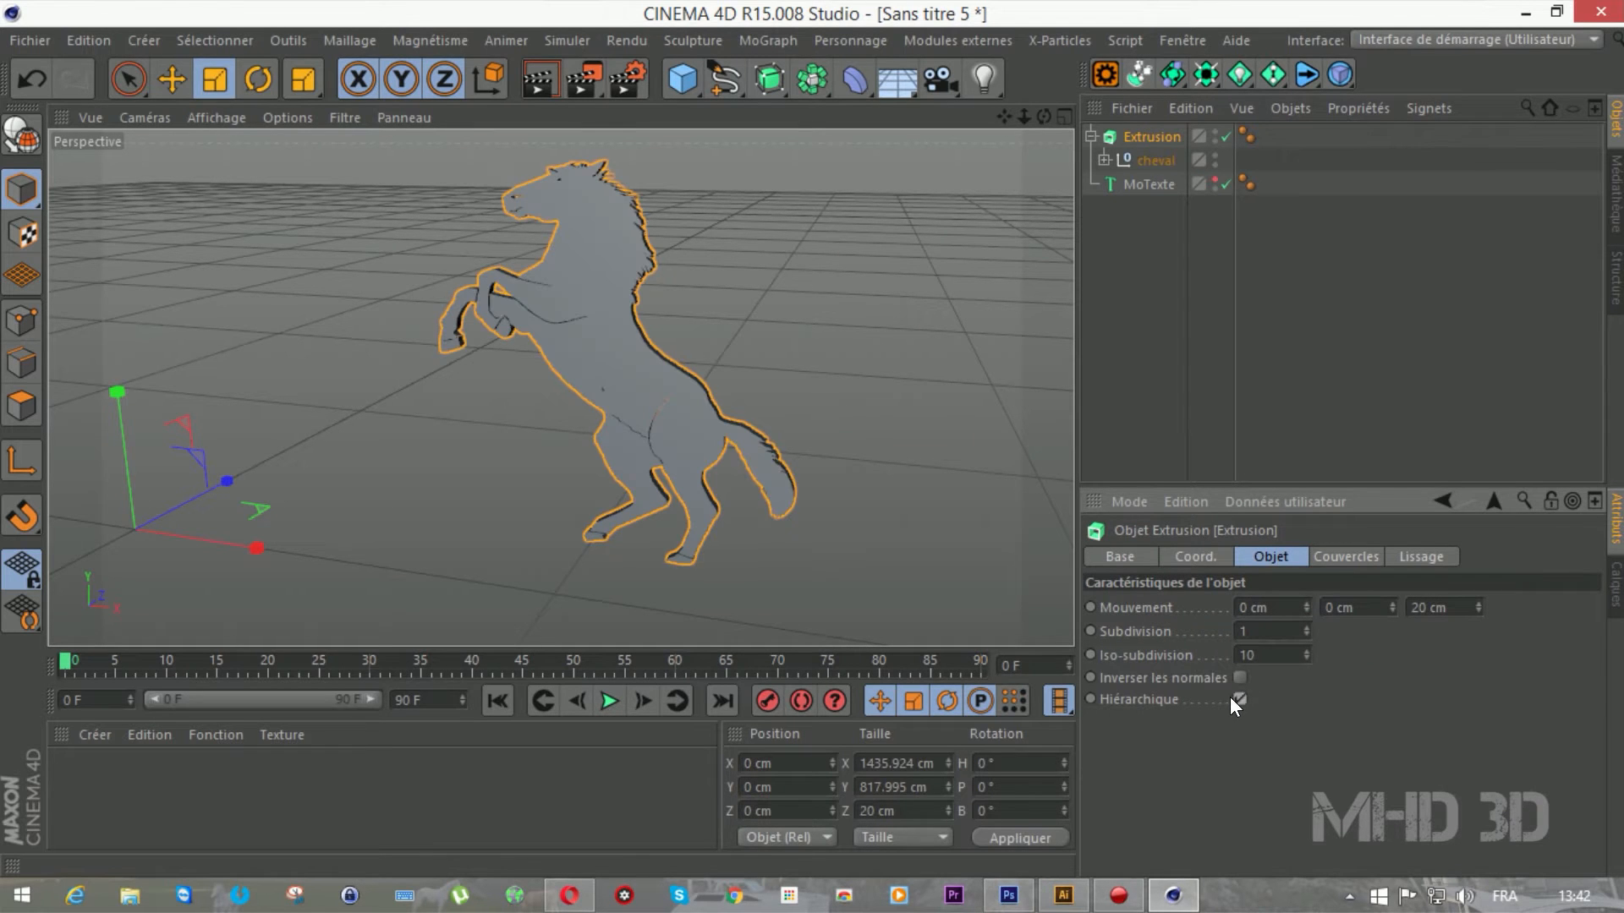
left_click_drag(1042, 117, 965, 85)
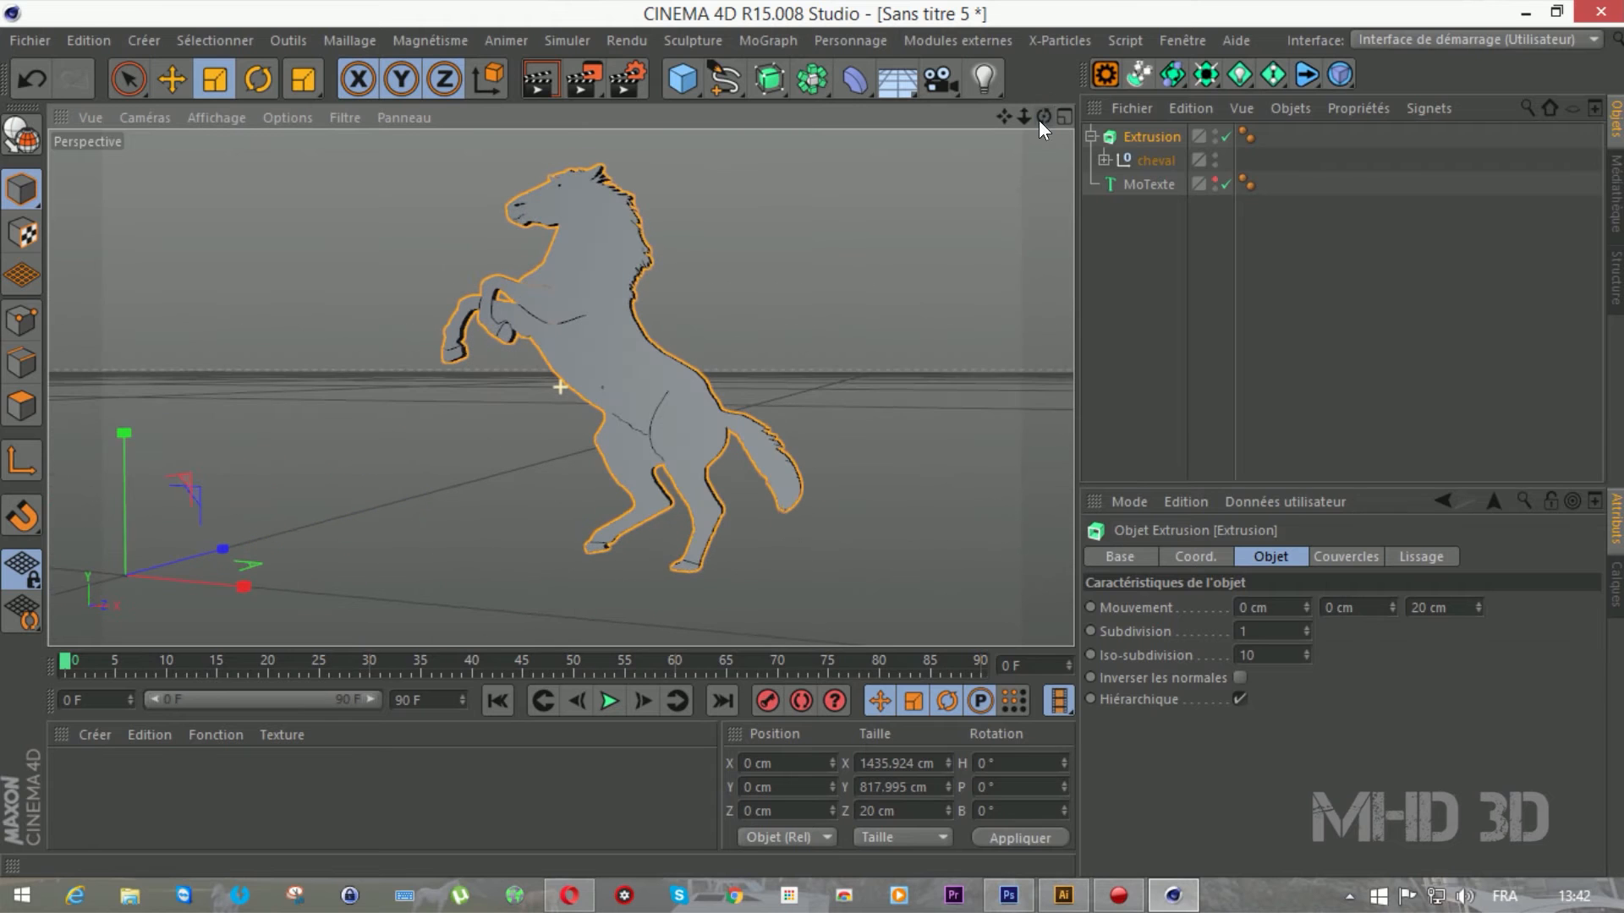
Take the cheval group out of the Extrusion and merge it with all its child splines using Connecter les objets + Supprimer
left_click_drag(1144, 160, 1133, 252)
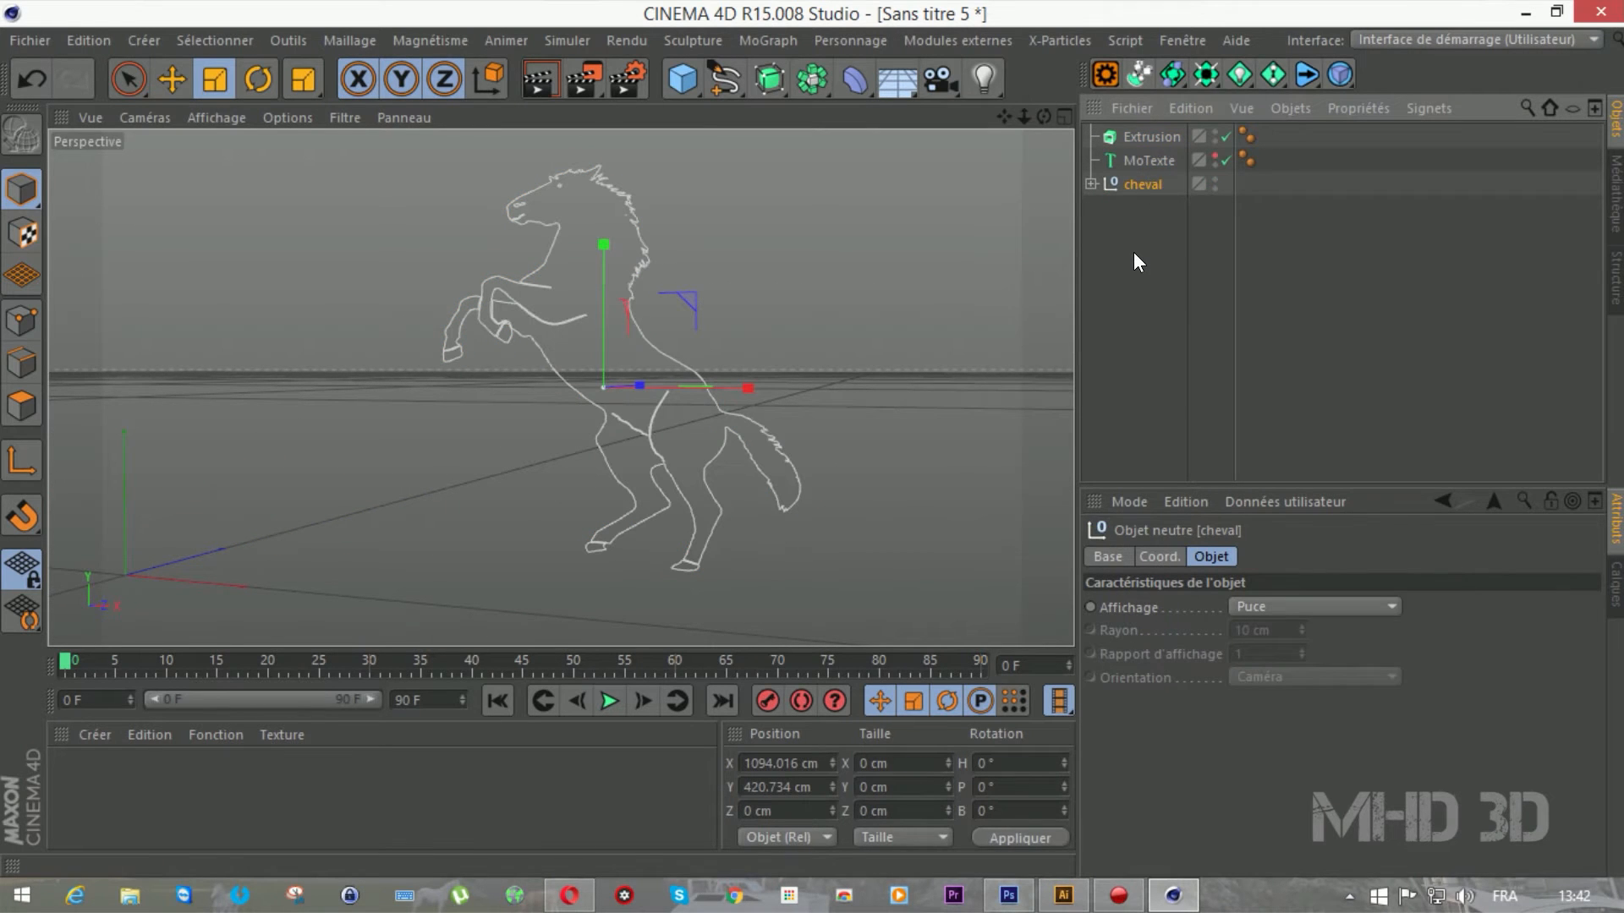
right_click(1140, 183)
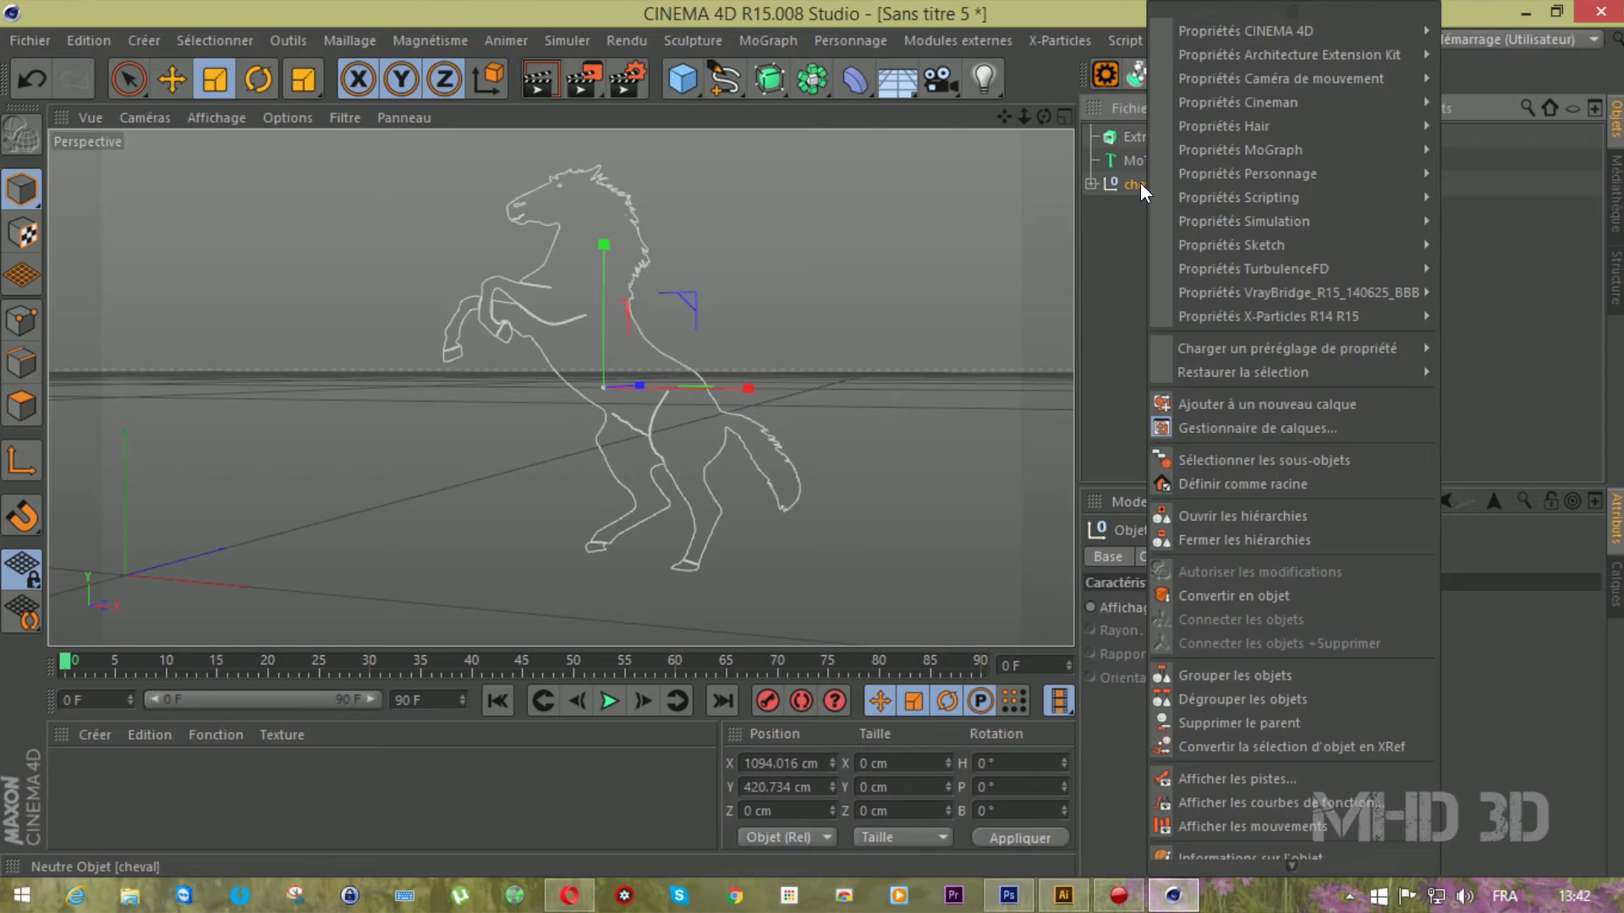
left_click(1249, 460)
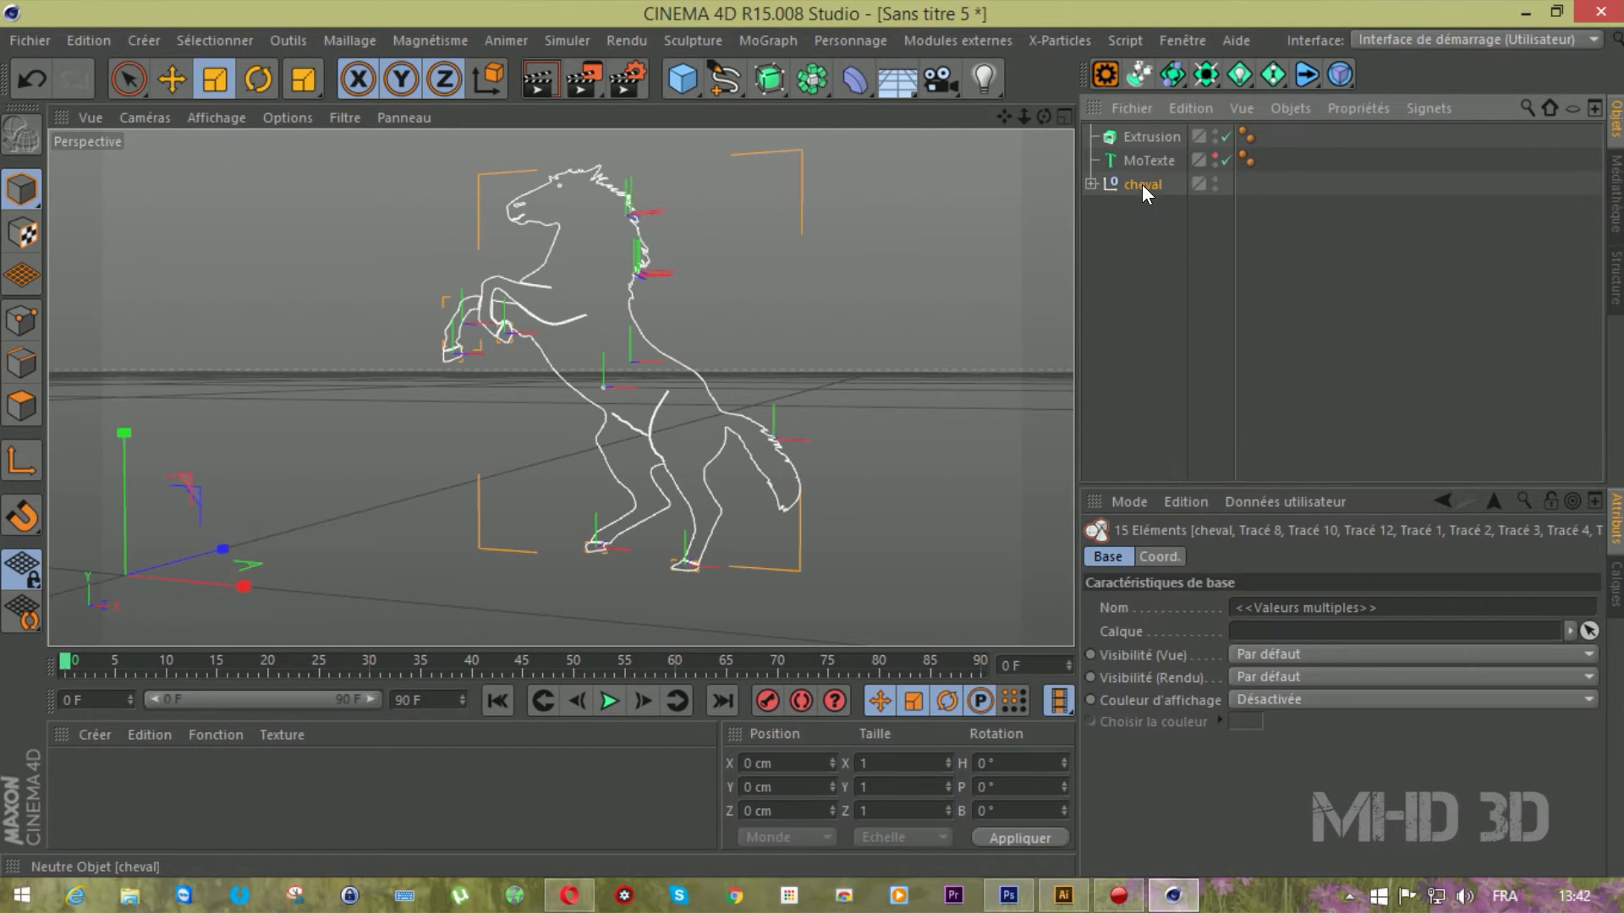
right_click(1141, 185)
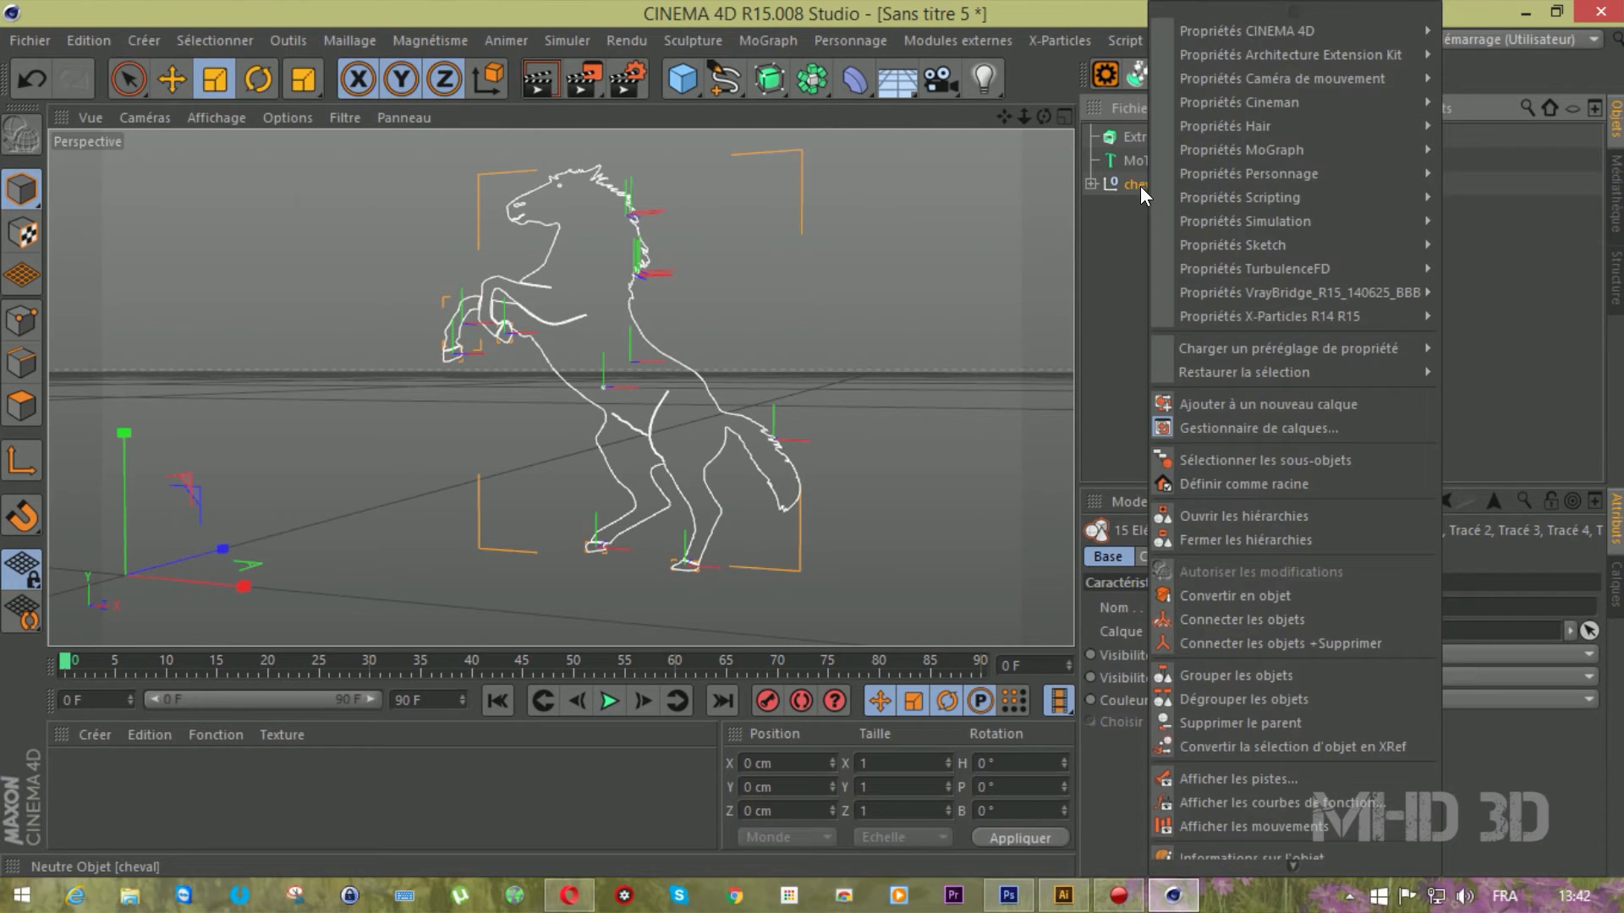
left_click(1258, 460)
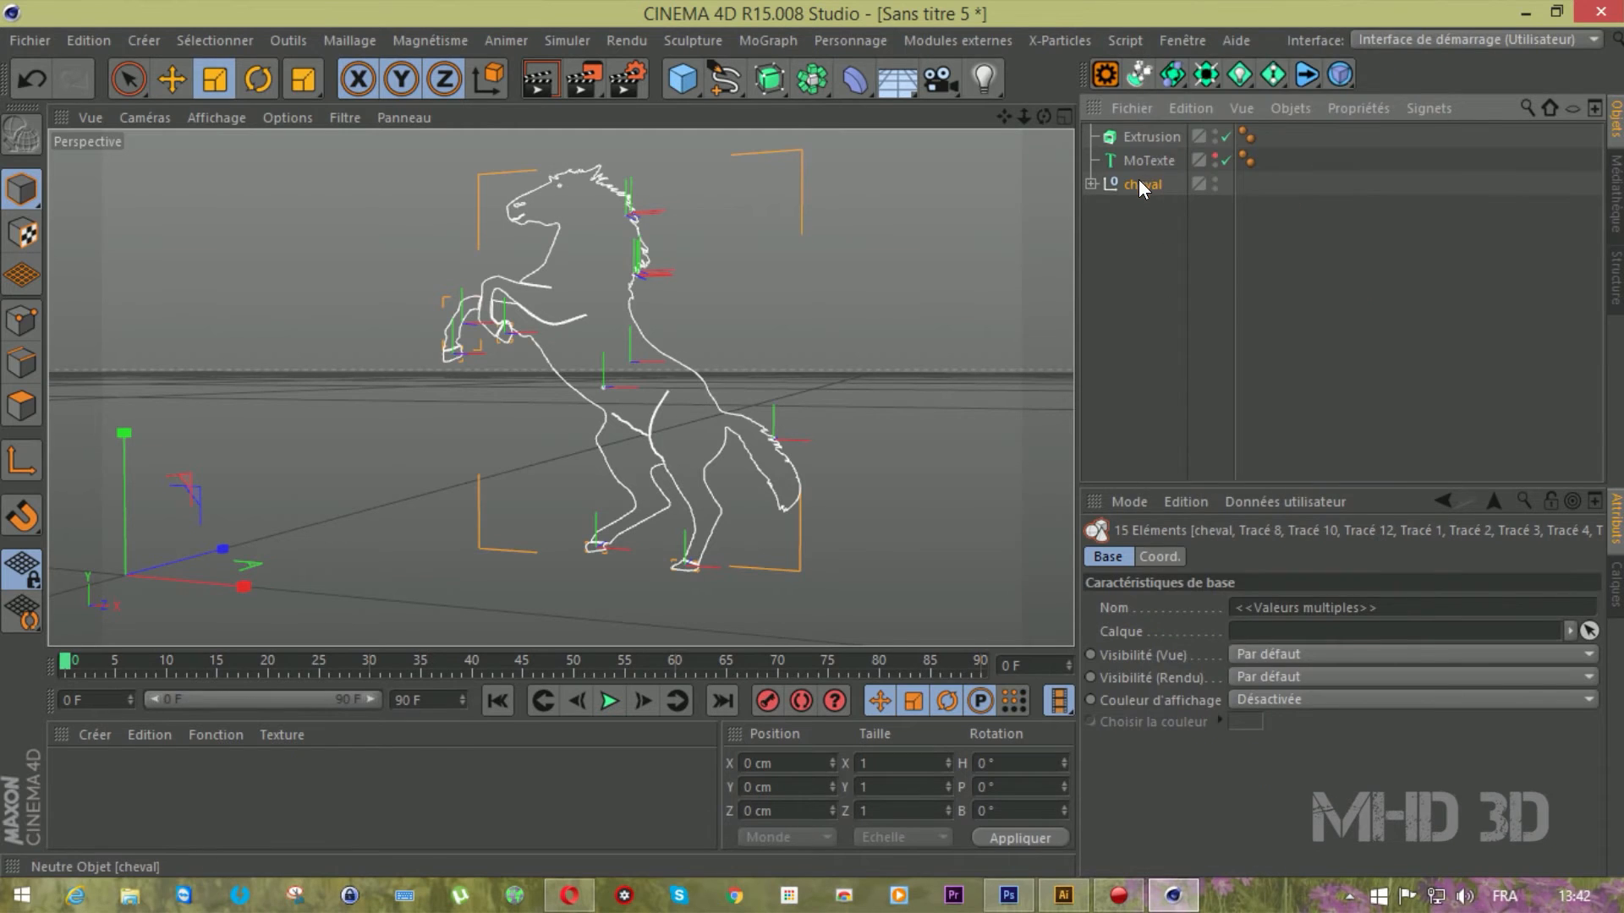
right_click(1139, 182)
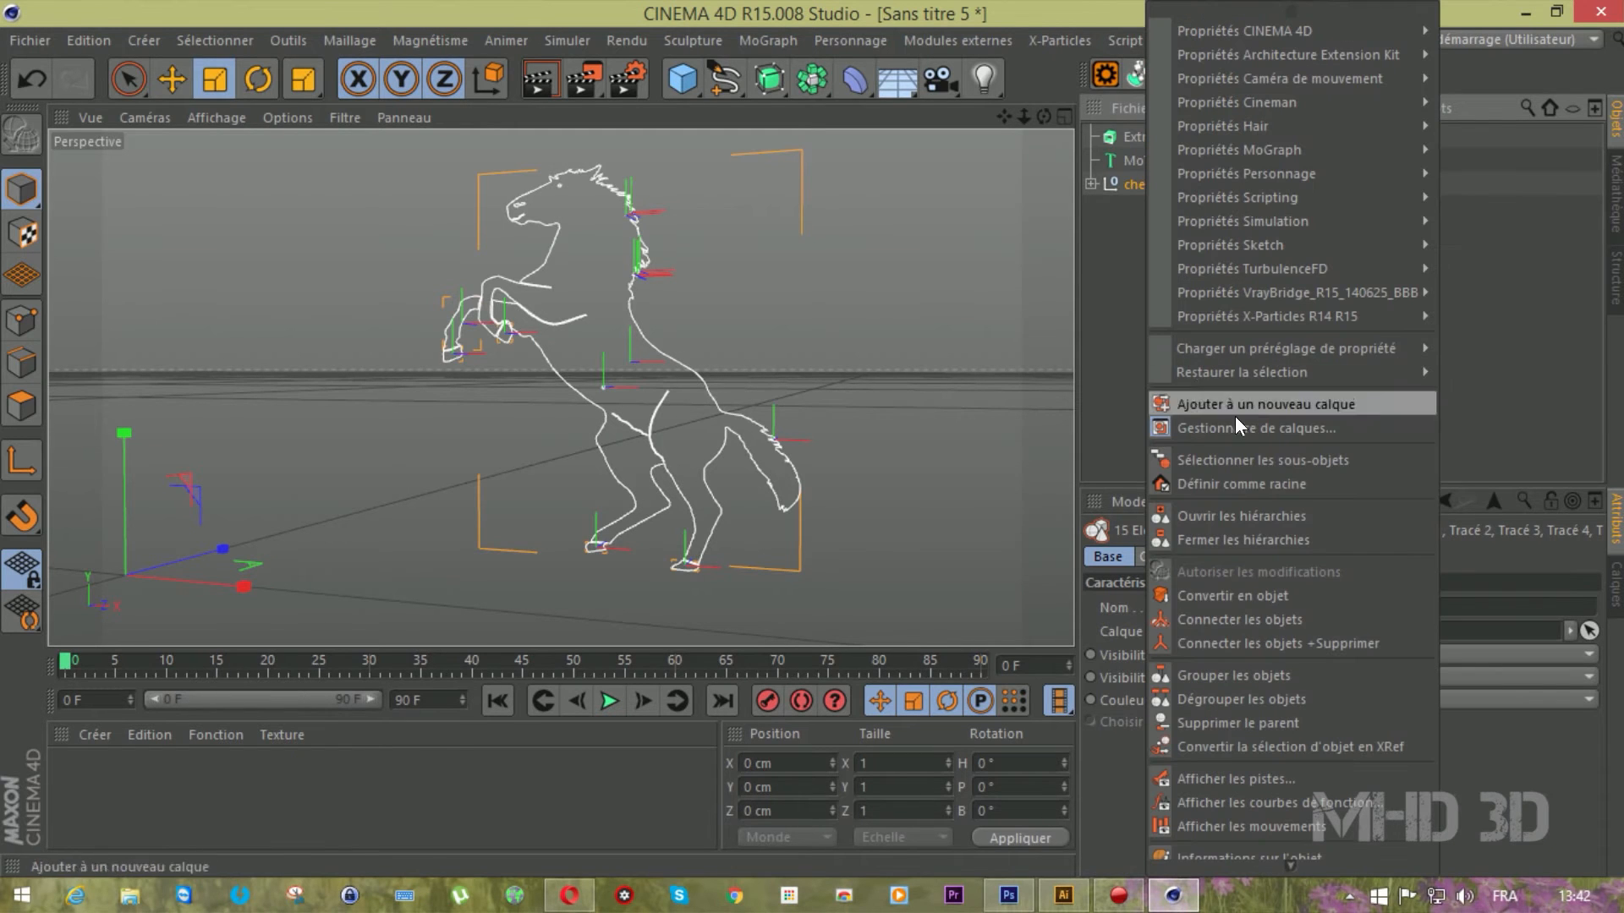
left_click(1276, 641)
Nest the merged cheval.1 spline inside the Extrusion and turn on Fermer la spline for it
left_click_drag(1127, 173, 1138, 137)
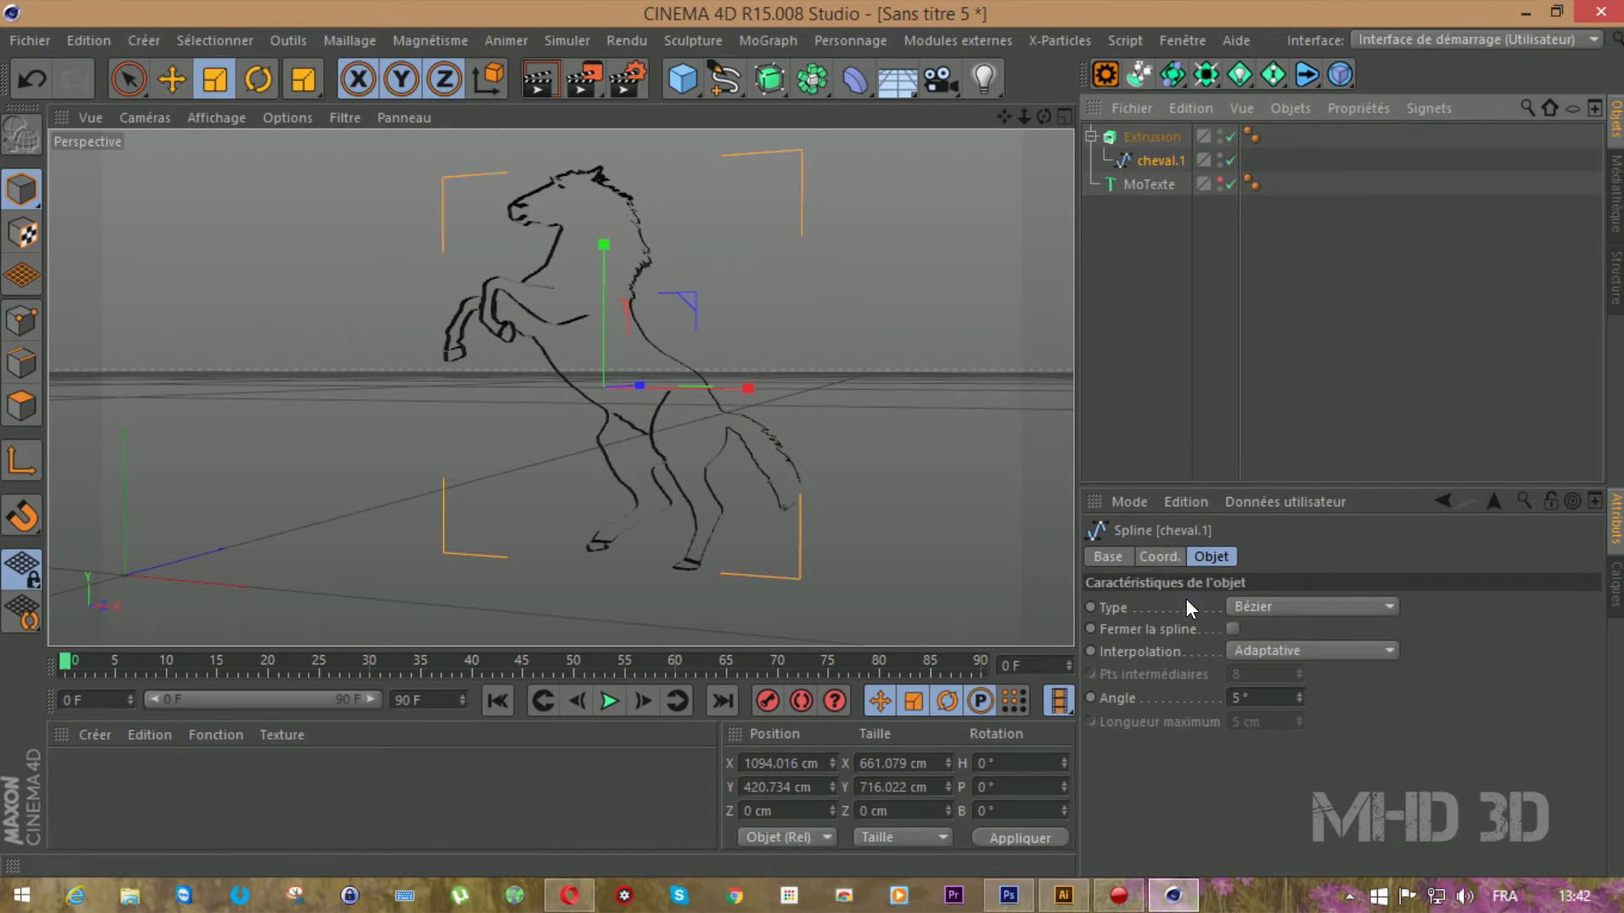
scroll(687, 230, "up", 3)
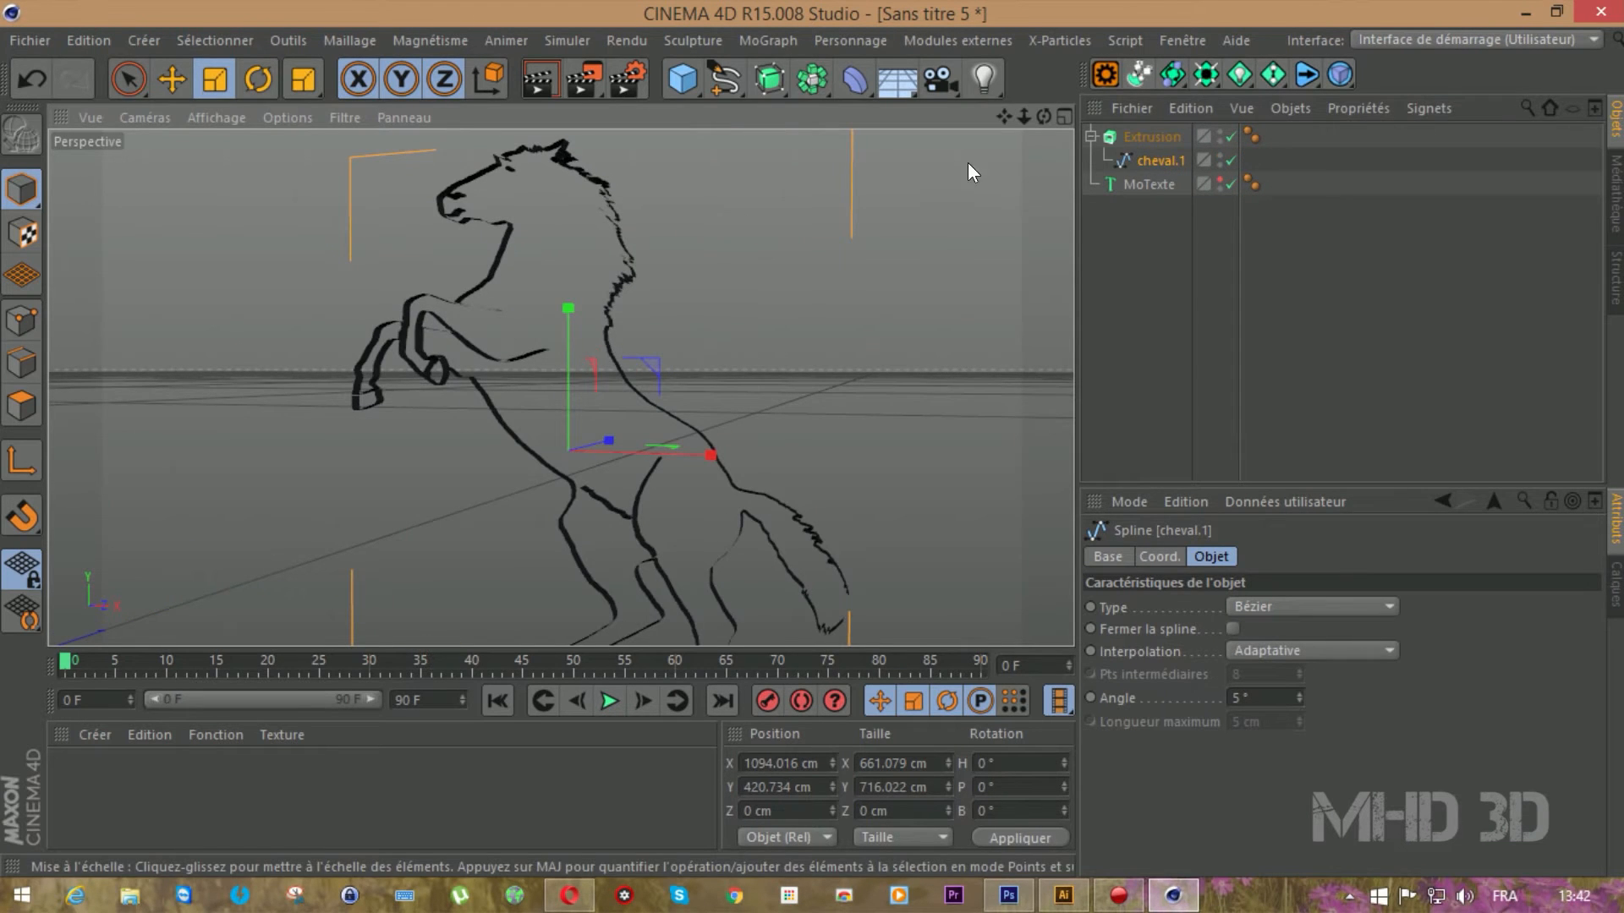
mouse_move(1044, 118)
left_mouse_down()
mouse_move(1133, 119)
mouse_move(1040, 117)
left_mouse_up()
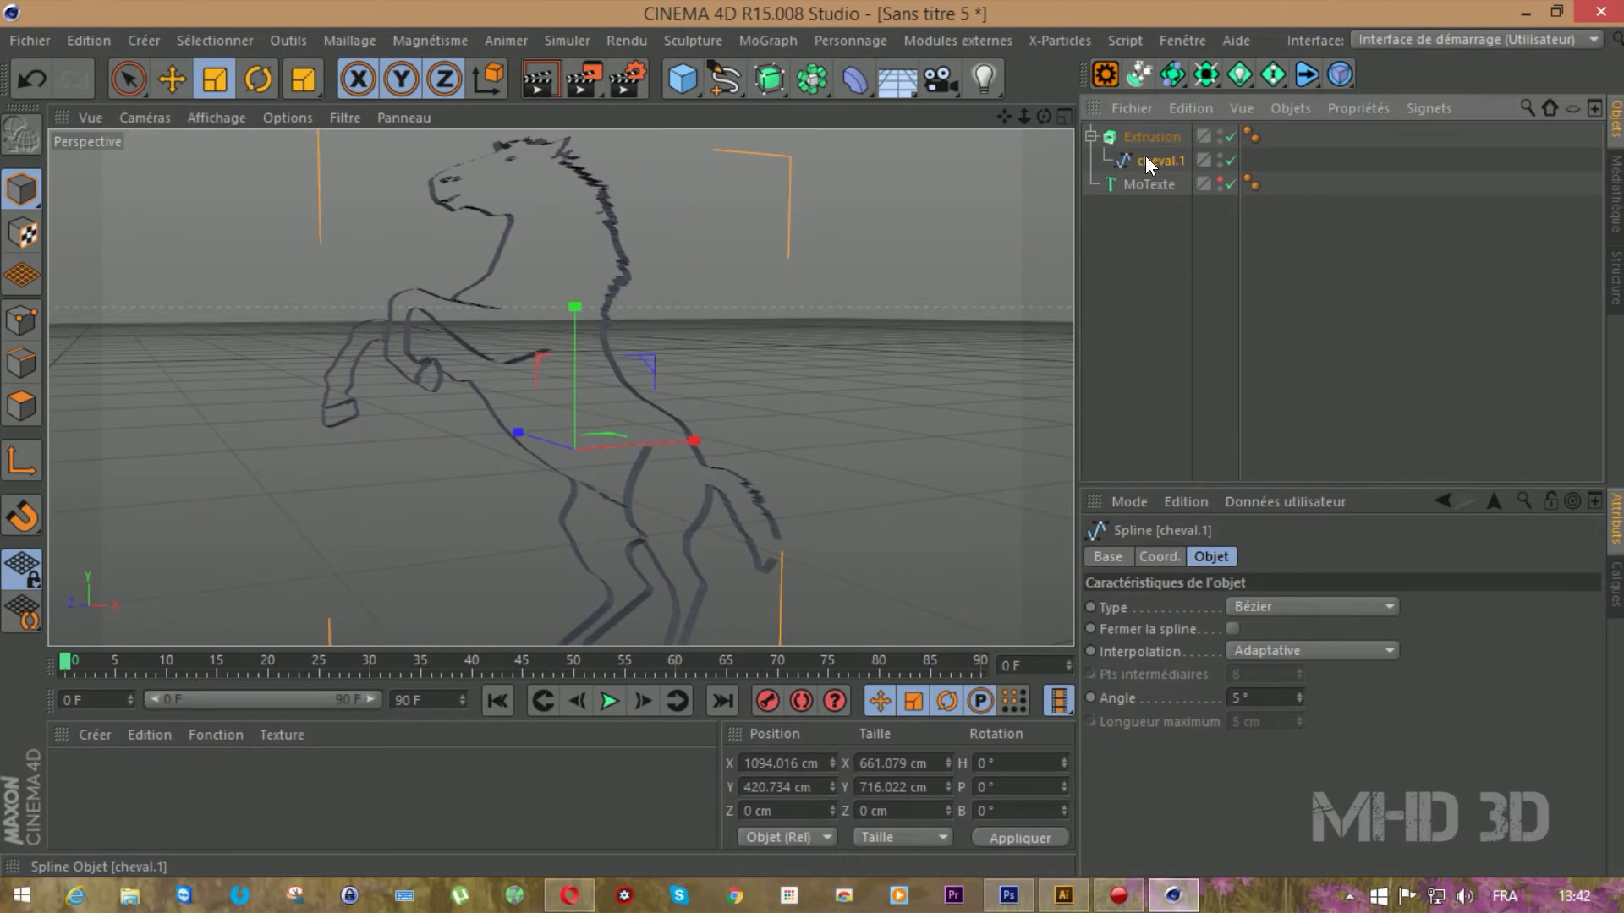
left_click(1228, 626)
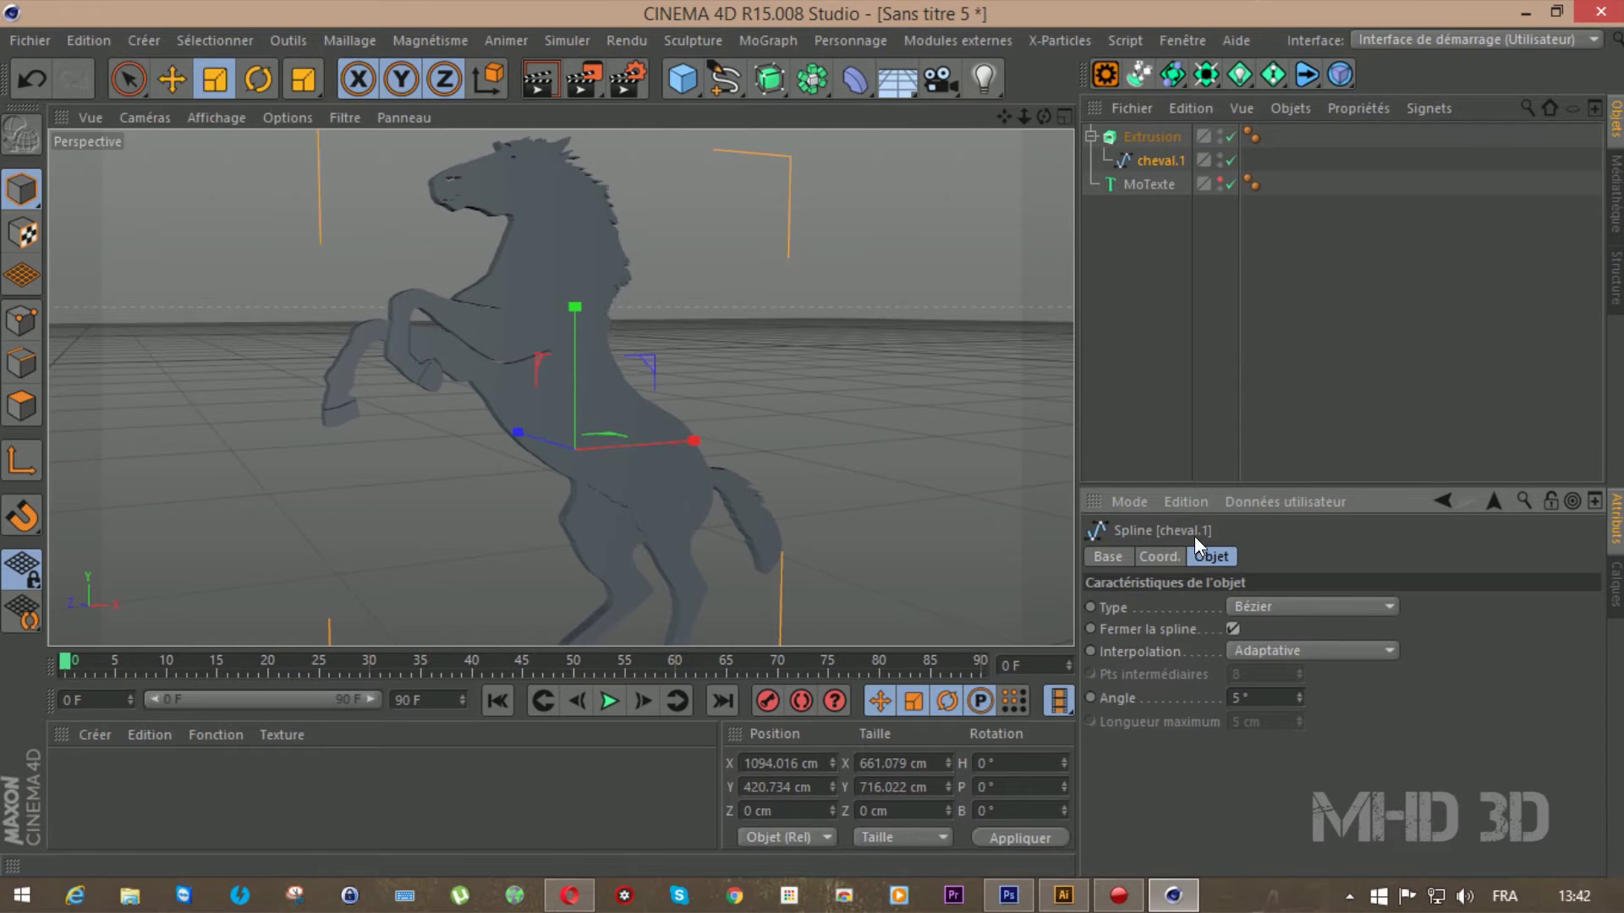
left_click_drag(1043, 115, 939, 116)
mouse_move(1039, 116)
left_mouse_down()
mouse_move(989, 118)
mouse_move(1040, 117)
left_mouse_up()
Set the cheval.1 spline's interpolation to Subdiviser and check the extruded edges up close
left_click(1285, 648)
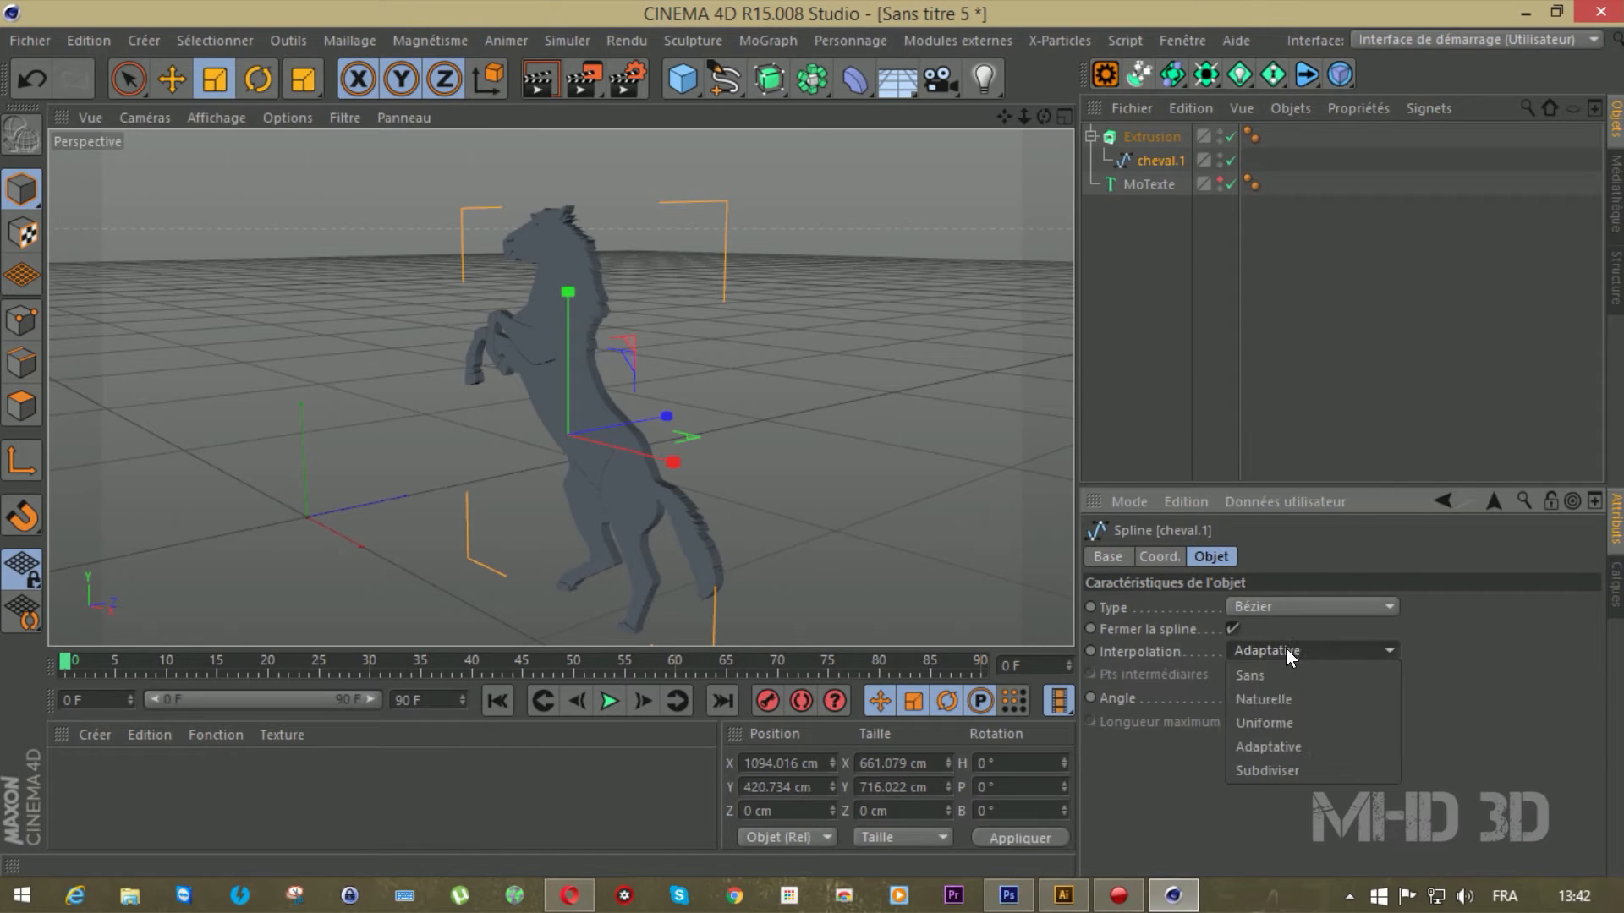
left_click(1263, 759)
scroll(670, 524, "up", 10)
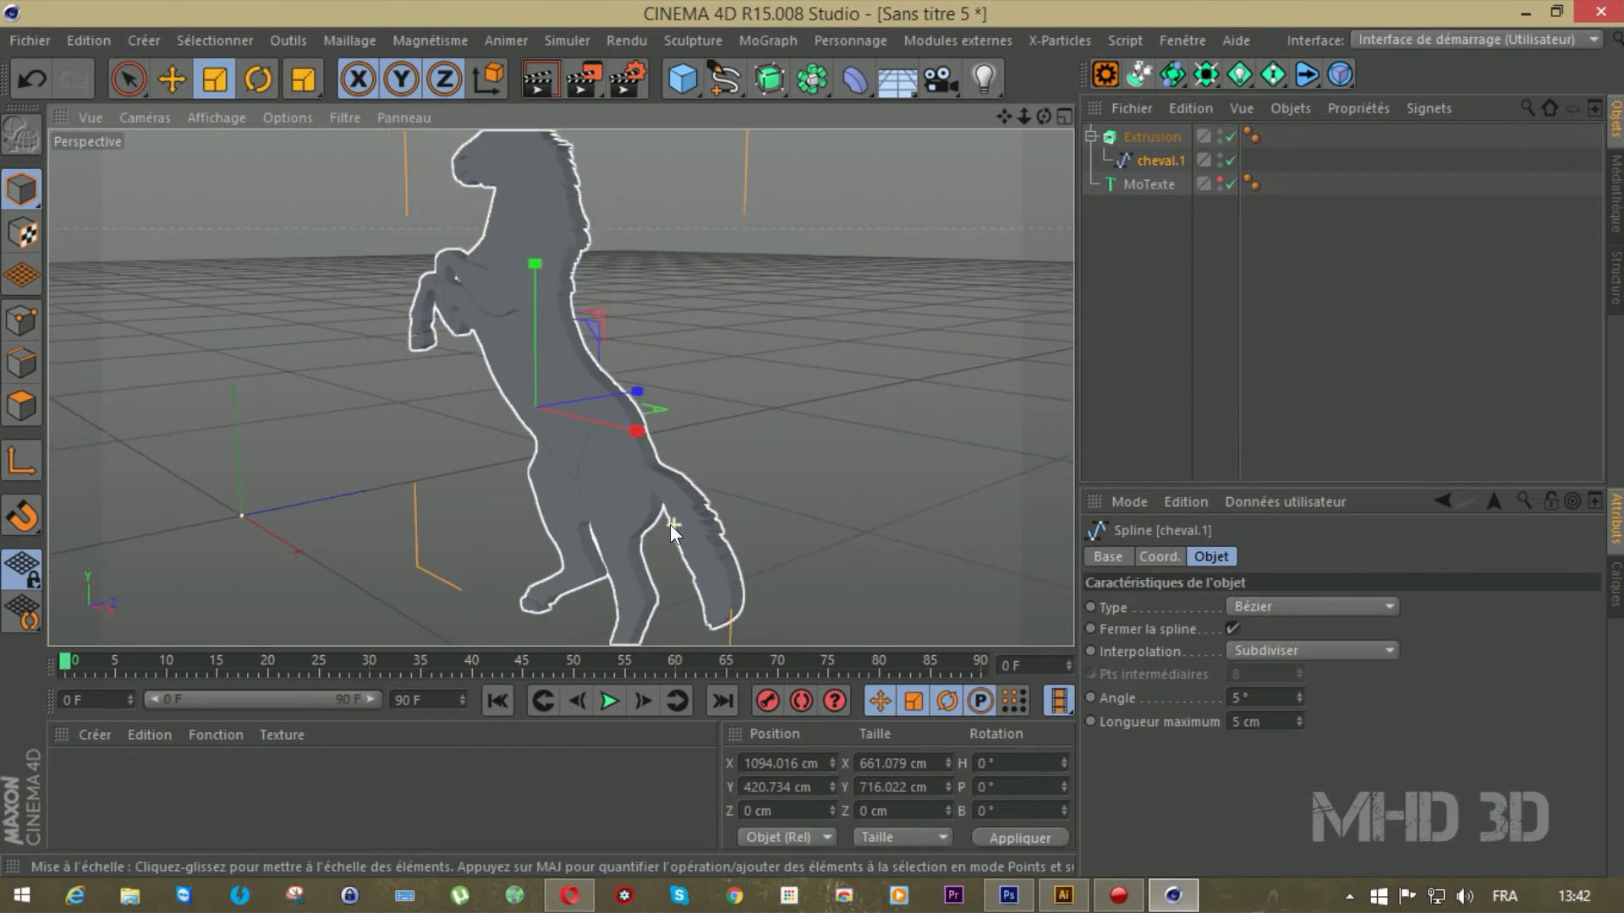
scroll(670, 524, "up", 5)
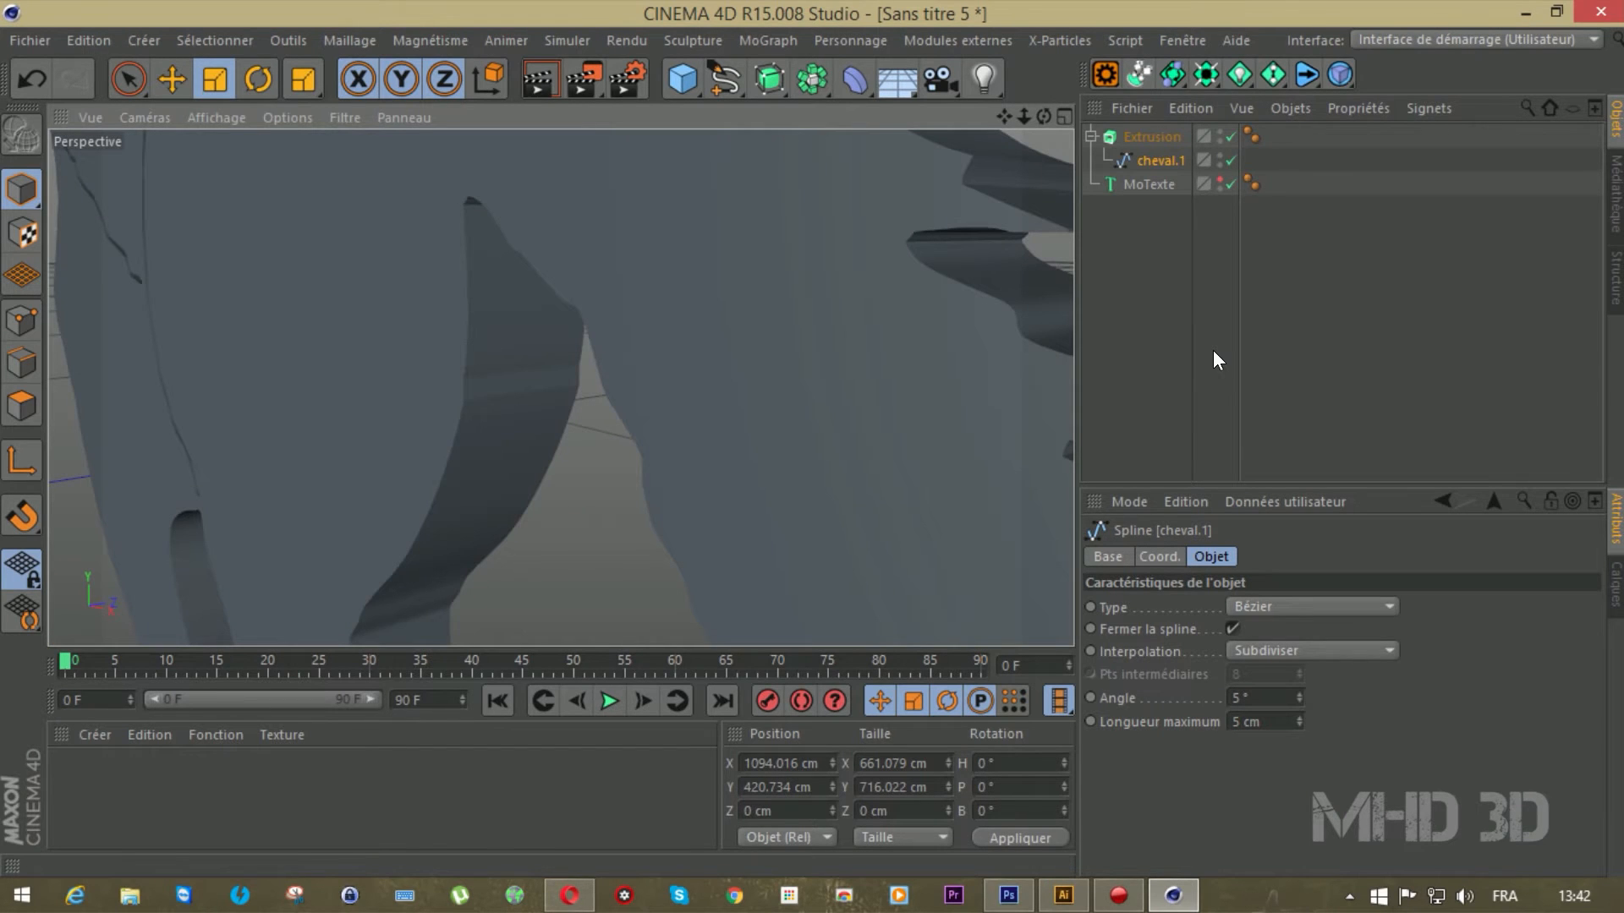
Set both the start and end caps of the Extrusion to Couvercle et biseau
left_click(1164, 136)
left_click(1333, 560)
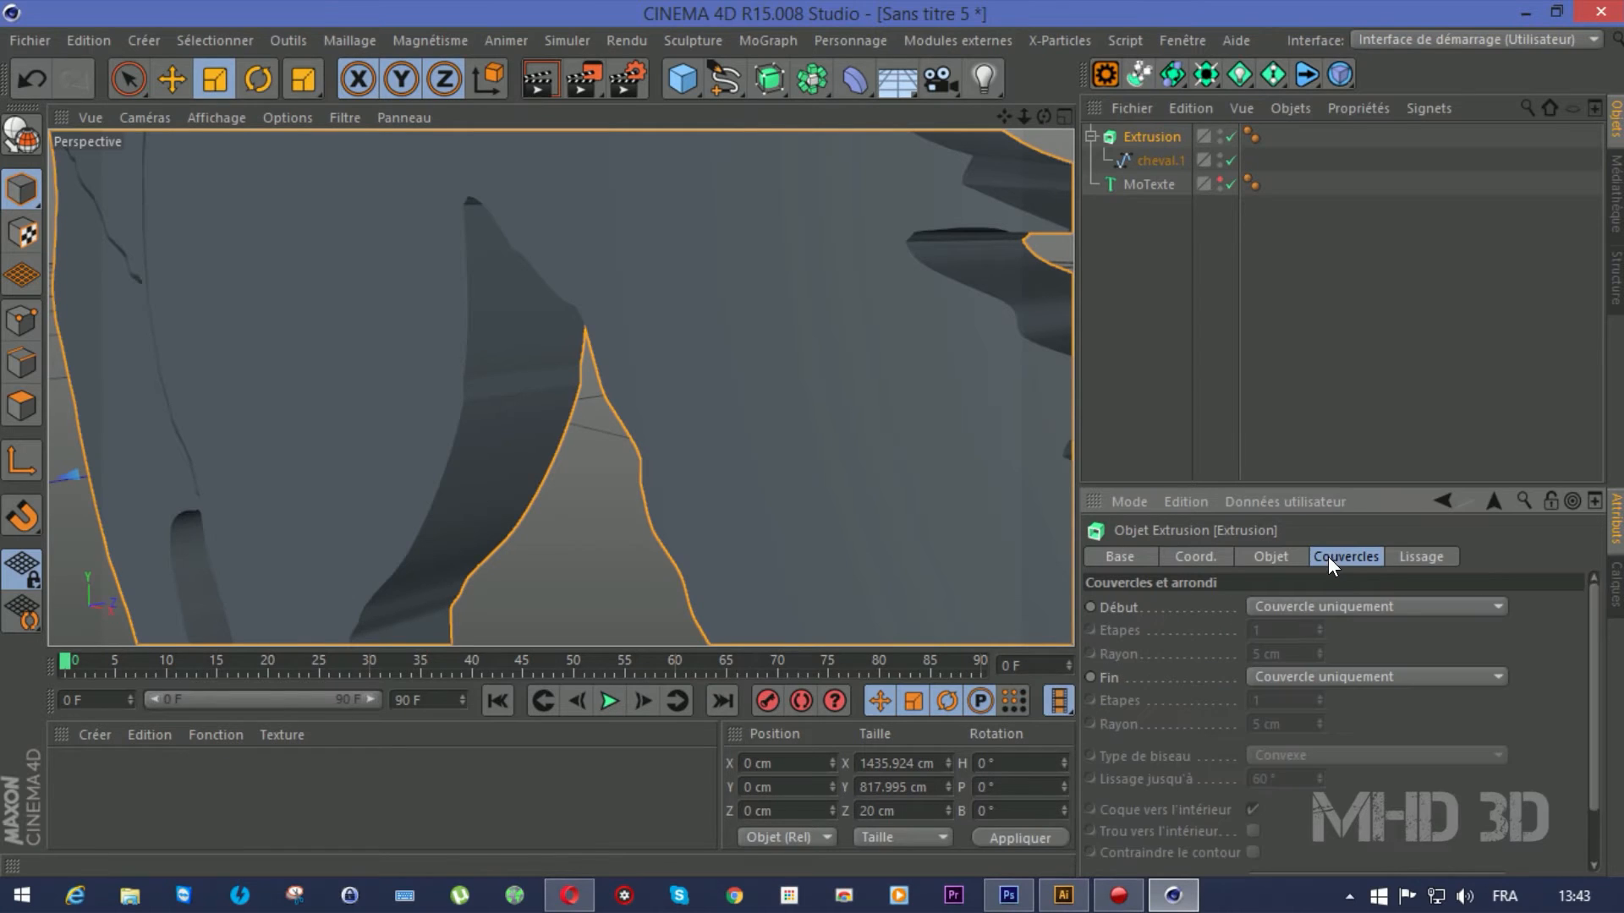
left_click(1340, 603)
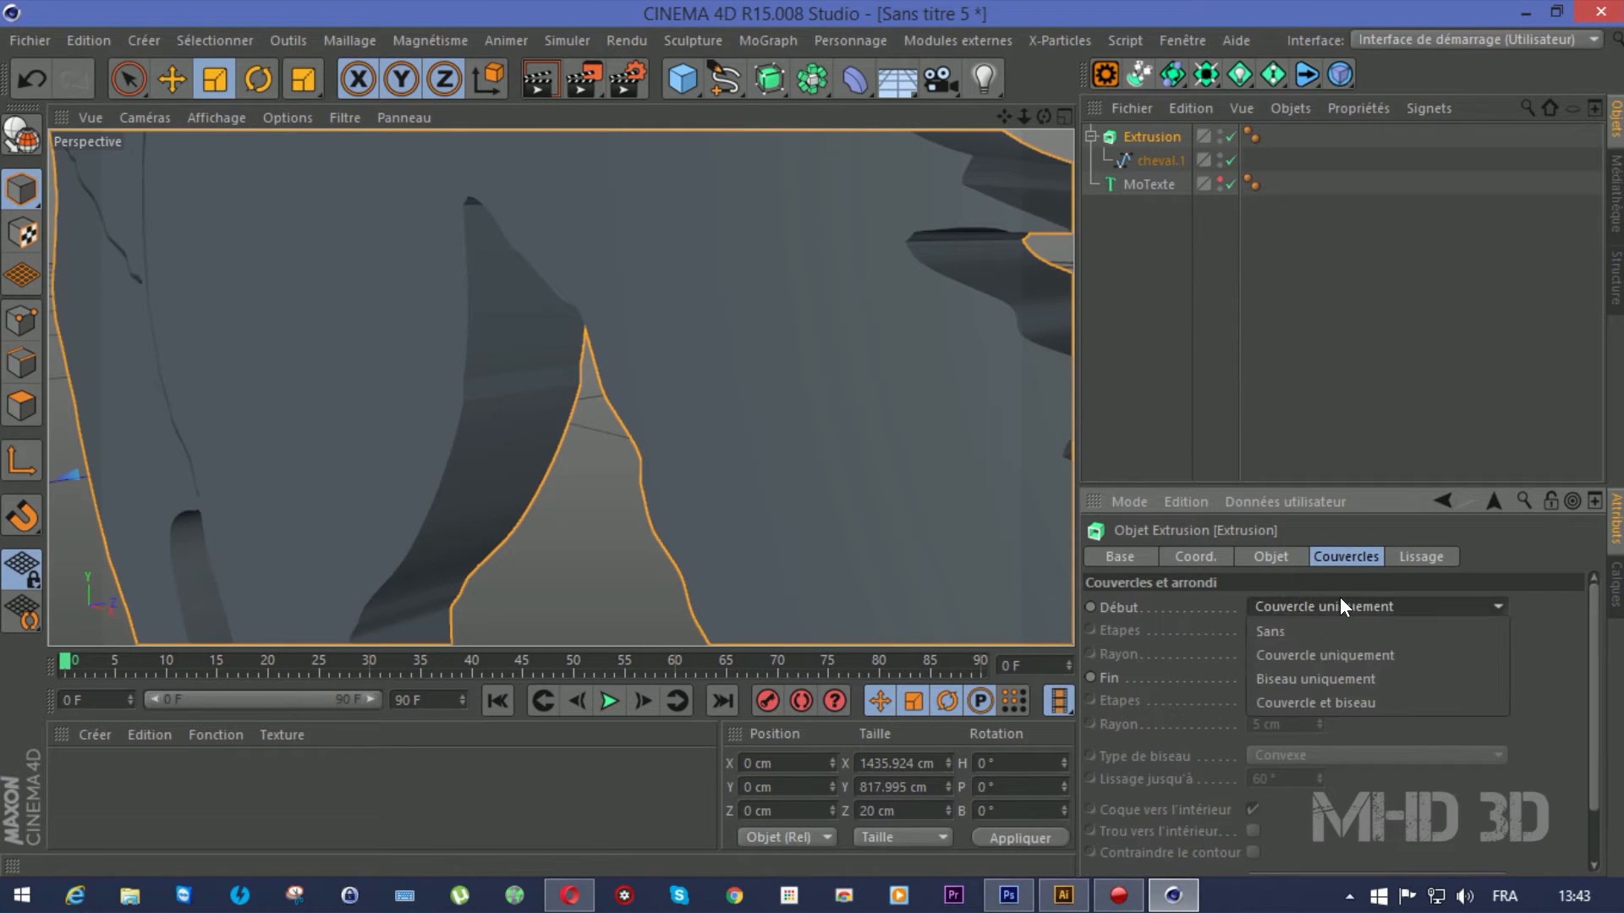
left_click(1319, 697)
left_click(1326, 666)
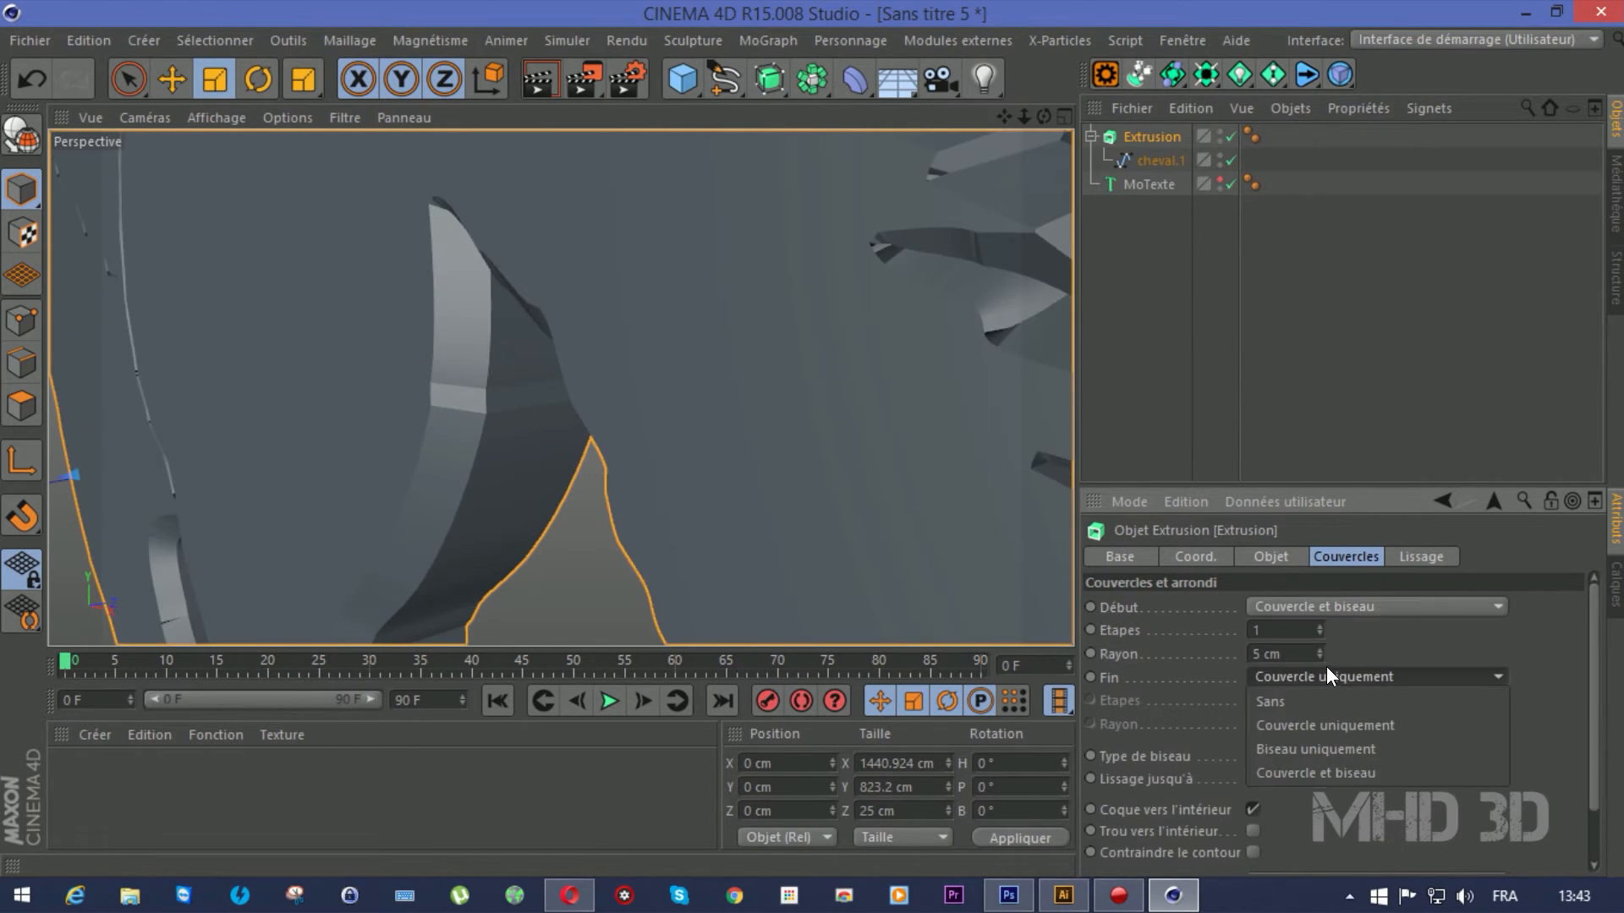
left_click(1324, 771)
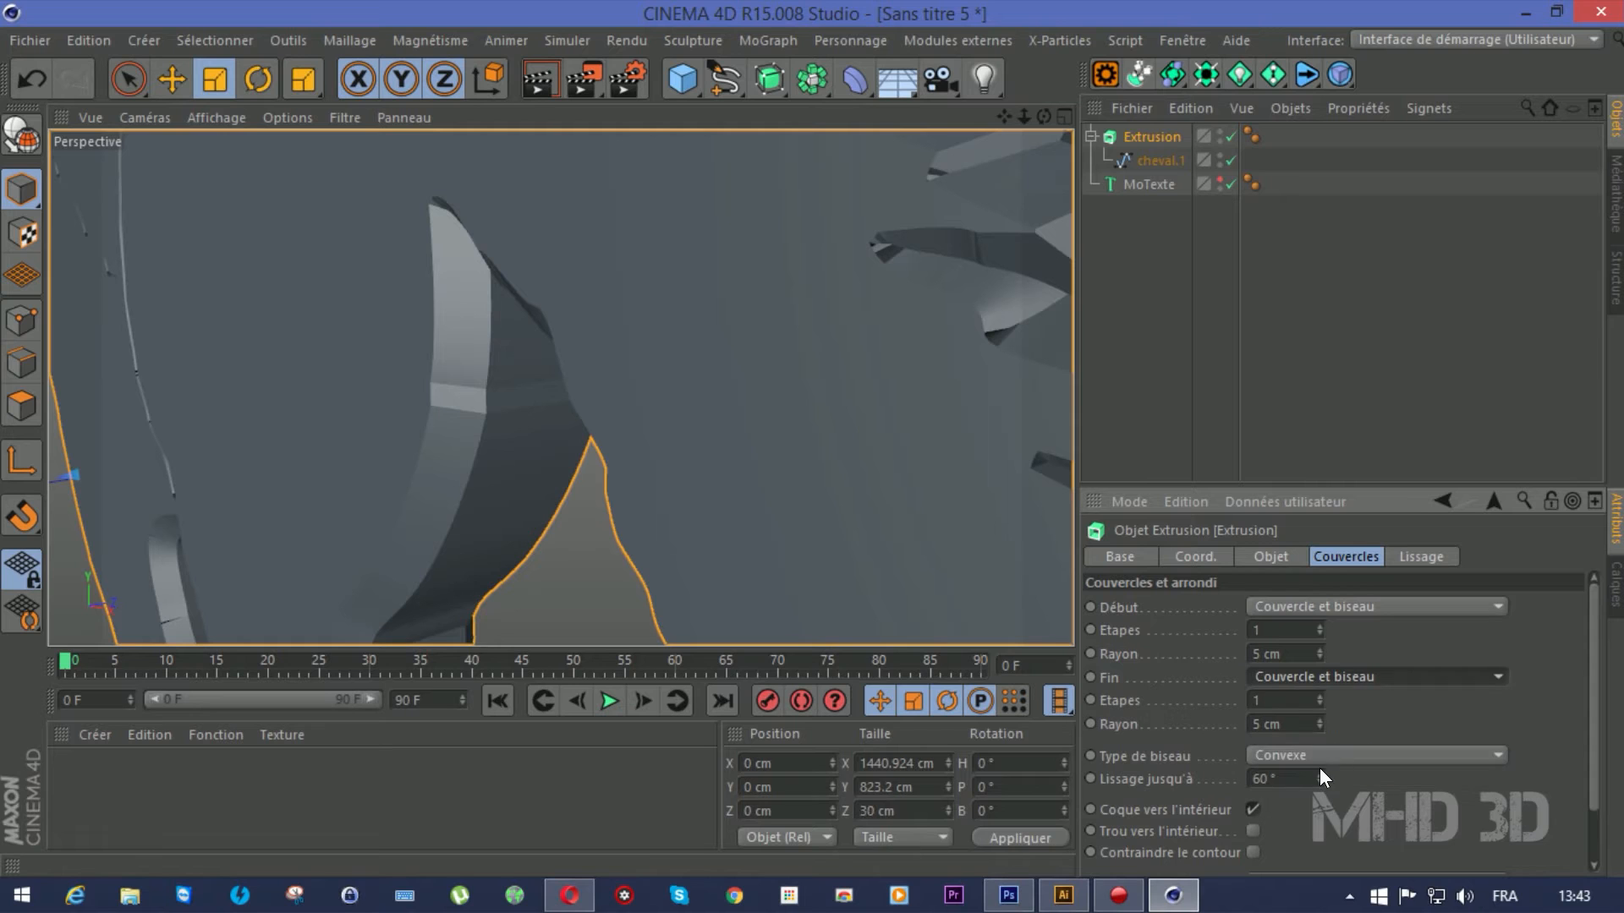
Set the bevel radius of the Extrusion's start and end caps to 2 cm
double_click(1275, 644)
type("2")
key("Return")
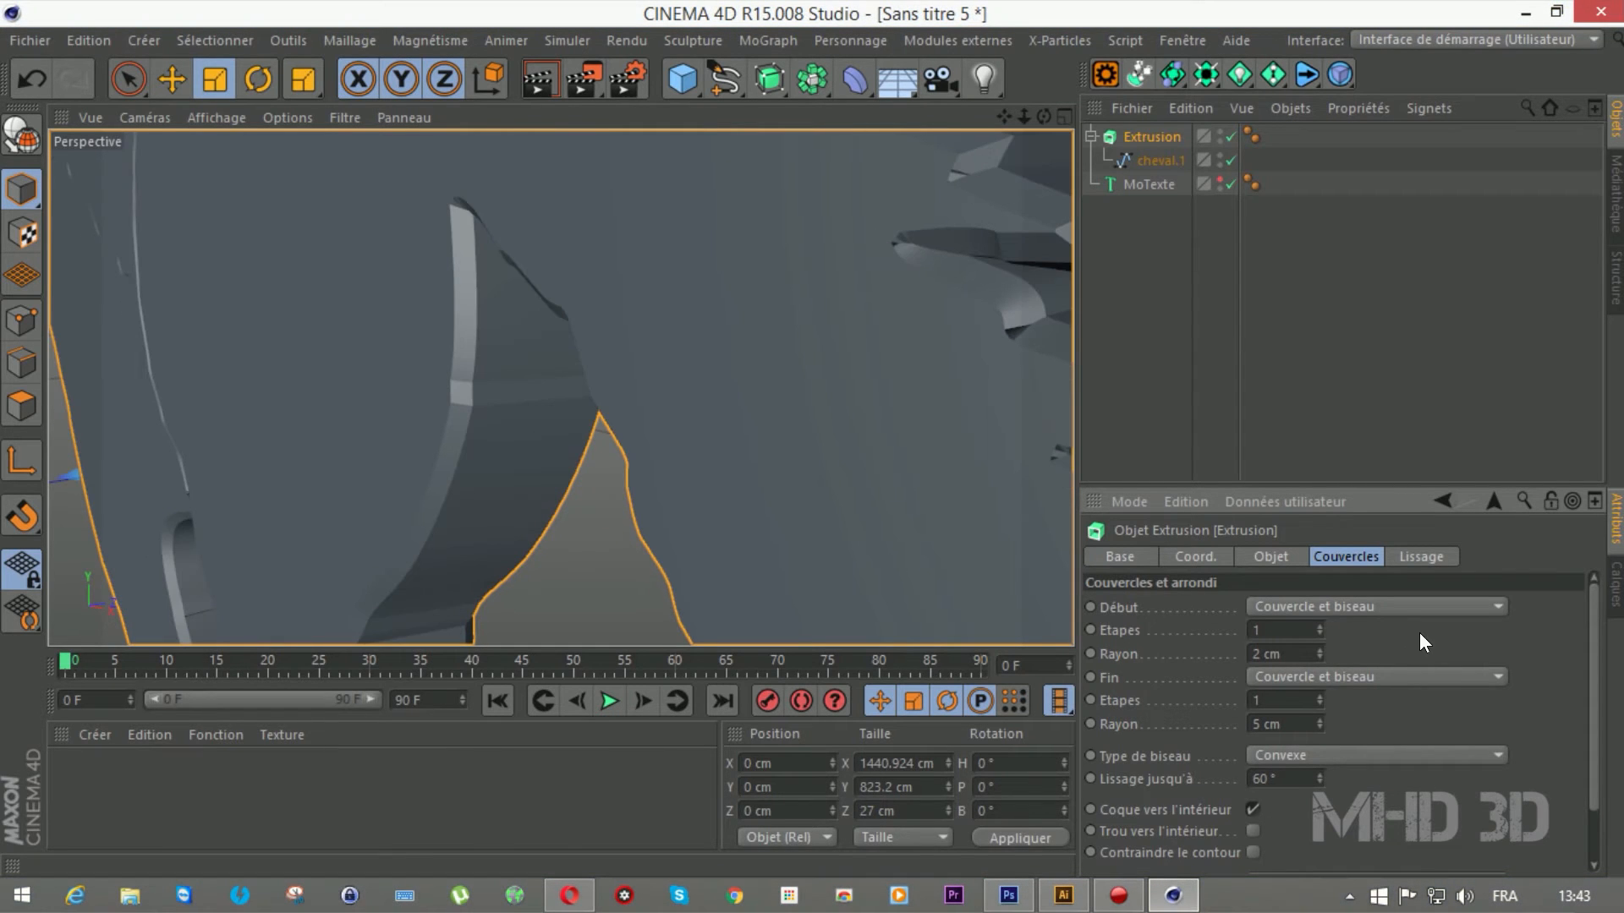
double_click(1268, 724)
type("2")
key("Return")
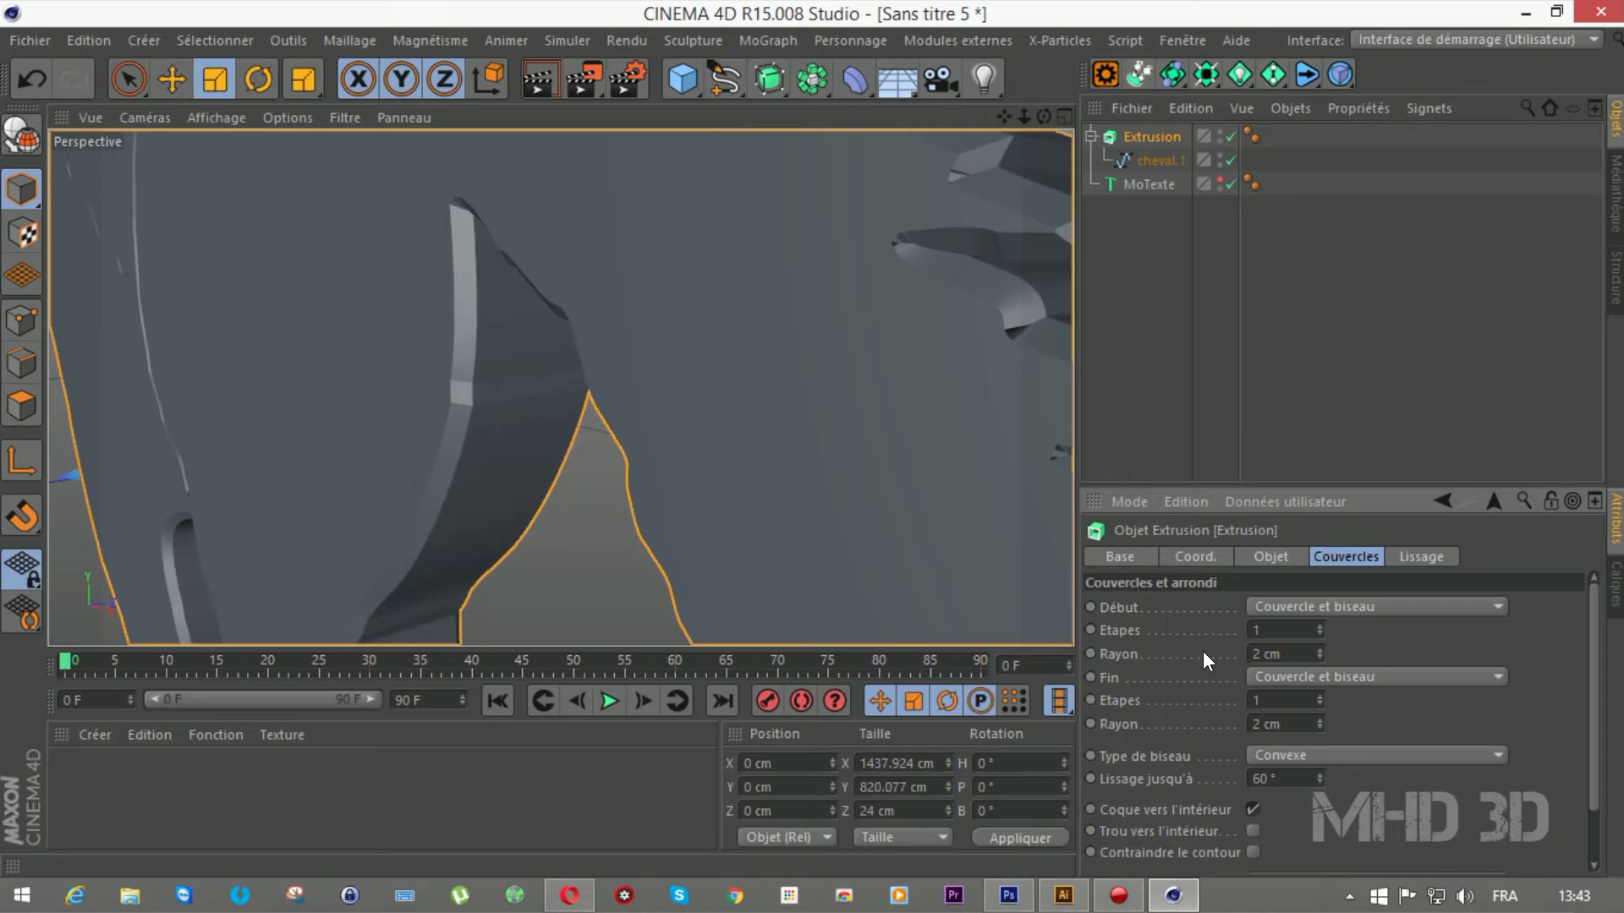
Set the bevel steps to 3 for both the start and end caps and inspect the whole extruded horse
double_click(1261, 630)
type("3")
key("Return")
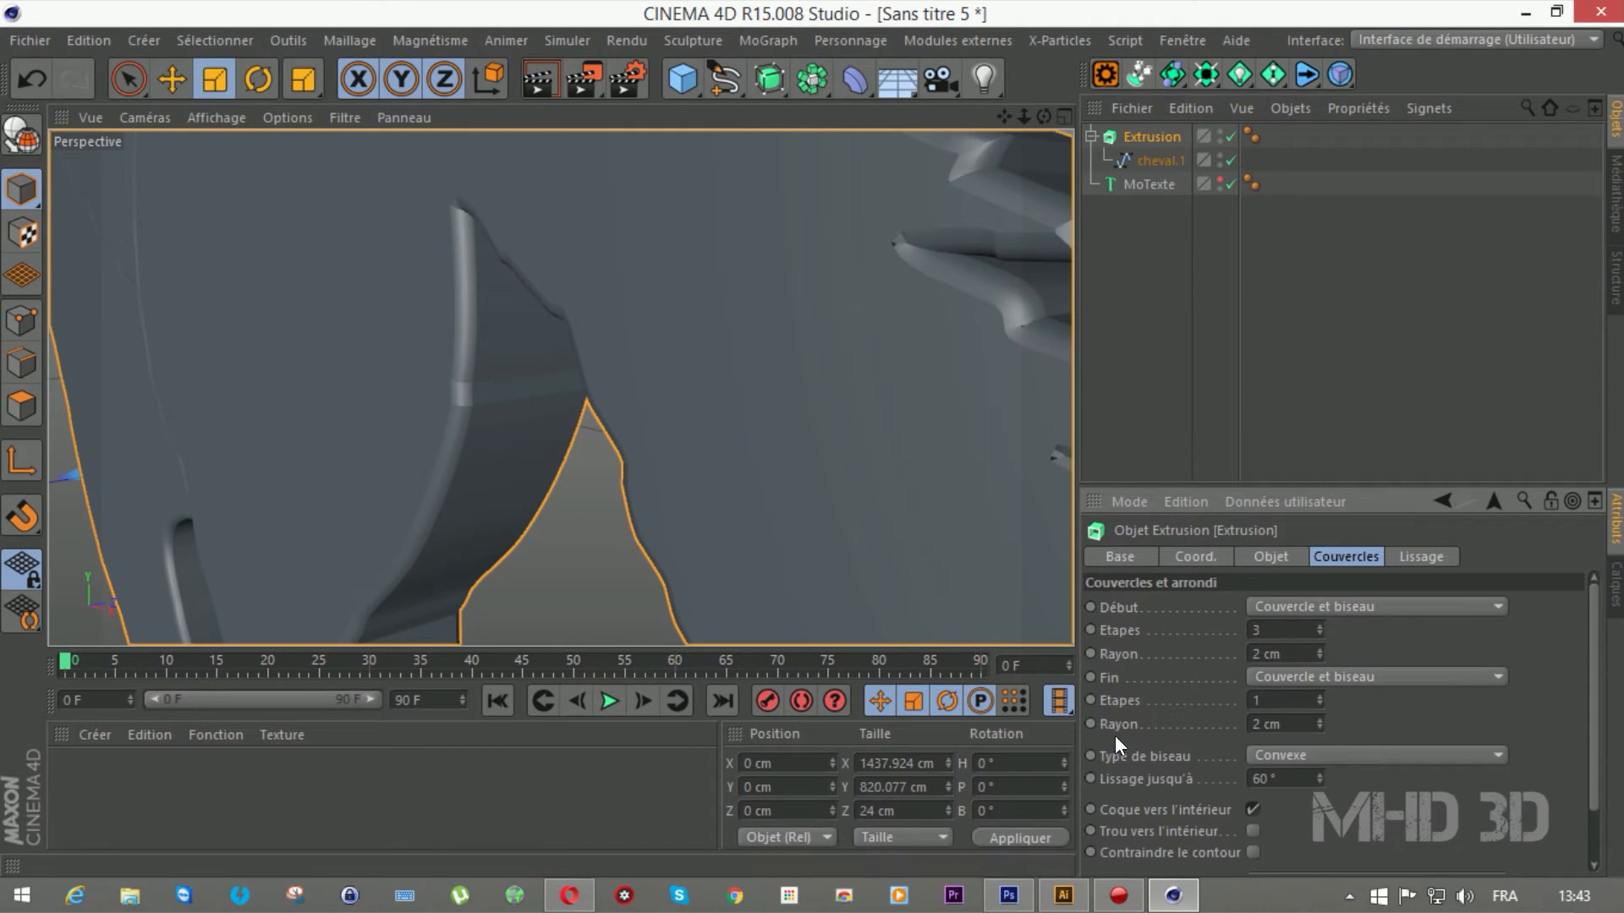
double_click(1260, 700)
type("3")
key("Return")
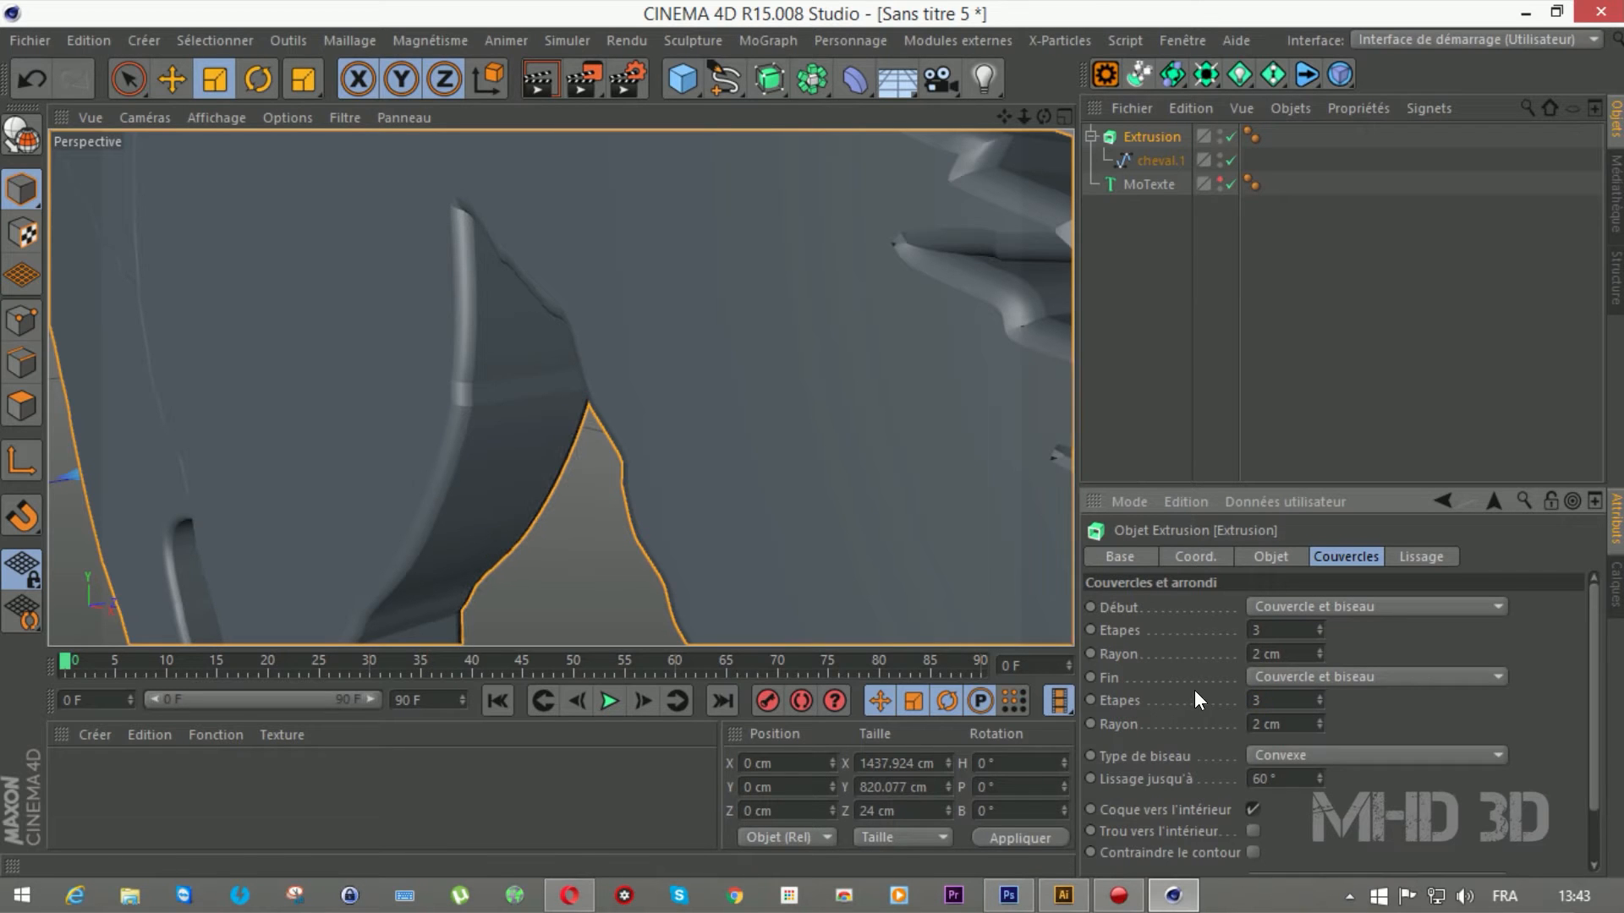
left_click_drag(1023, 116, 871, 116)
left_click_drag(1042, 115, 1259, 201)
scroll(468, 273, "up", 3)
left_click_drag(1040, 115, 837, 68)
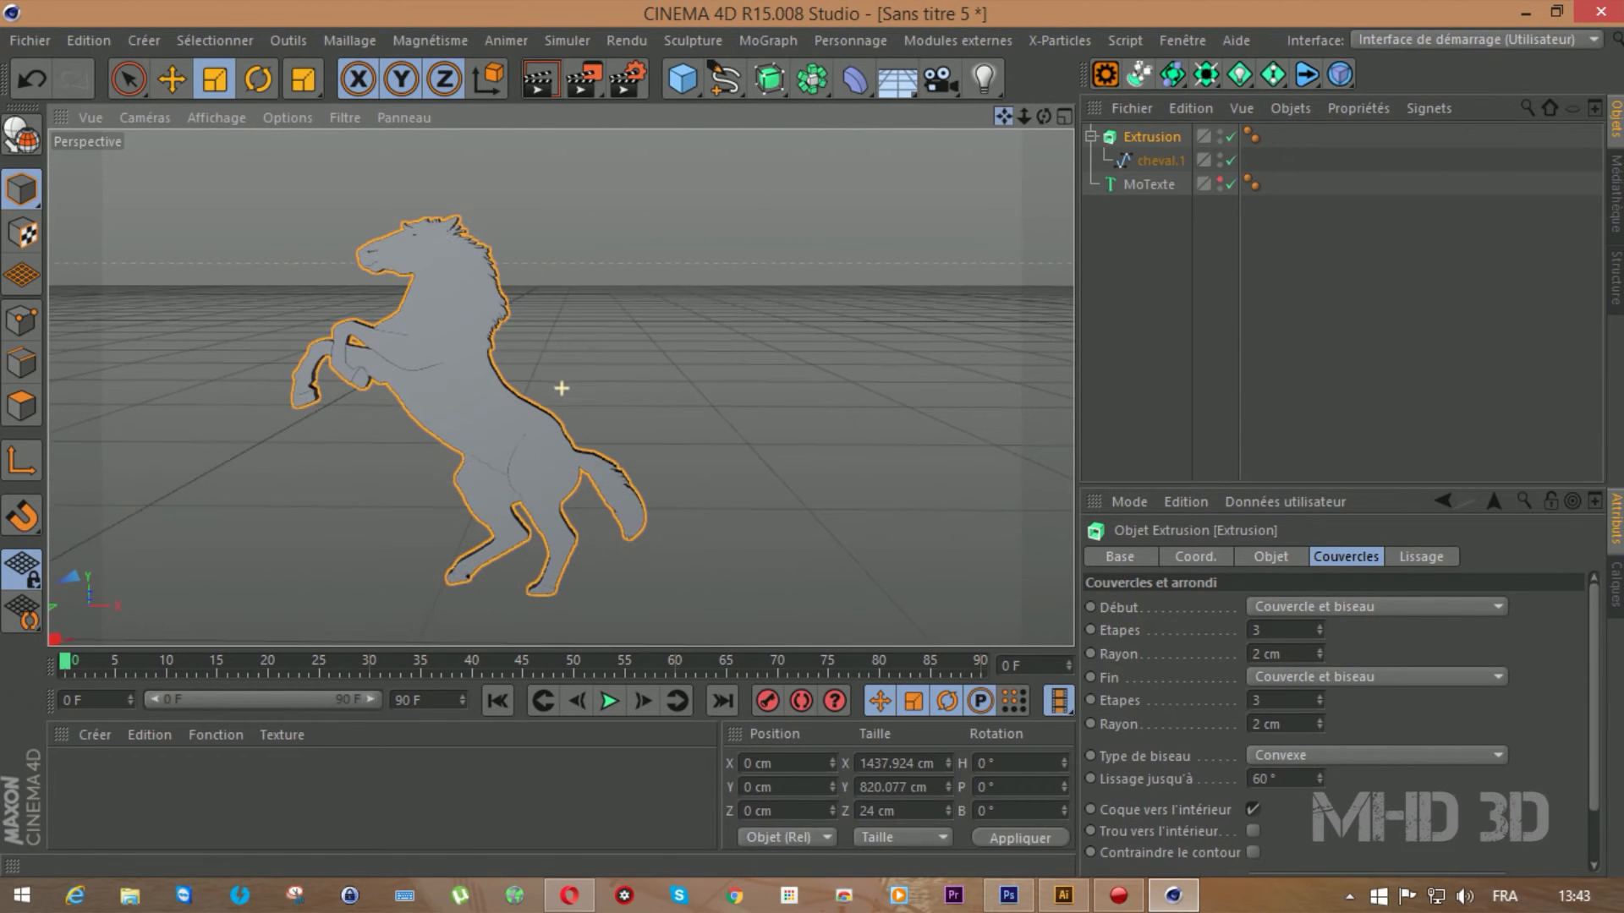
Go to the desktop, preview the eagle_PNG1204 image and open it in Illustrator
left_click(1517, 15)
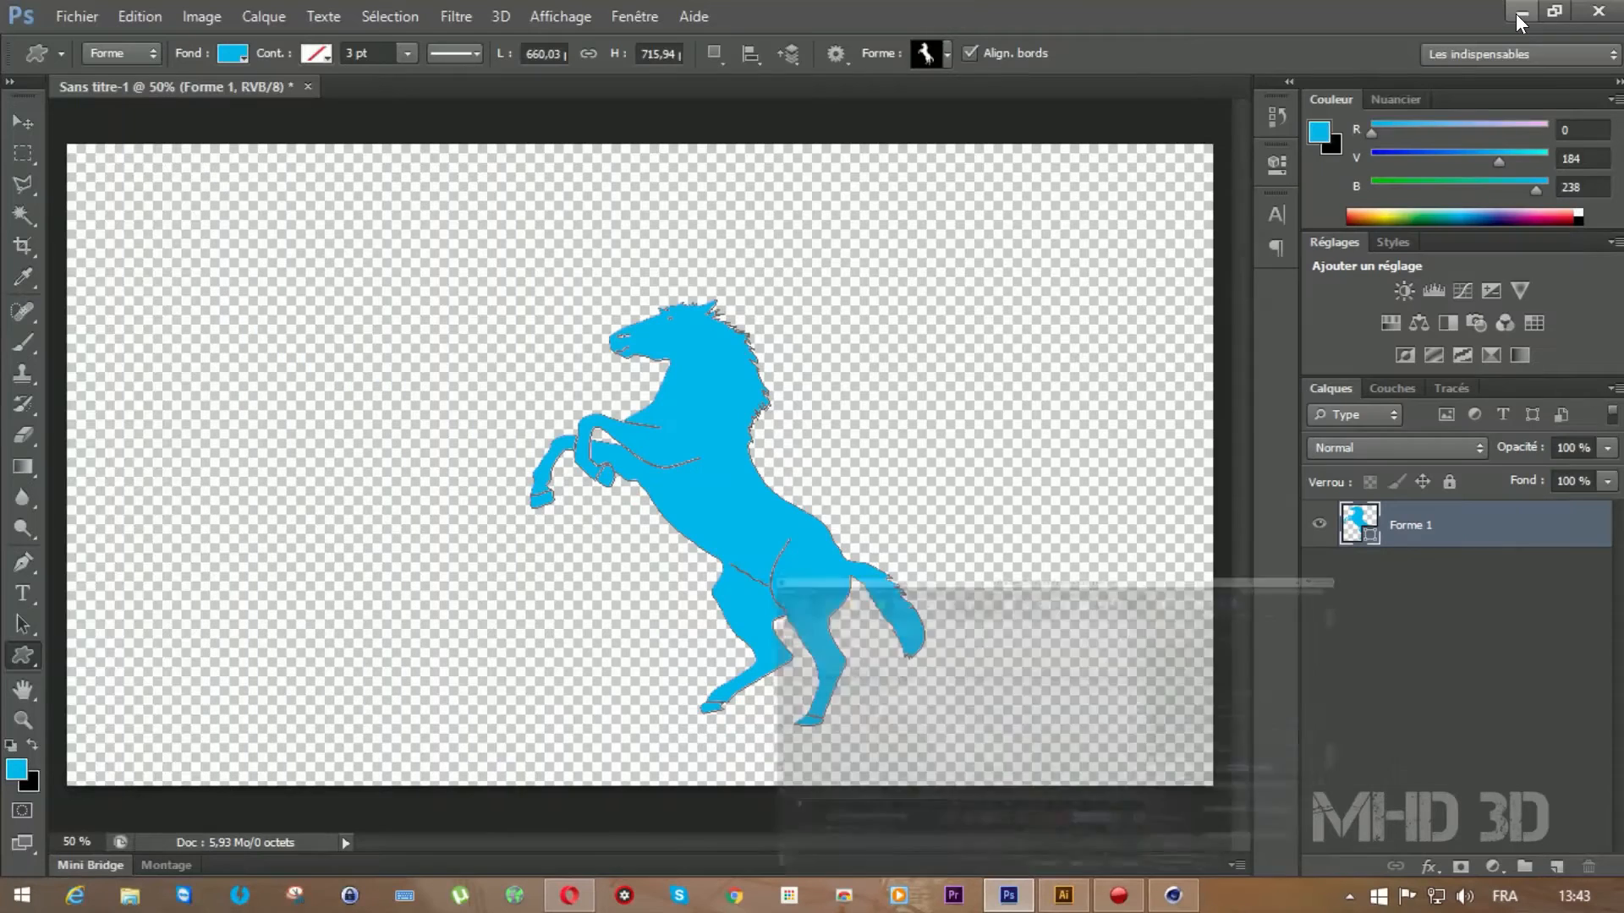
left_click(1516, 15)
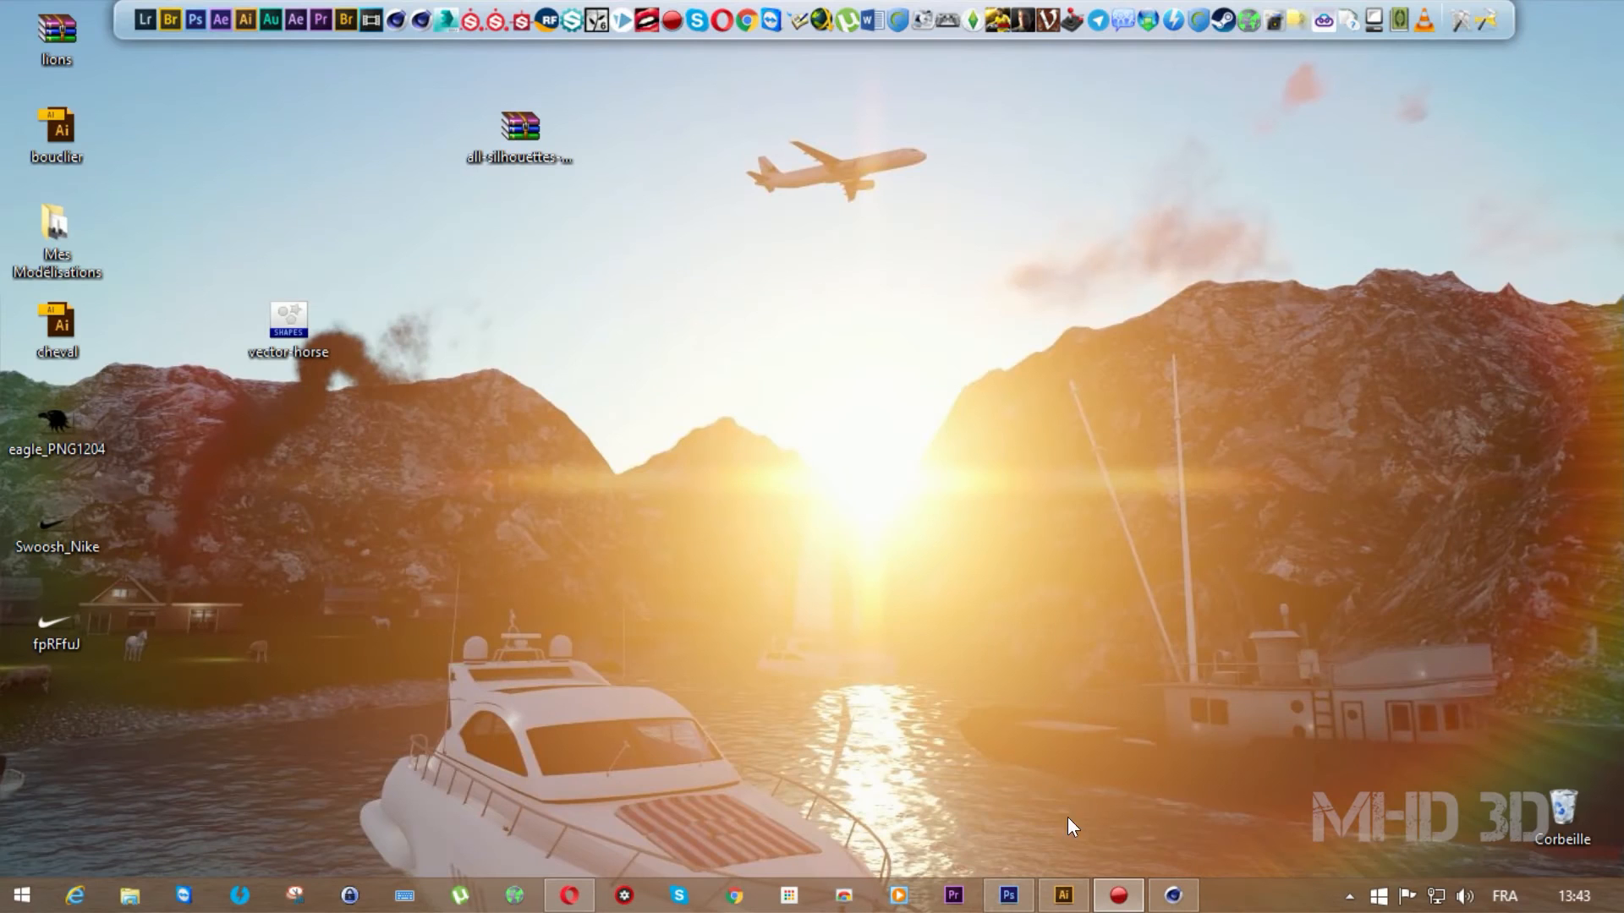
double_click(69, 424)
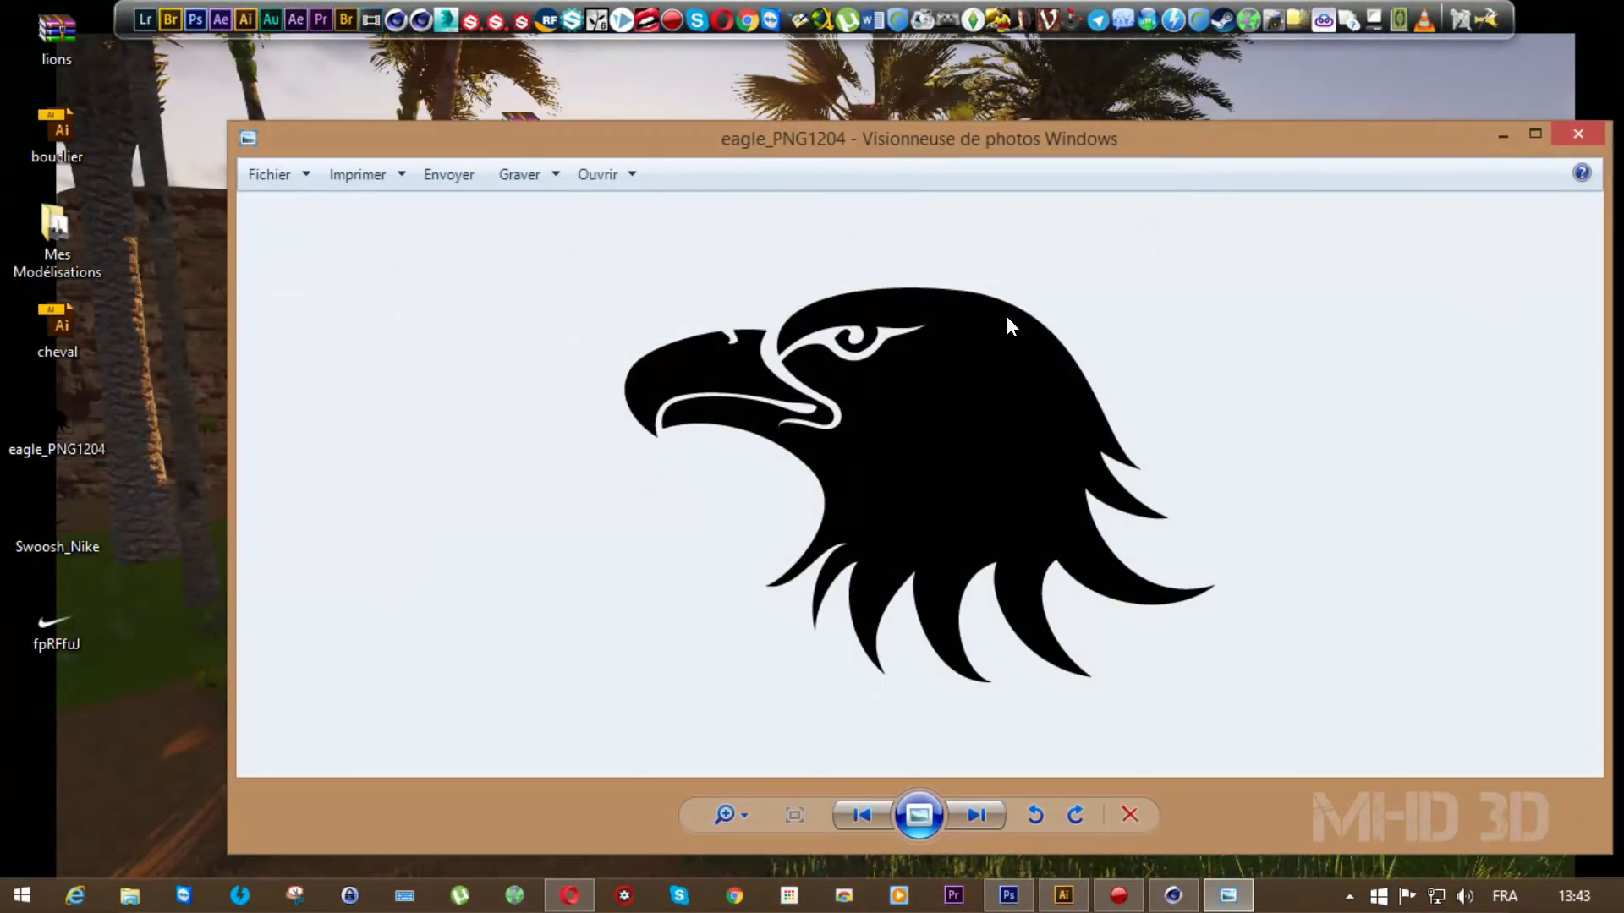
left_click(1575, 135)
left_click_drag(44, 416, 717, 506)
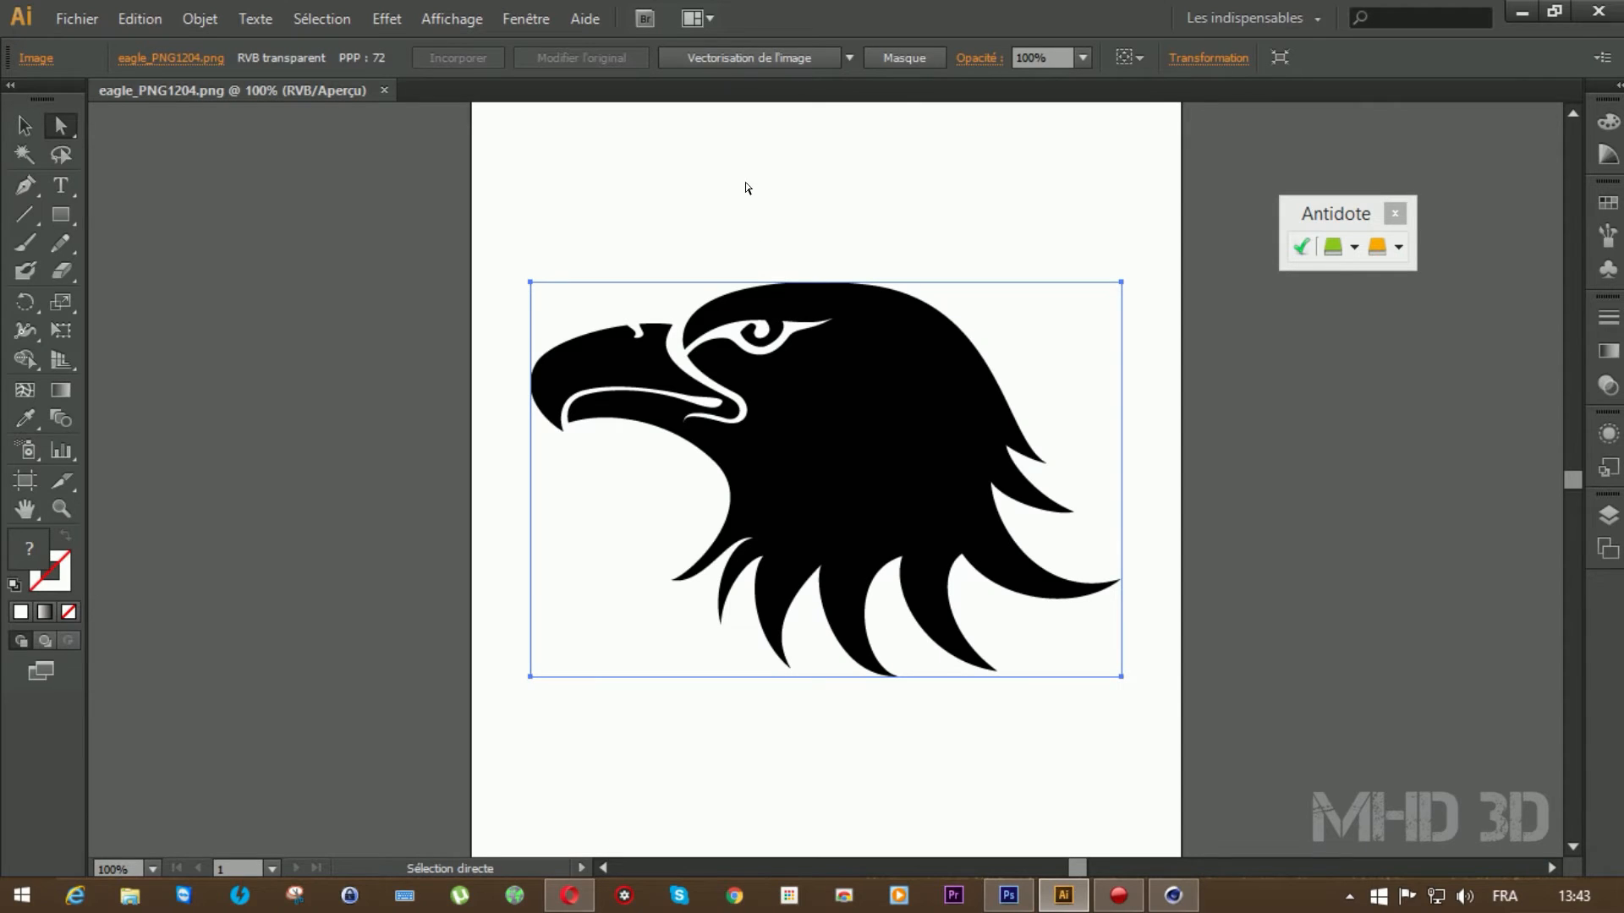
Vectorise the eagle image, expand the tracing into paths and move the resulting group off the left side of the artboard
left_click(747, 58)
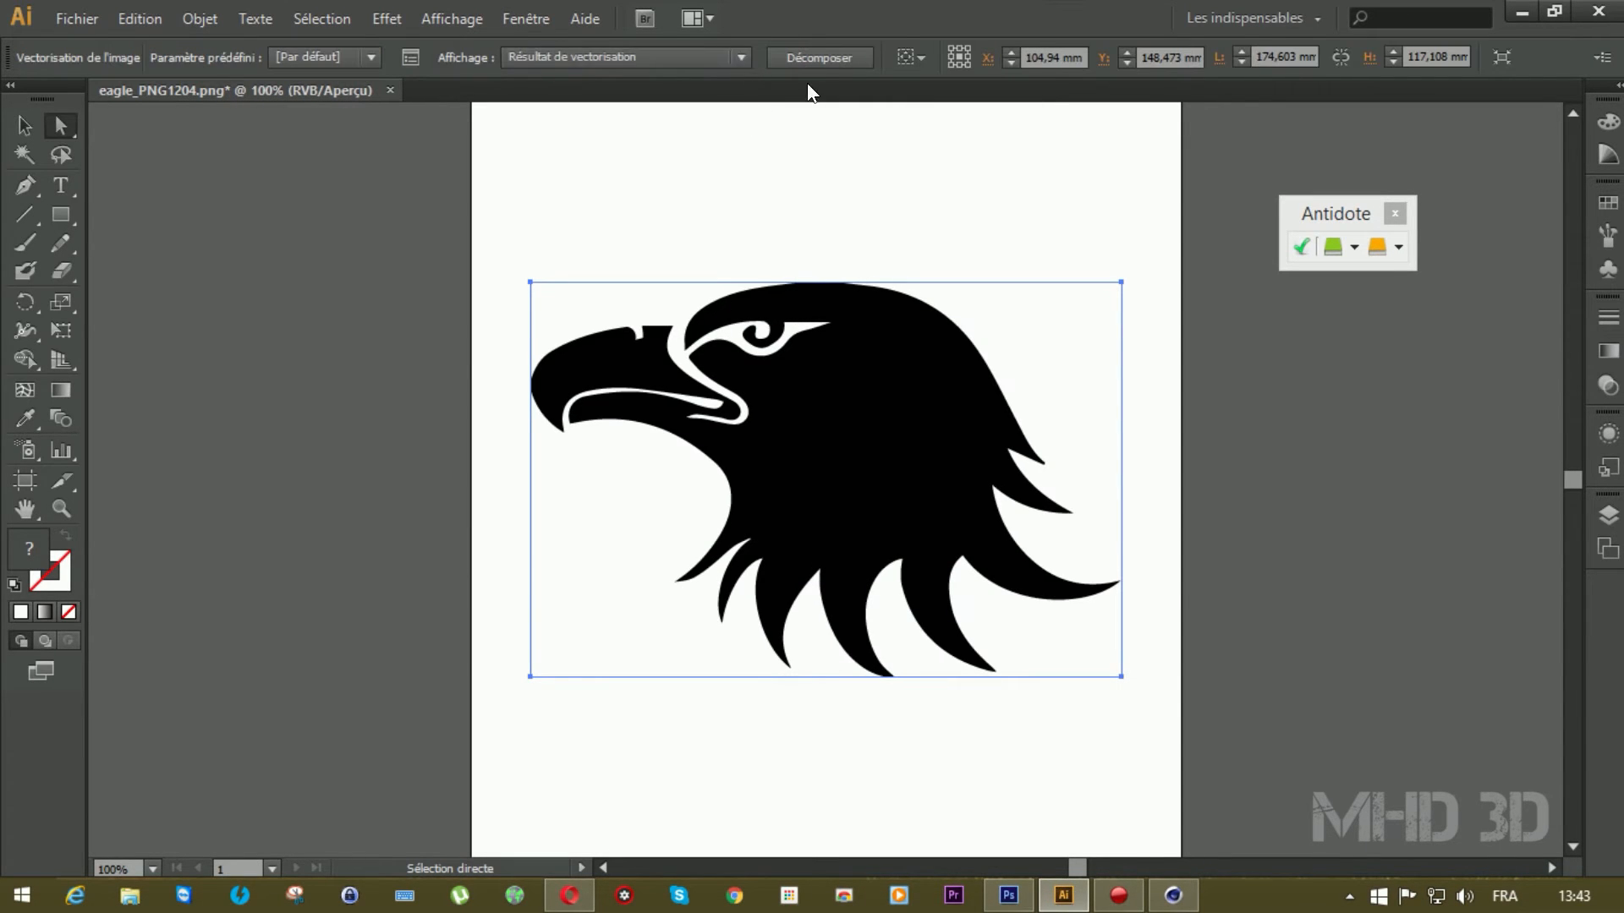
left_click(814, 58)
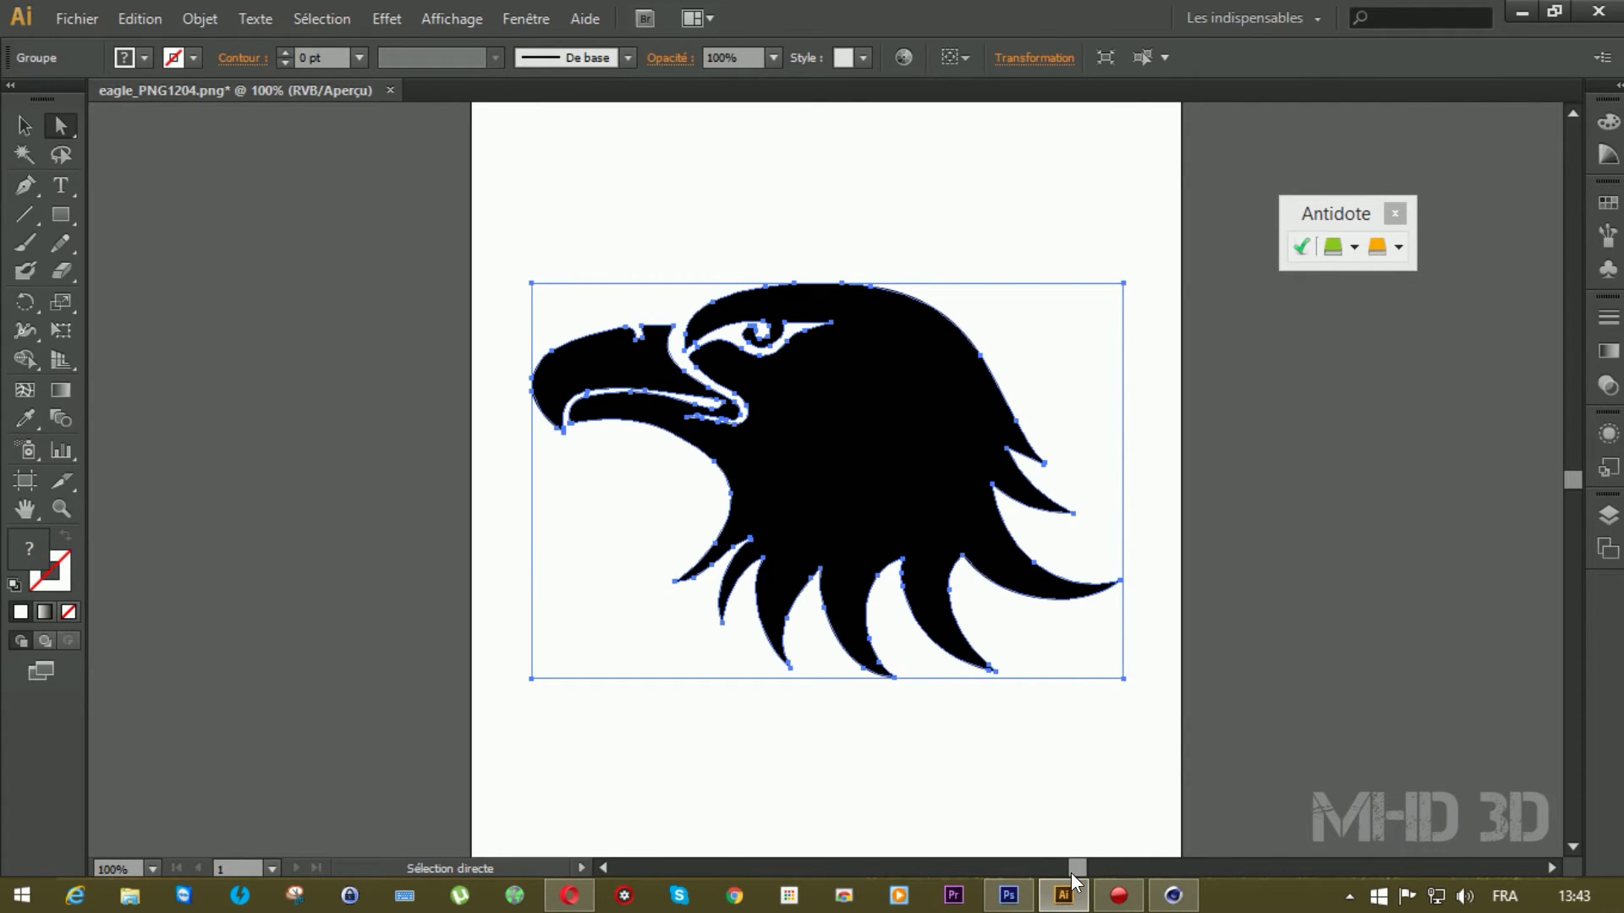
left_click_drag(1076, 868, 1054, 871)
left_click_drag(1242, 476, 491, 474)
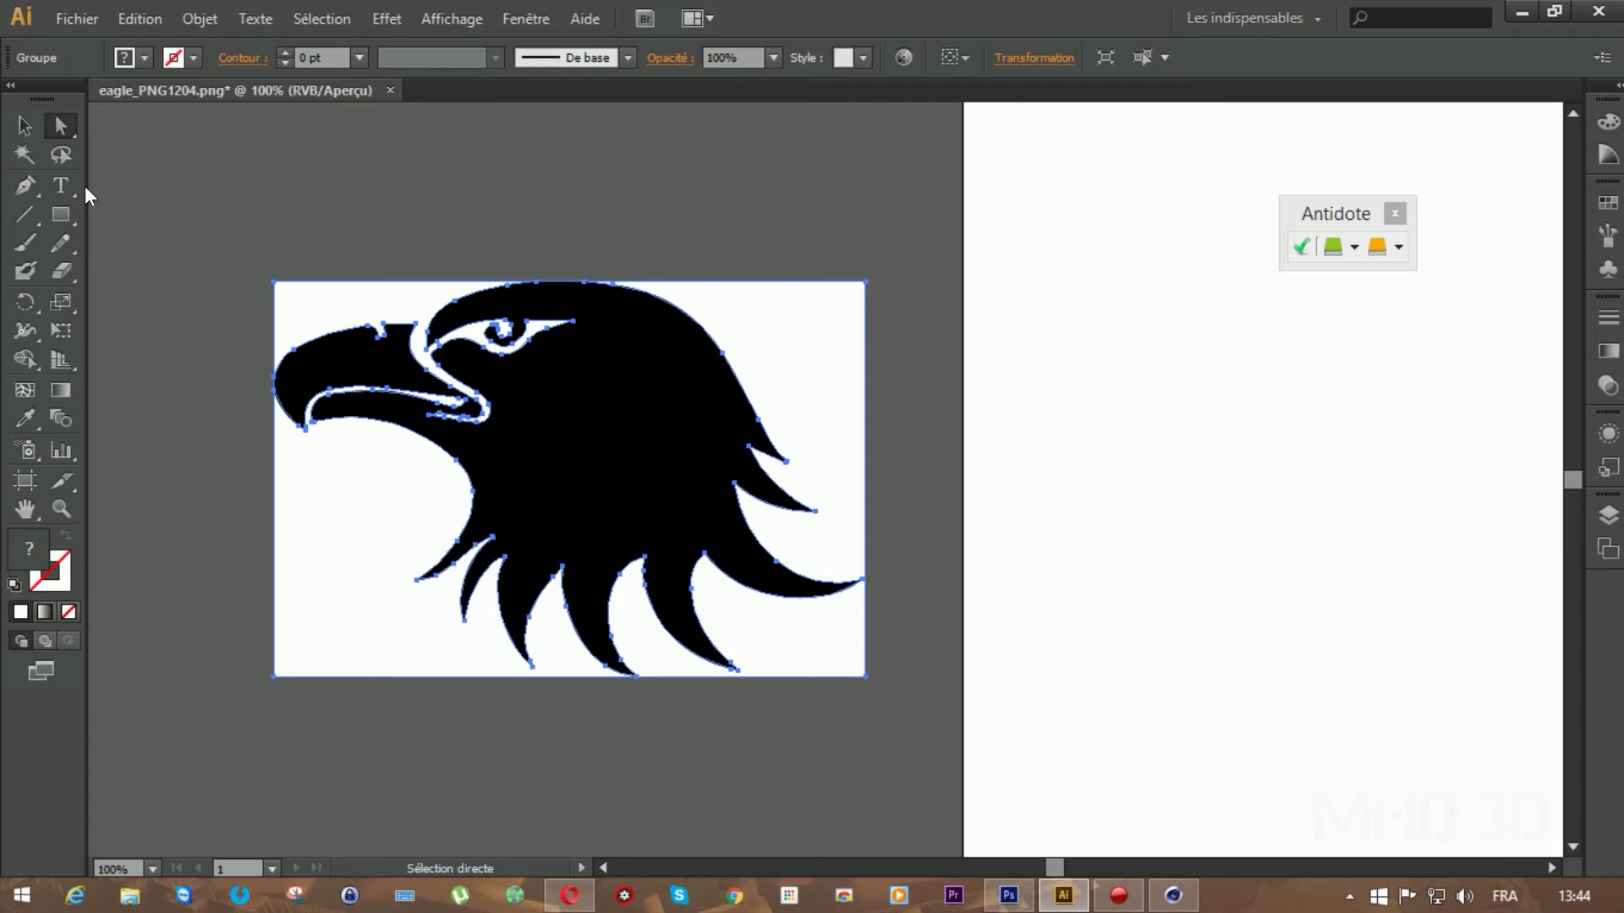
Delete the upper-right, lower-right and lower-left corner anchor points of the white background shape around the eagle
left_click(864, 286)
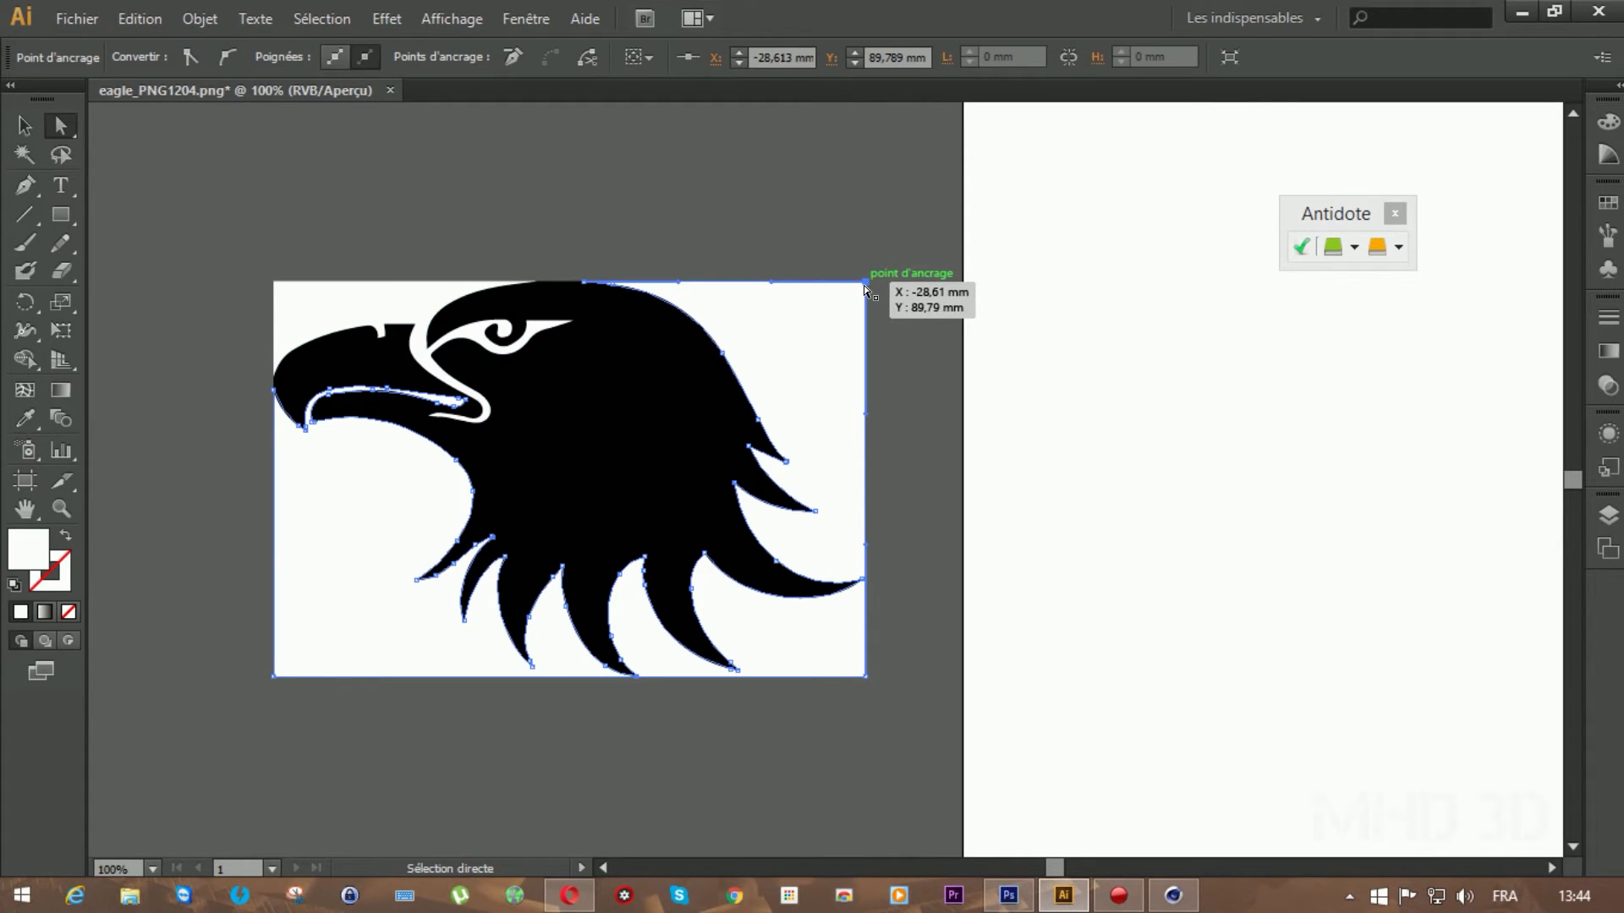
key("Delete")
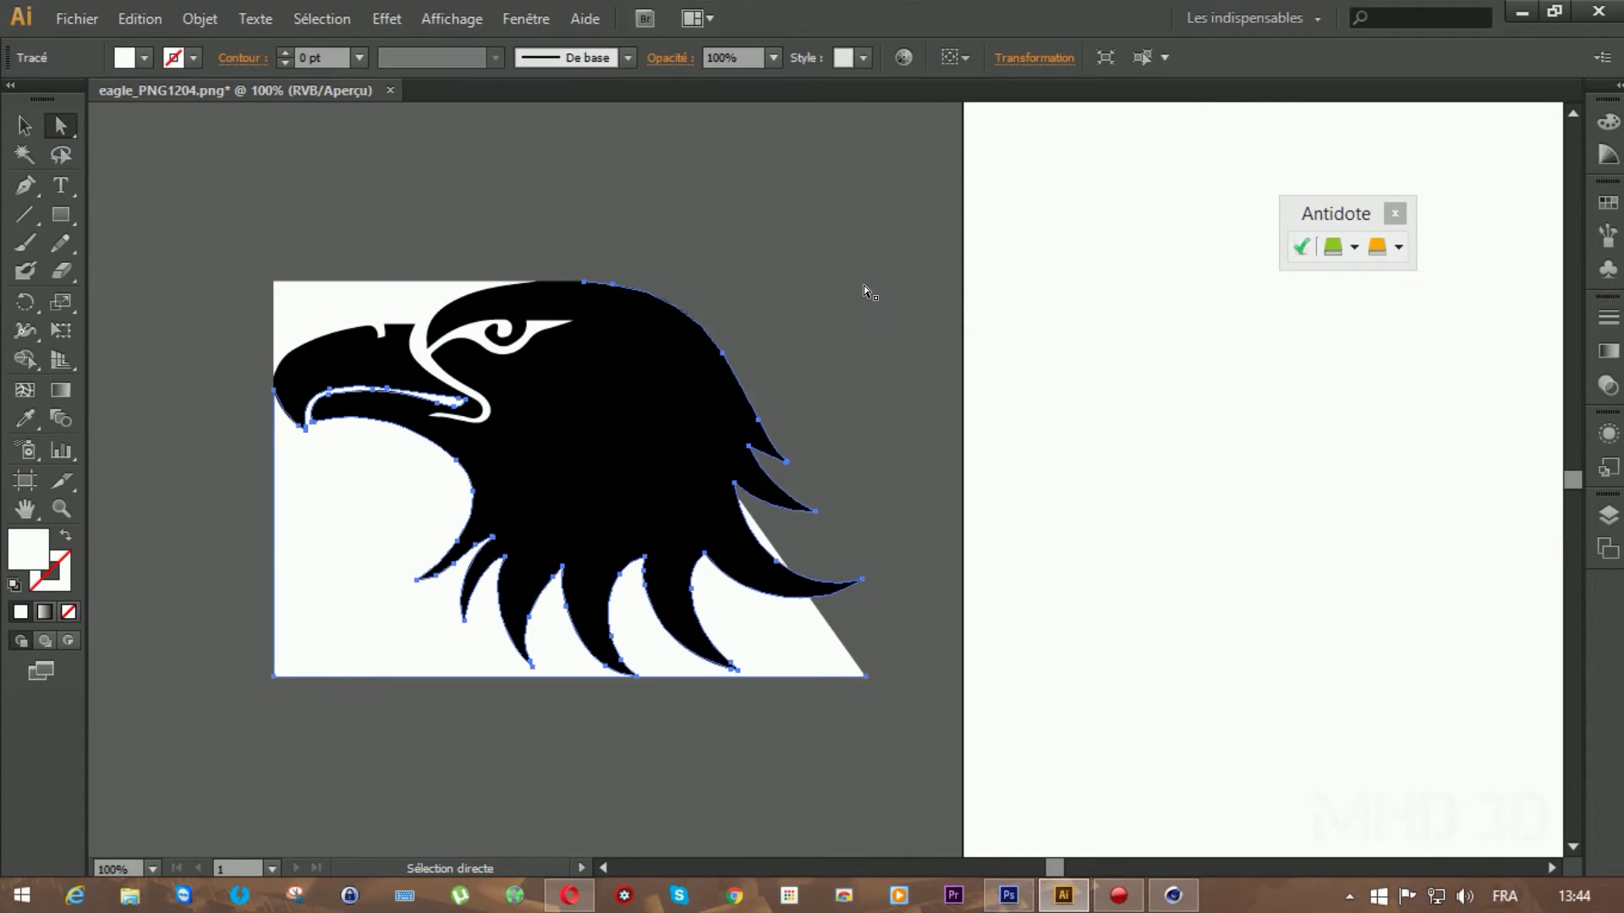
left_click(864, 678)
key("Delete")
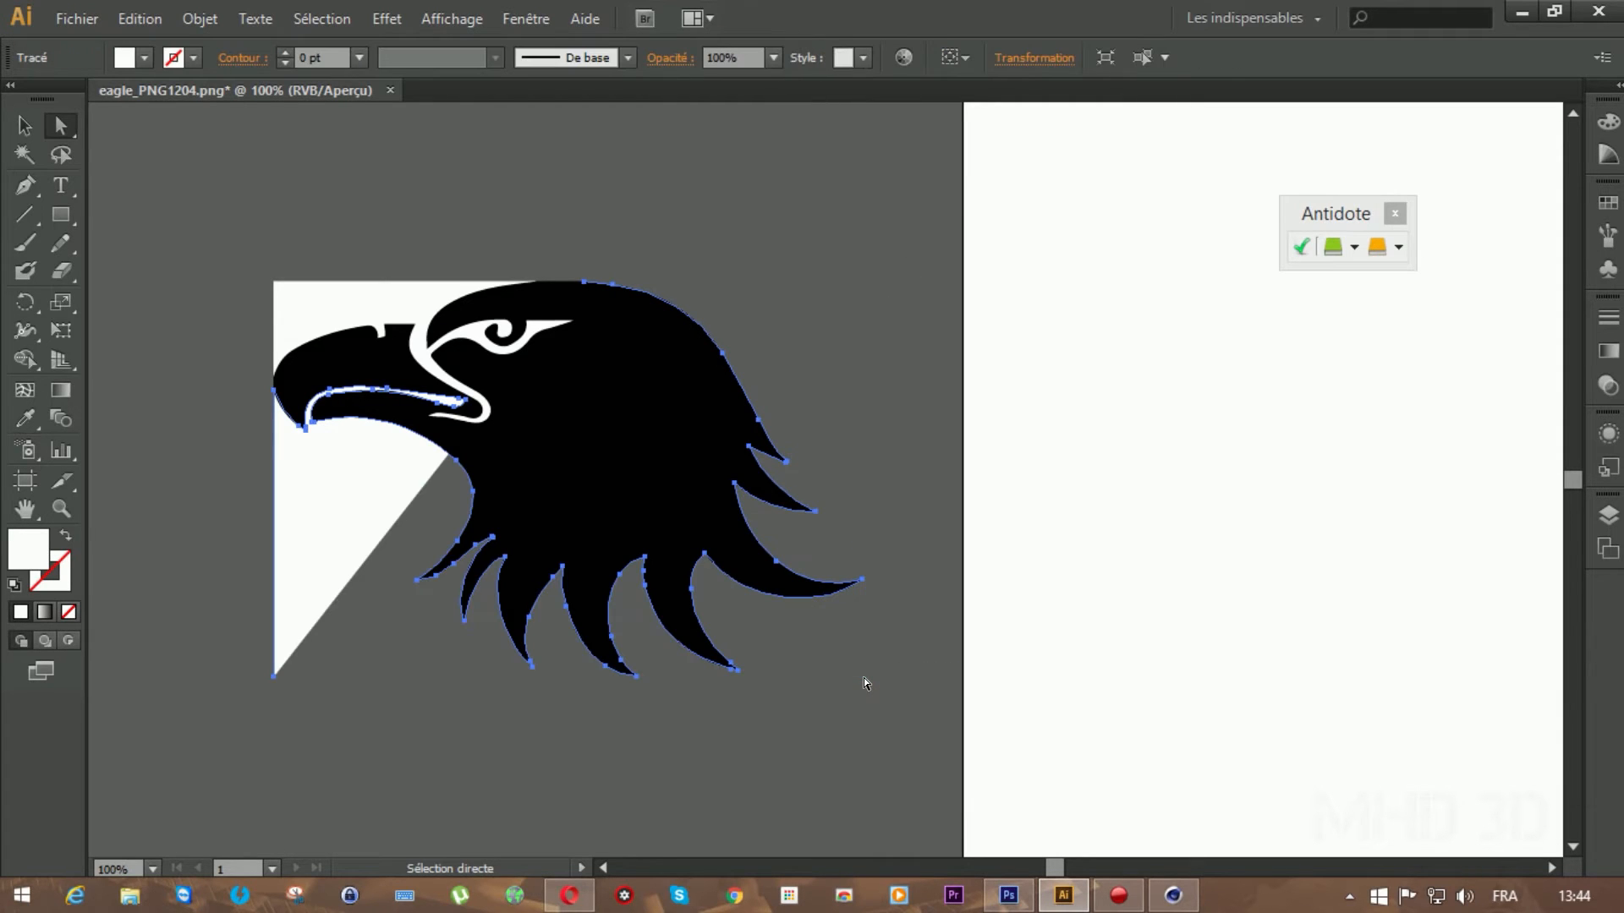
left_click(272, 681)
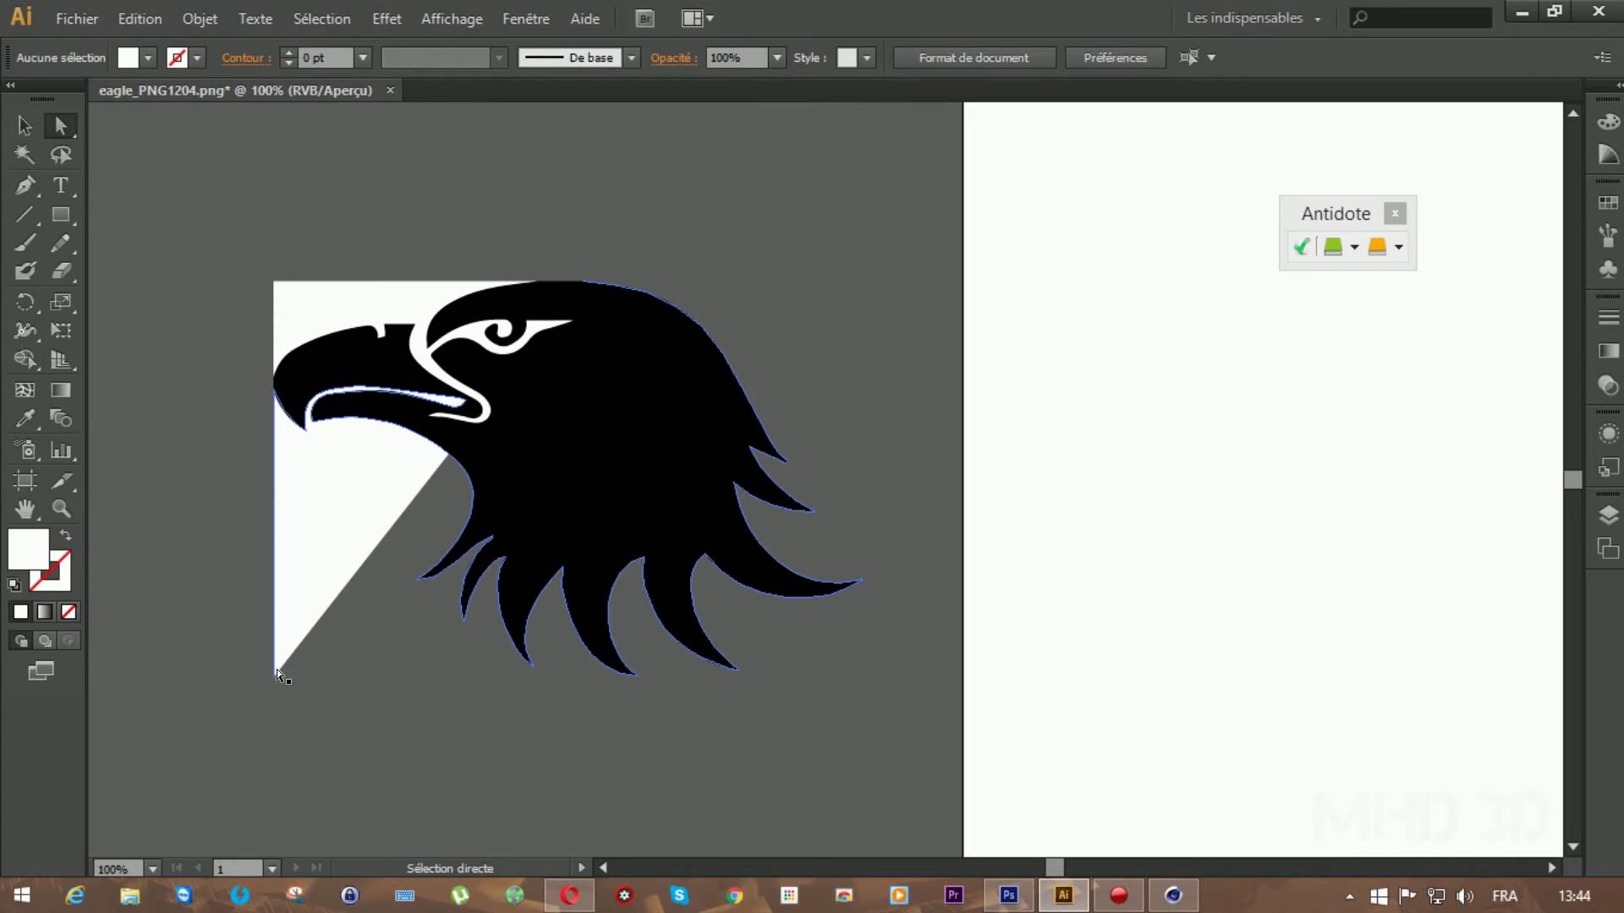
left_click(272, 676)
key("Delete")
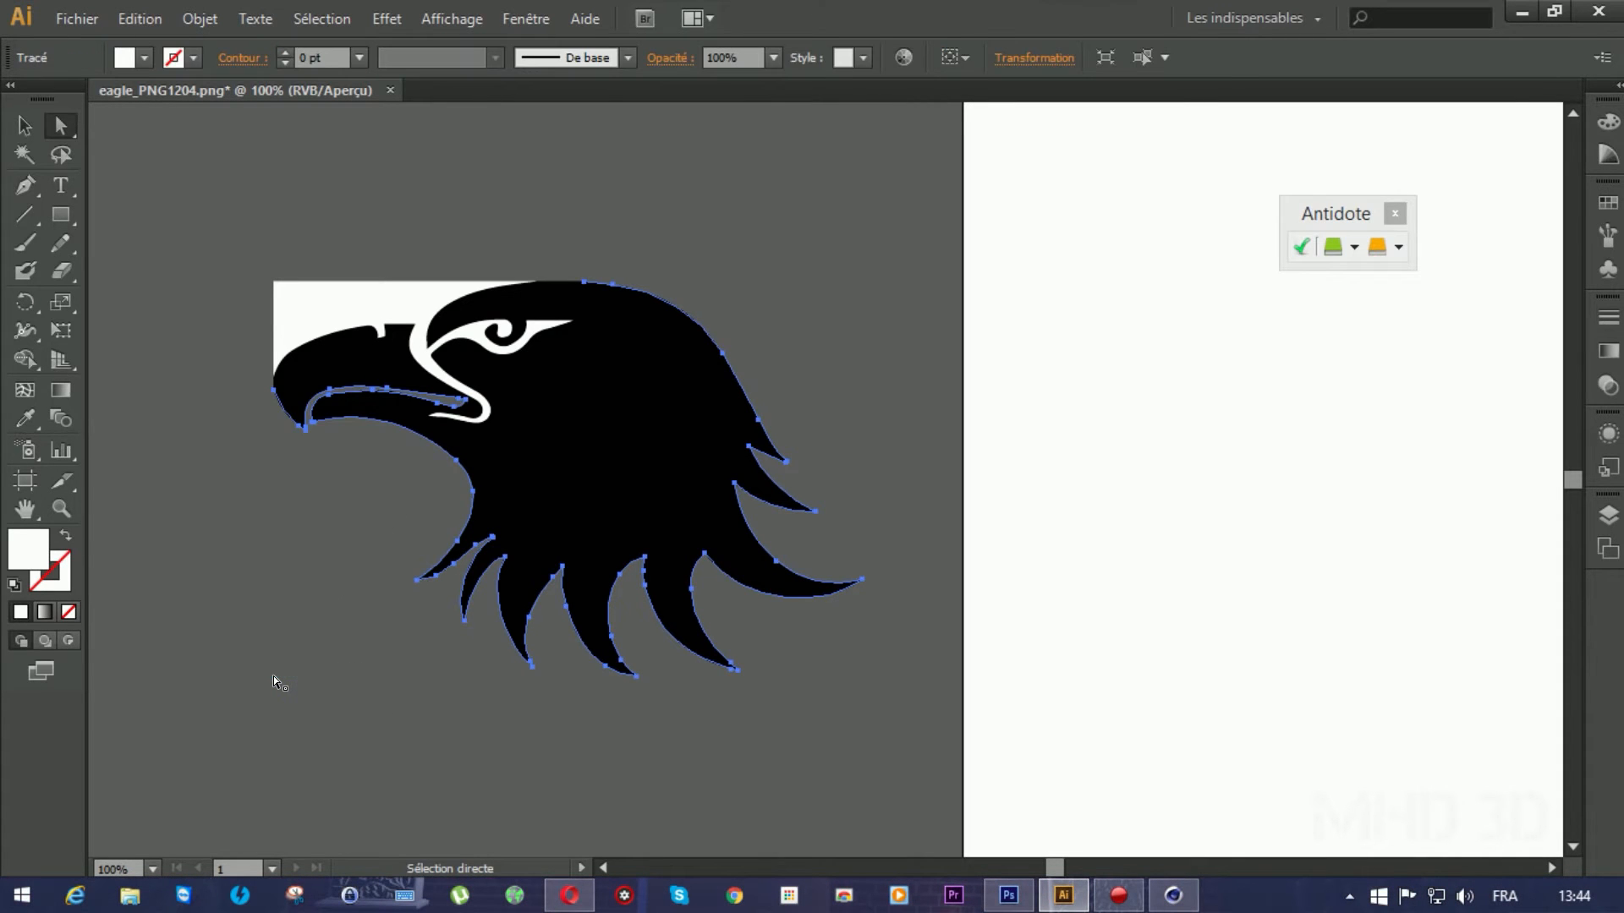
Delete the upper-left corner of the white background and all remaining white shapes, leaving only the black eagle silhouette
left_click(277, 289)
left_click(277, 290)
key("Delete")
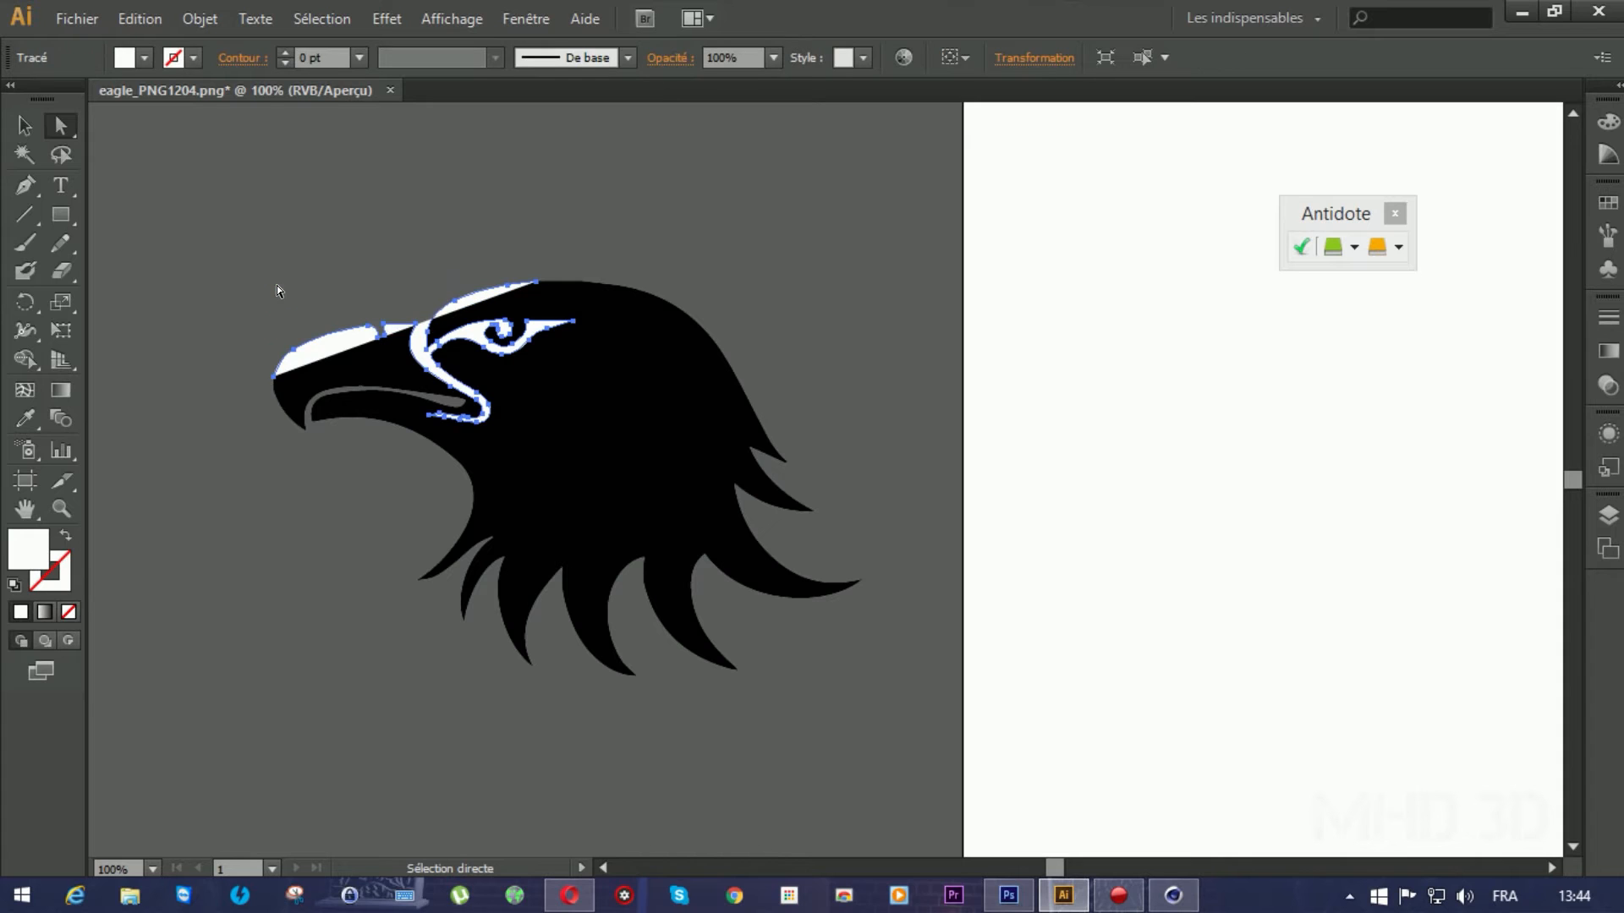
key("Delete")
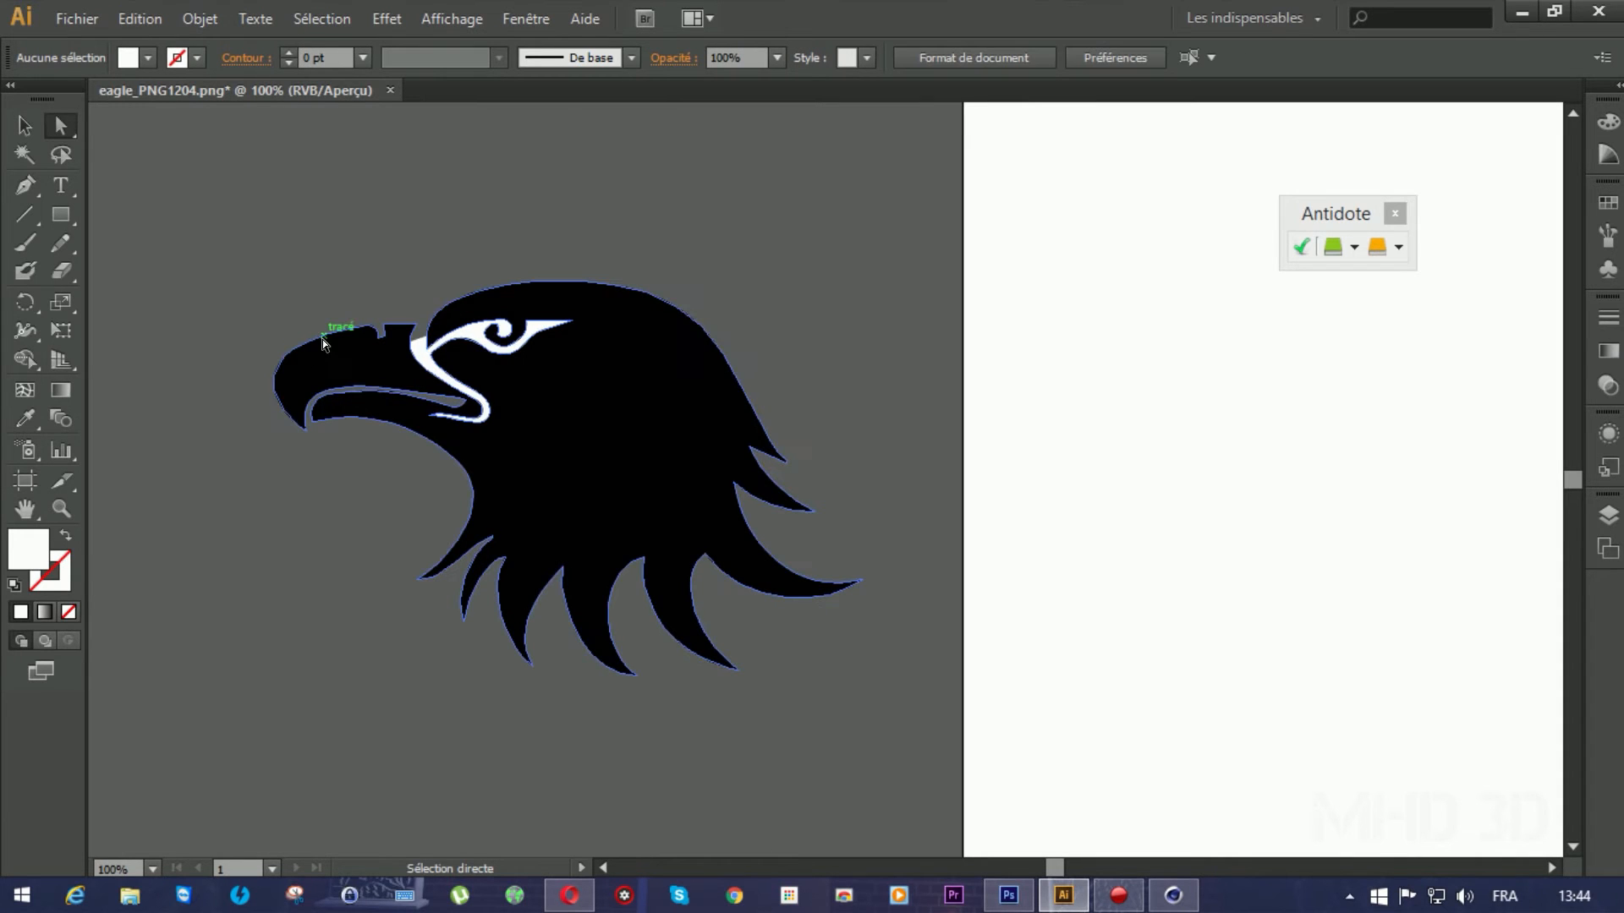
left_click(416, 357)
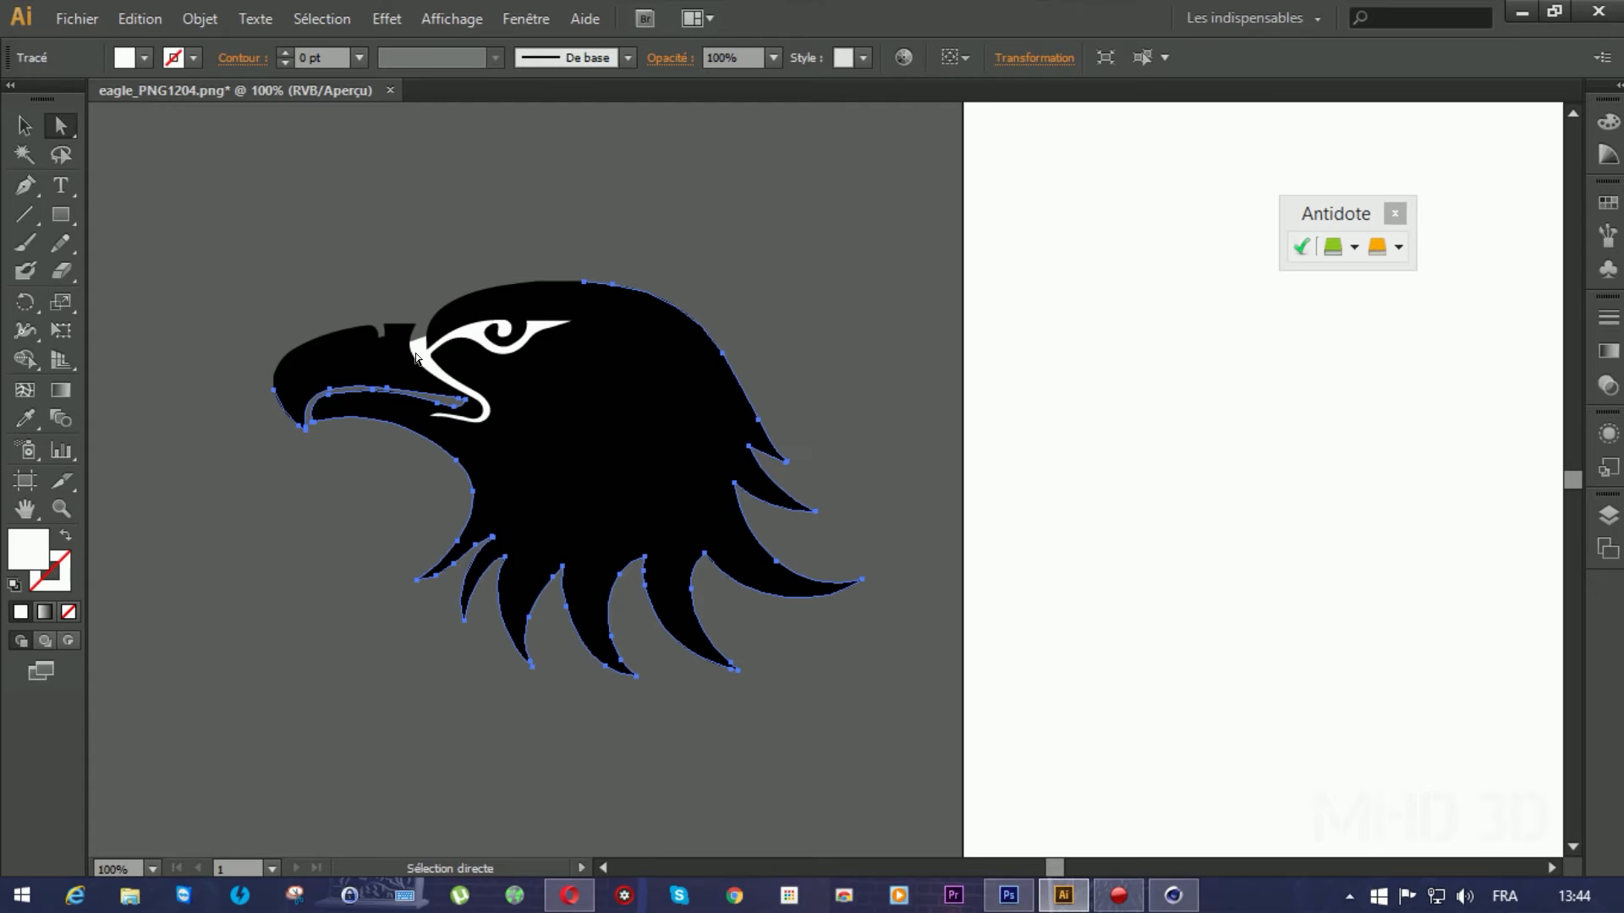
key("Delete")
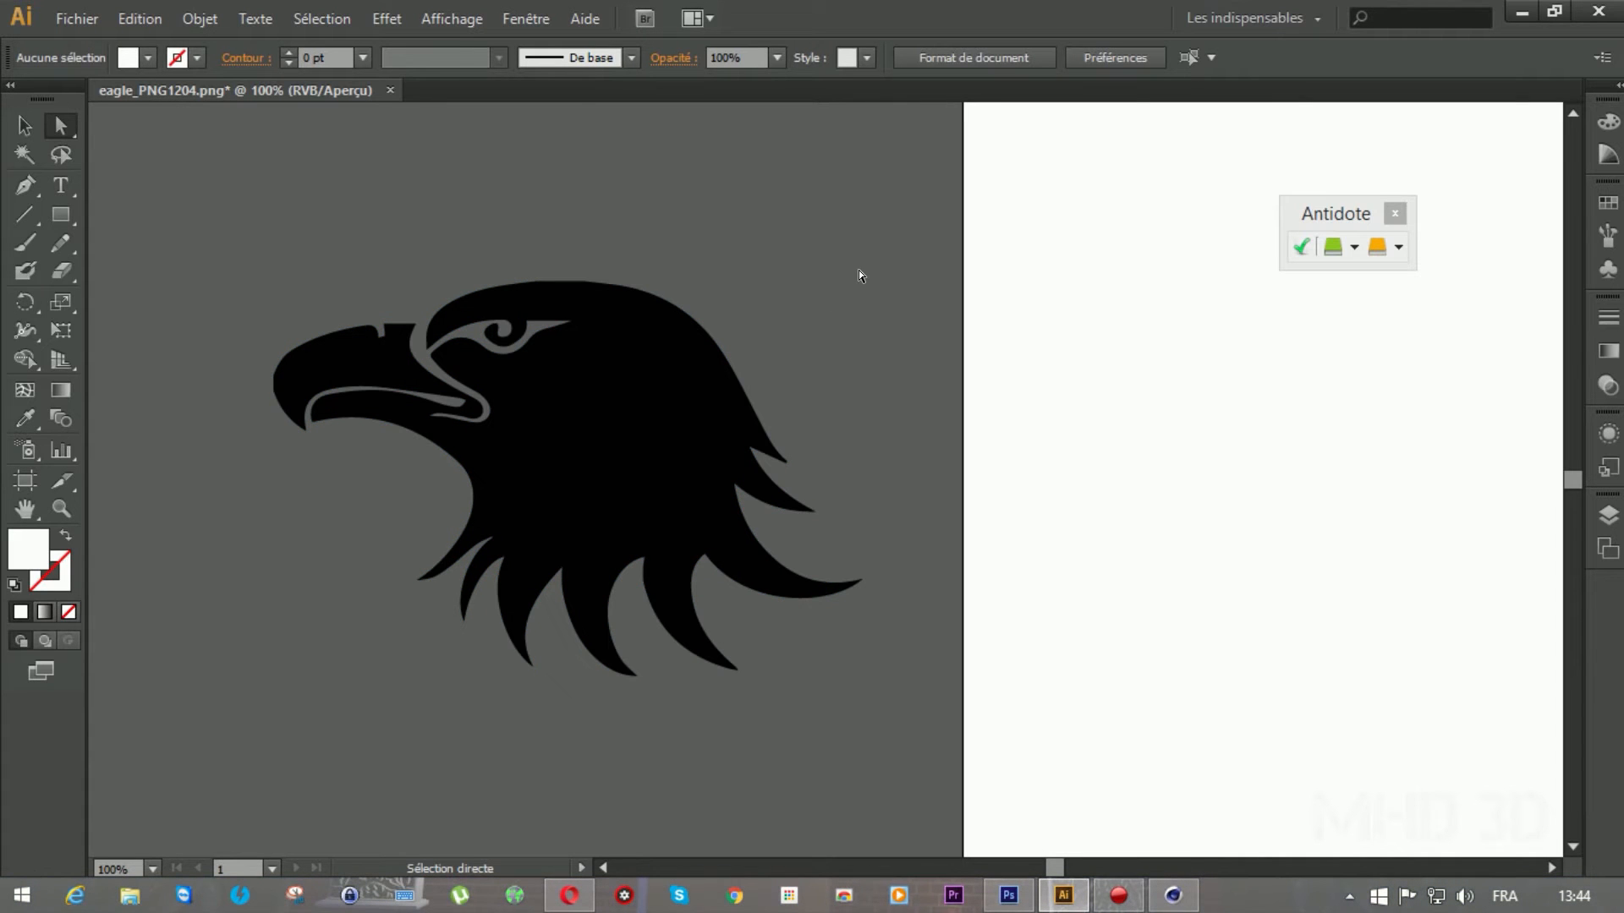
Save the eagle as the Illustrator file eagle_PNG1204.ai in the Illustrator 8 version
left_click(97, 11)
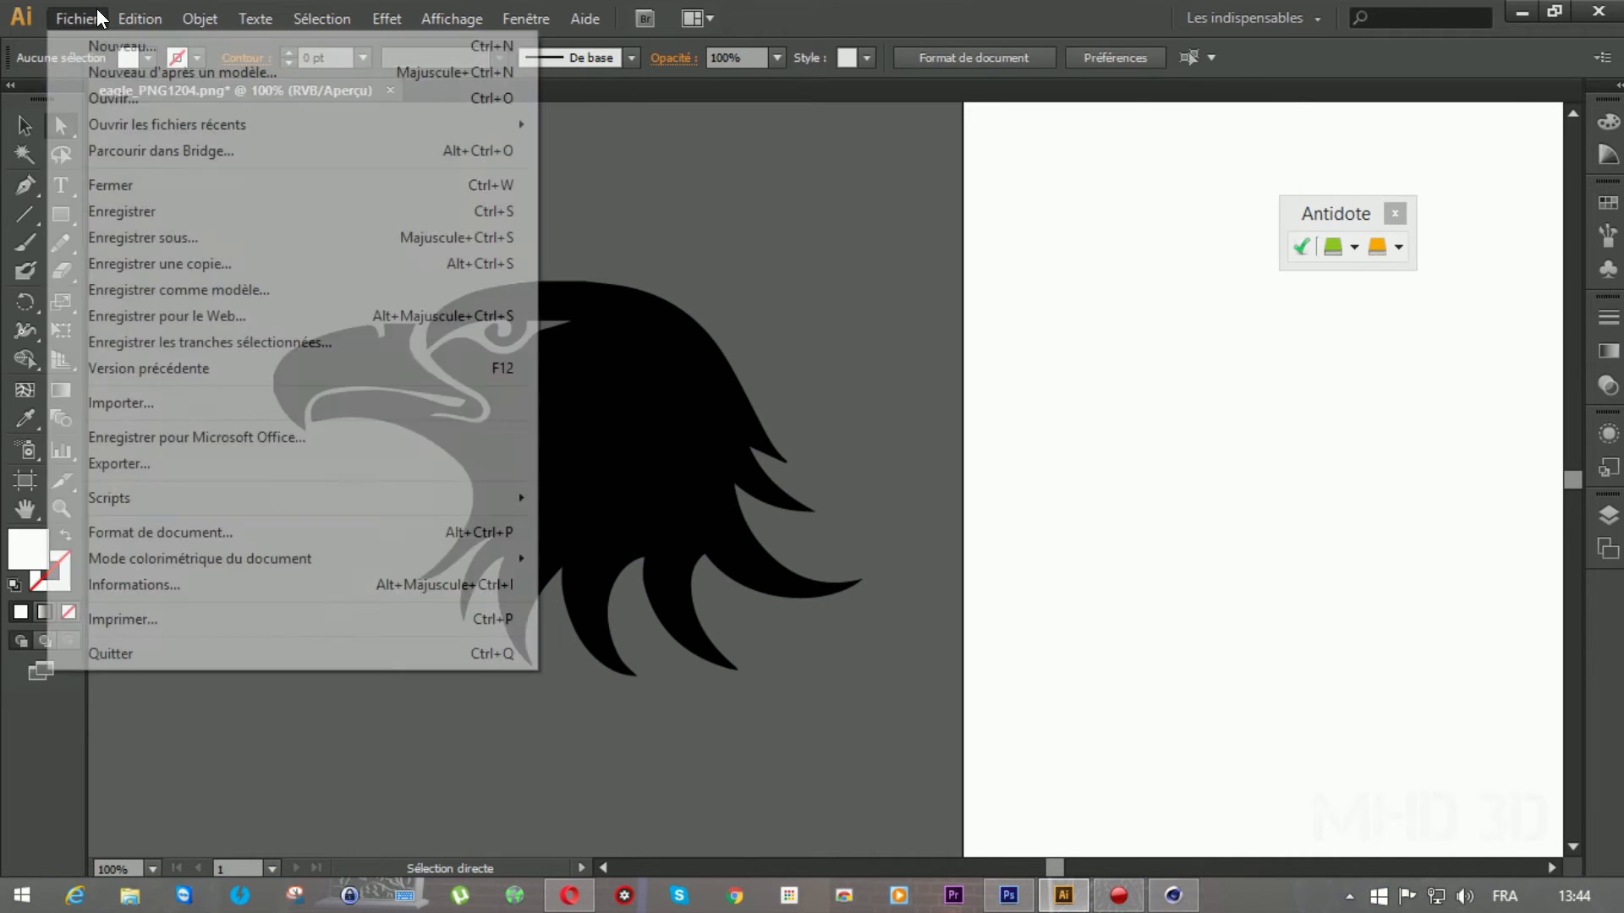
left_click(132, 238)
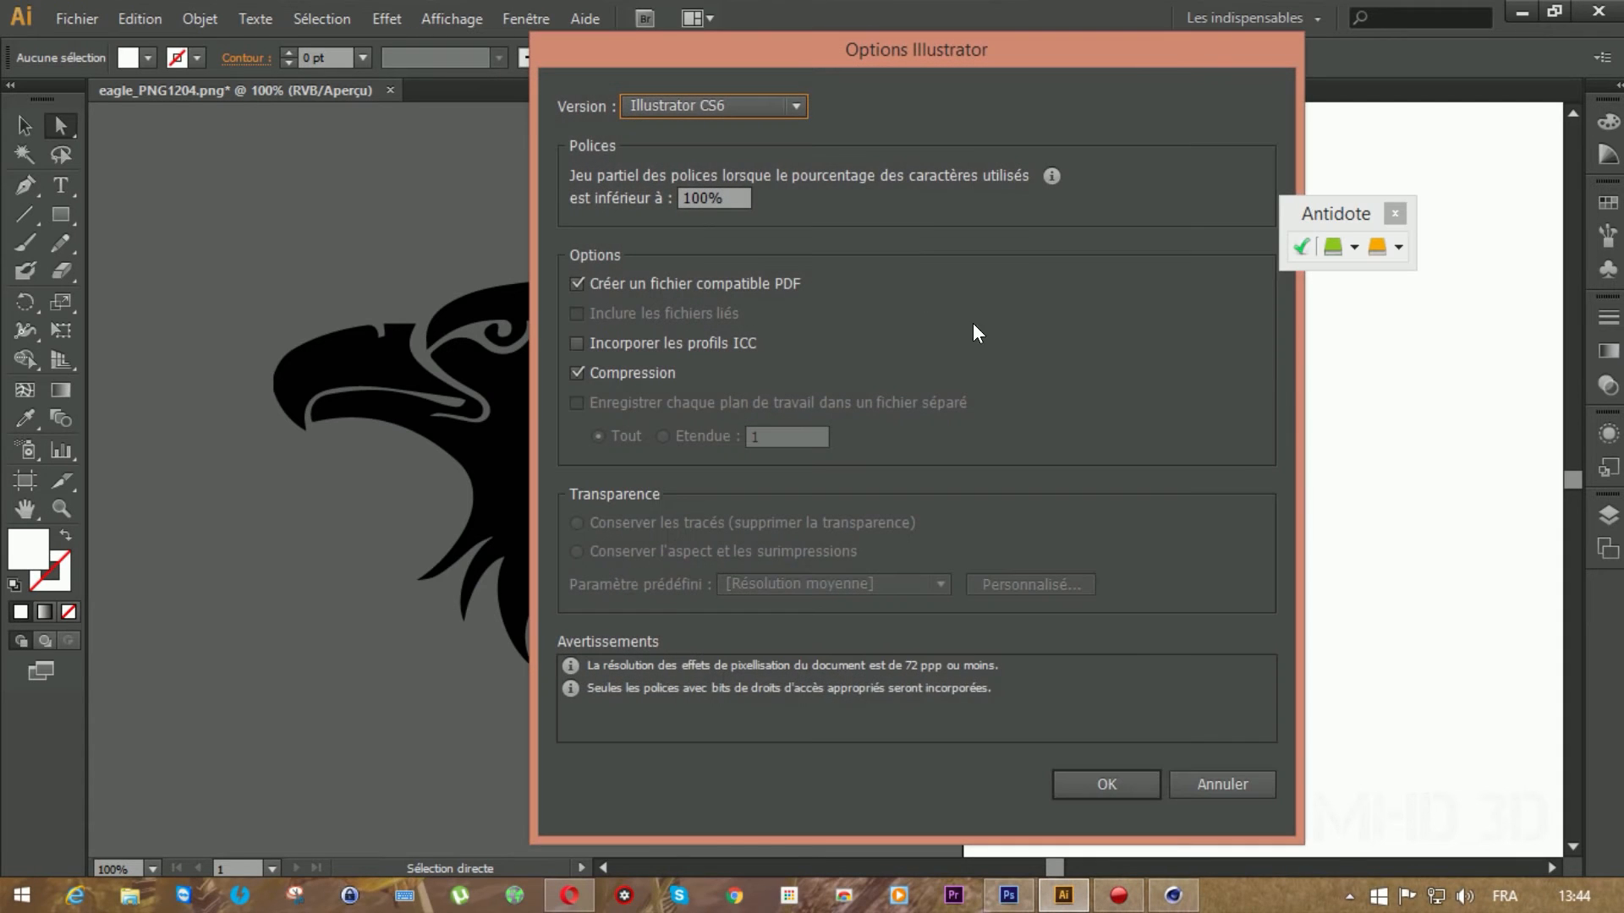
left_click(795, 105)
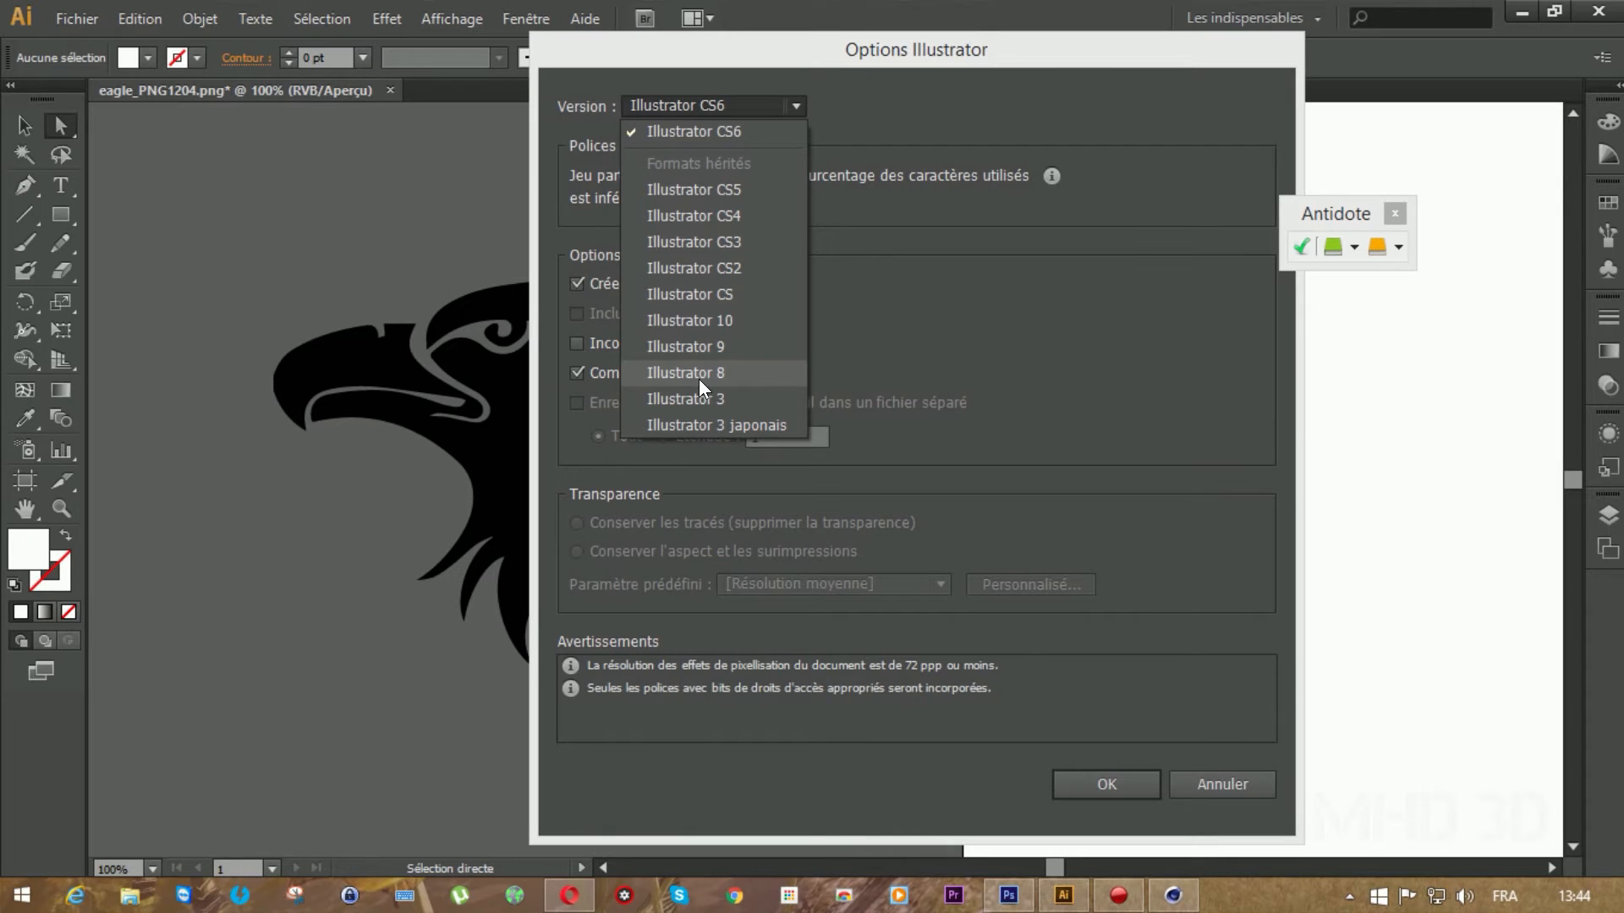
left_click(699, 379)
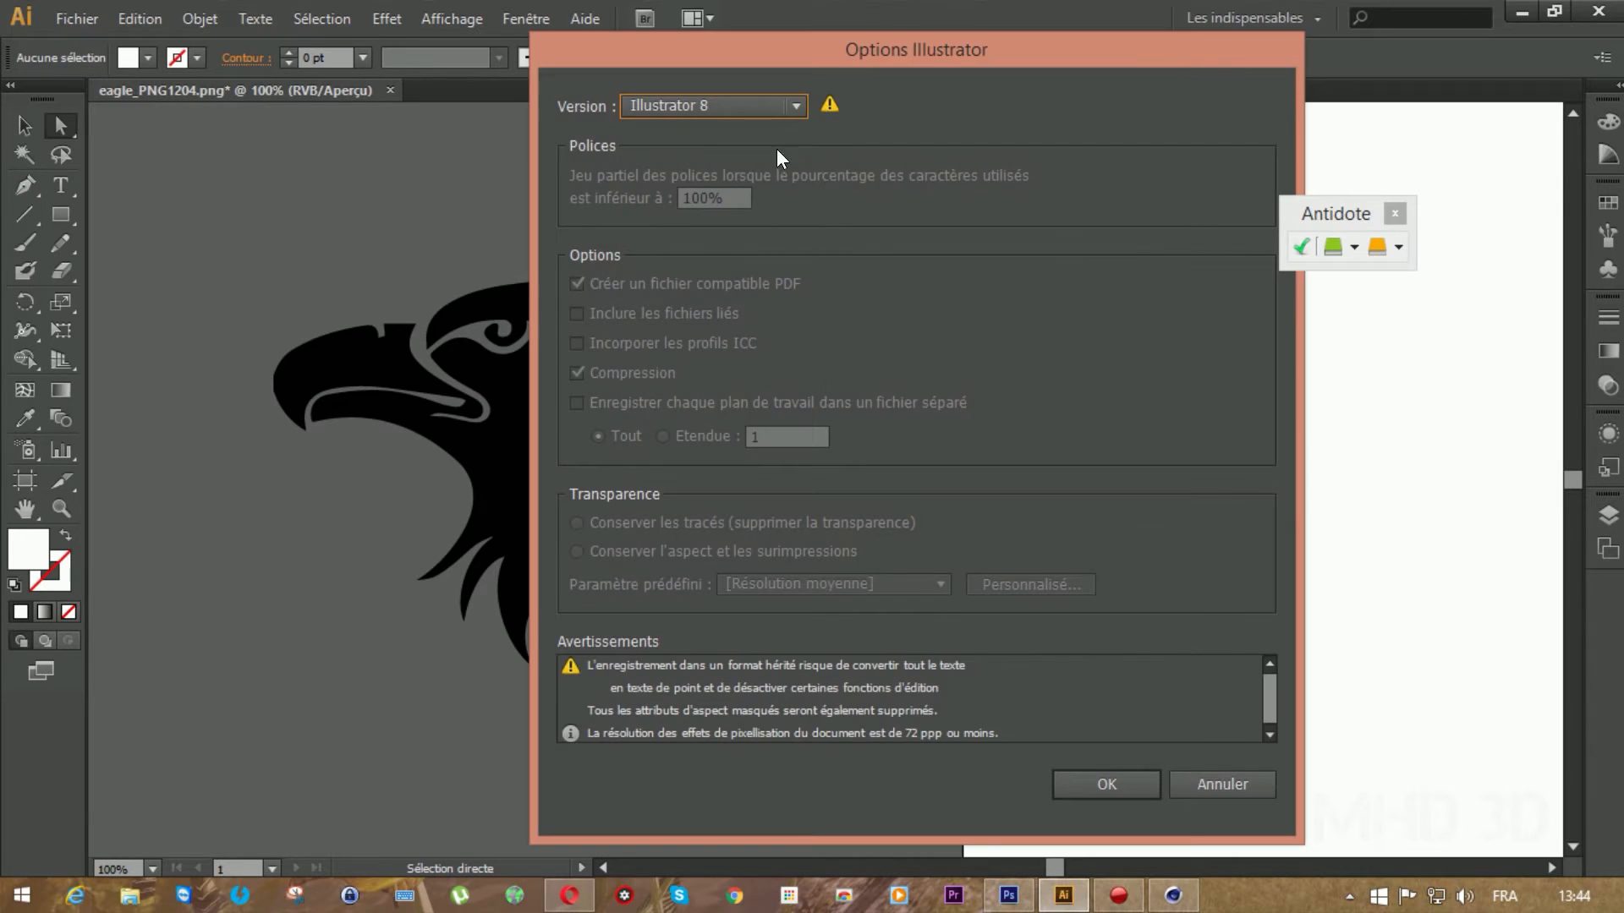
left_click(1100, 776)
left_click(895, 490)
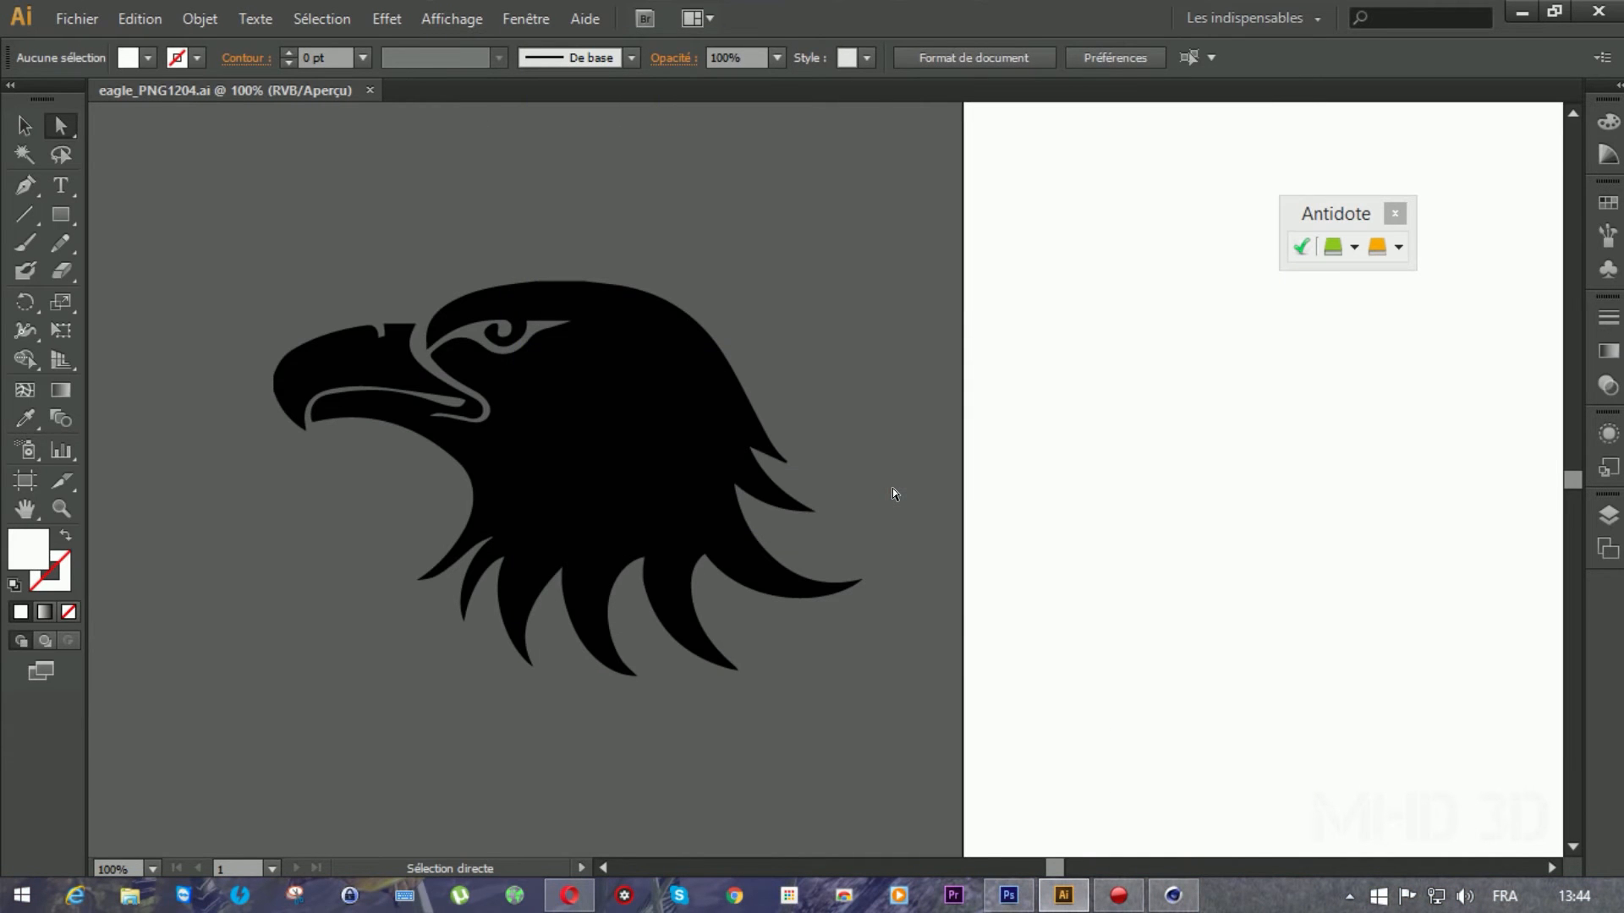
Switch to Cinema 4D and hide the horse's Extrusion object in the viewport
left_click(1173, 895)
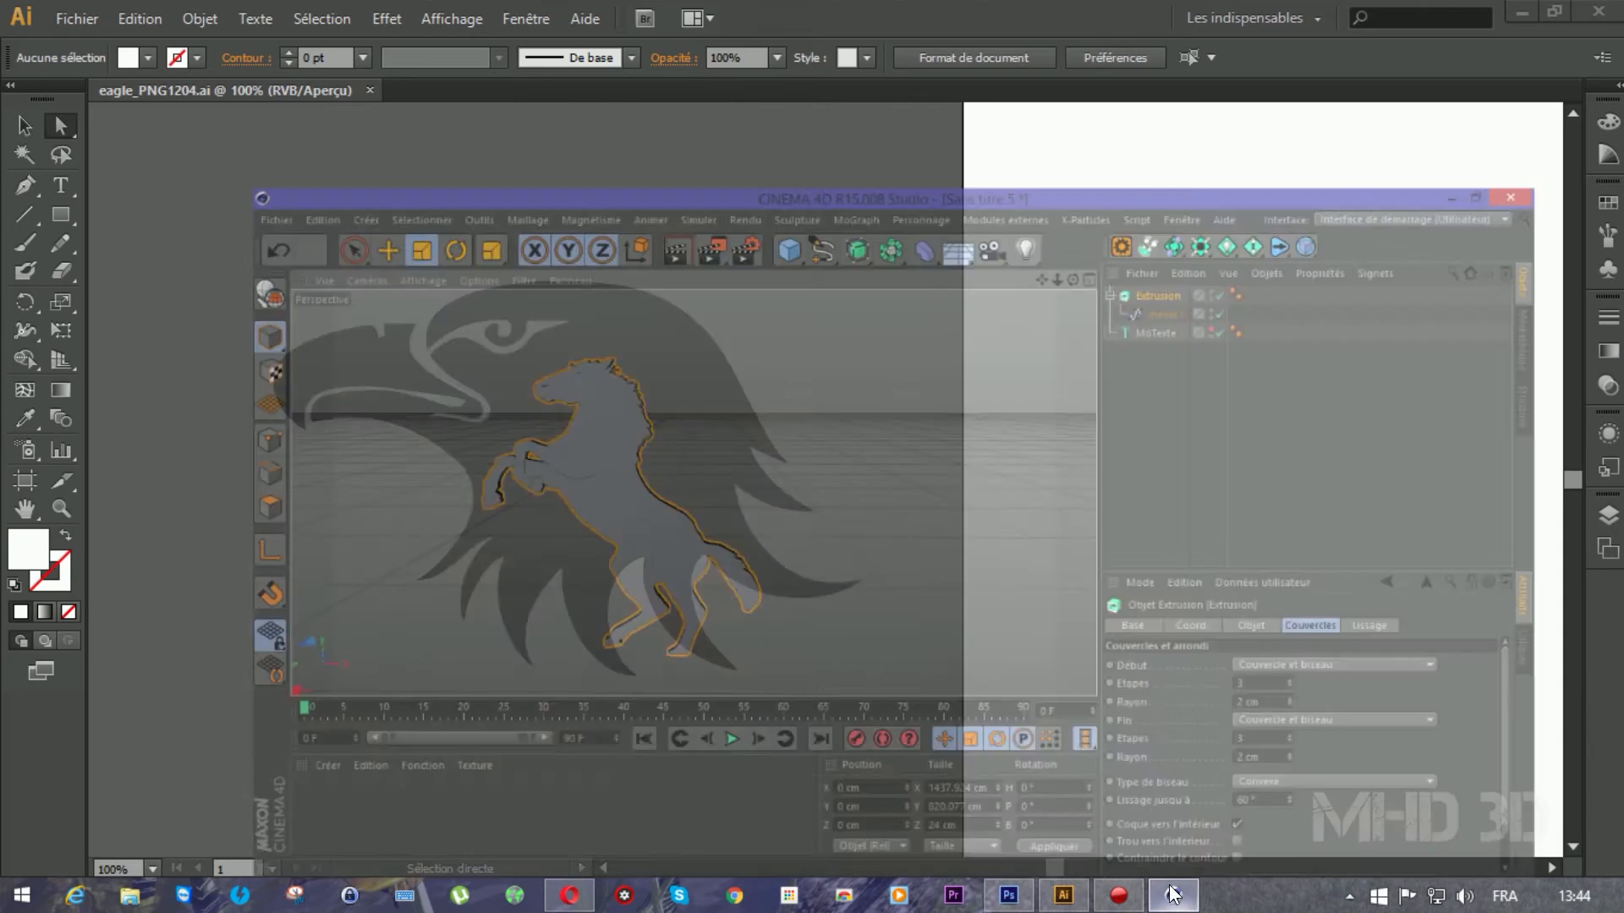
left_click(1219, 132)
left_click(1218, 132)
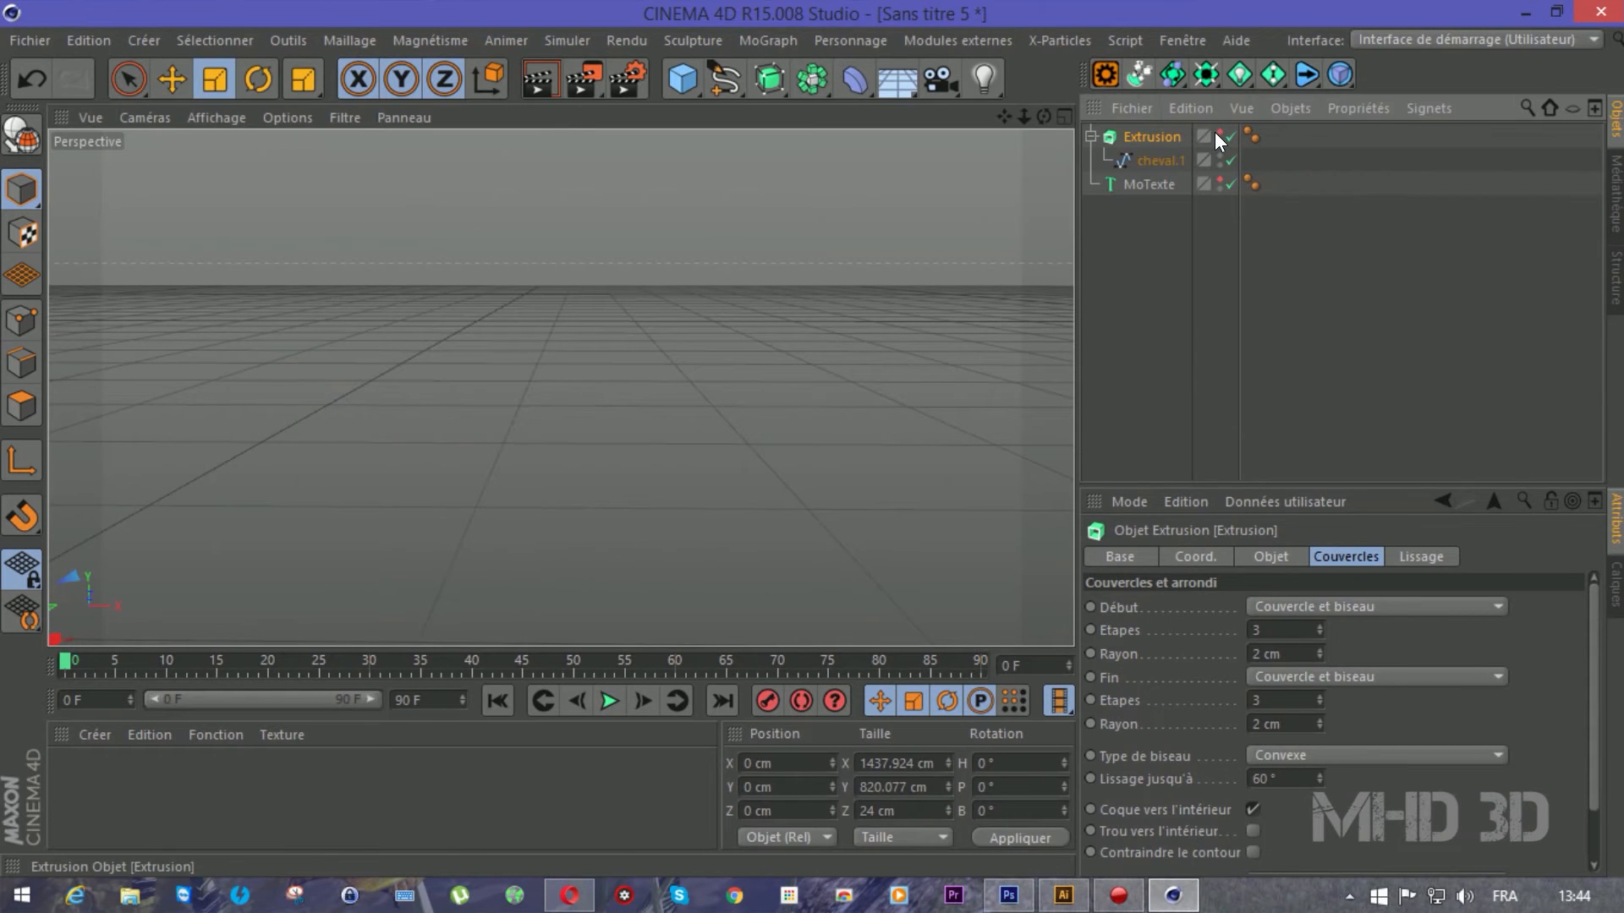
Merge the eagle_PNG1204 Illustrator file into the current scene as a spline
left_click(35, 39)
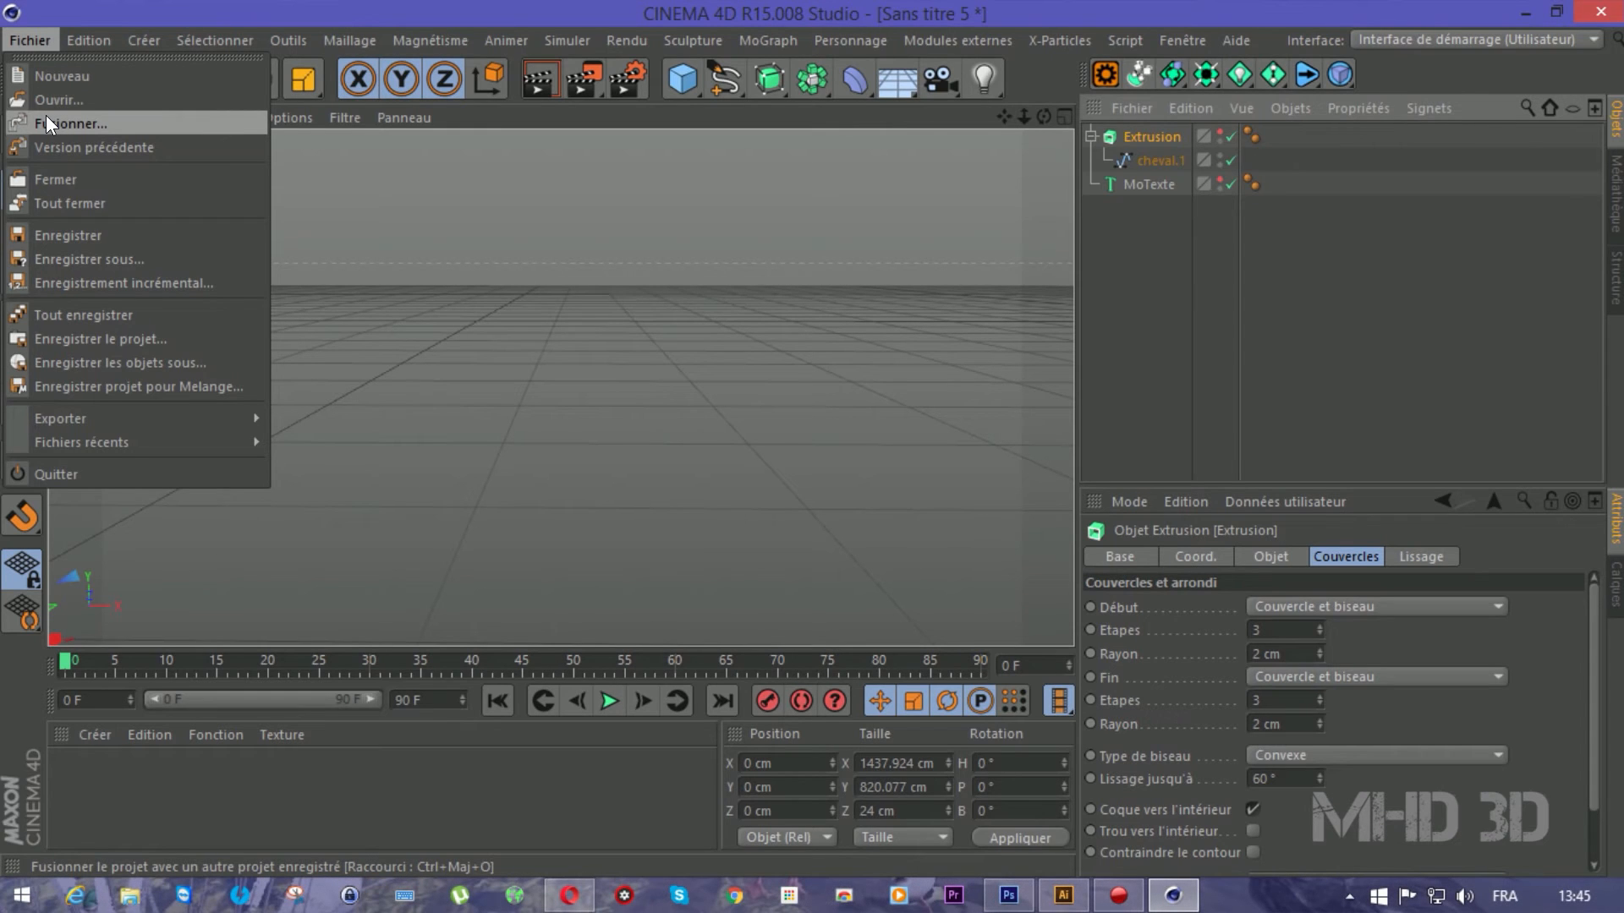
left_click(96, 130)
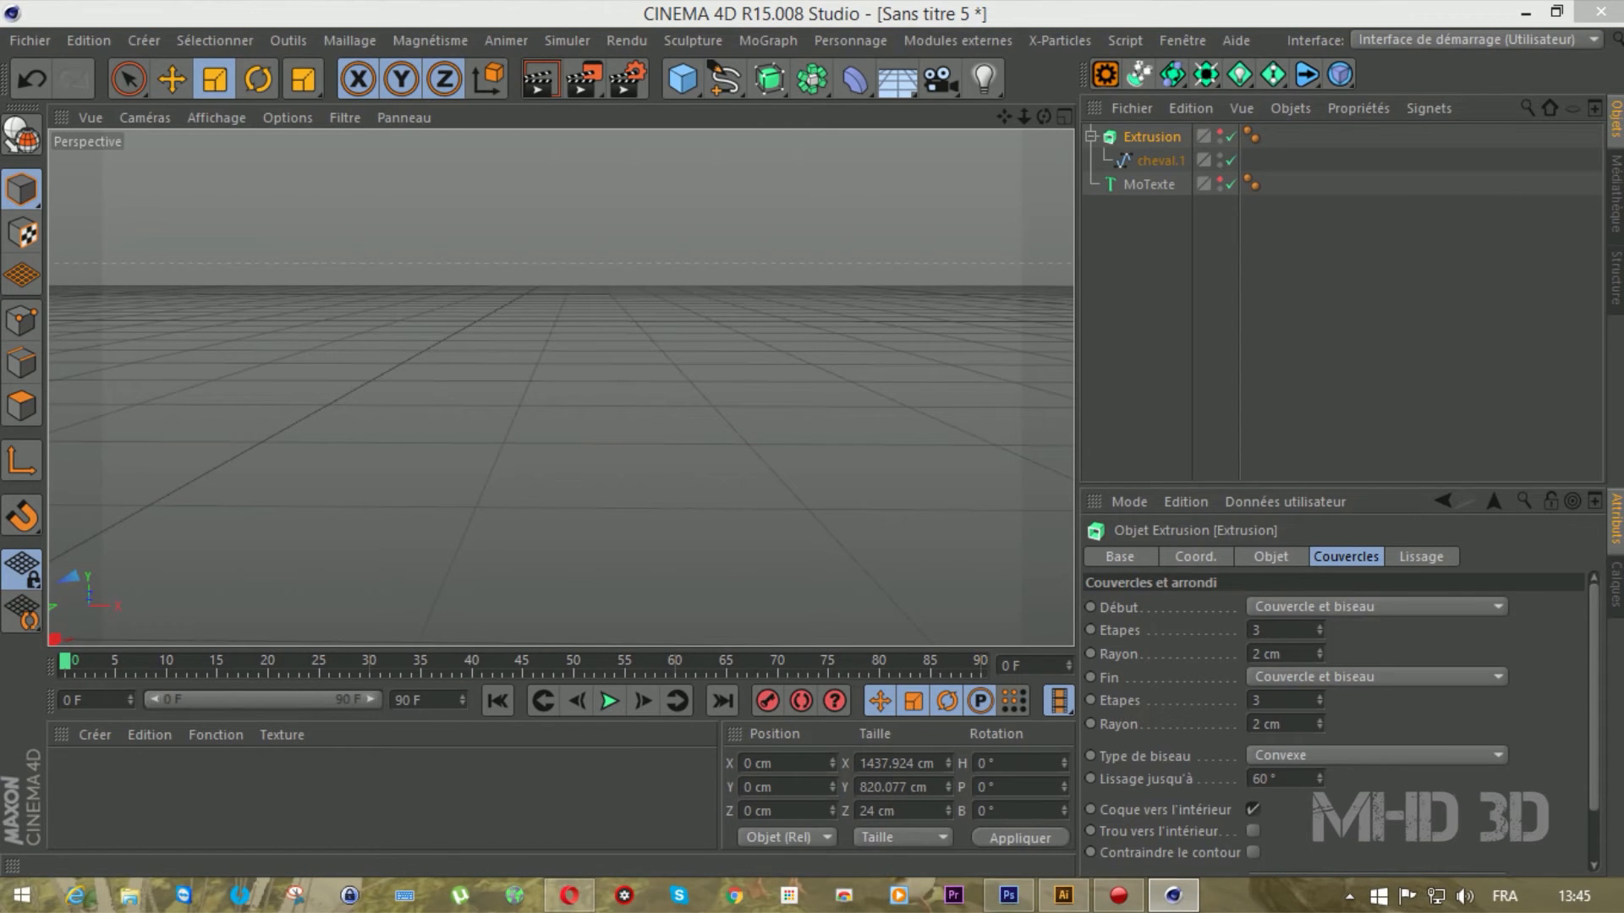
left_click(754, 675)
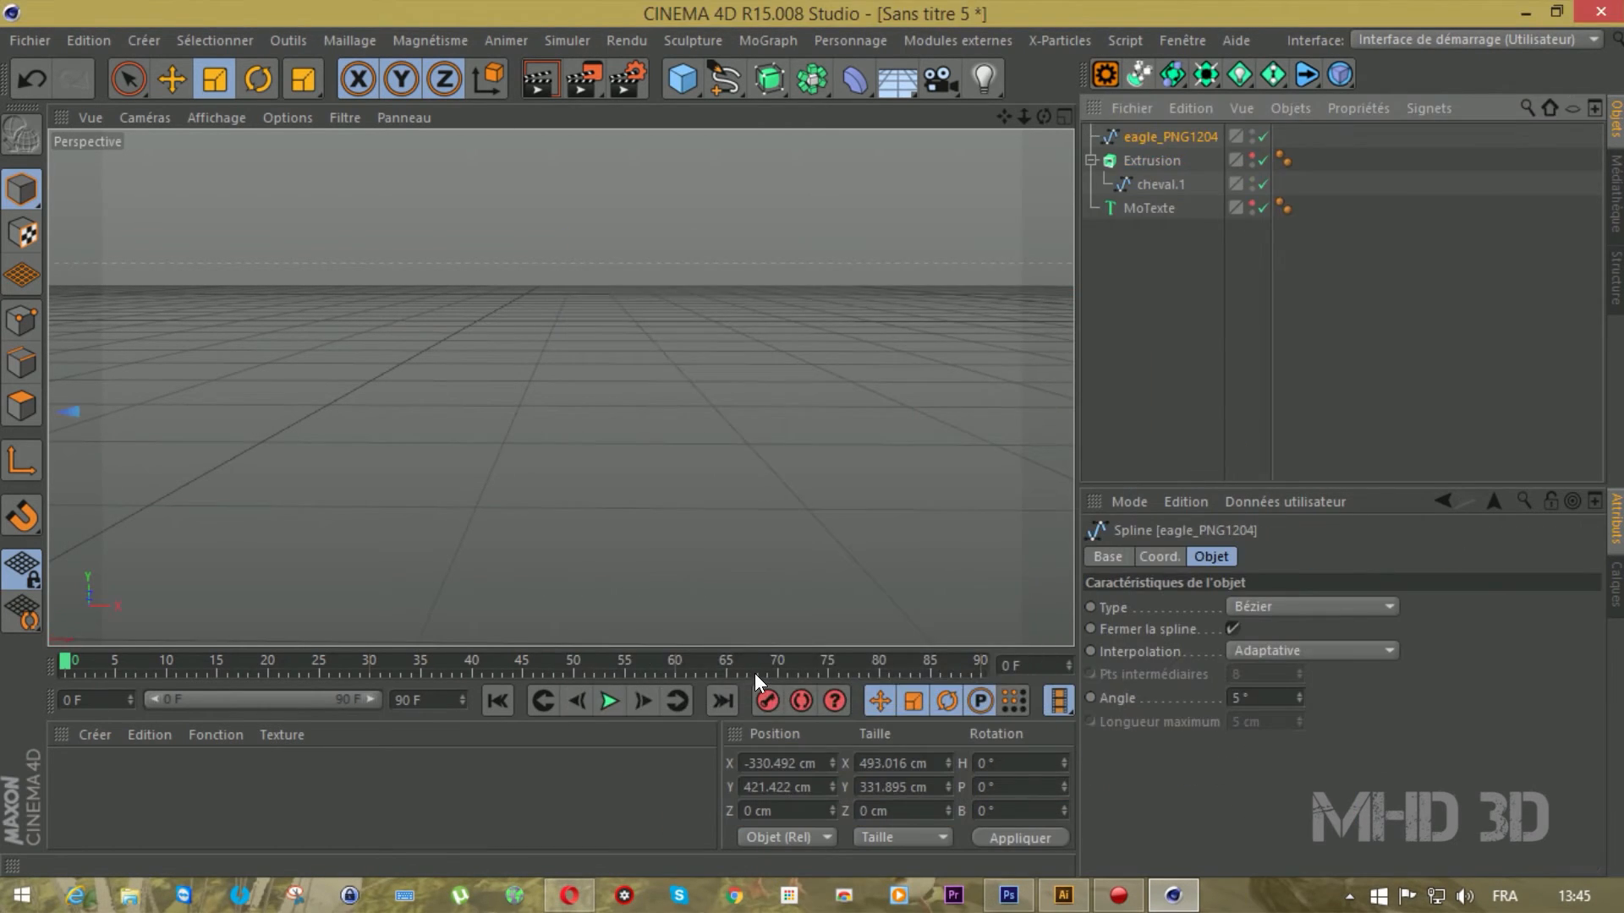
left_click_drag(1005, 118, 1432, 26)
scroll(672, 308, "up", 5)
scroll(671, 308, "up", 2)
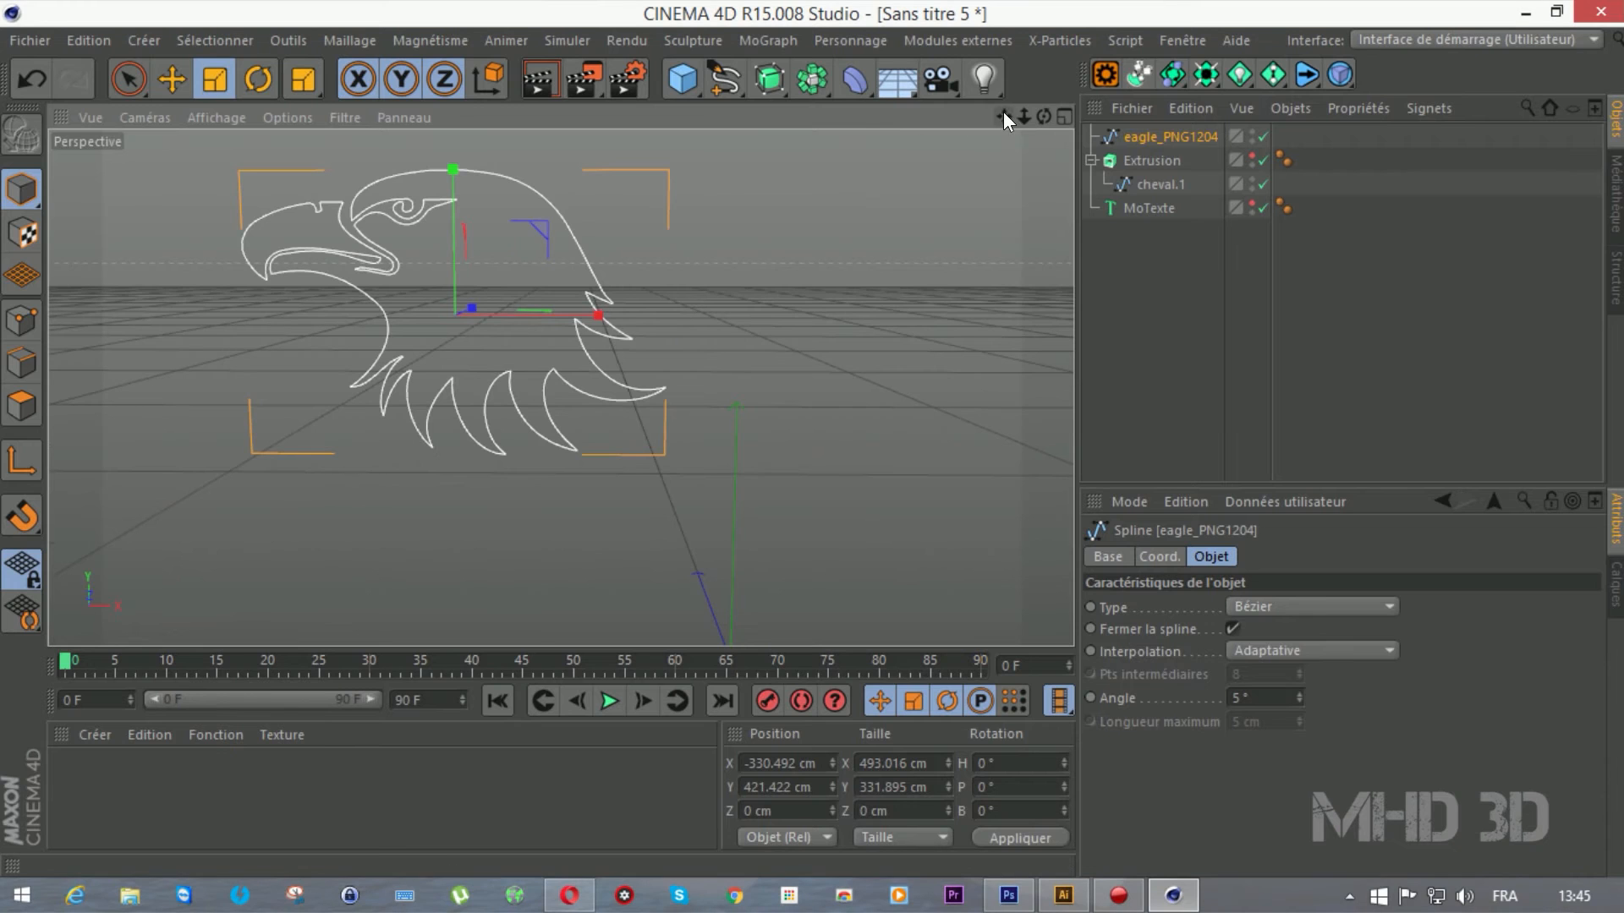
left_click_drag(1003, 111, 966, 144)
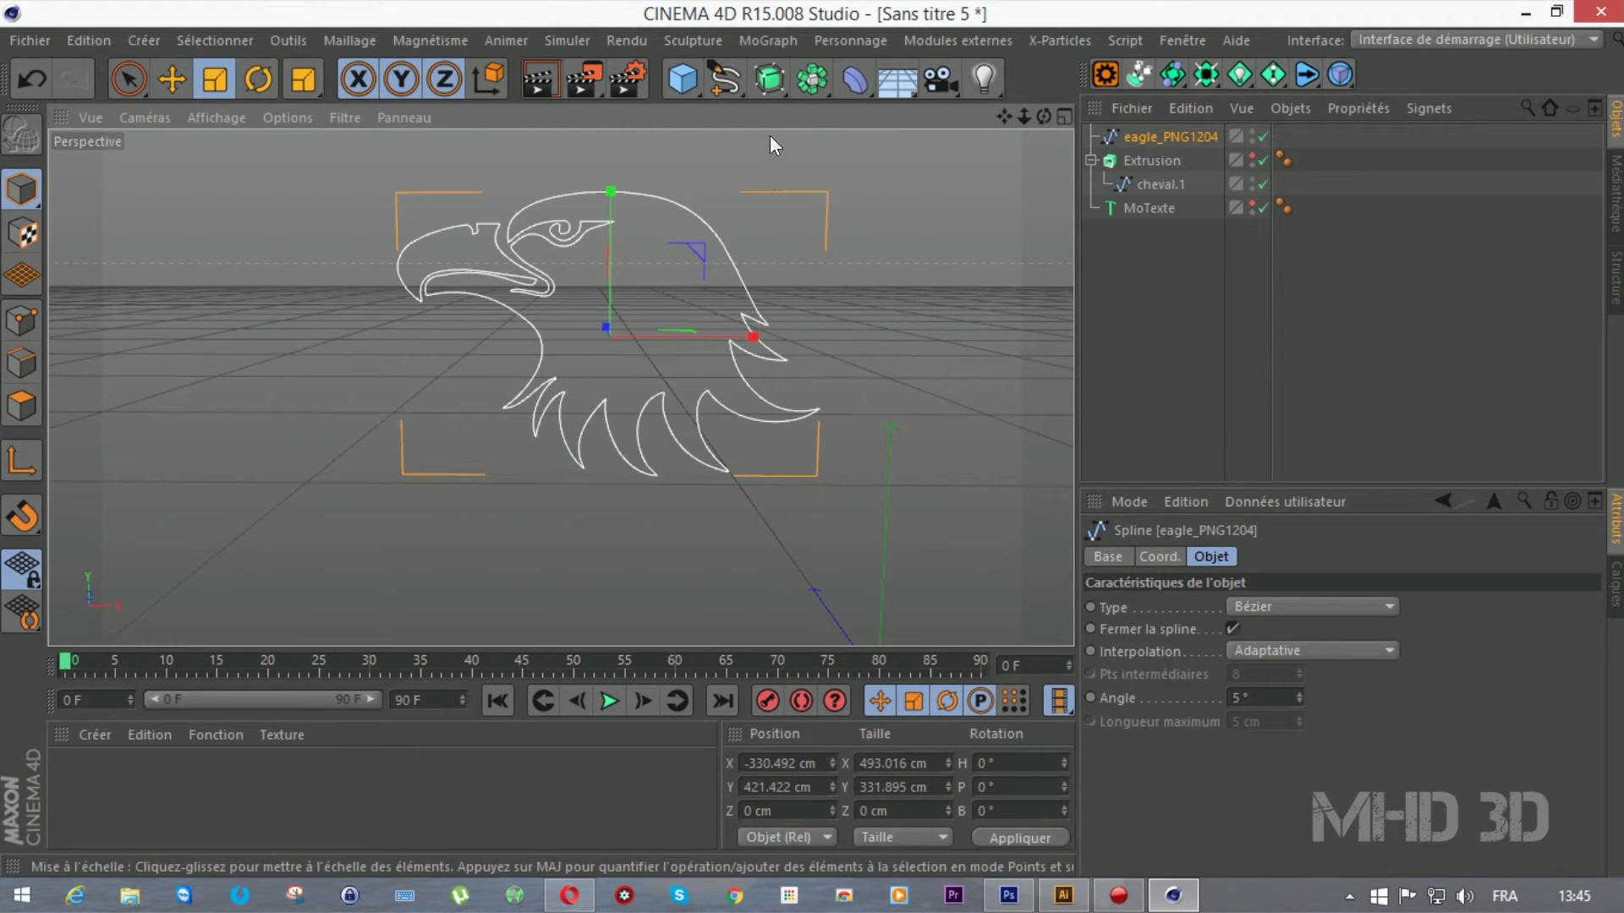
Put the eagle spline in a new Extrusion object and set its Z movement to 18 cm
left_click_drag(770, 88, 1150, 134)
left_click_drag(1042, 115, 939, 120)
left_click(1163, 137)
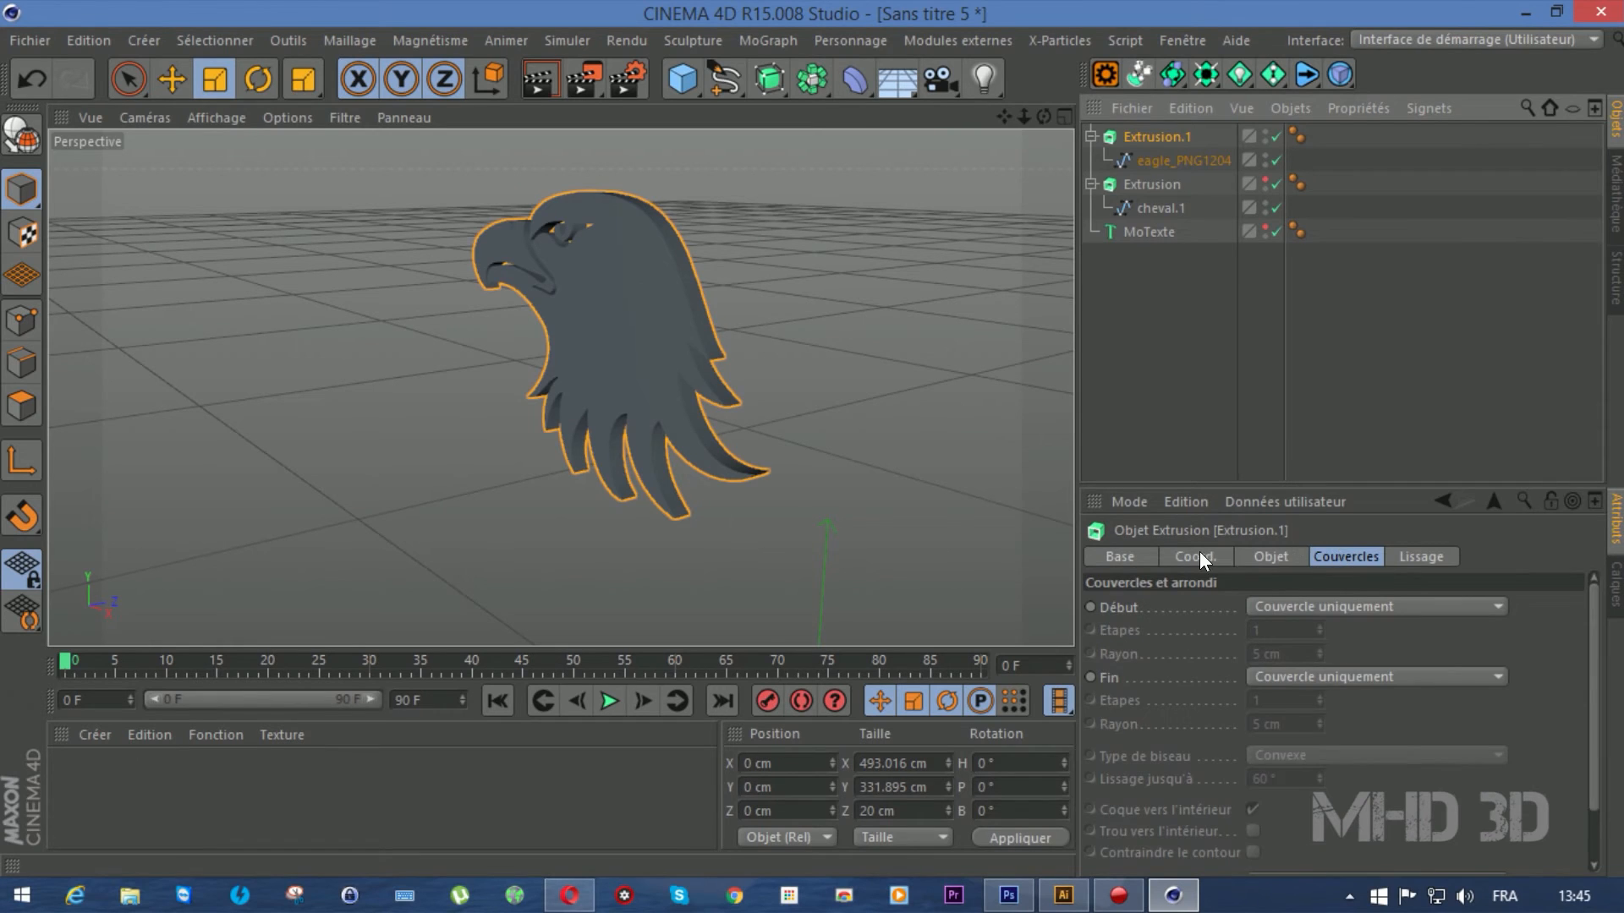
left_click(1248, 558)
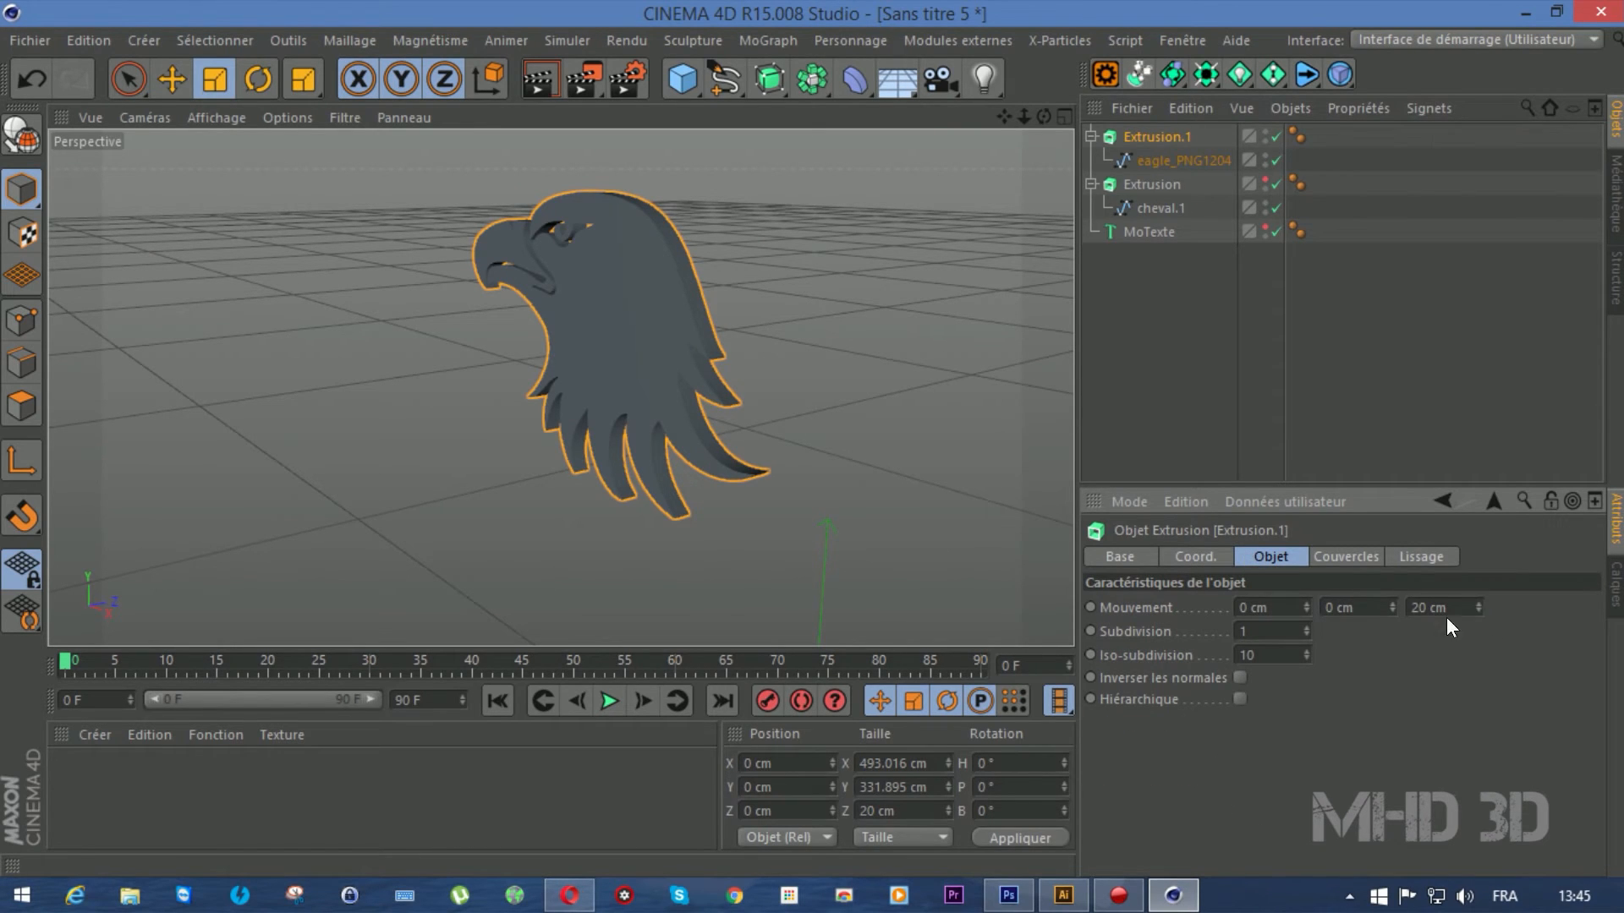
left_click_drag(1477, 608, 1478, 664)
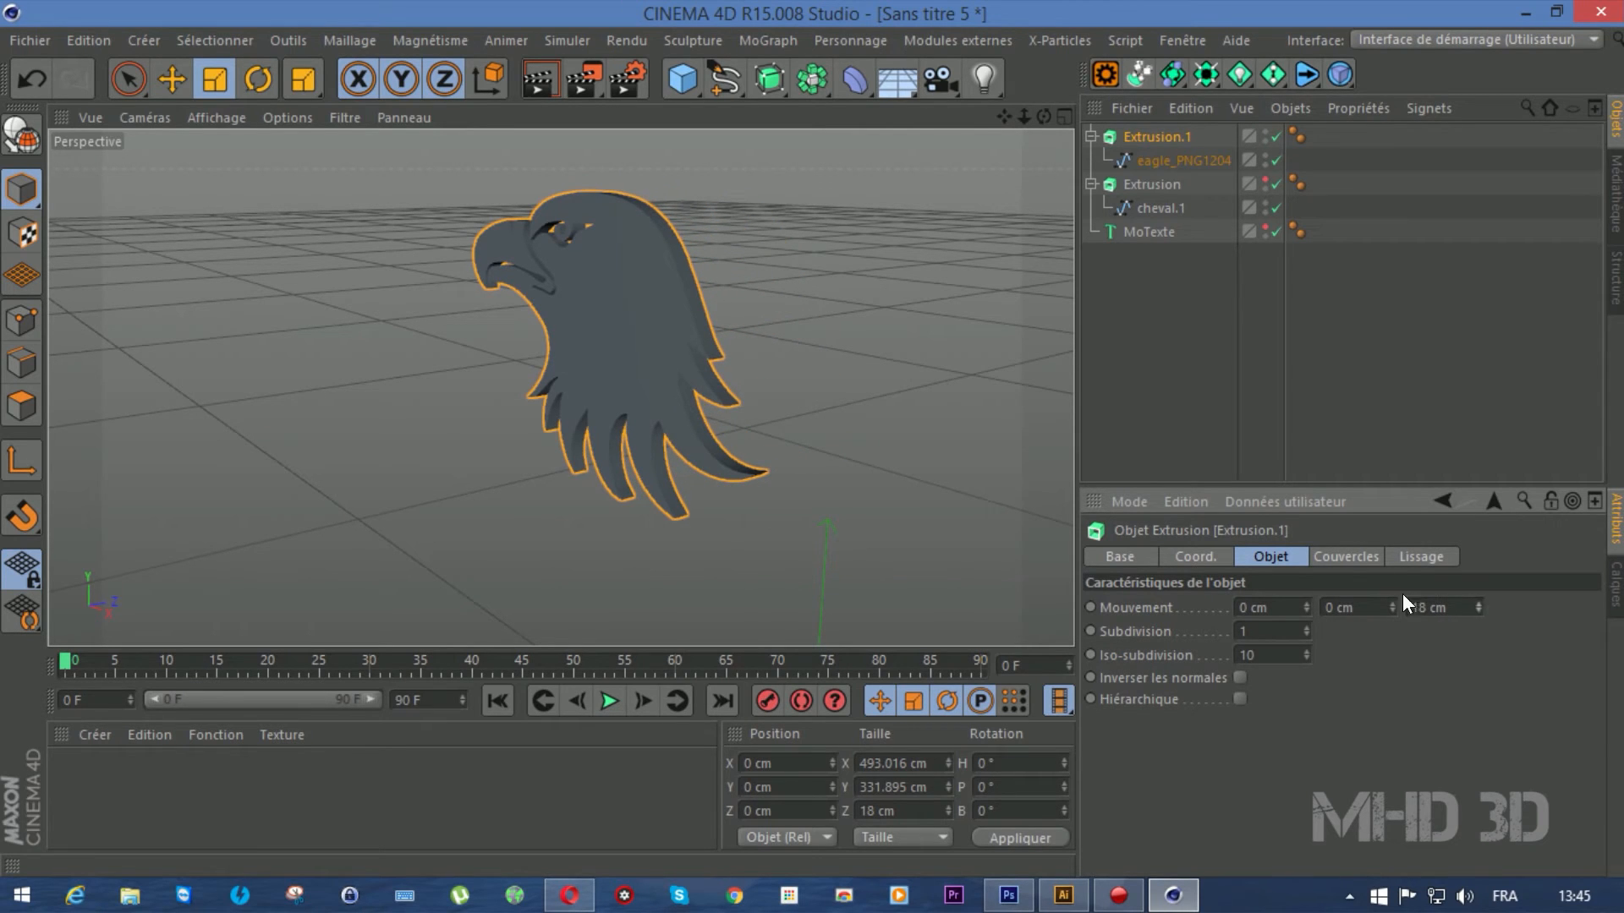
Set both the start and end caps of the eagle extrusion to Couvercle et biseau
left_click(1346, 556)
left_click(1352, 605)
left_click(1299, 699)
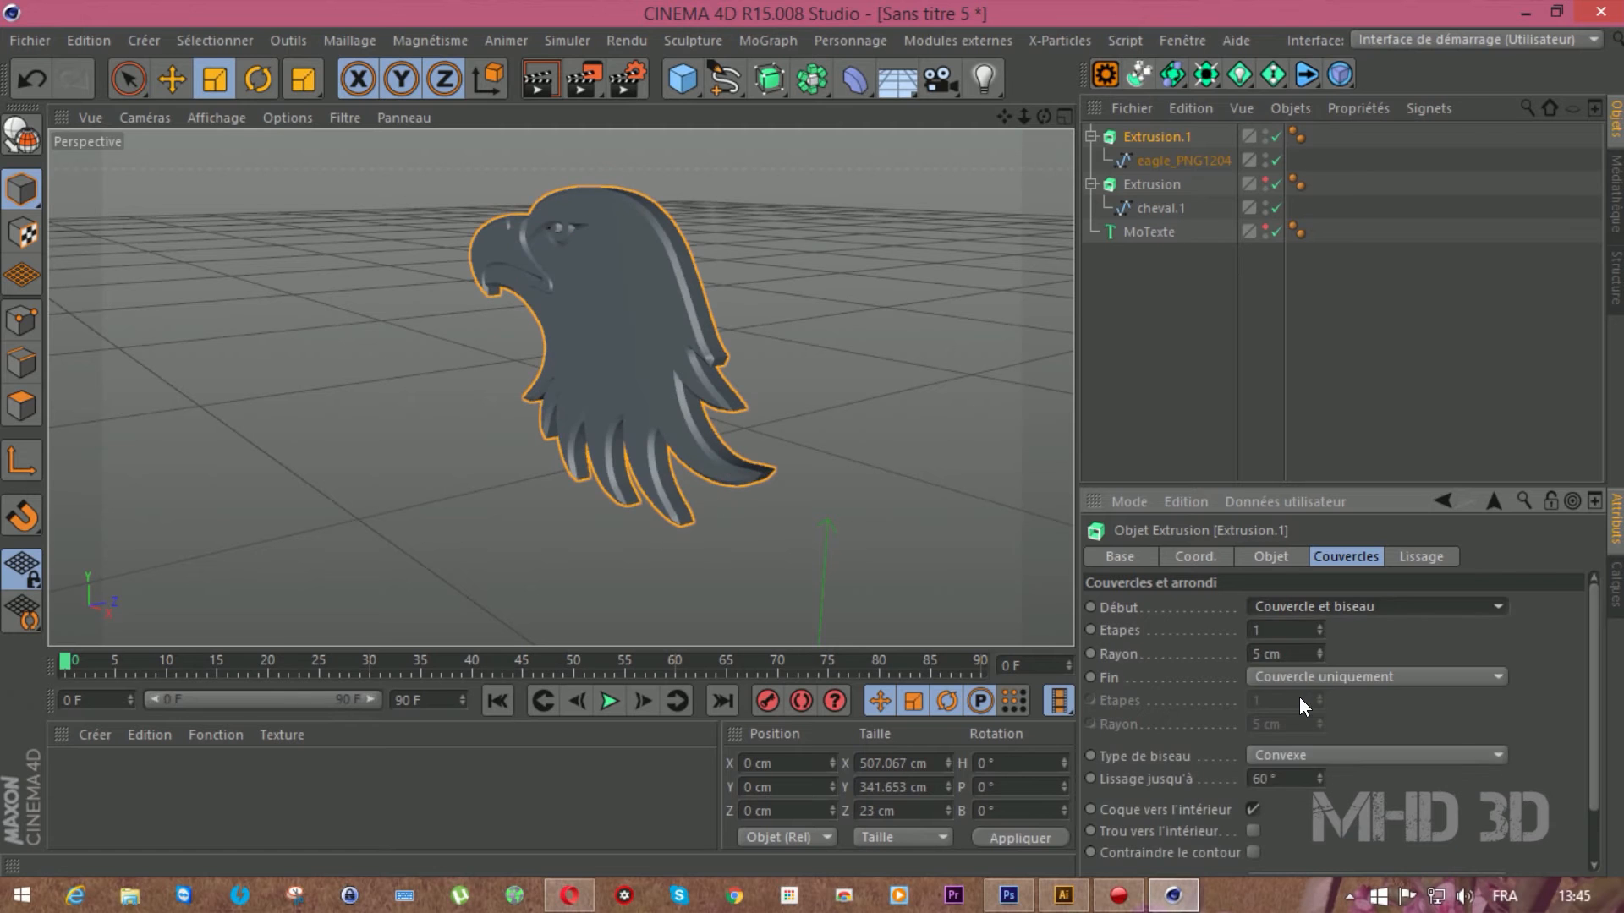
left_click(1308, 678)
left_click(1307, 751)
left_click_drag(1044, 117, 802, 116)
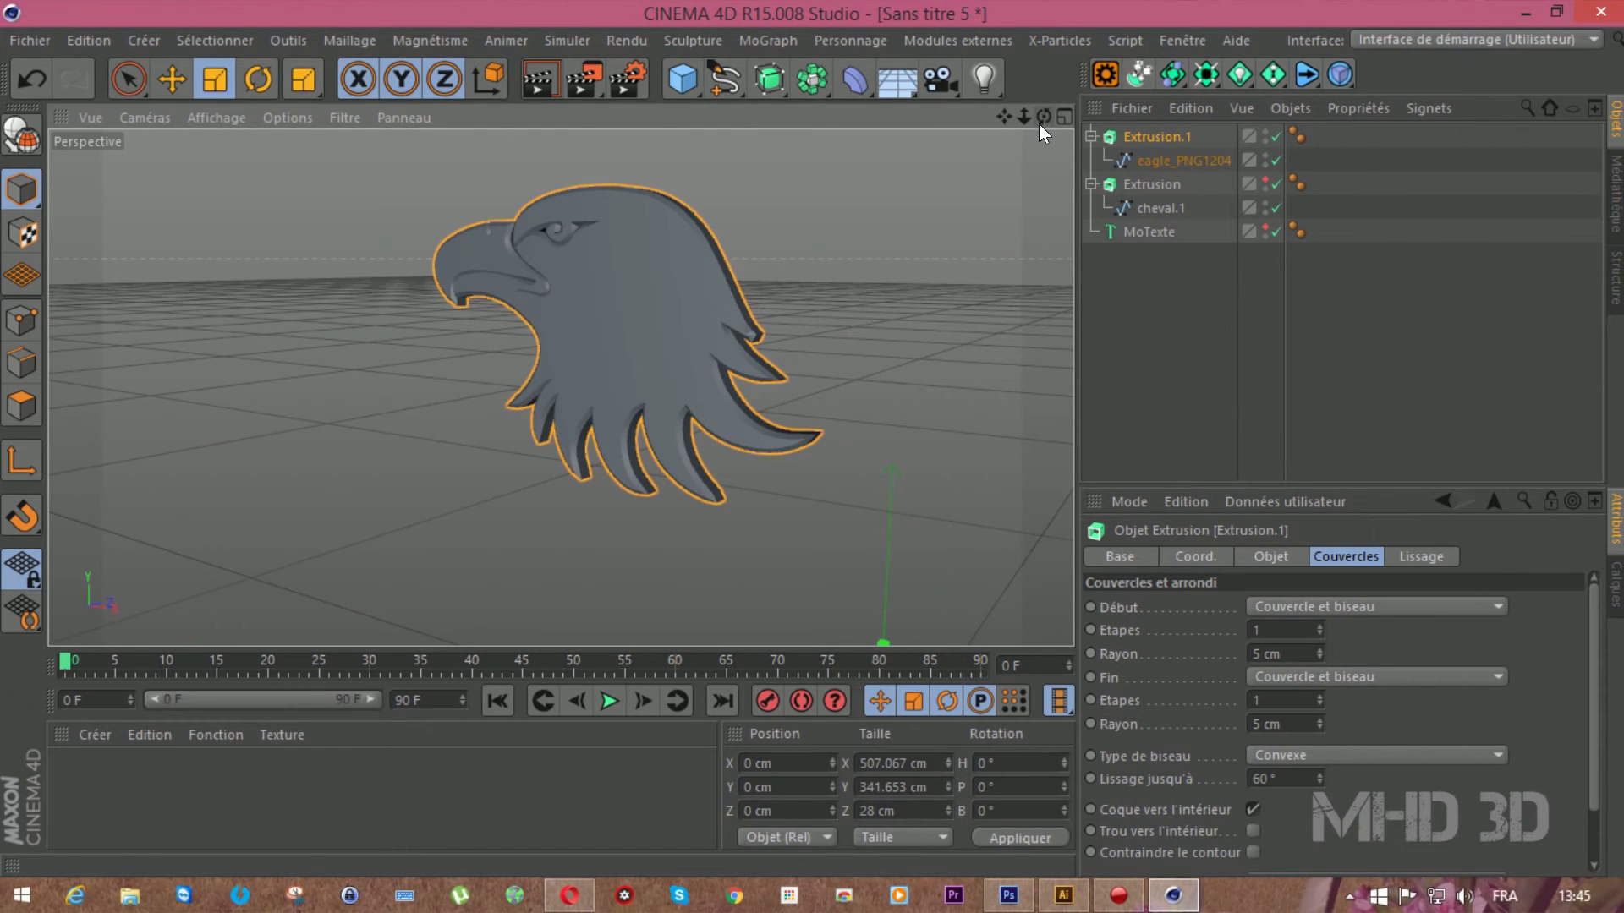
Collapse the two extrusion hierarchies and hide the eagle extrusion in the viewport
left_click(1089, 136)
left_click(1089, 160)
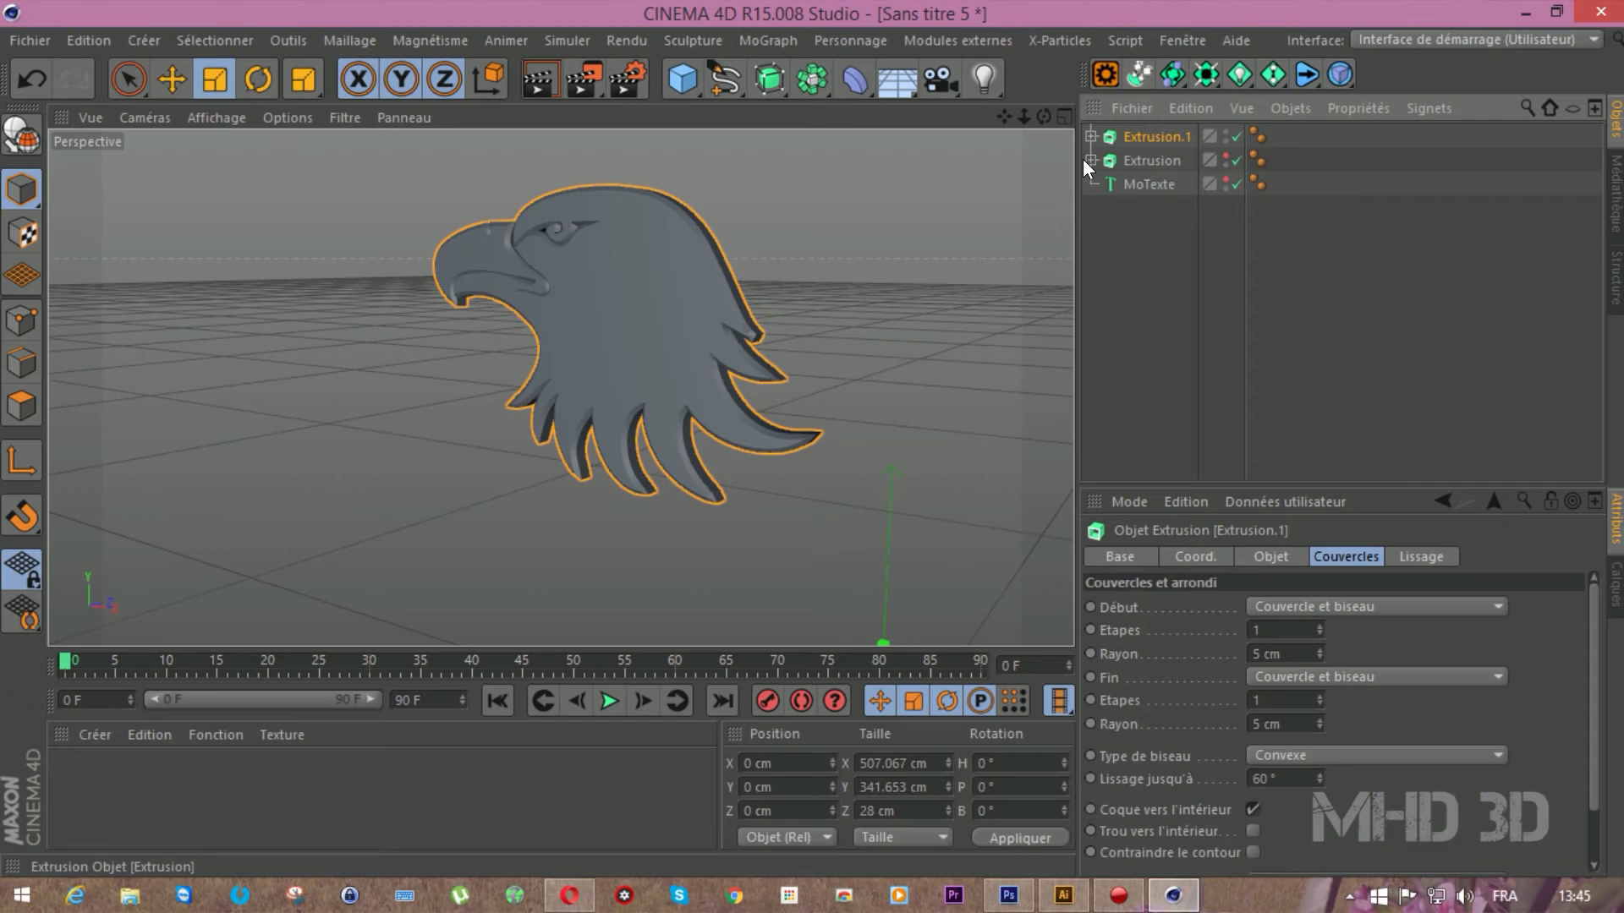
left_click(1134, 244)
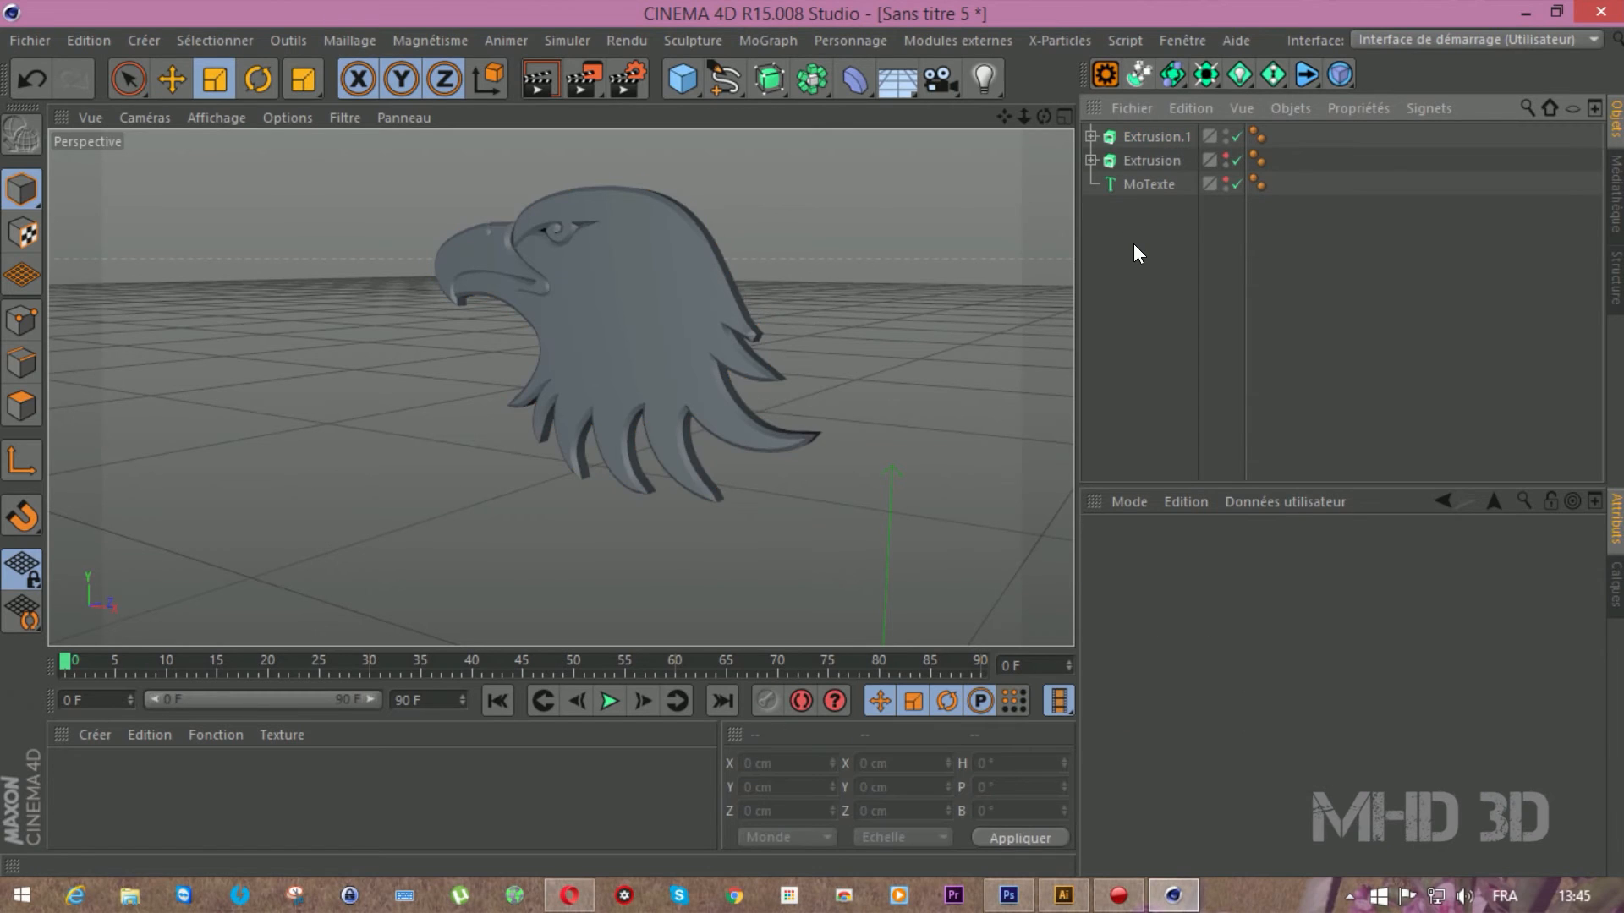
left_click(1224, 133)
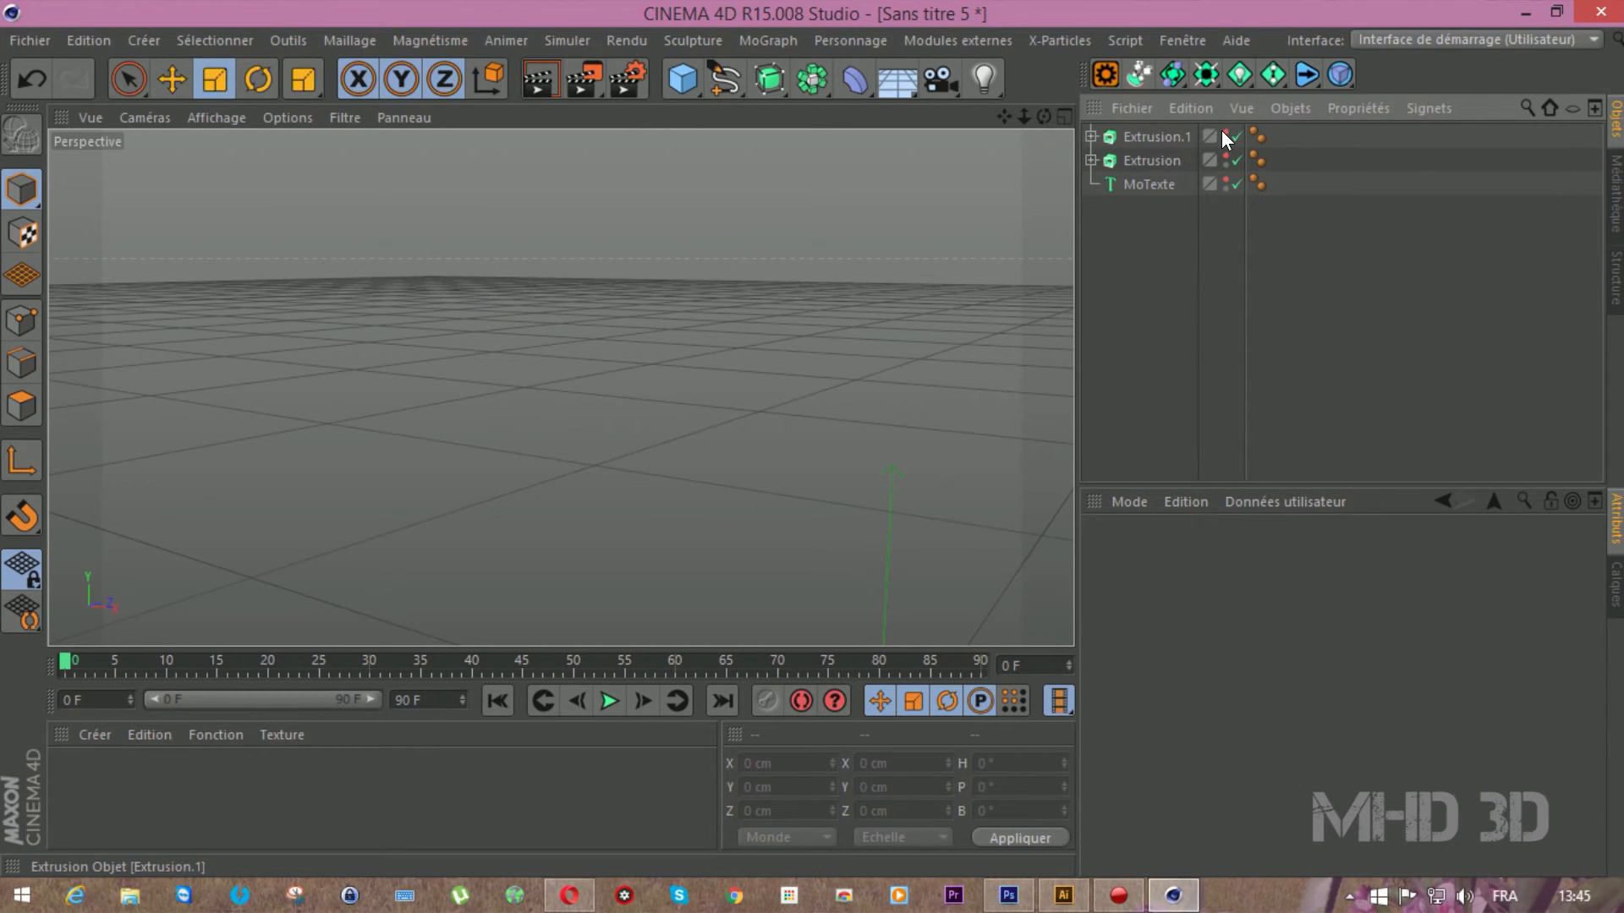
Go to the desktop and preview the fpRFfuJ image of the Nike swoosh
left_click(1519, 10)
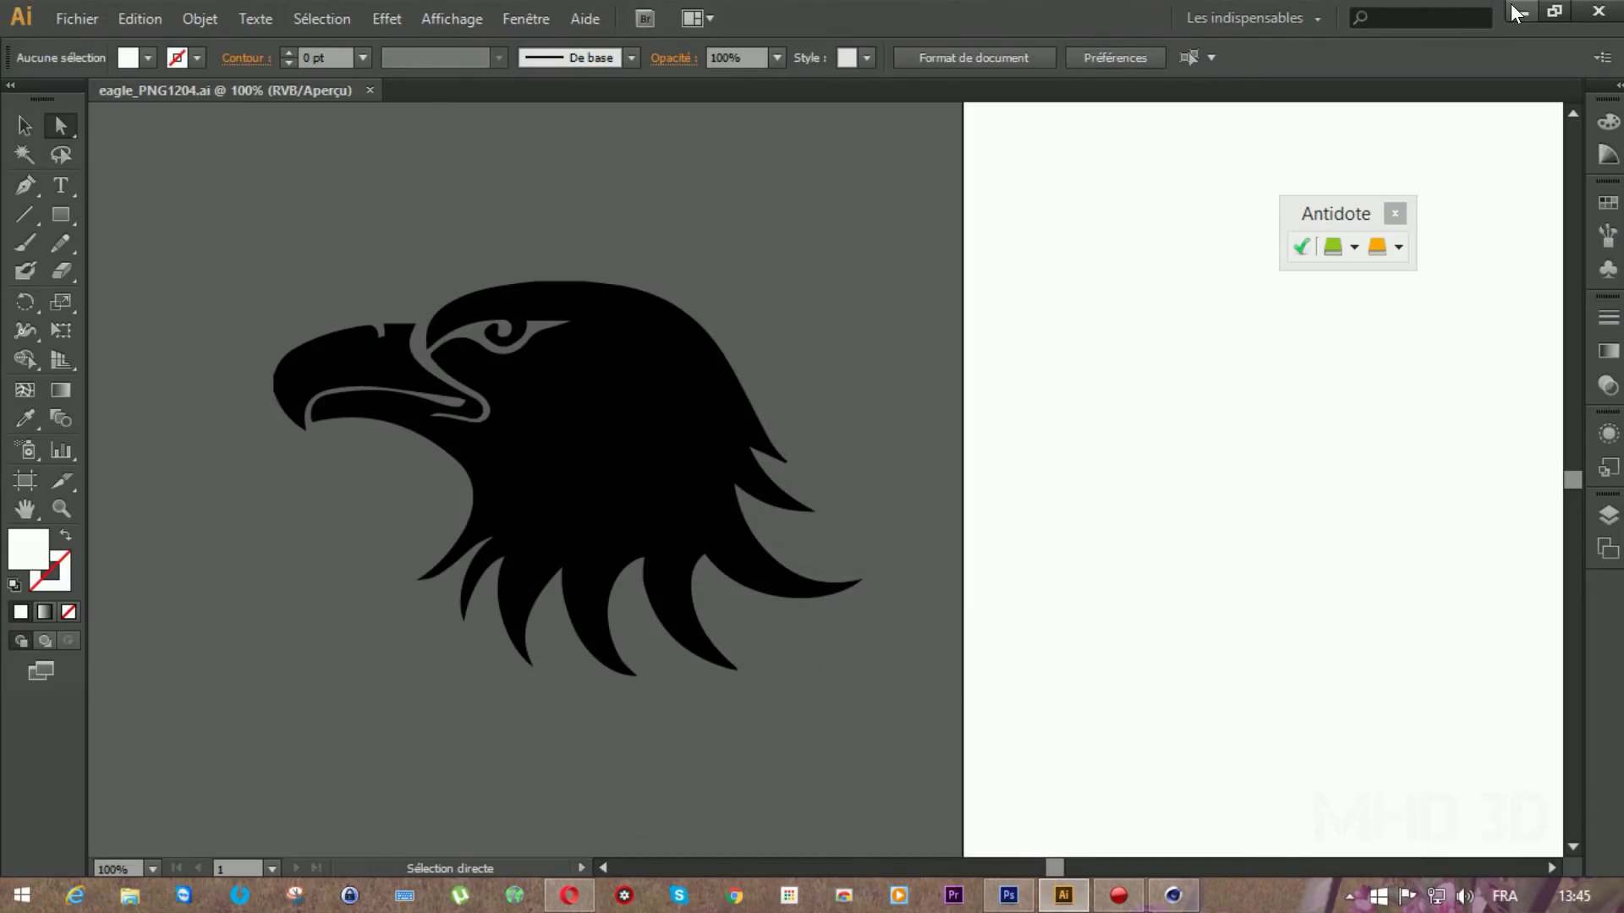
left_click(1513, 10)
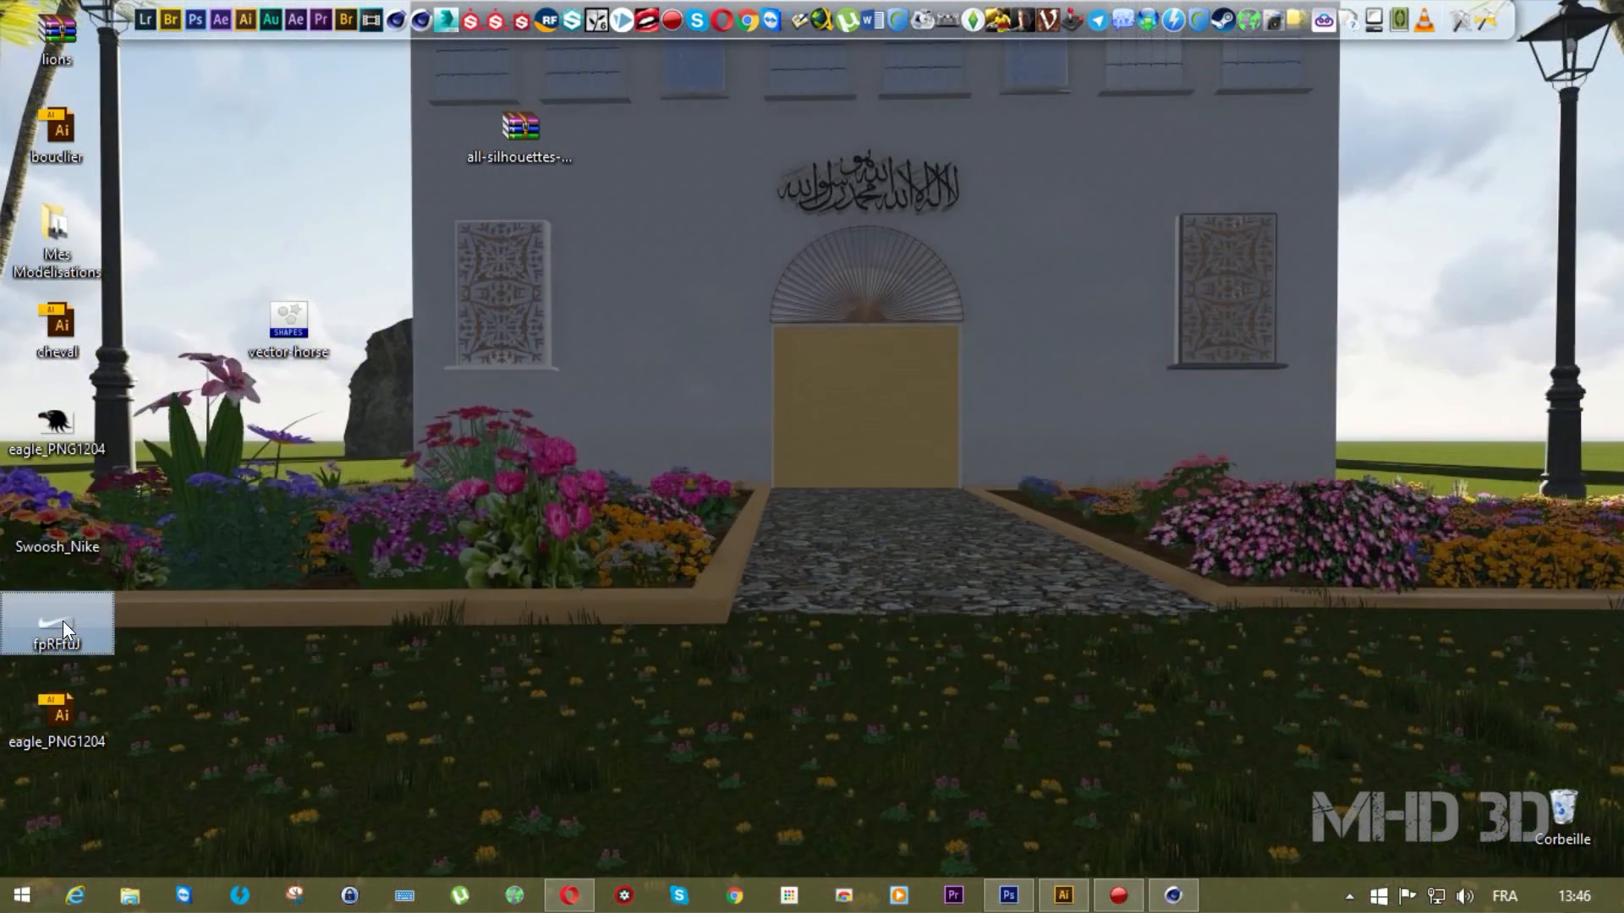
double_click(62, 621)
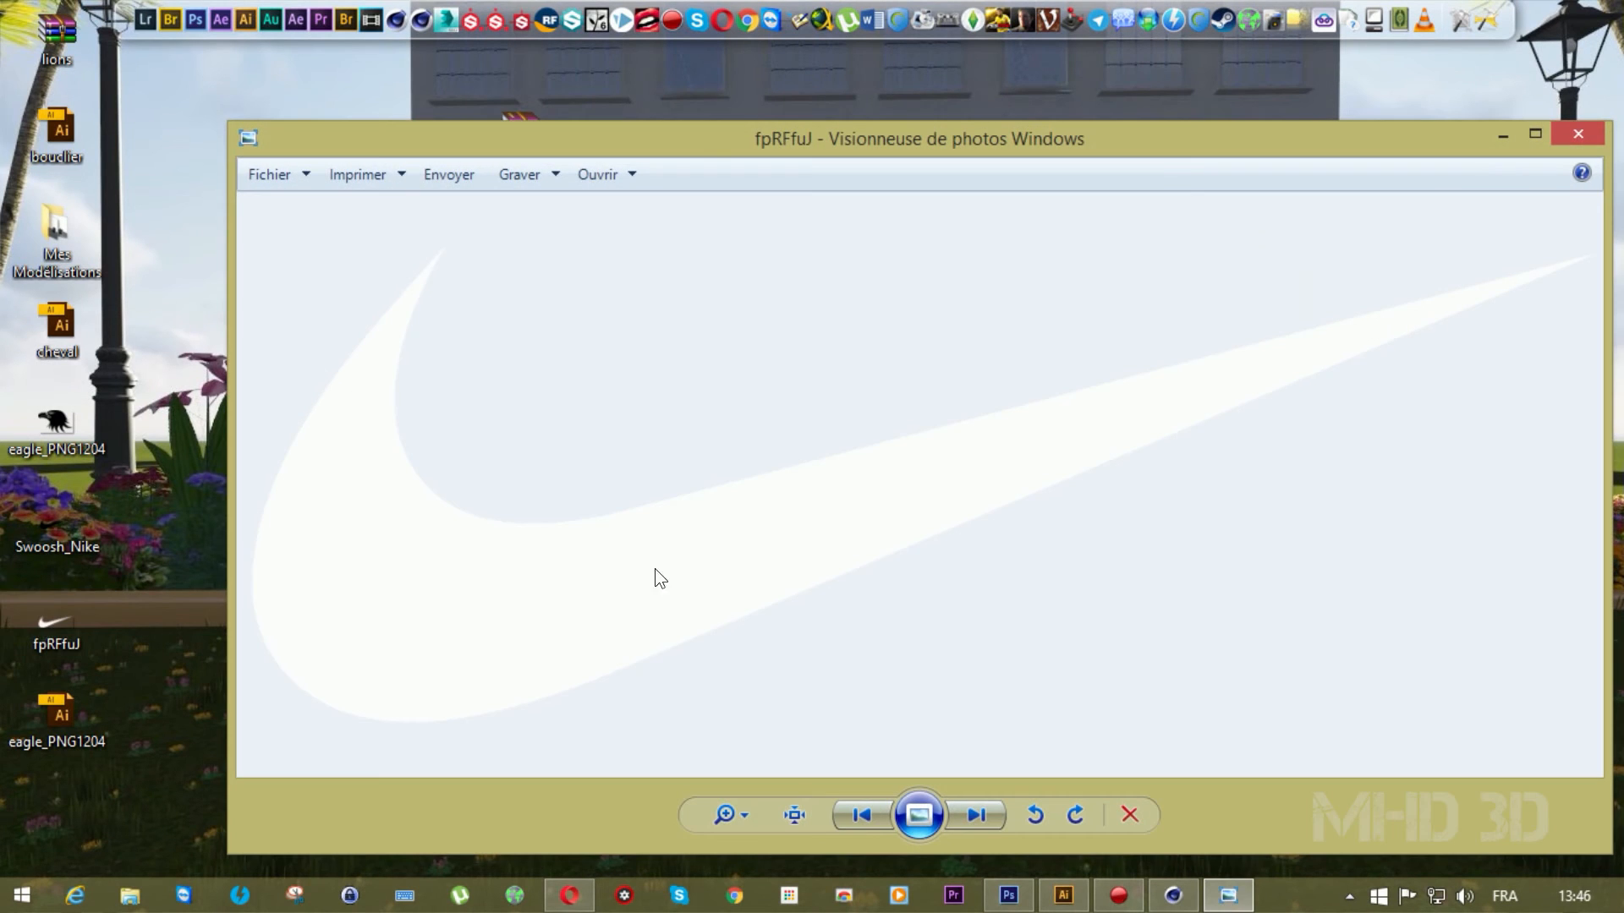
left_click(1577, 133)
Return to Cinema 4D and load fpRFfuJ.png as the background image of the front view
left_click(1176, 898)
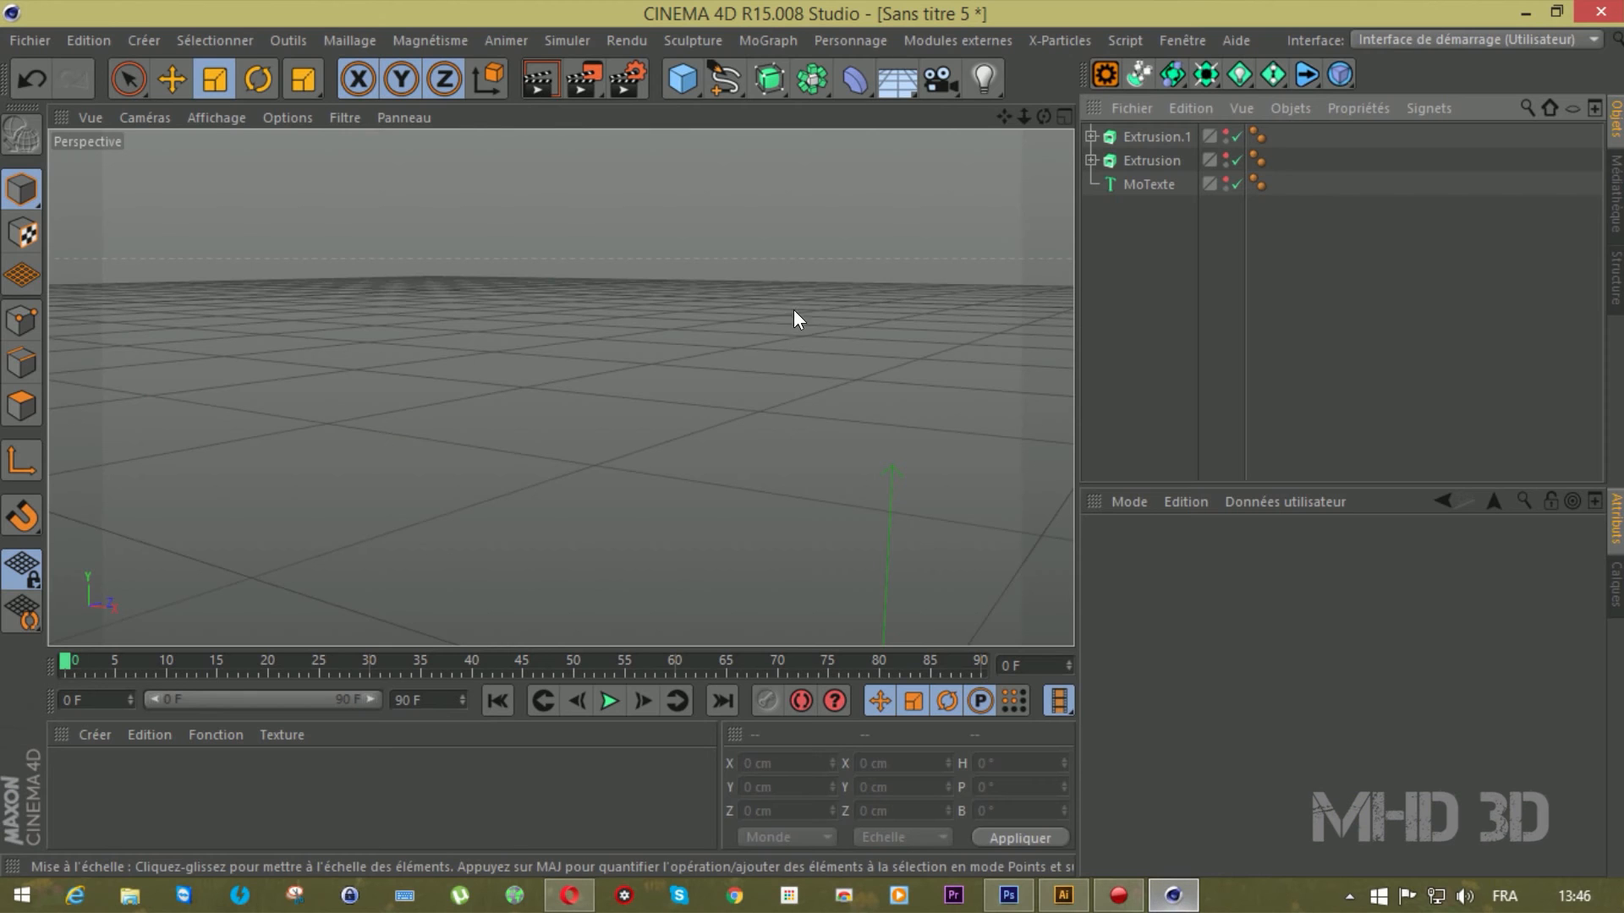
key("F4")
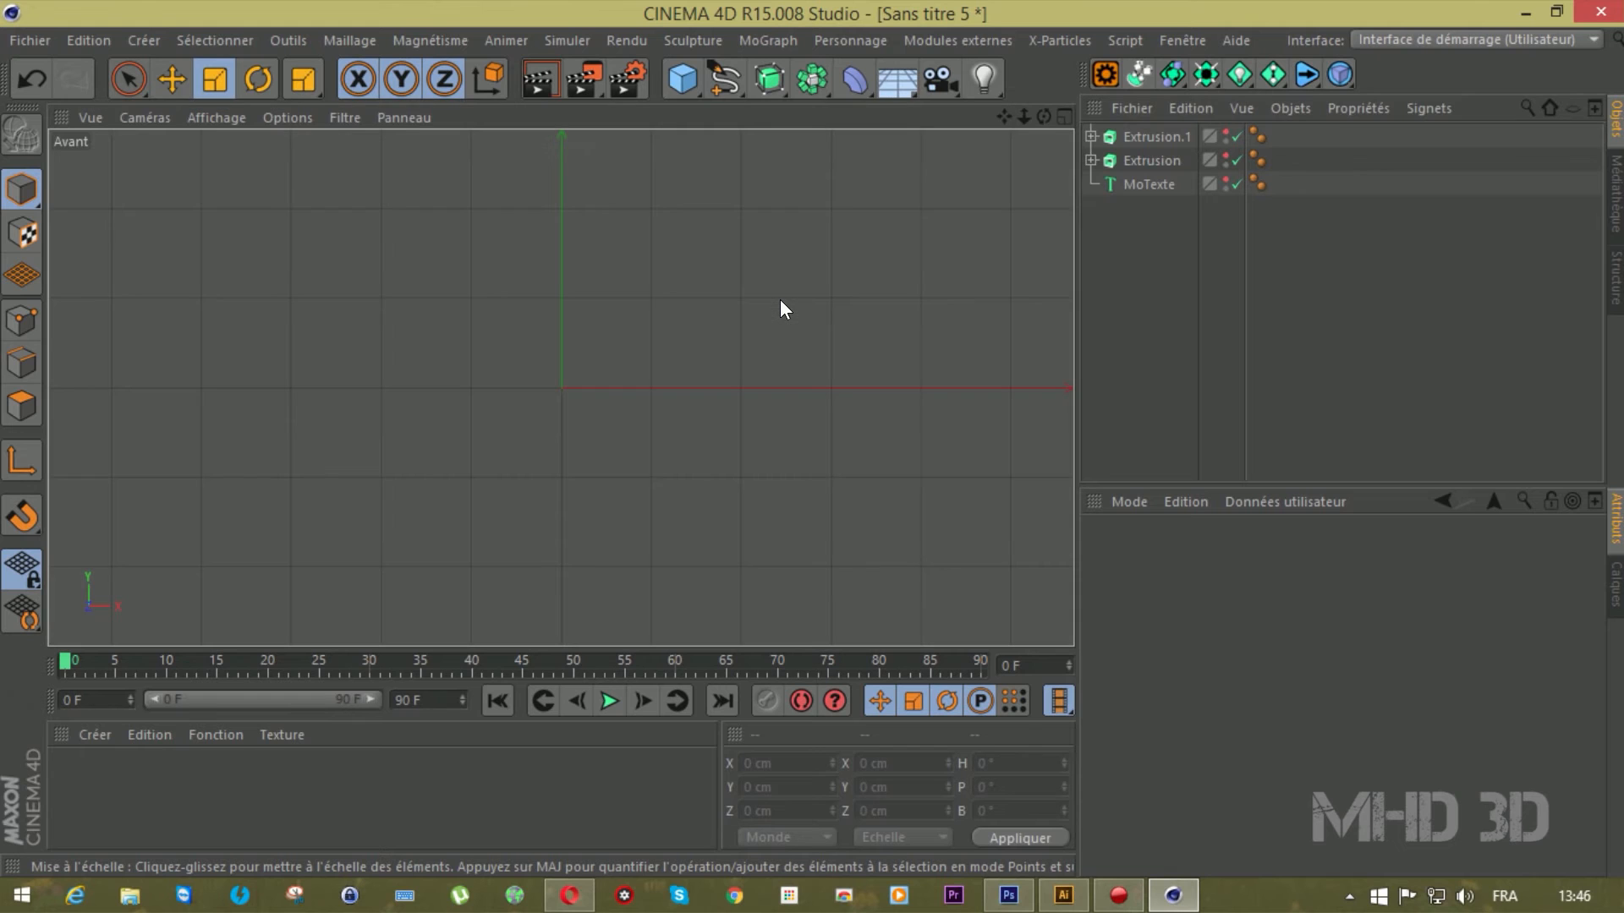
left_click(295, 123)
left_click(308, 565)
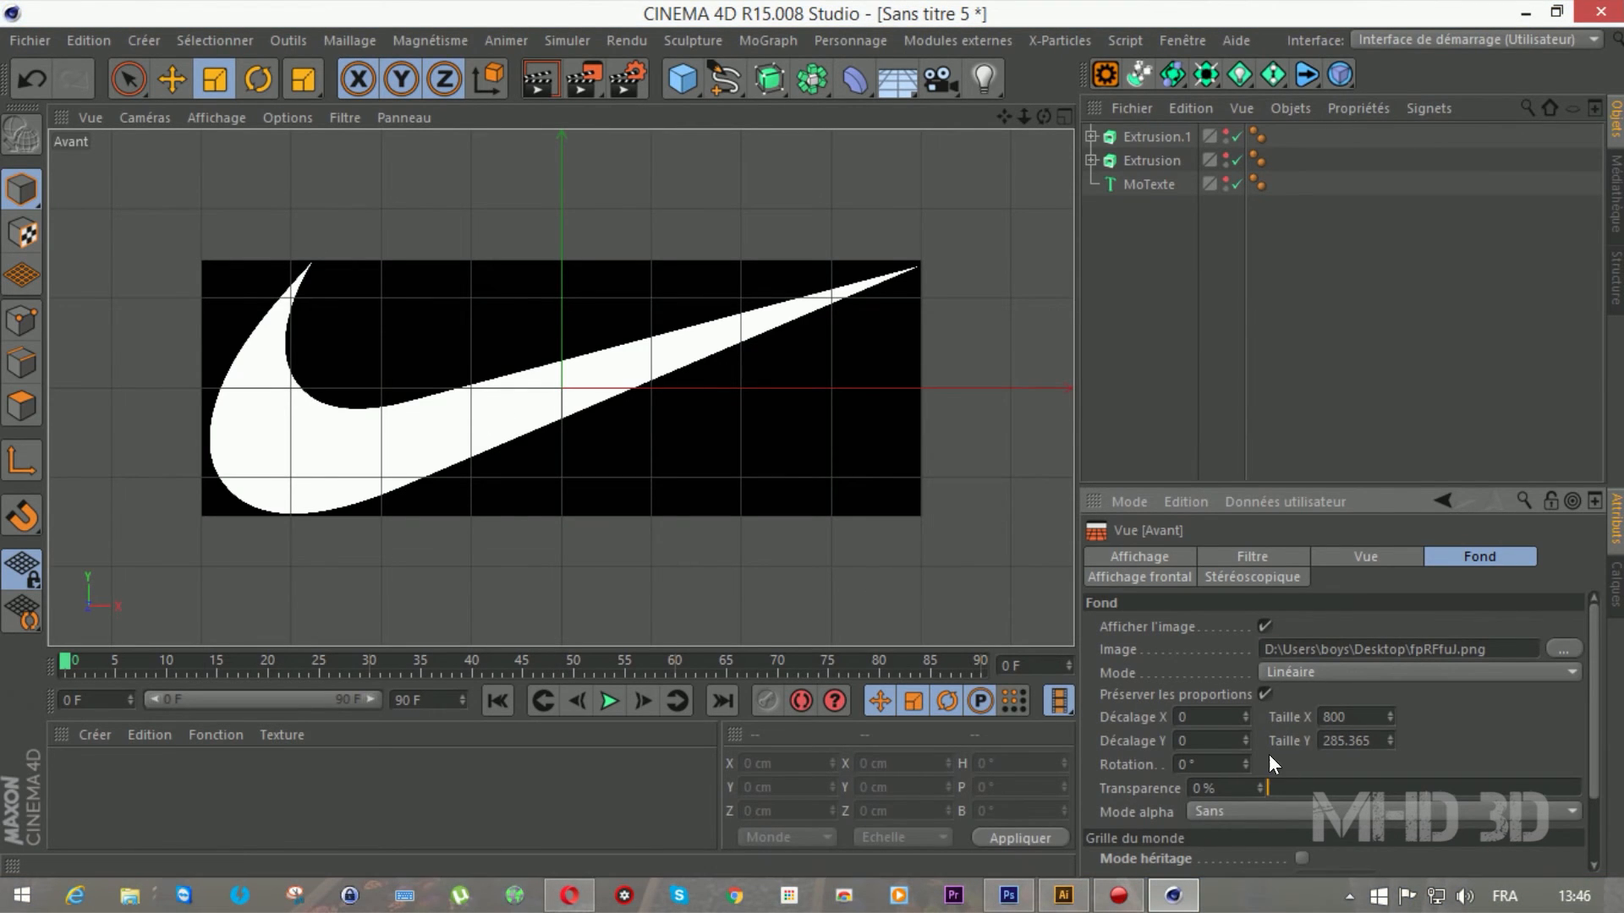
Offset the front view's background image by 136 in X and 141 in Y, and set its transparency to 87 %
left_click_drag(1243, 741, 1350, 741)
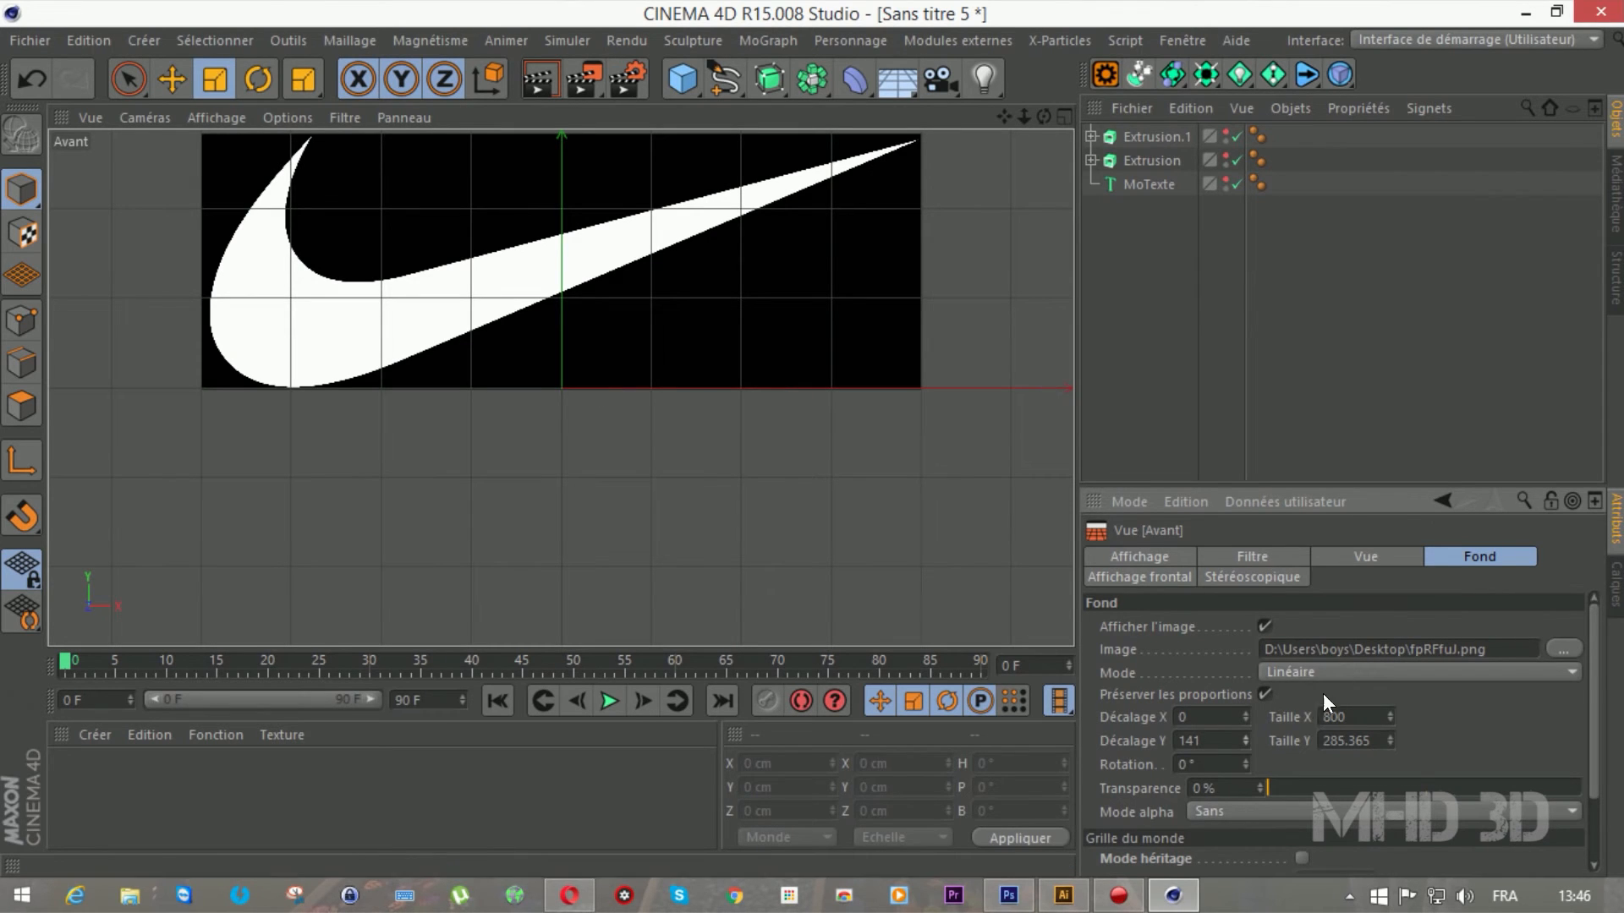
left_click_drag(1244, 716, 1355, 717)
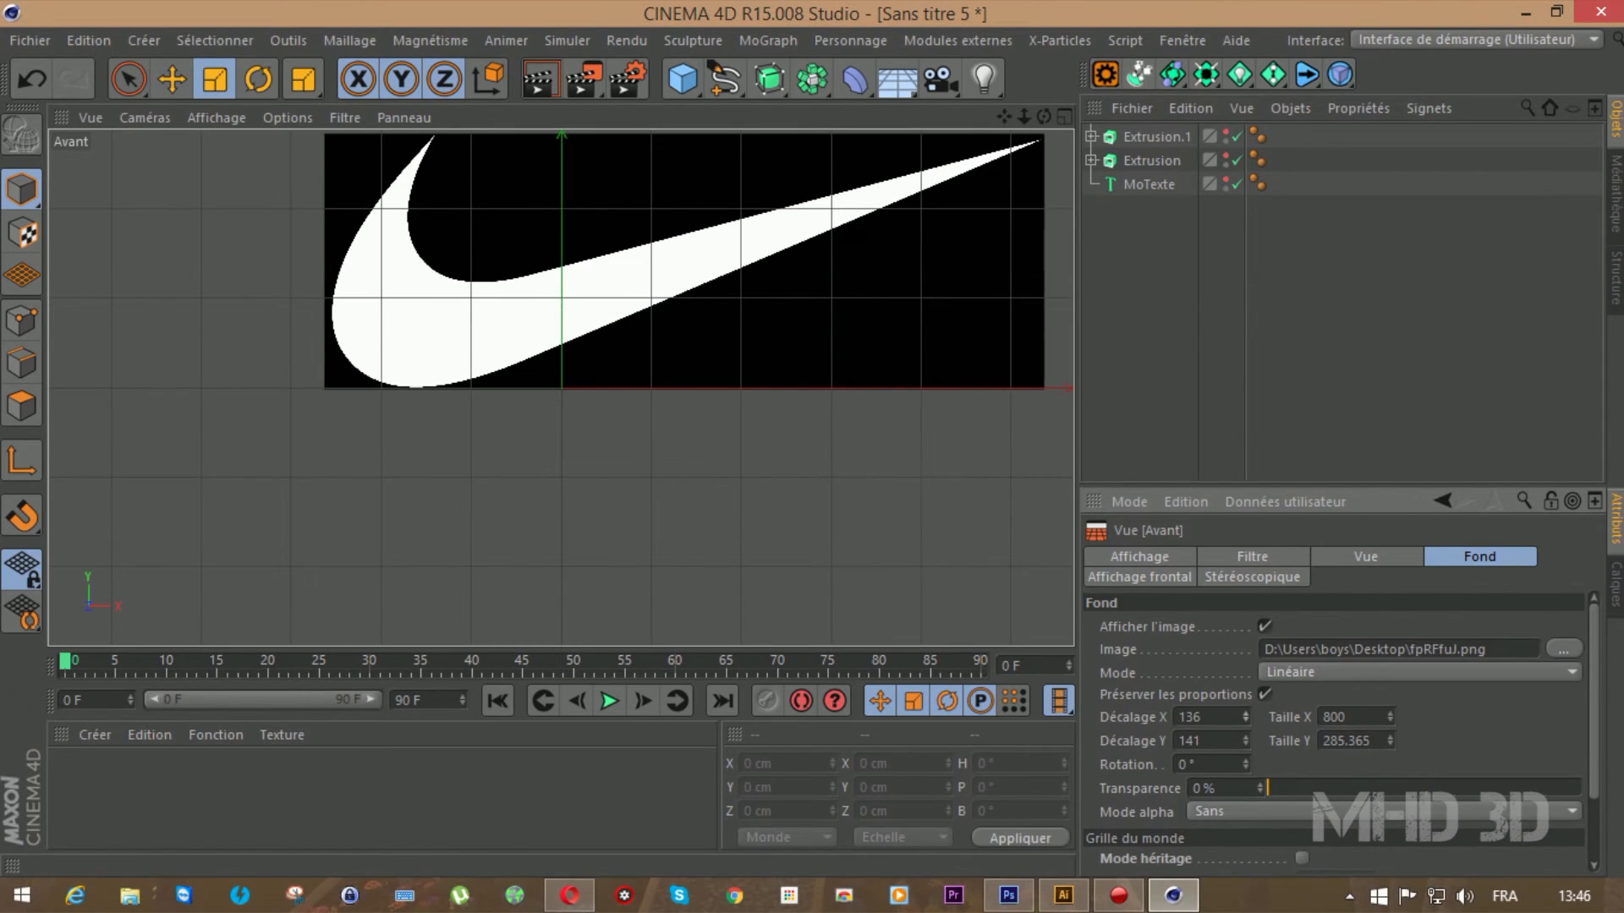
left_click_drag(1003, 117, 939, 222)
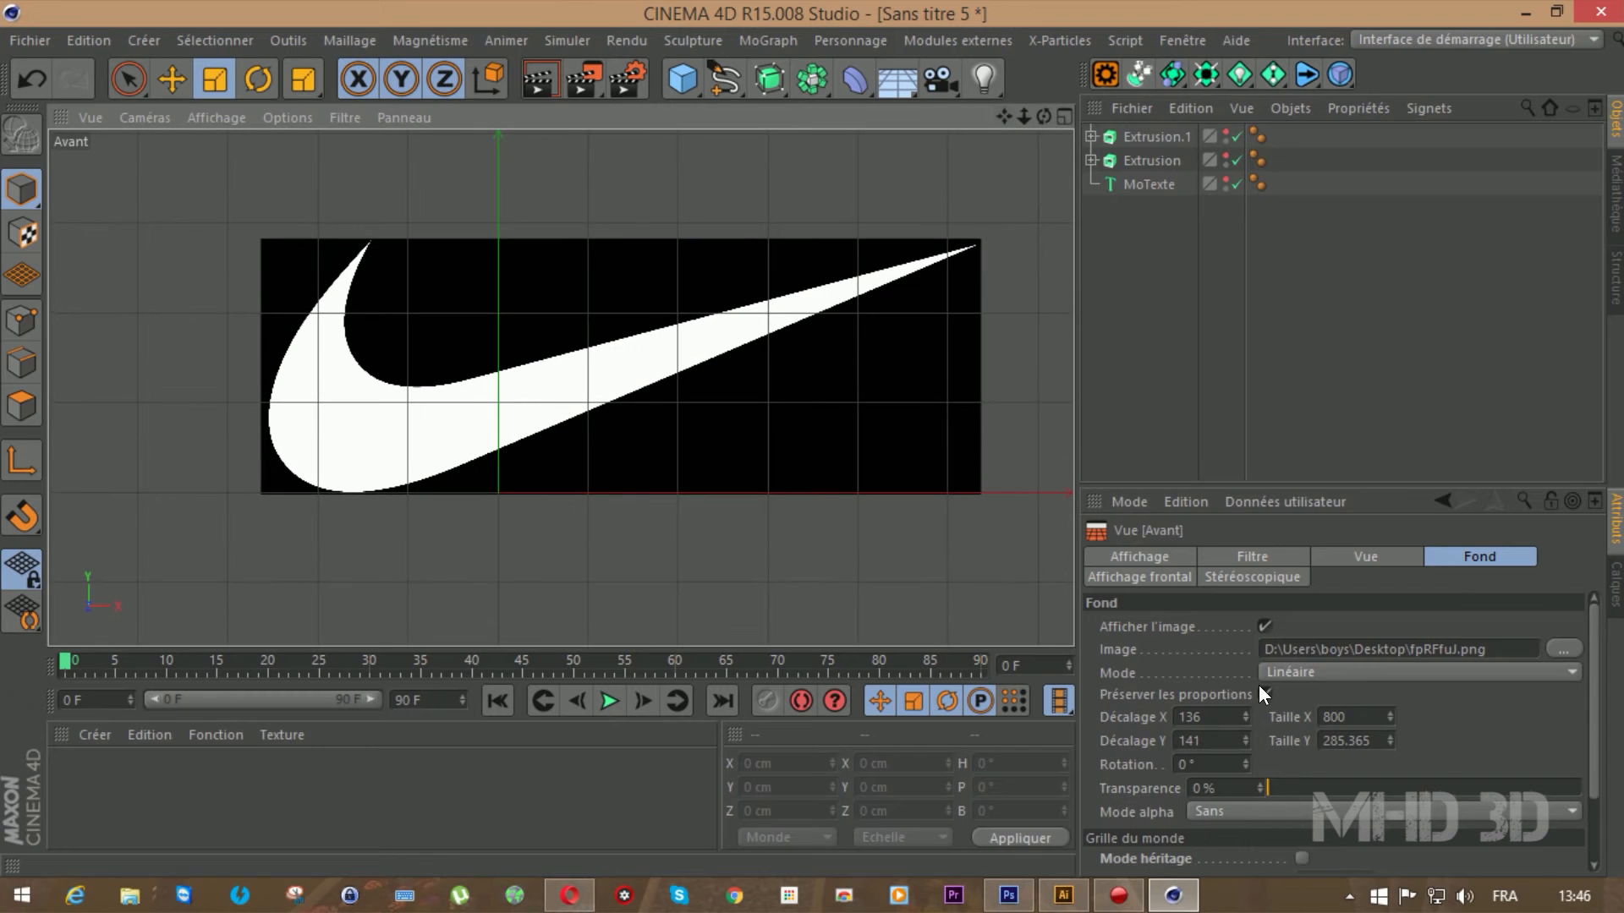
left_click_drag(1263, 788, 1529, 781)
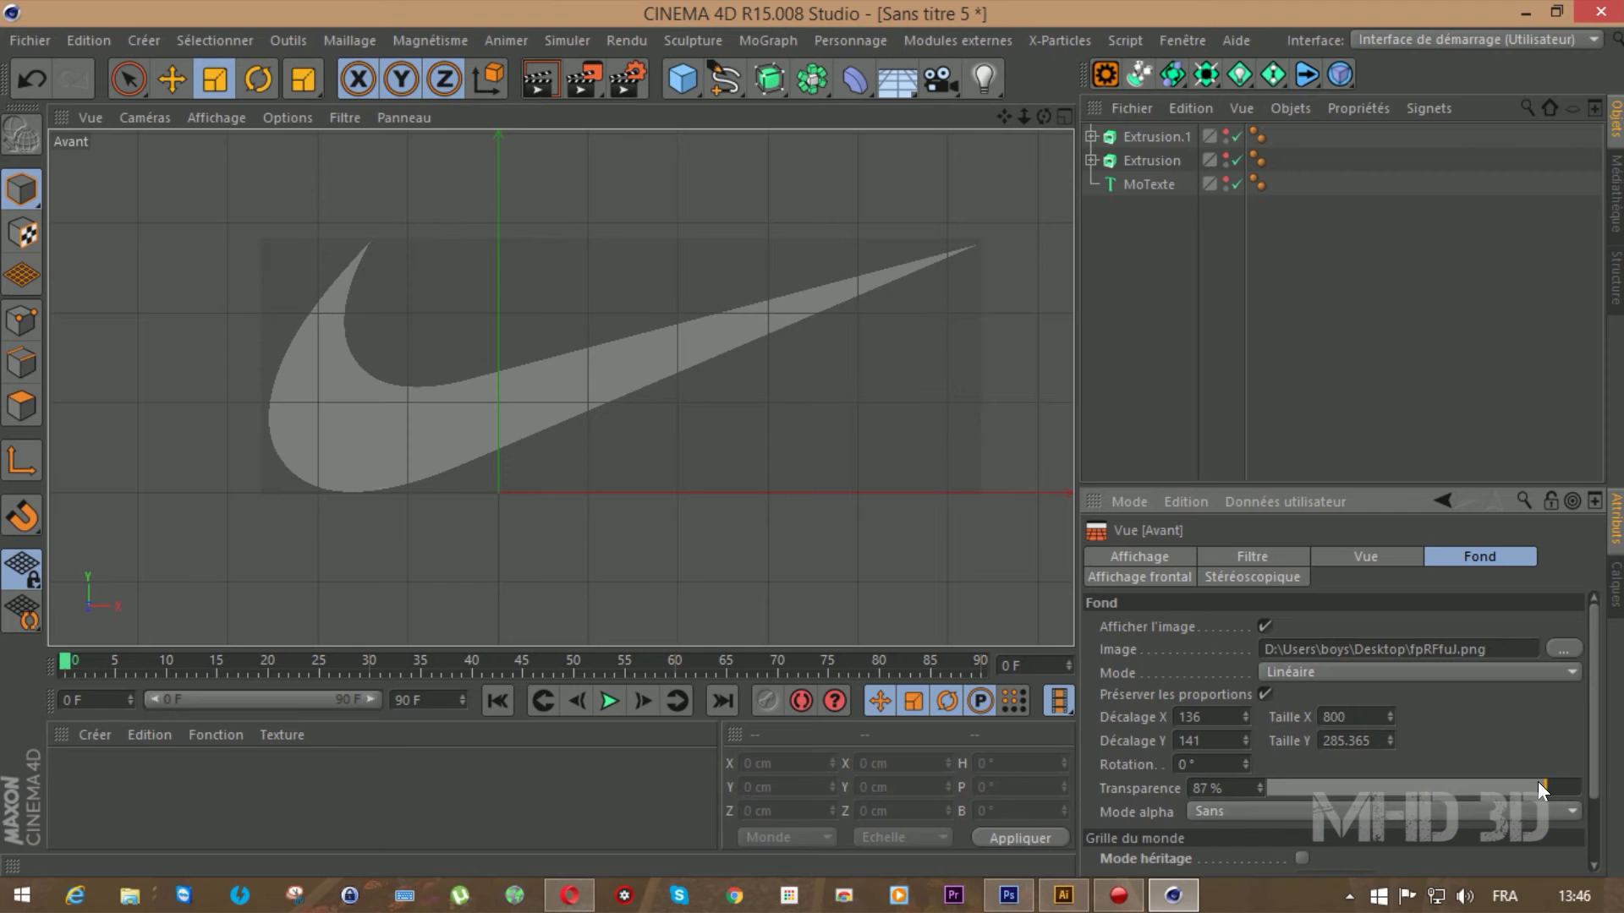
Start a Bézier spline at the swoosh's short upper tip and trace its outer curve down the rounded end
left_click(719, 86)
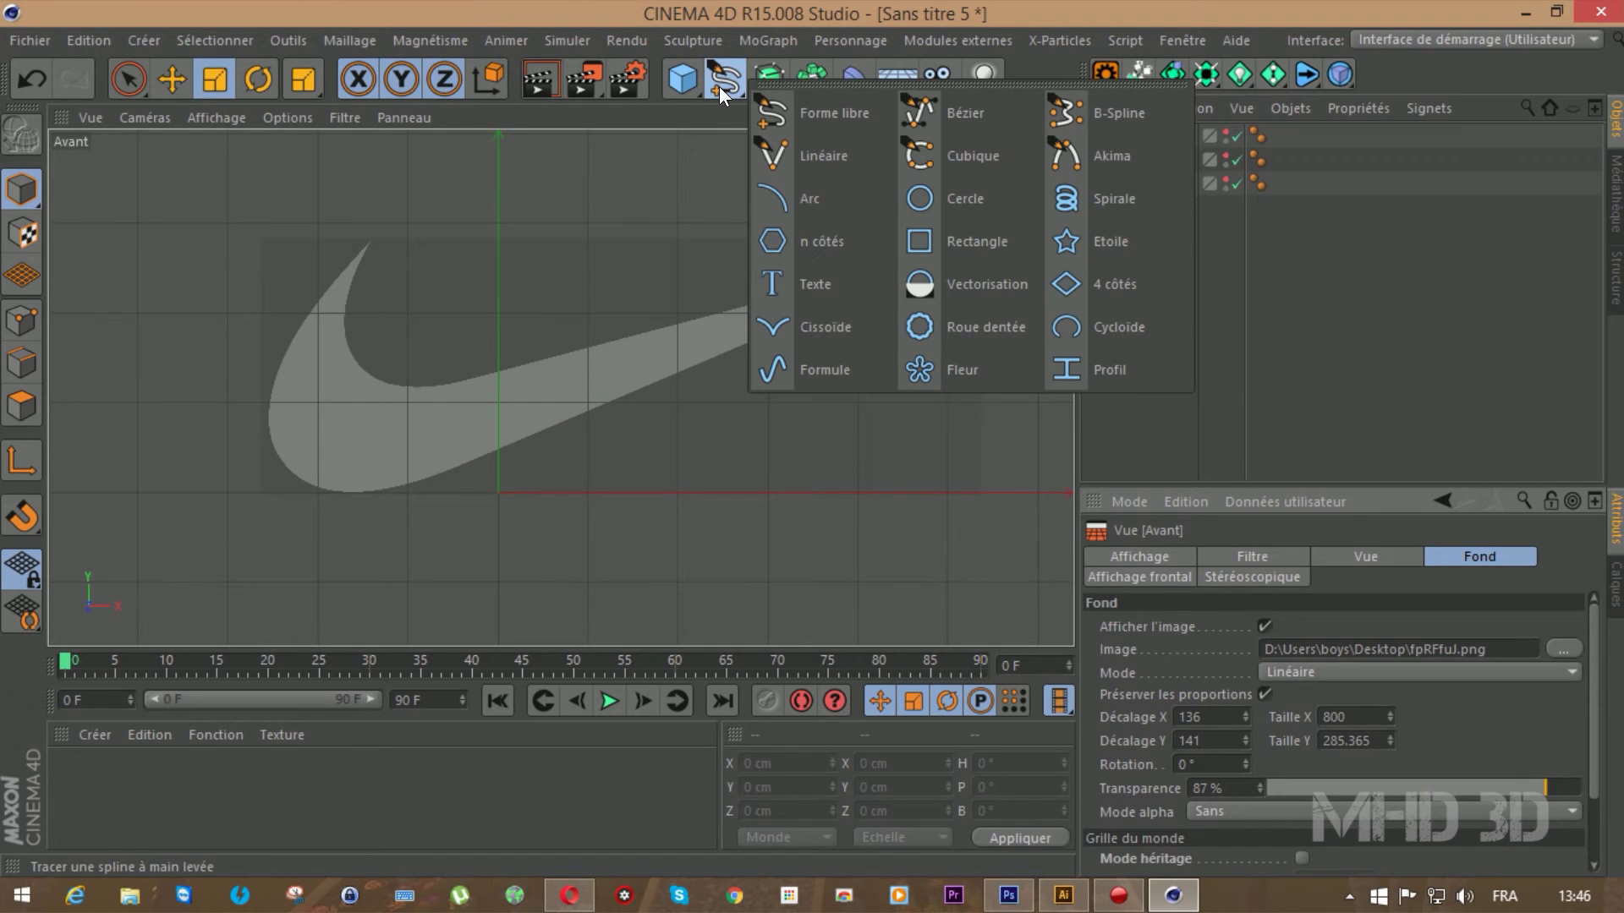
left_click(942, 109)
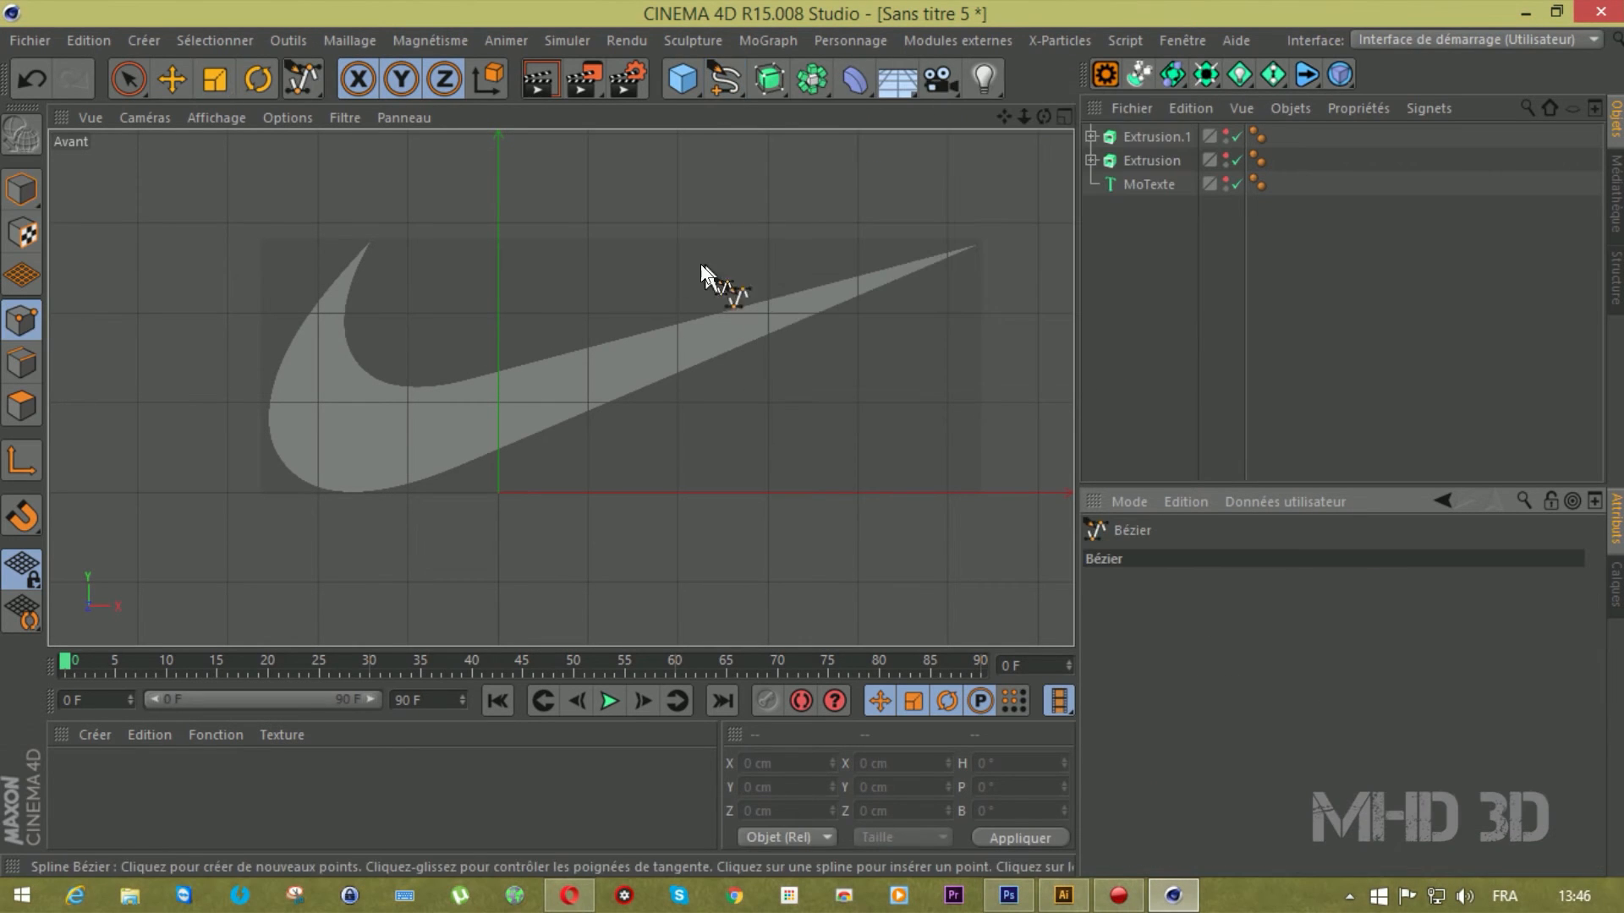
left_click_drag(1003, 117, 1251, 87)
scroll(517, 285, "up", 4)
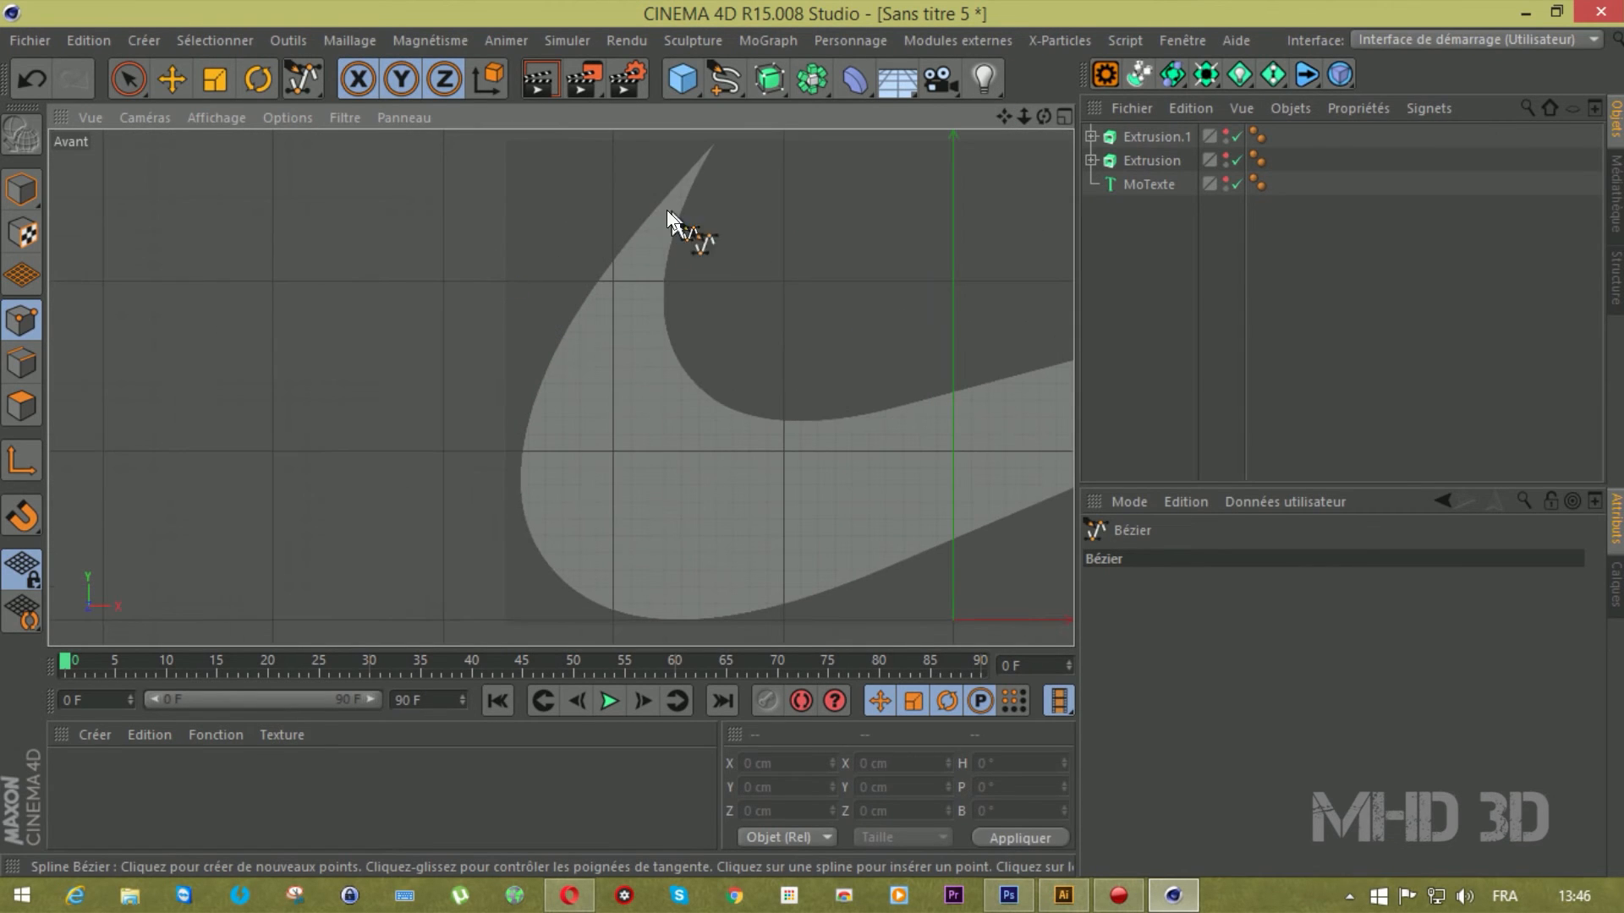
scroll(736, 241, "up", 2)
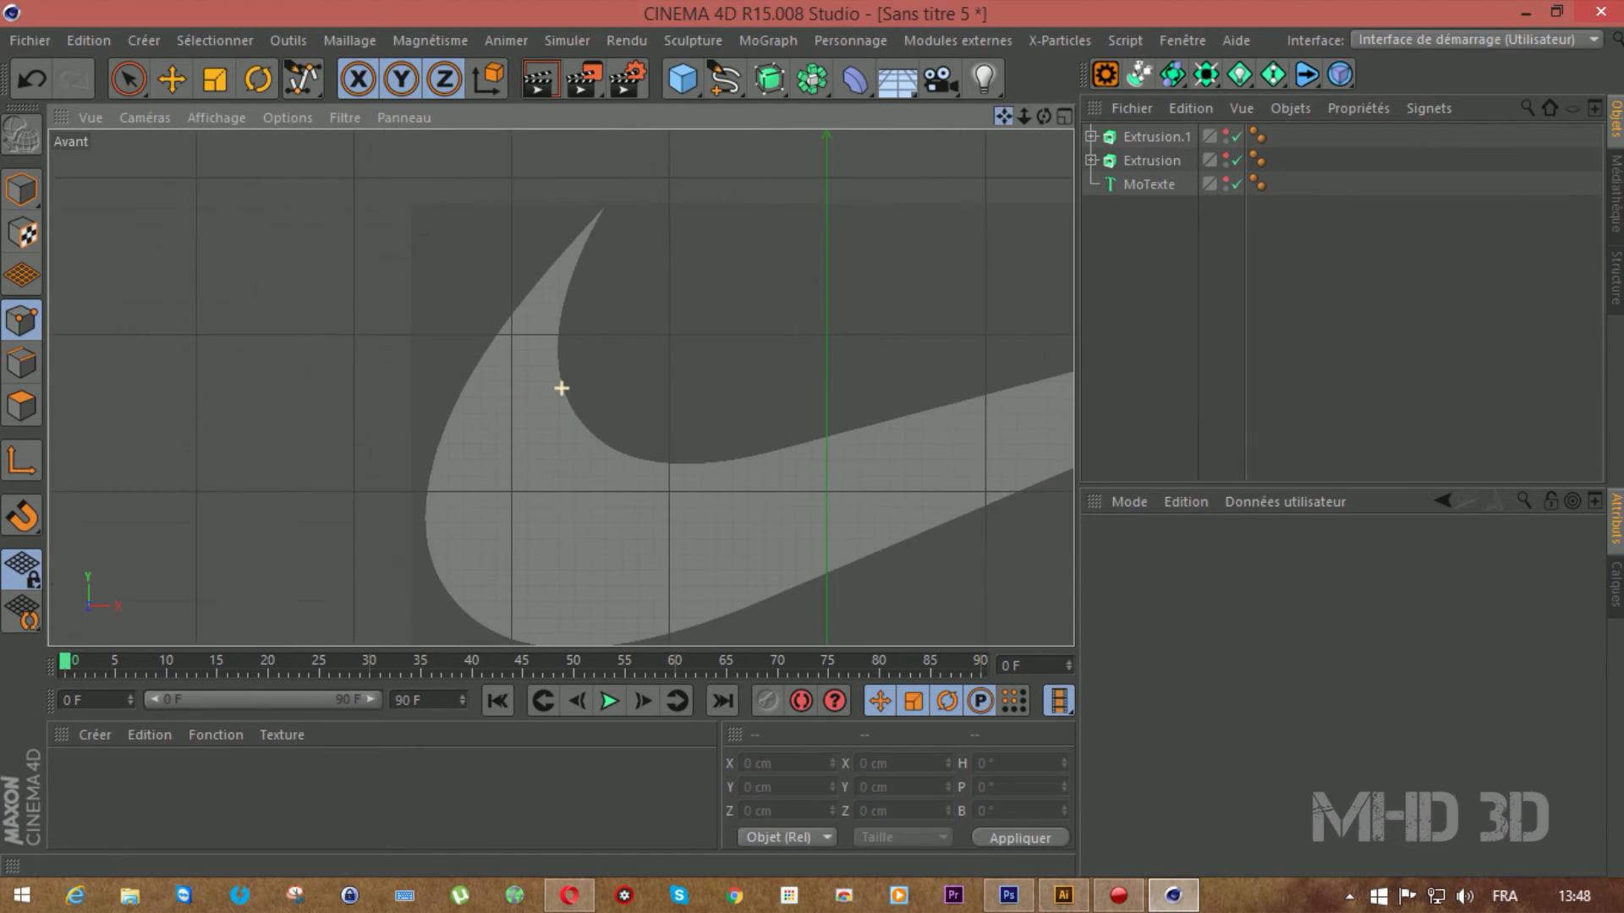
scroll(610, 233, "up", 3)
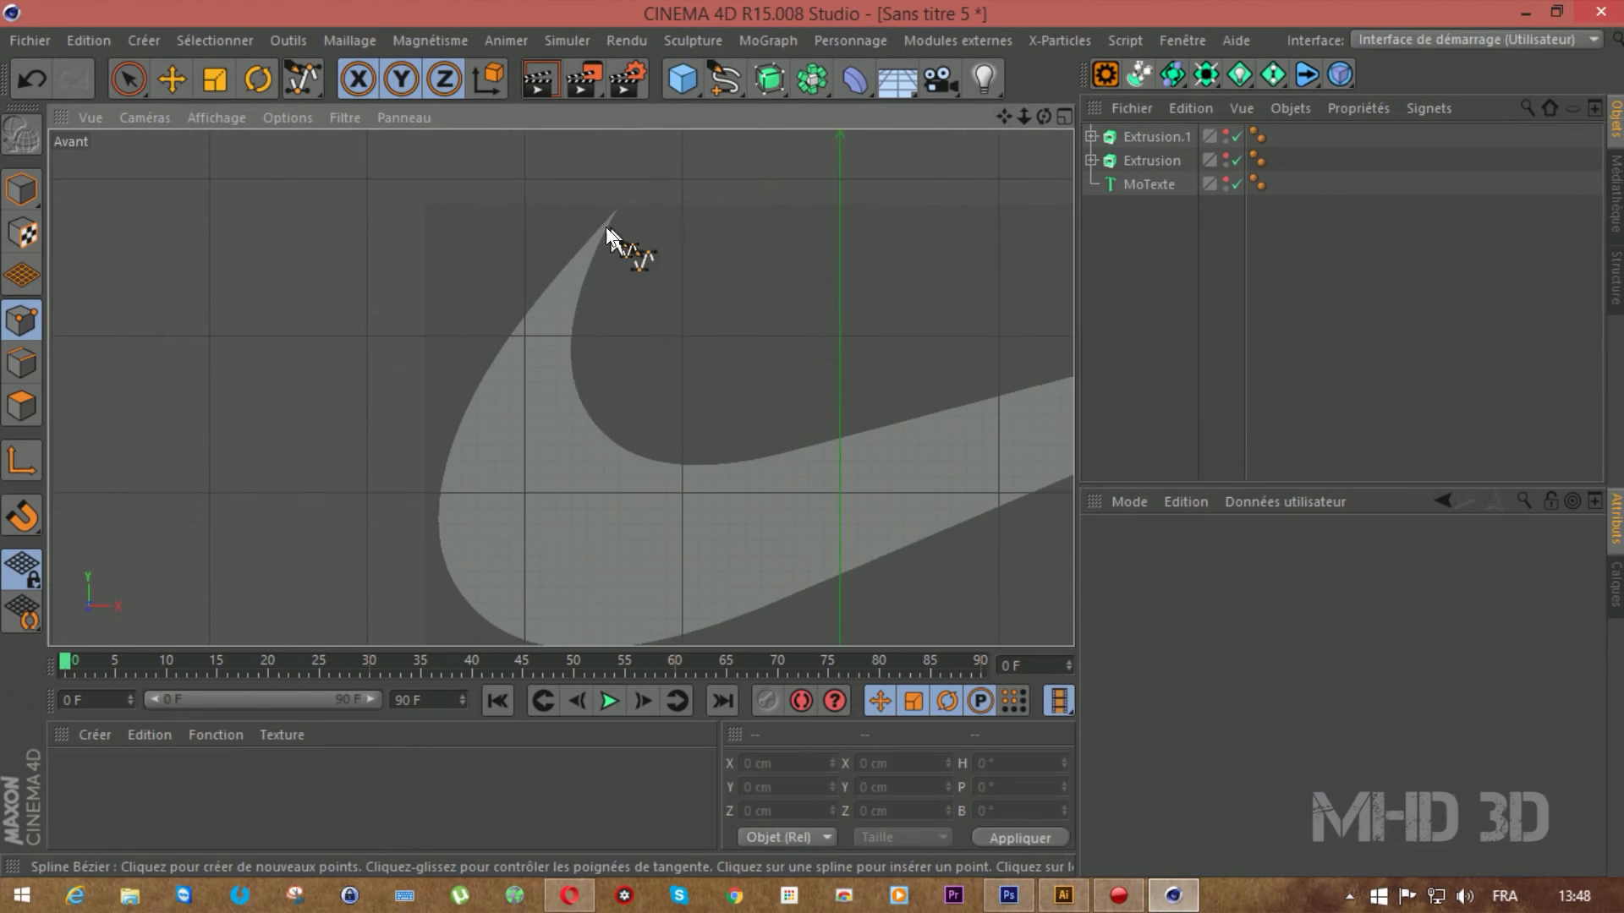
left_click(627, 186)
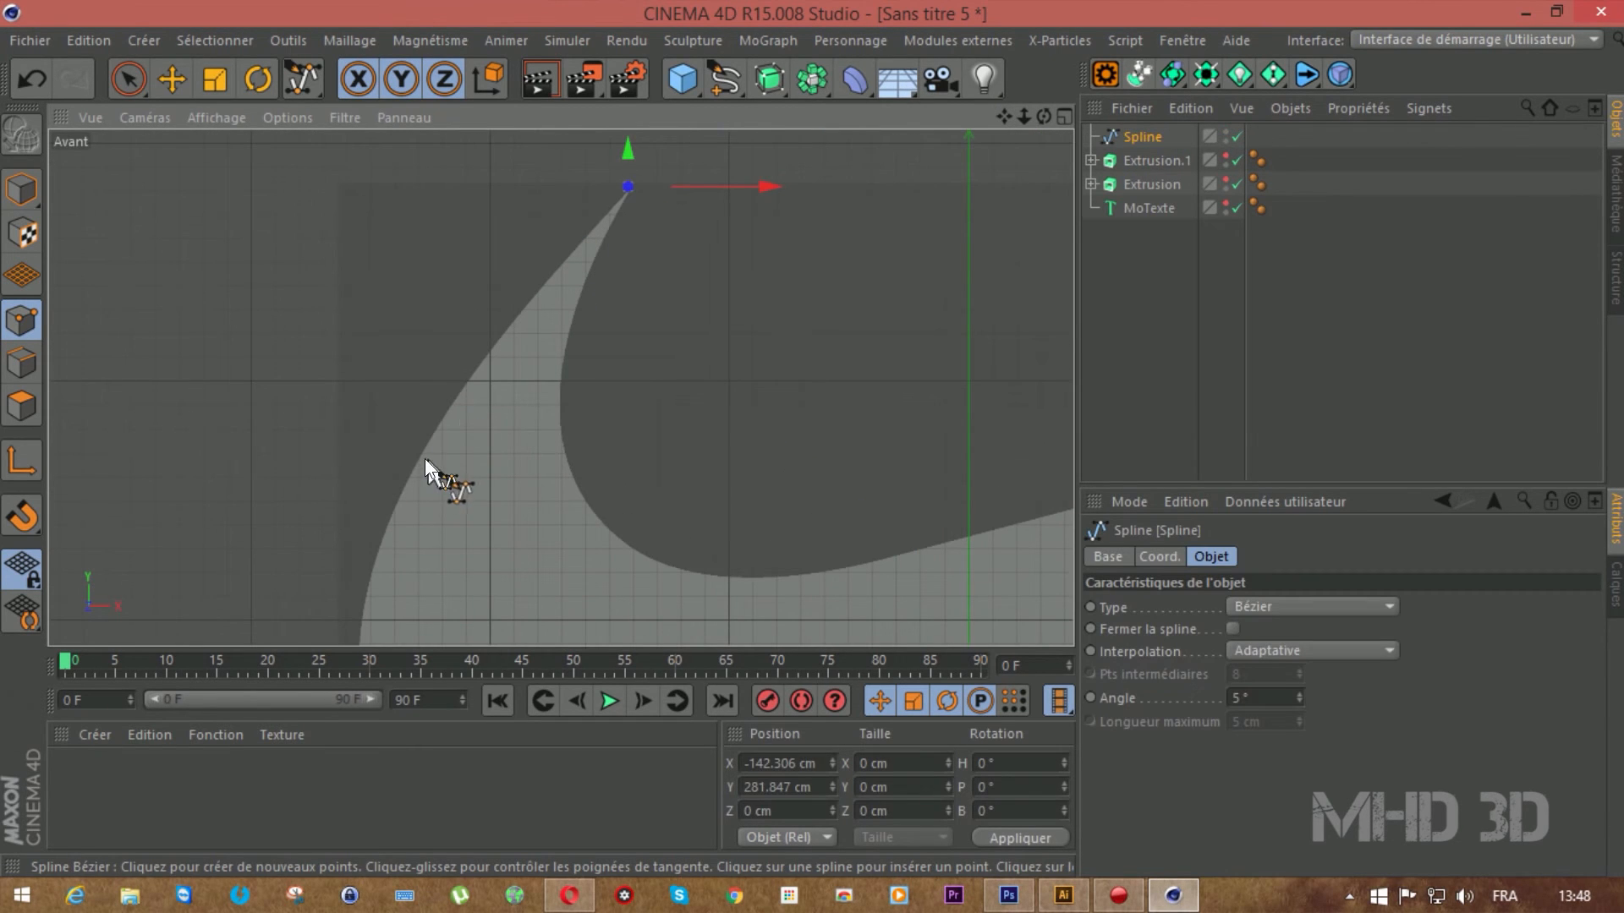
left_click_drag(409, 467, 384, 517)
left_click_drag(1004, 117, 1089, 0)
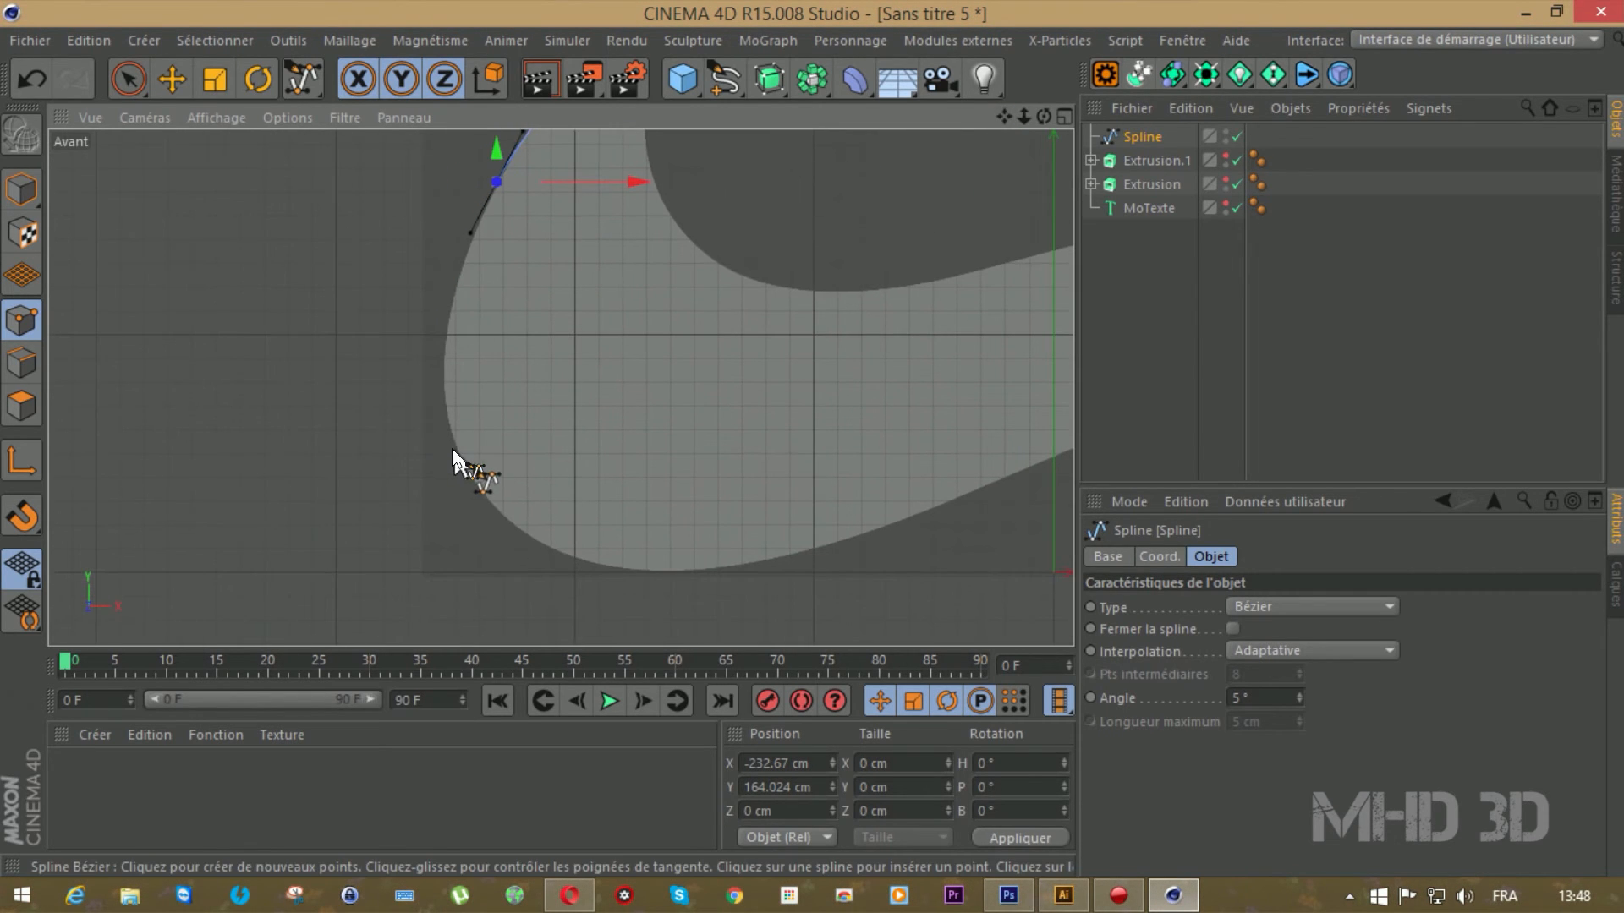
left_click_drag(453, 449, 477, 504)
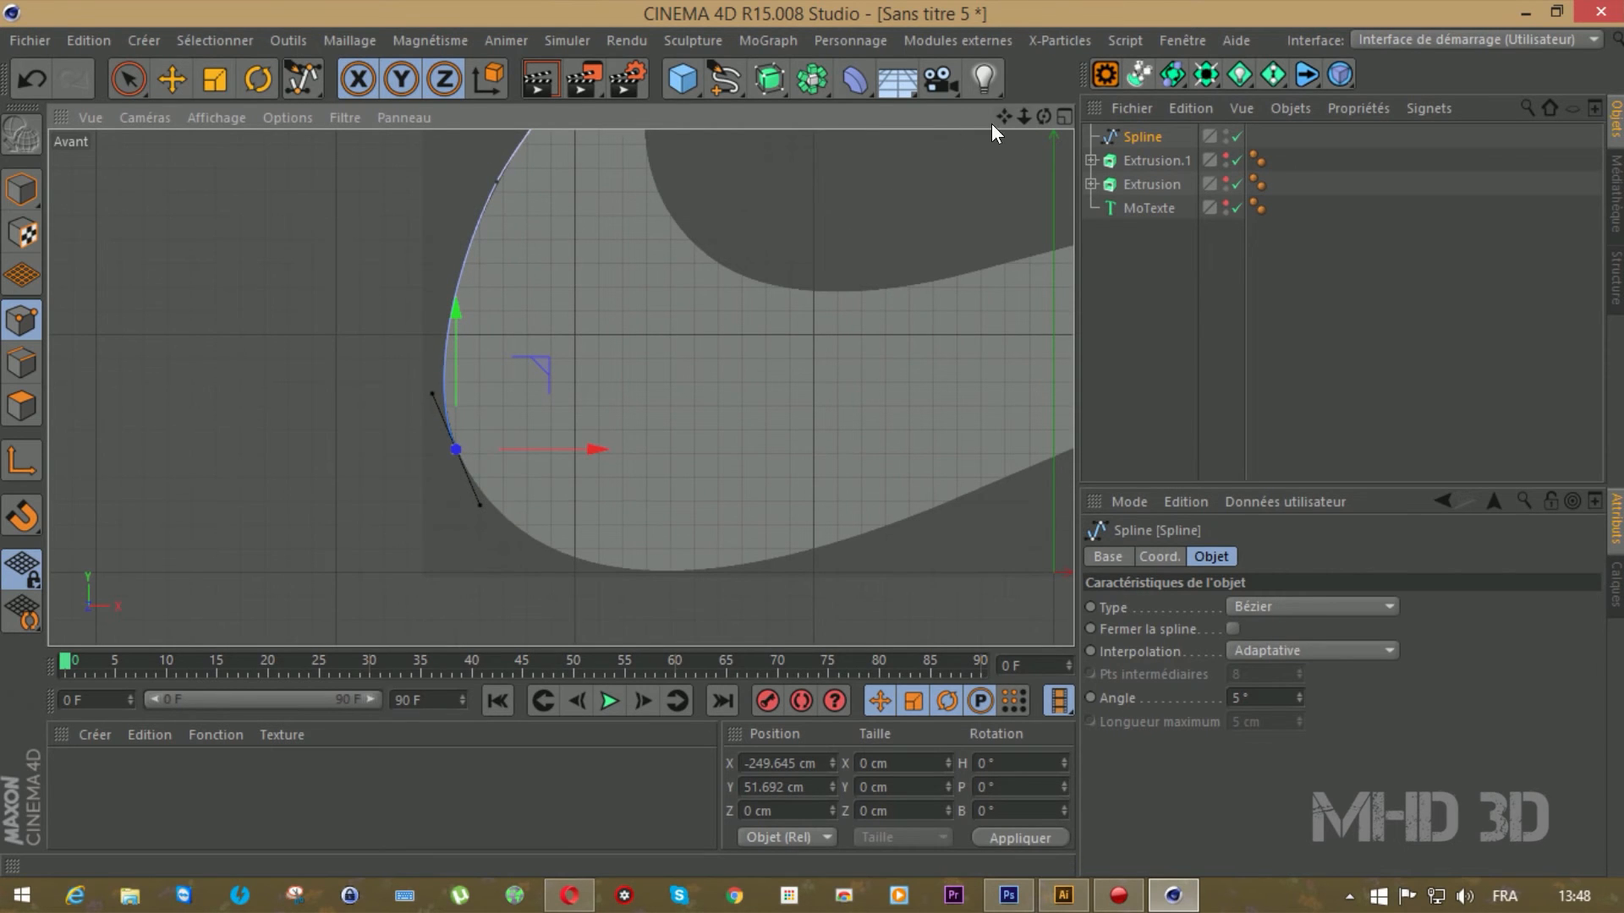
Continue the spline around the swoosh's bottom curve and along its lower edge to the long pointed tip
left_click_drag(995, 120, 954, 121)
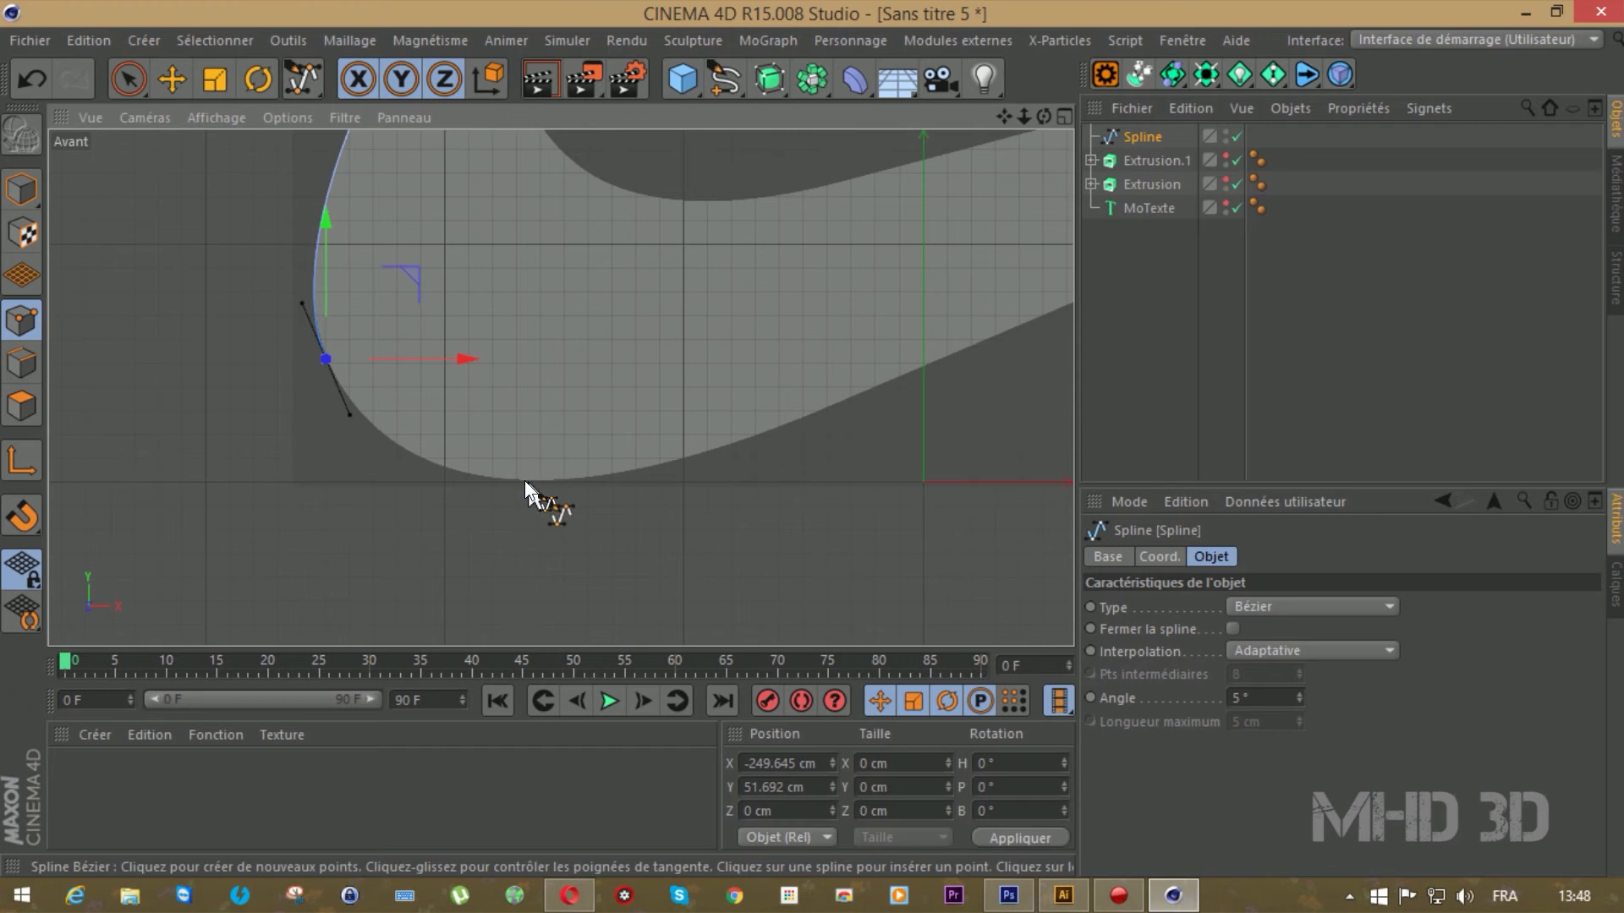
left_click_drag(524, 477, 618, 480)
left_click_drag(858, 392, 869, 387)
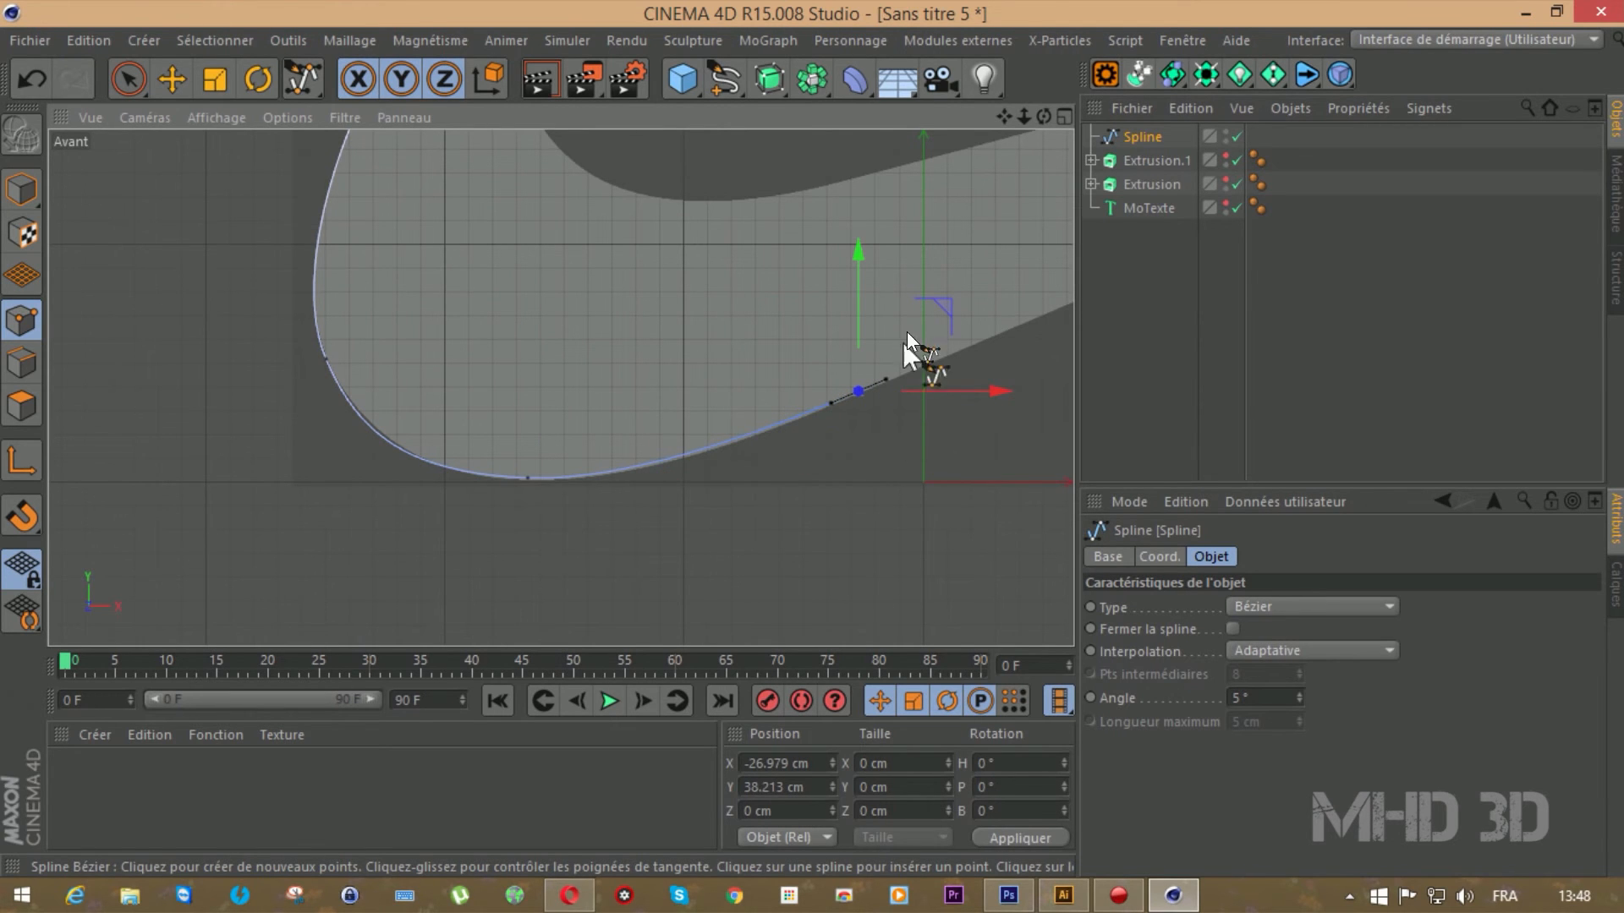
left_click_drag(1004, 115, 0, 614)
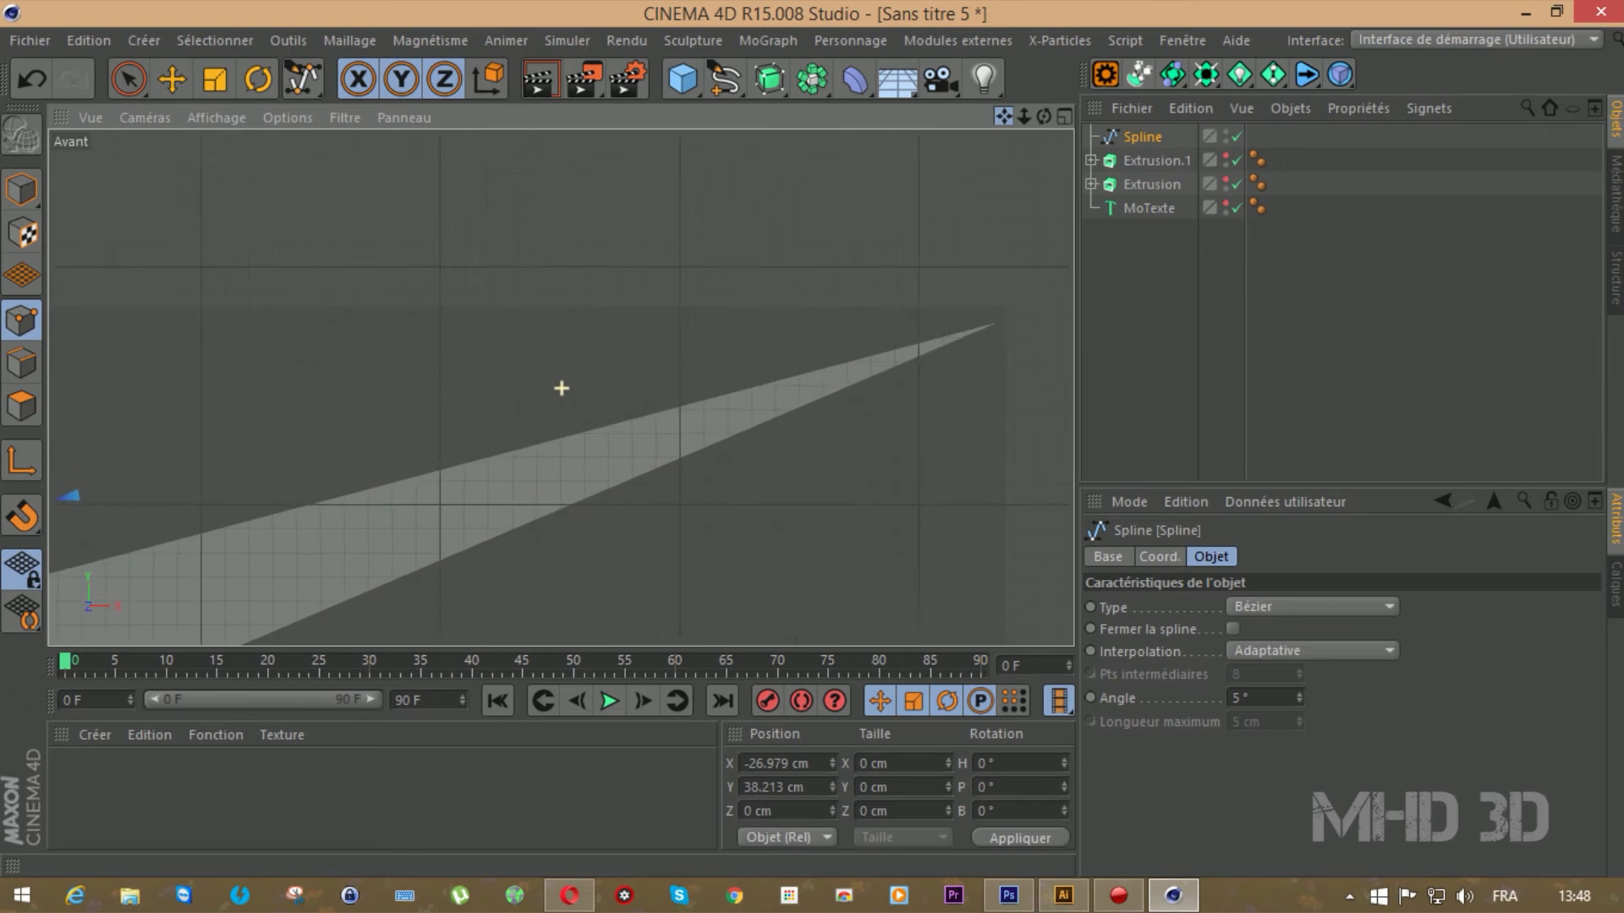
left_click_drag(562, 388, 483, 425)
left_click(912, 363)
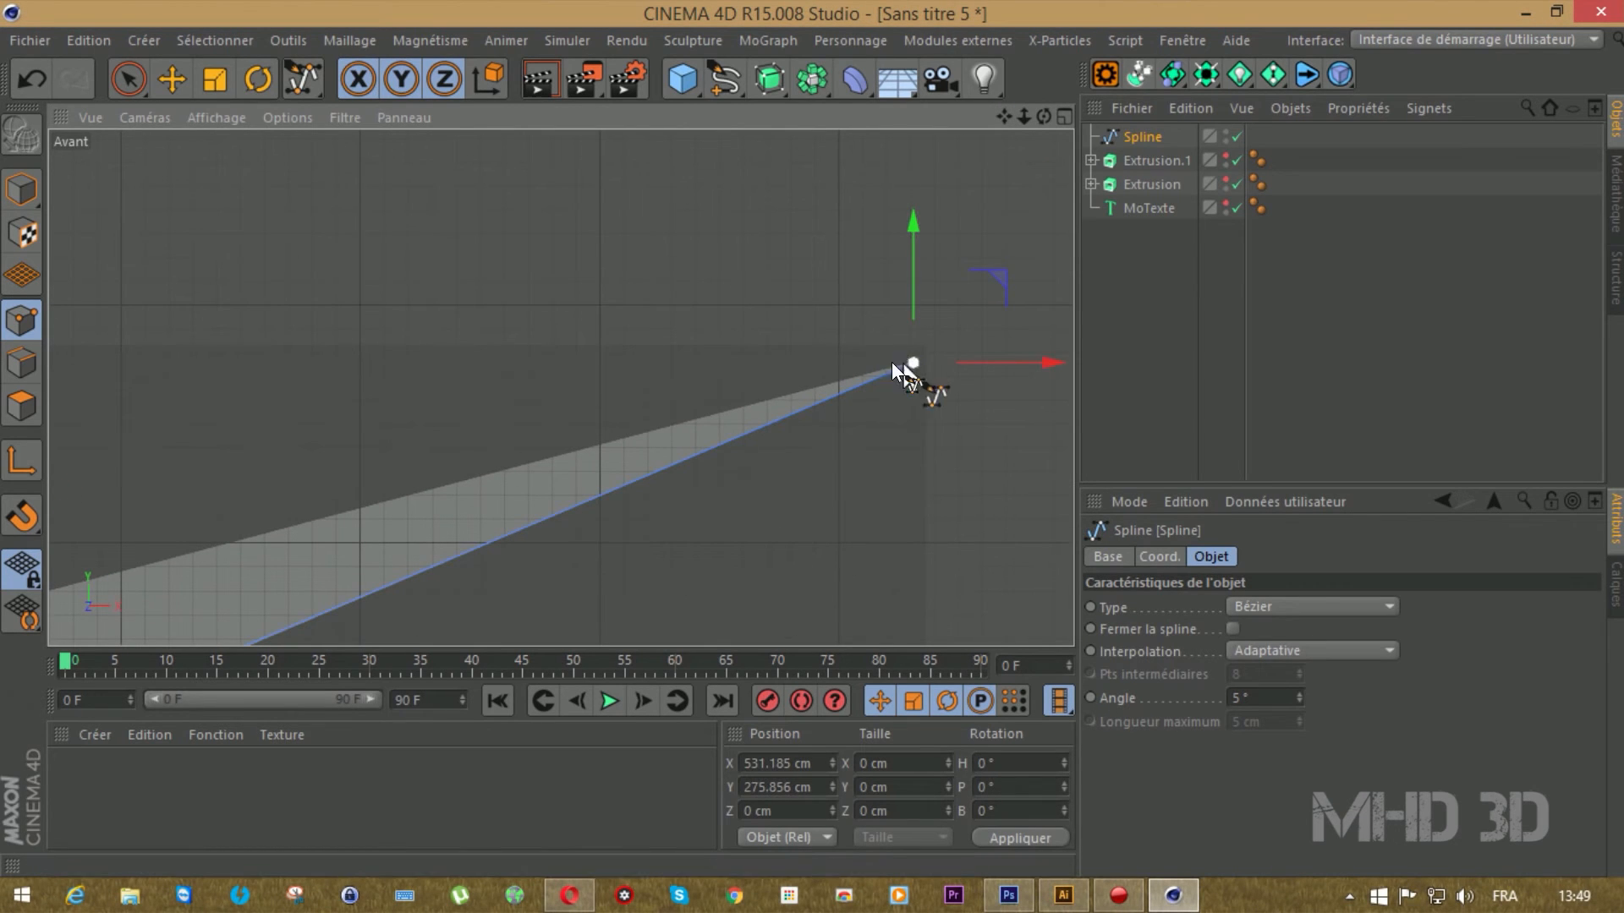
Trace the swoosh's straight upper edge from the long tip back to the start of the inner curve
left_click(188, 553)
left_click_drag(1004, 116, 1080, 102)
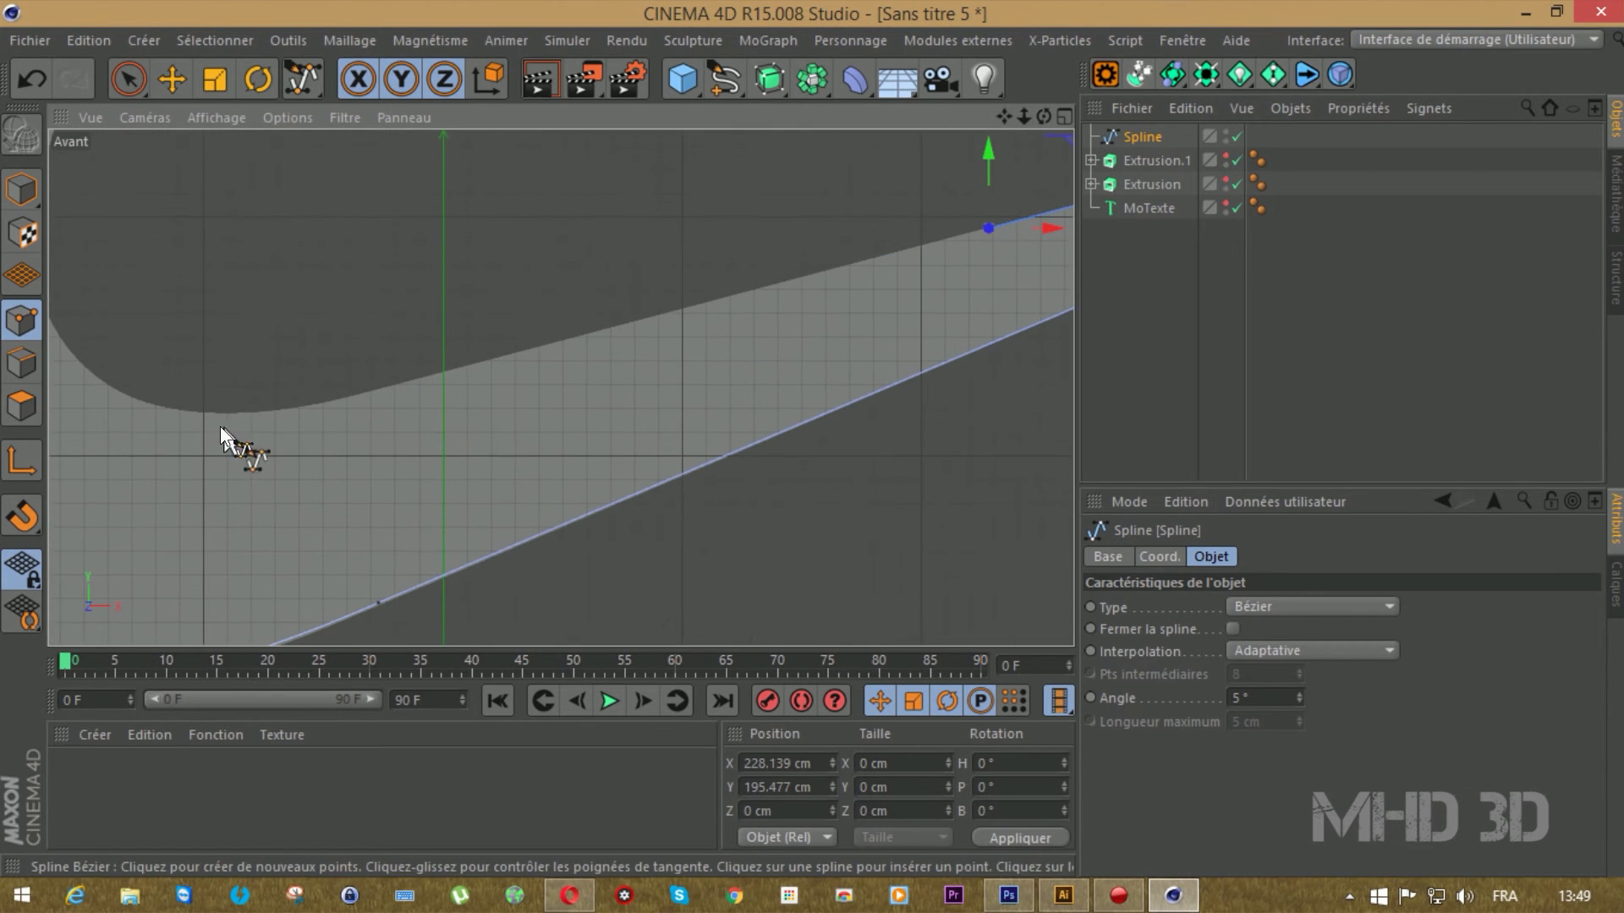
left_click(308, 403)
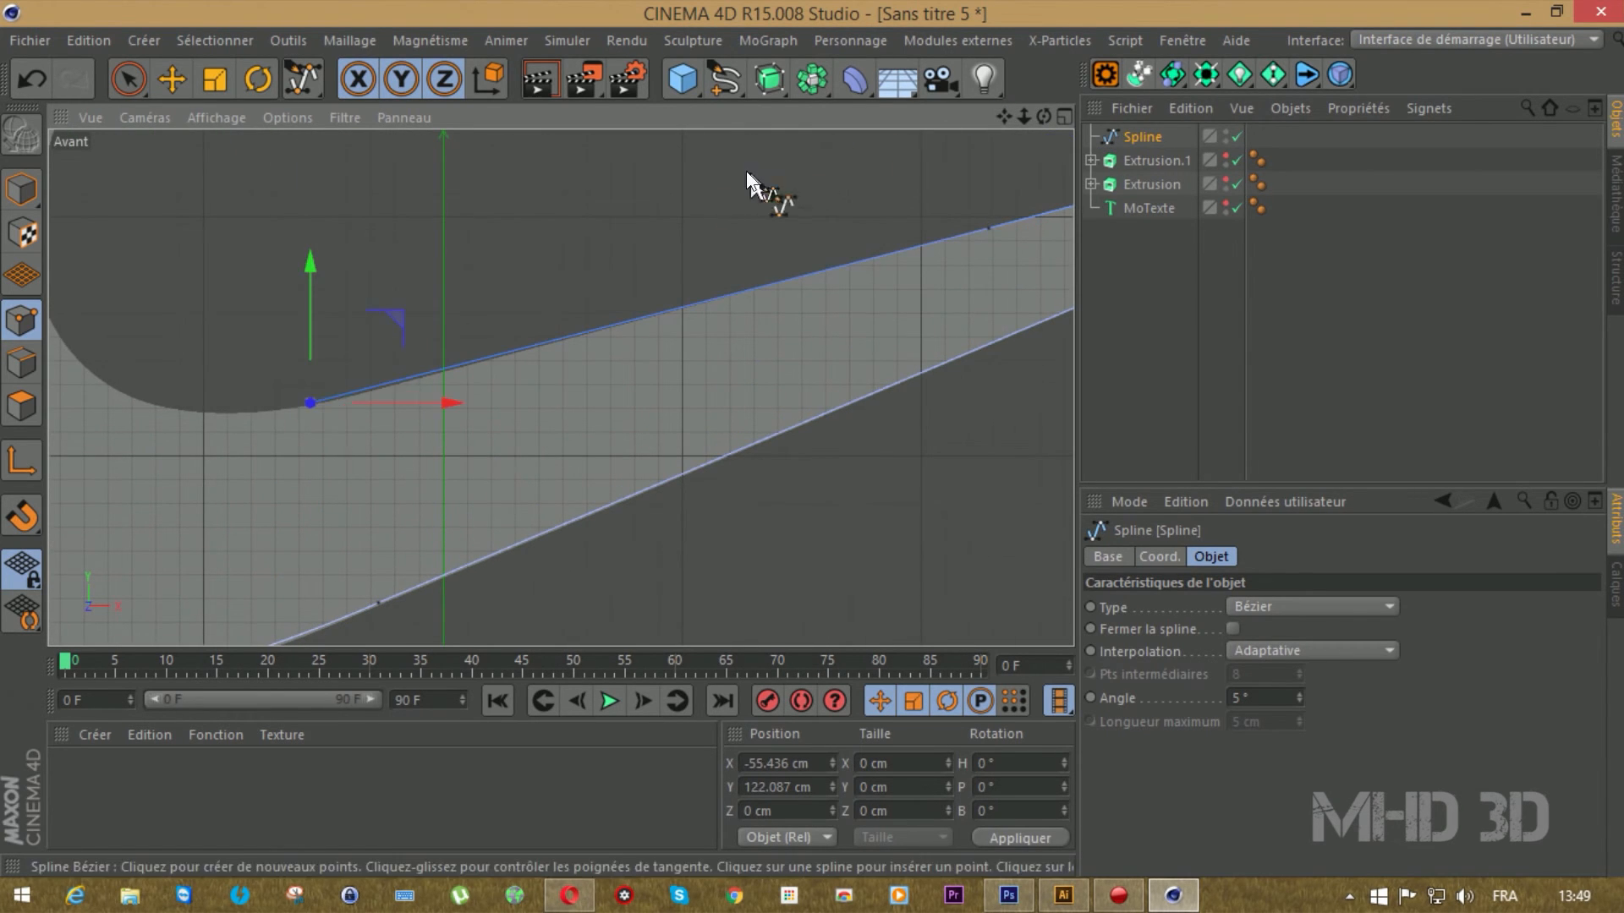
Trace the swoosh's inner curve up to the short tip and close the spline on its first point
left_click_drag(1006, 115, 771, 284)
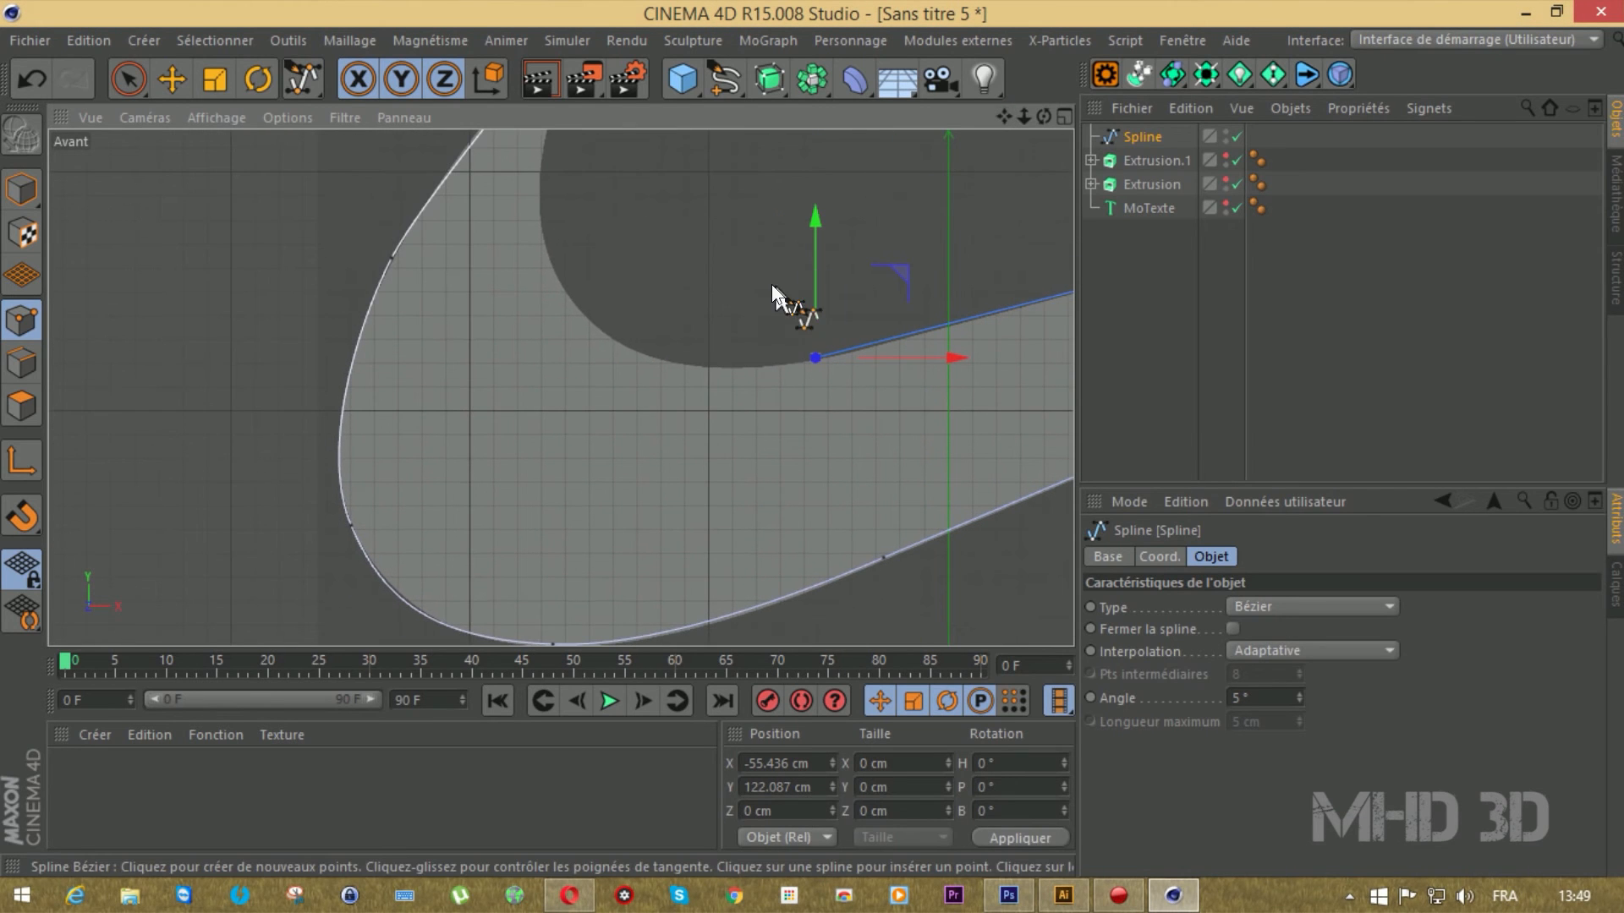
left_click_drag(614, 336, 572, 299)
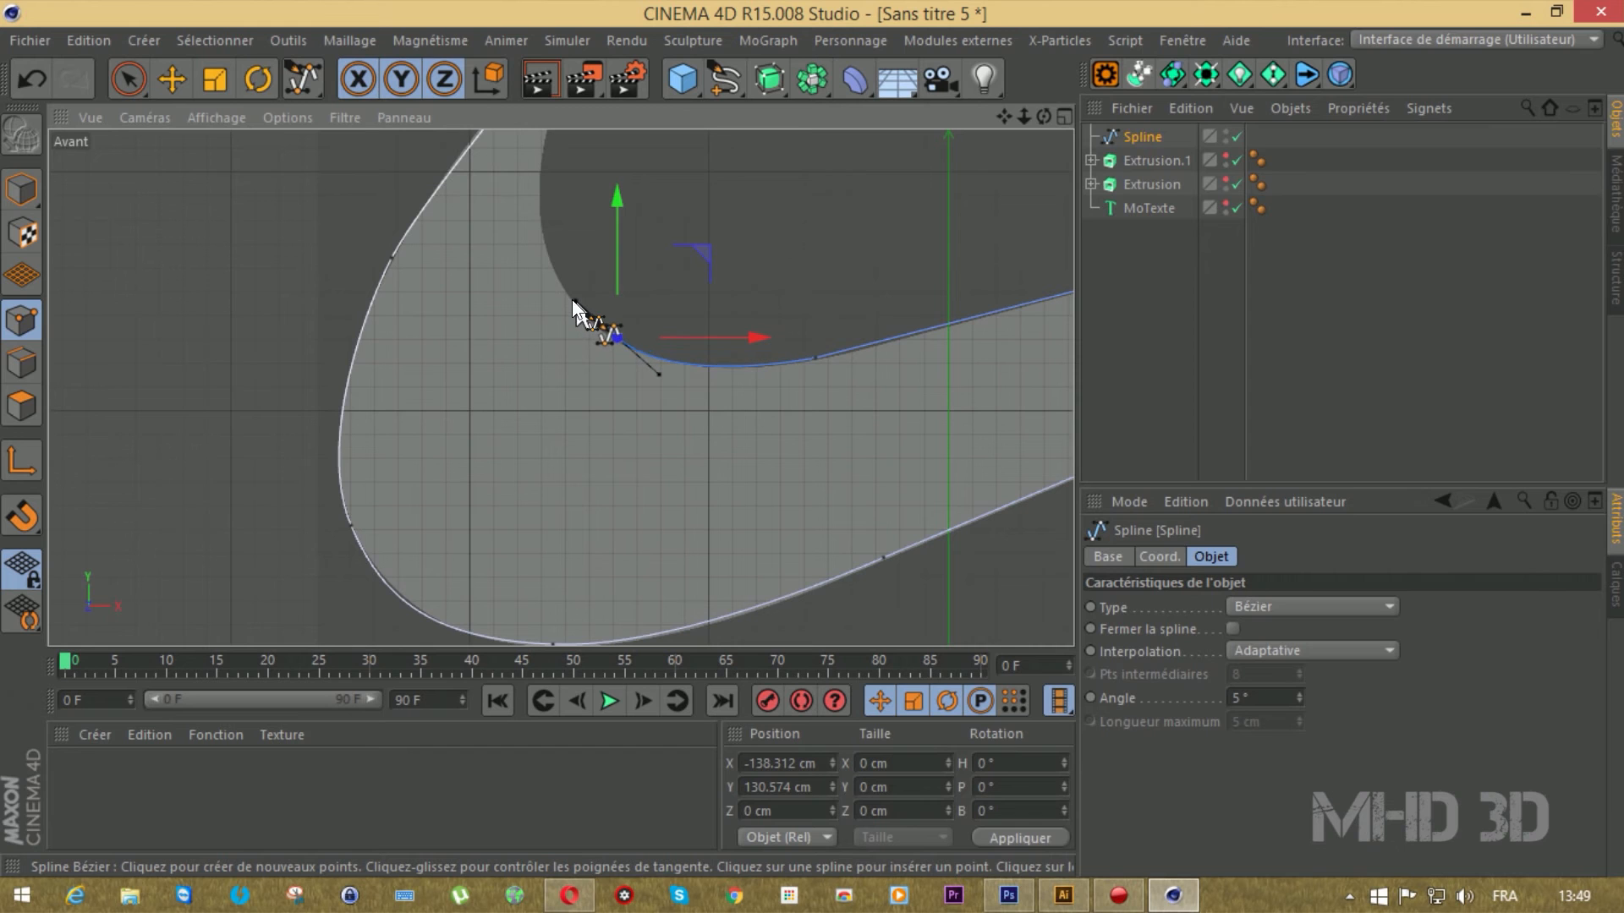
mouse_move(1004, 116)
left_mouse_down()
mouse_move(562, 384)
mouse_move(993, 127)
left_mouse_up()
left_click_drag(679, 272, 704, 181)
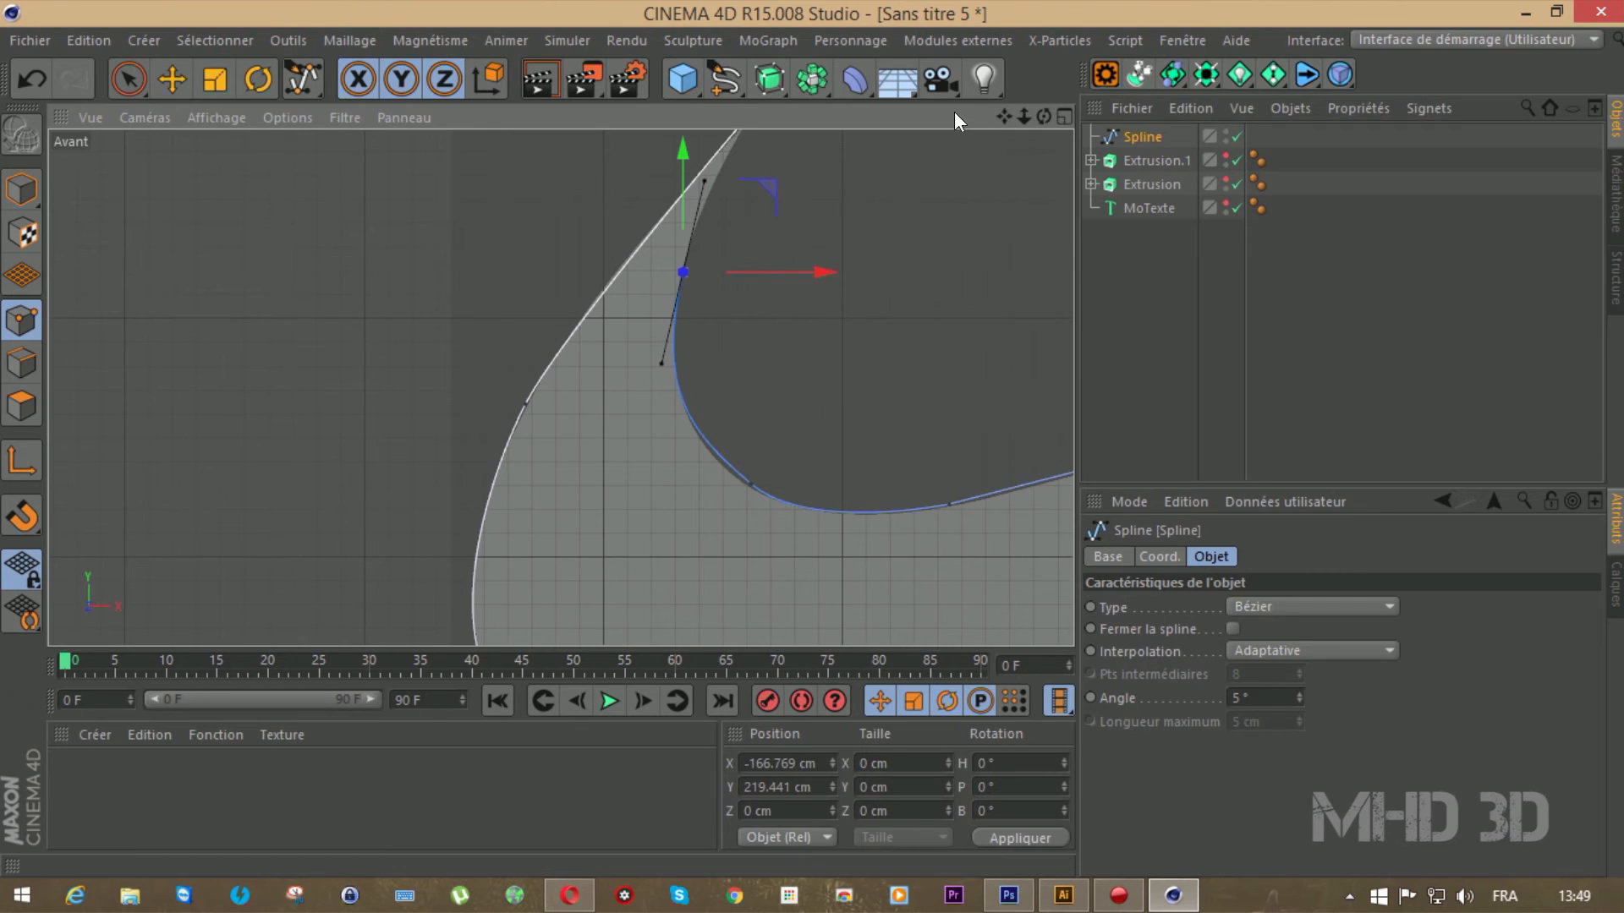
left_click_drag(1003, 116, 996, 232)
left_click(732, 243)
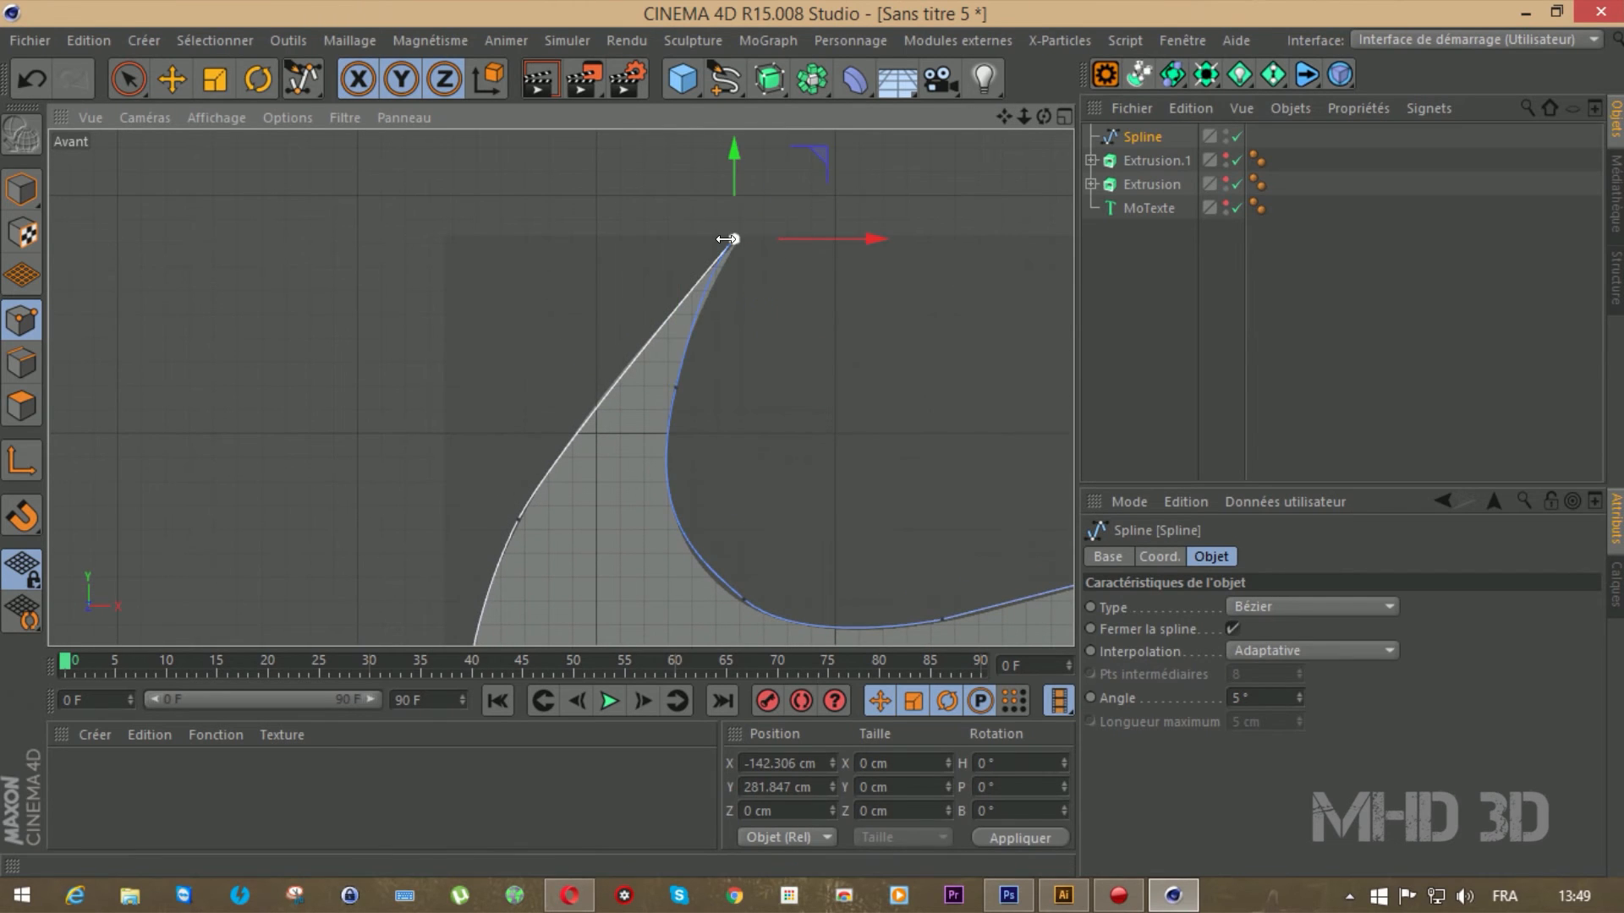
Switch to the perspective view and set the swoosh spline's interpolation to Subdiviser
left_click(1147, 135)
left_click_drag(1013, 115, 908, 59)
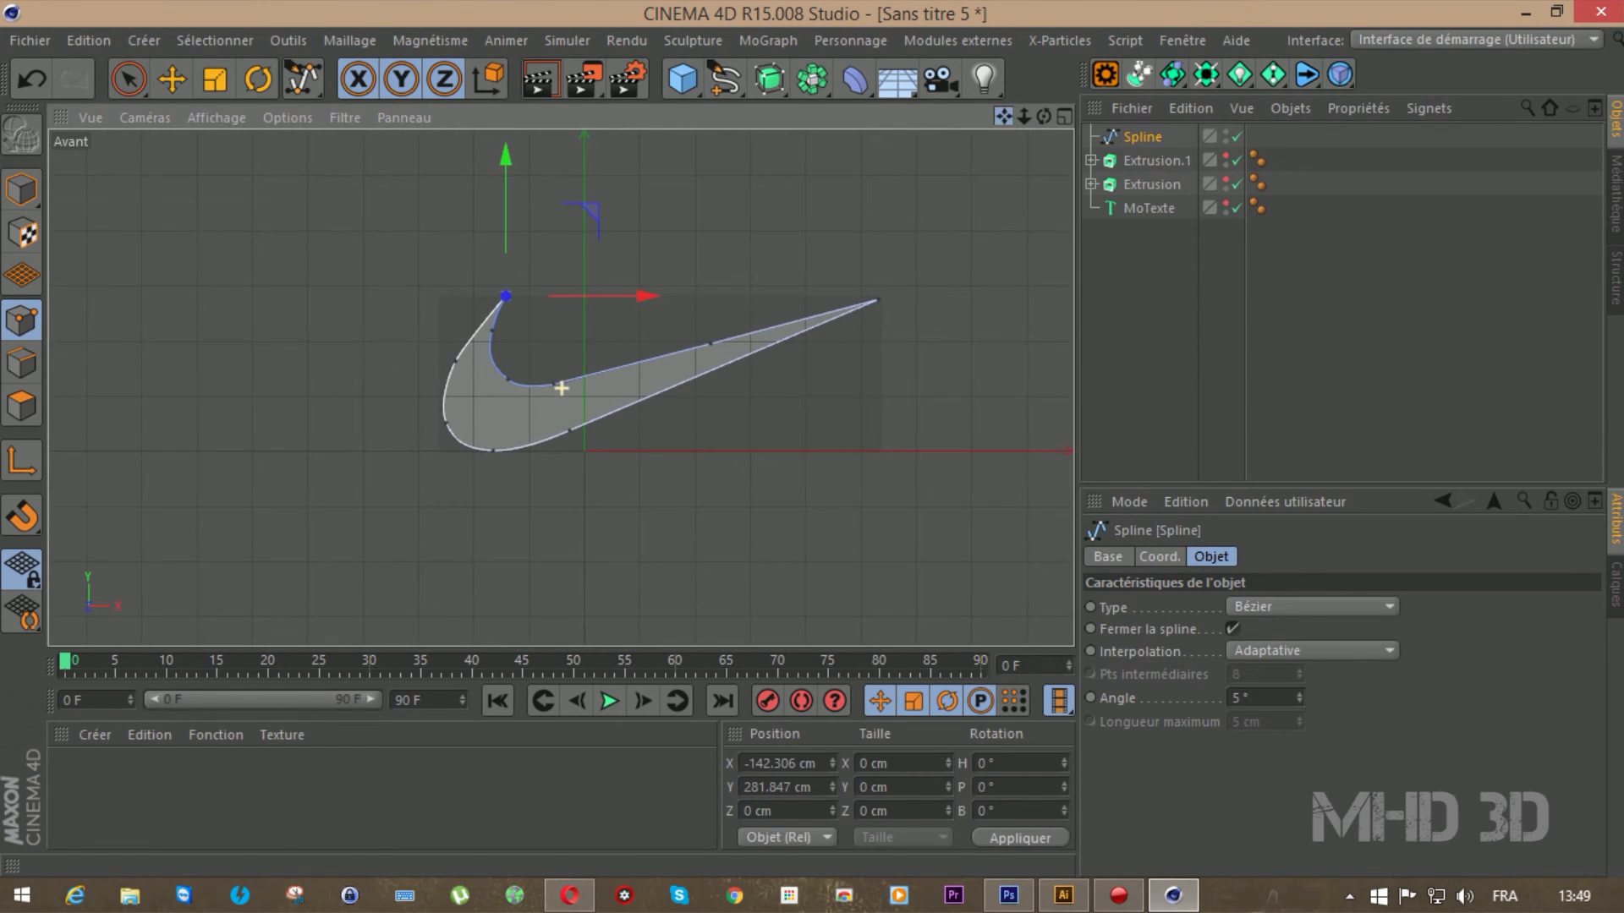
key("F1")
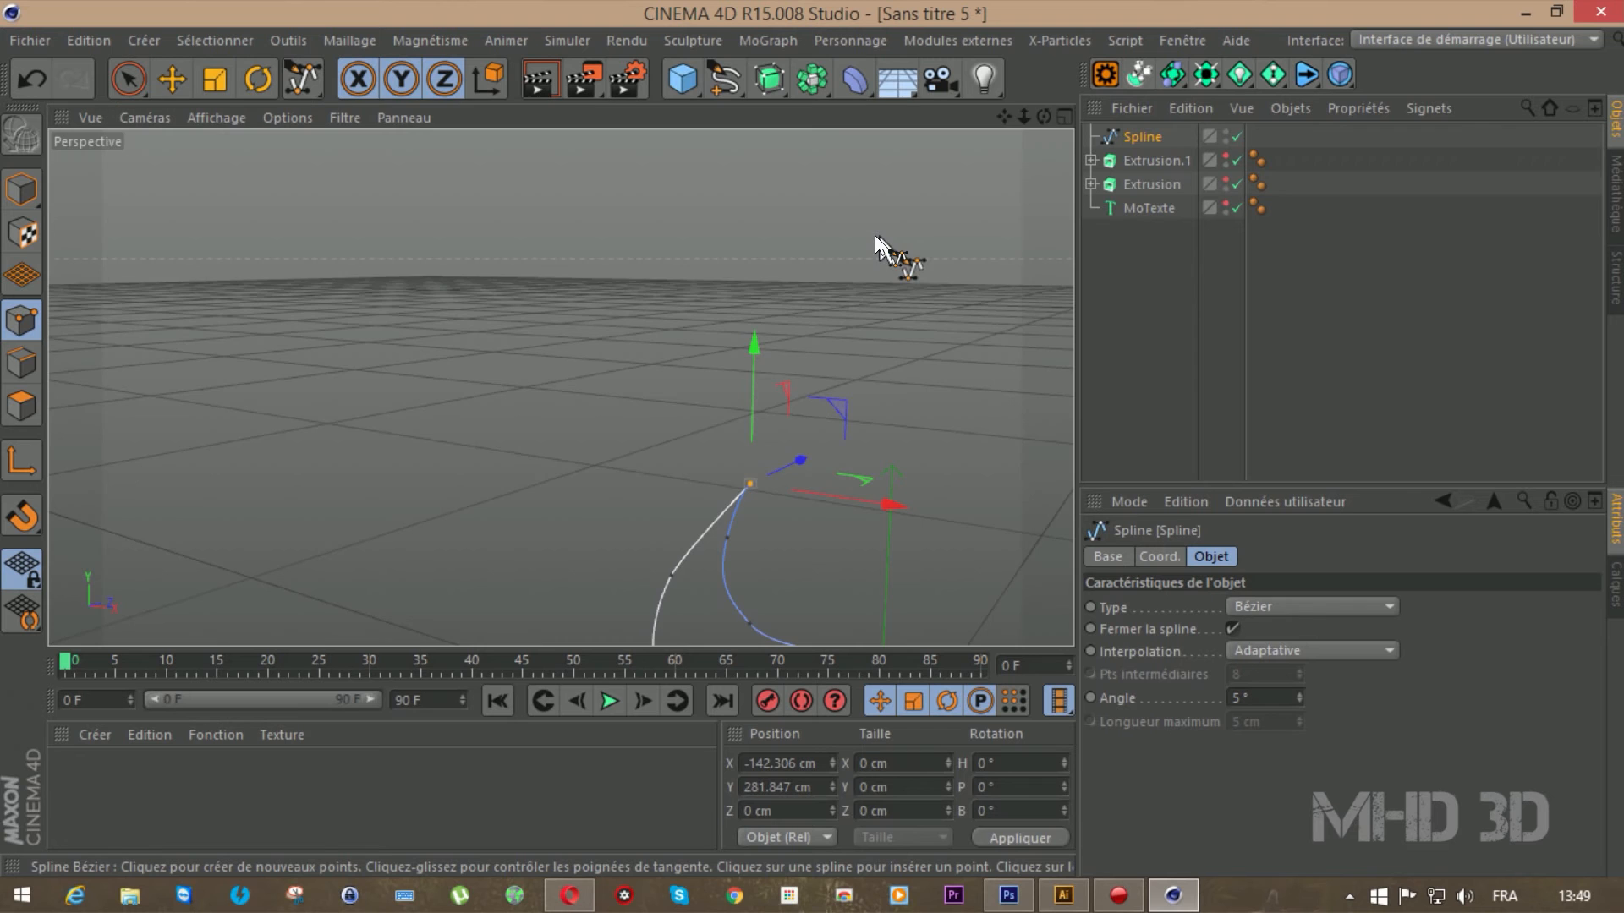
left_click_drag(1003, 113, 1120, 53)
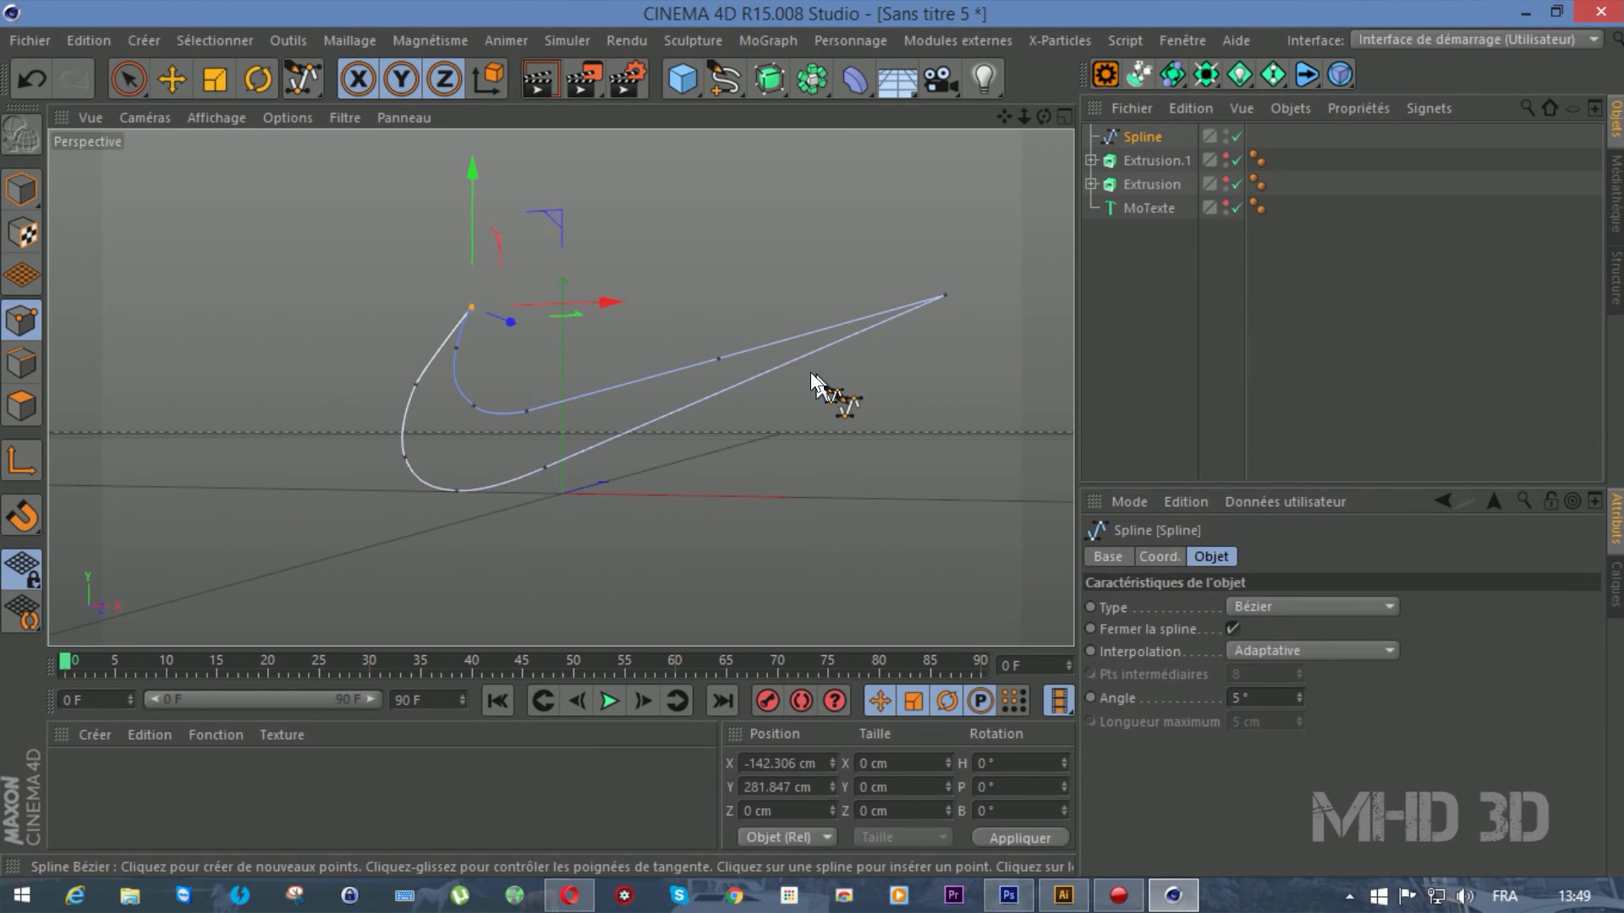
left_click(1290, 651)
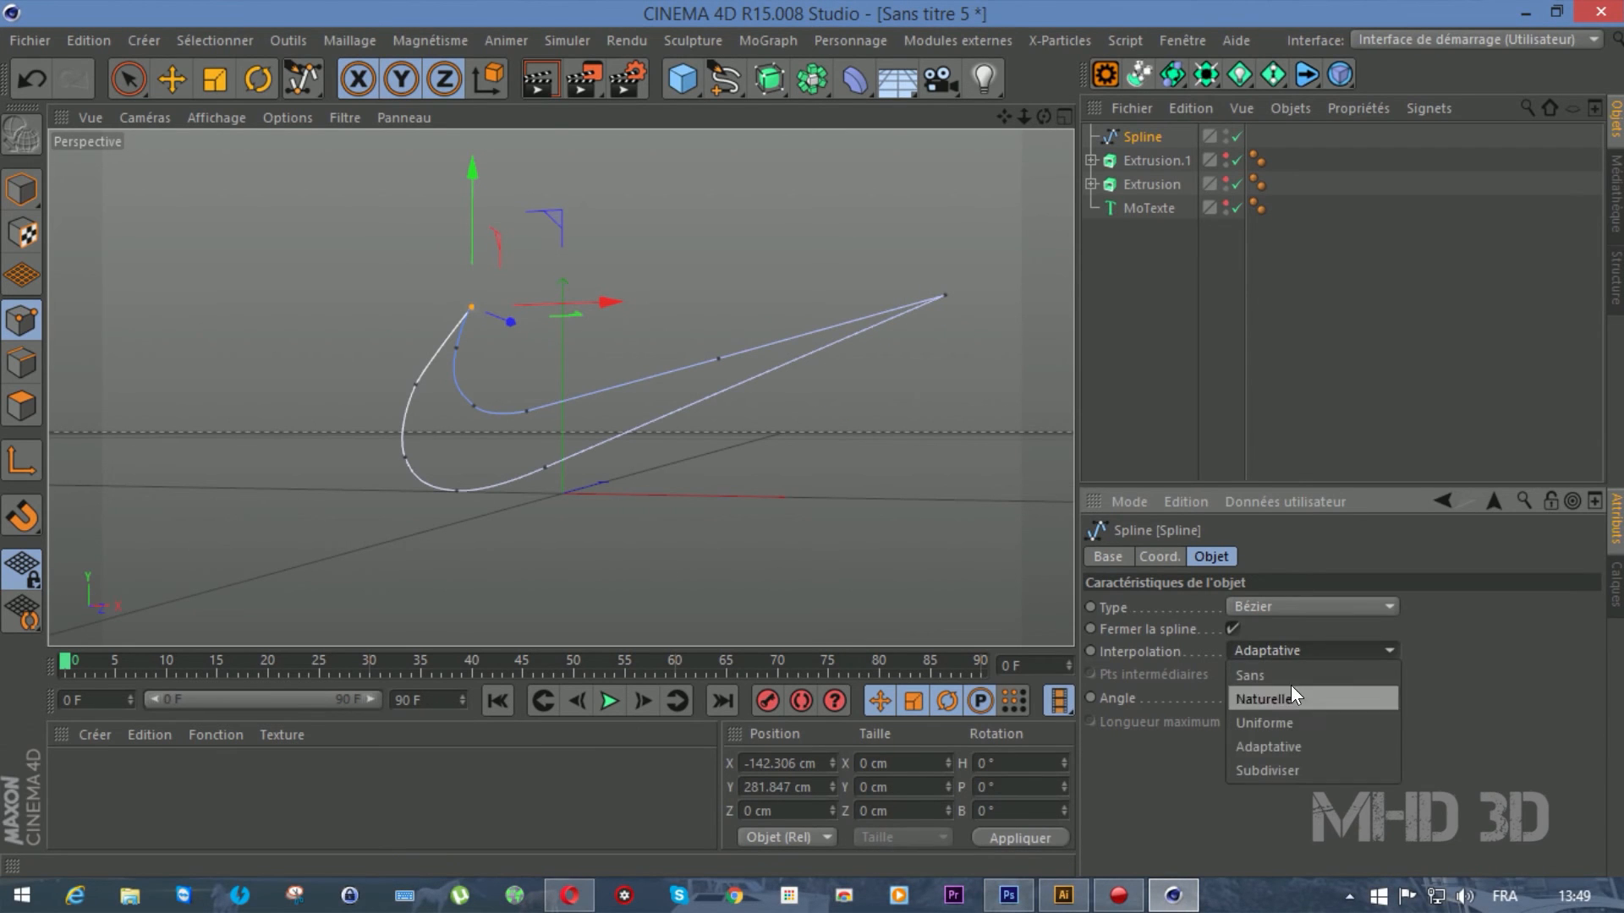
left_click(1278, 763)
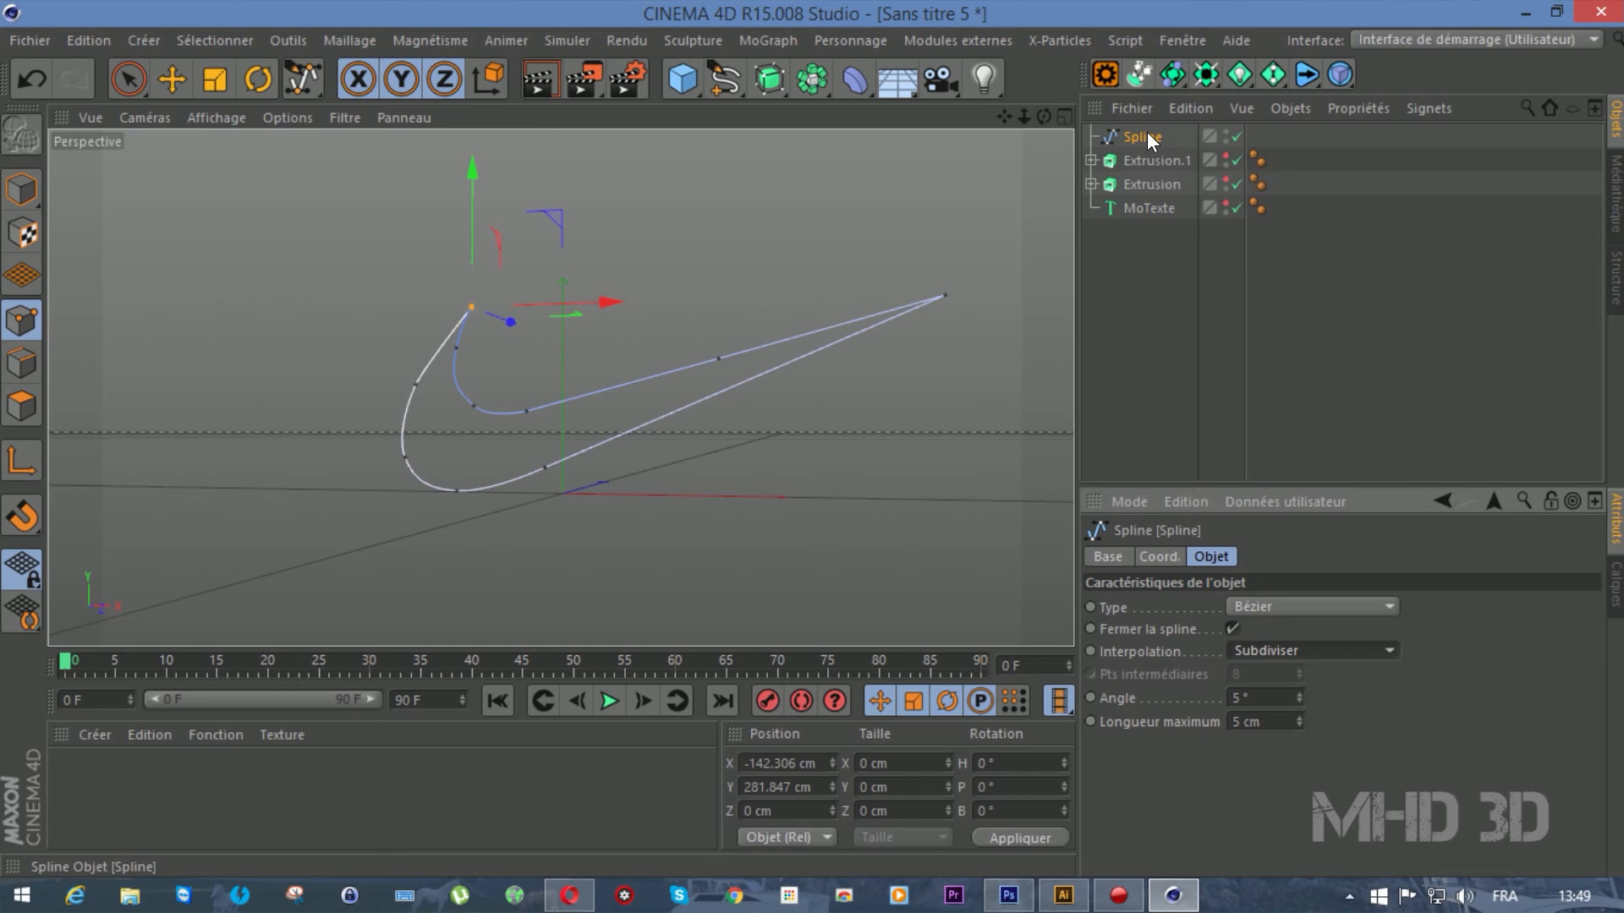
Put the swoosh spline in a new extrusion and set its start and end caps to Couvercle et biseau
left_click_drag(761, 97, 1150, 131)
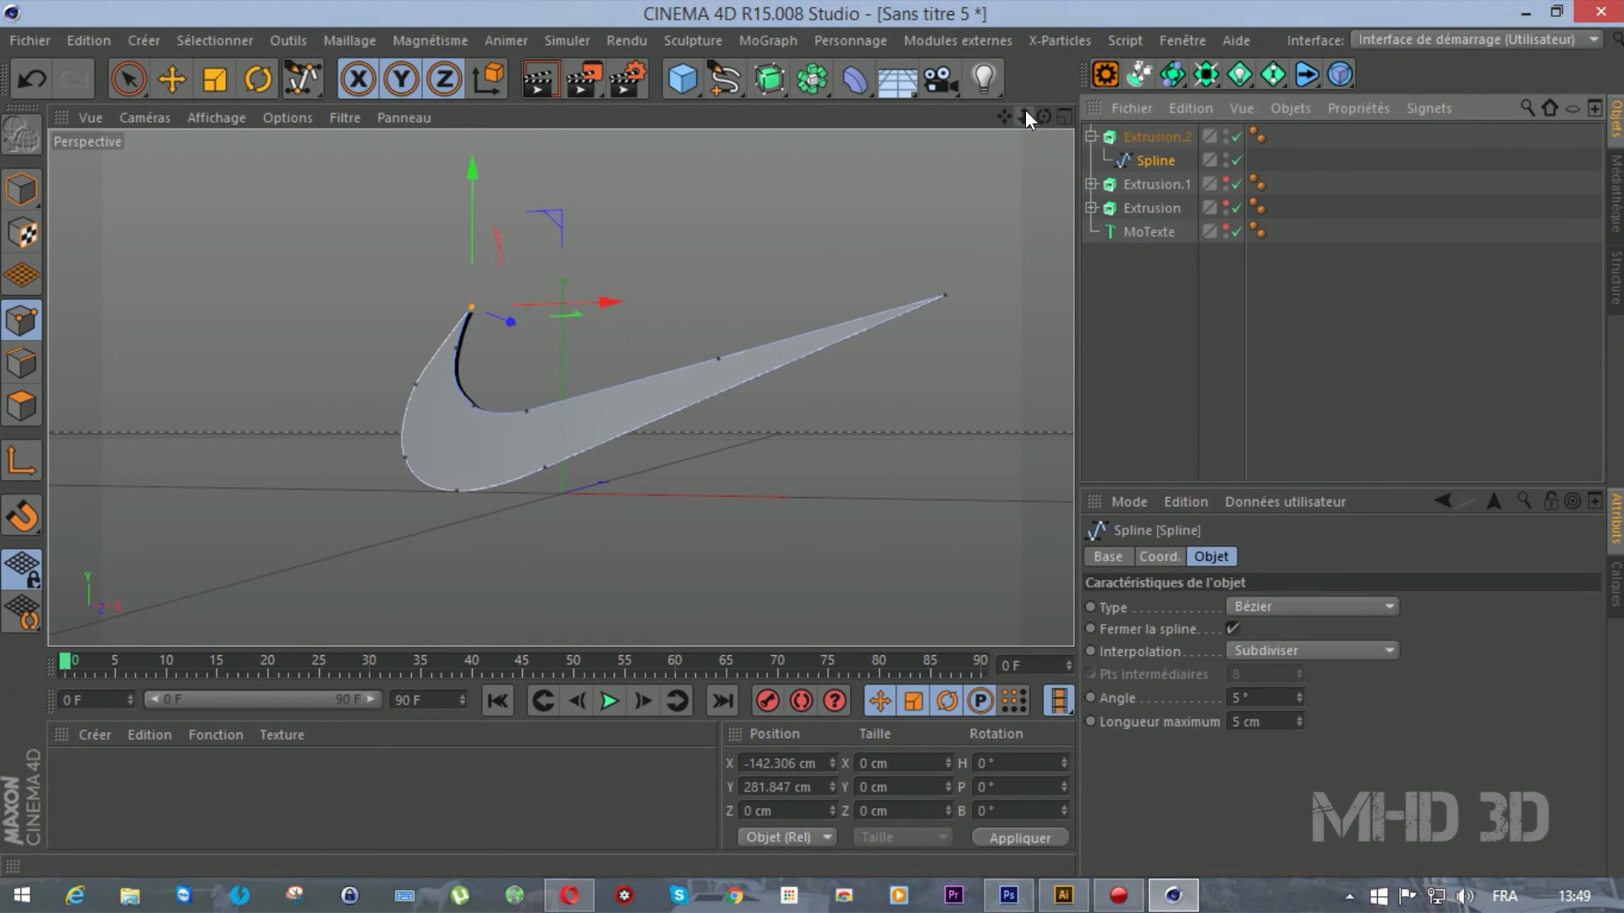
left_click(1154, 136)
left_click_drag(1044, 116, 896, 144)
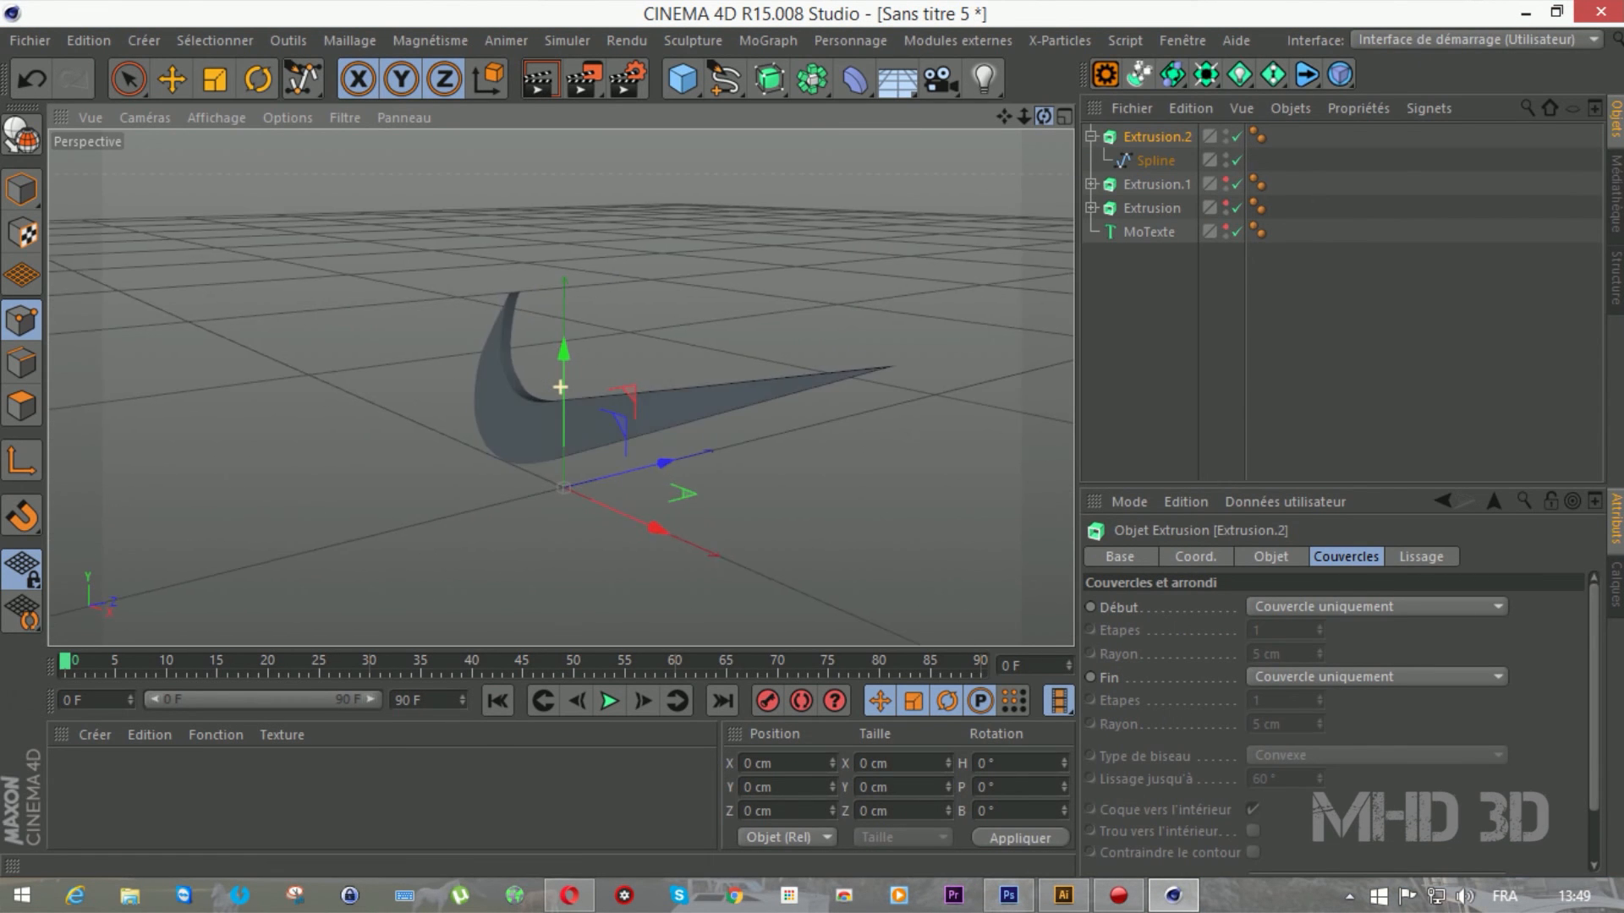
left_click(1362, 606)
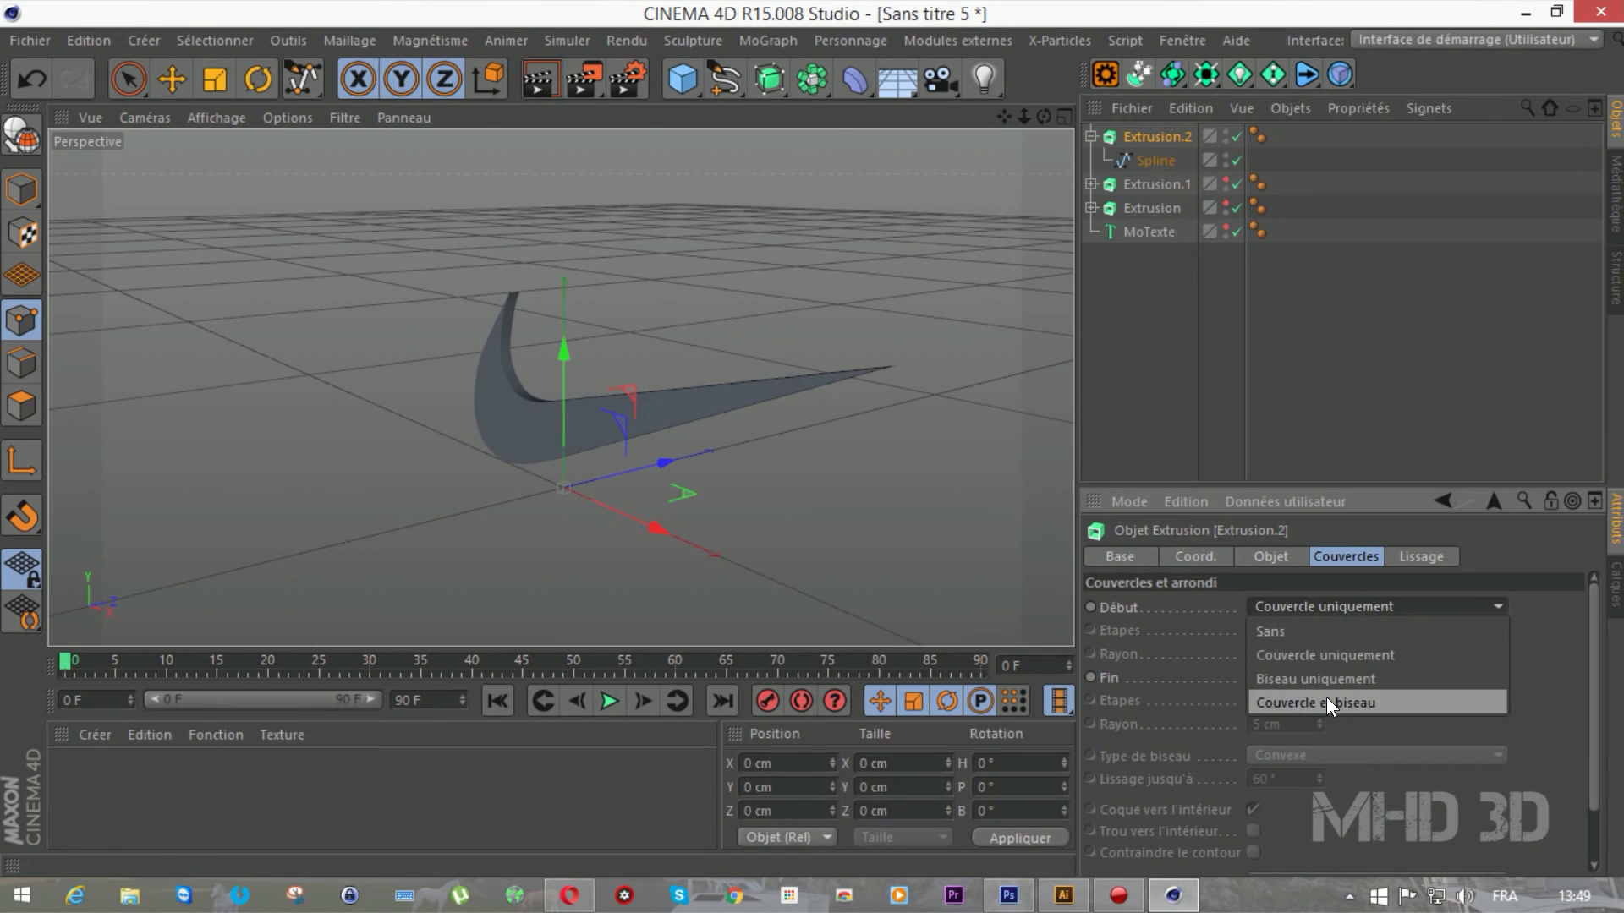
left_click(1326, 697)
left_click(1329, 669)
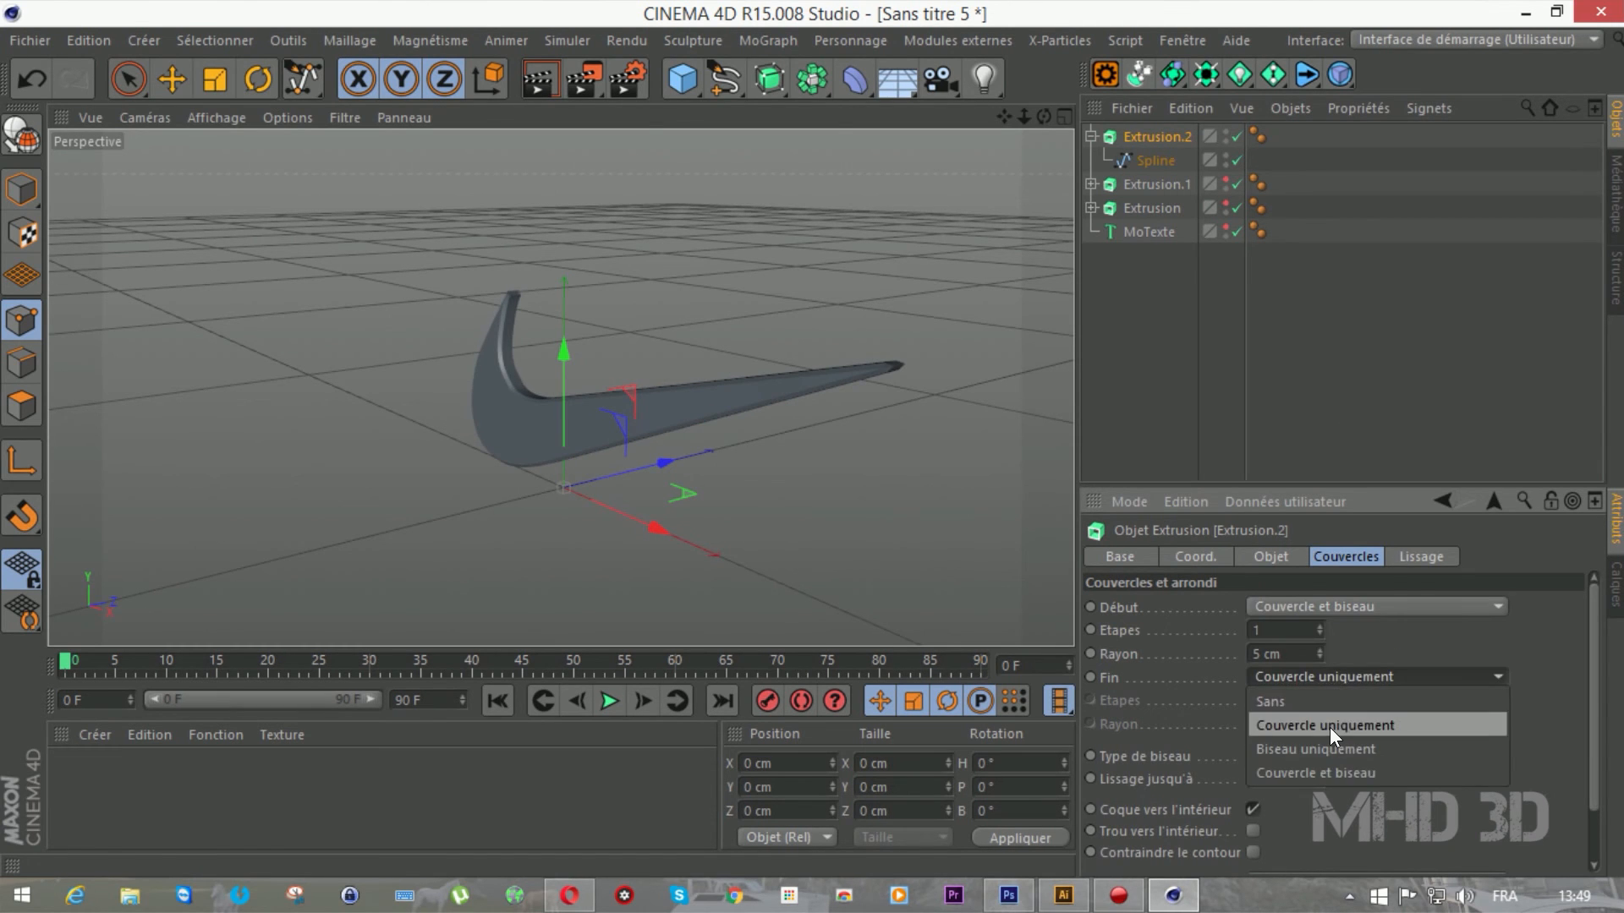
left_click(1331, 770)
Set the bevel radius to 2 cm and the steps to 3 for both caps of the swoosh extrusion
double_click(1290, 656)
type("2")
key("Return")
double_click(1269, 724)
type("2")
key("Return")
double_click(1268, 630)
type("3")
key("Return")
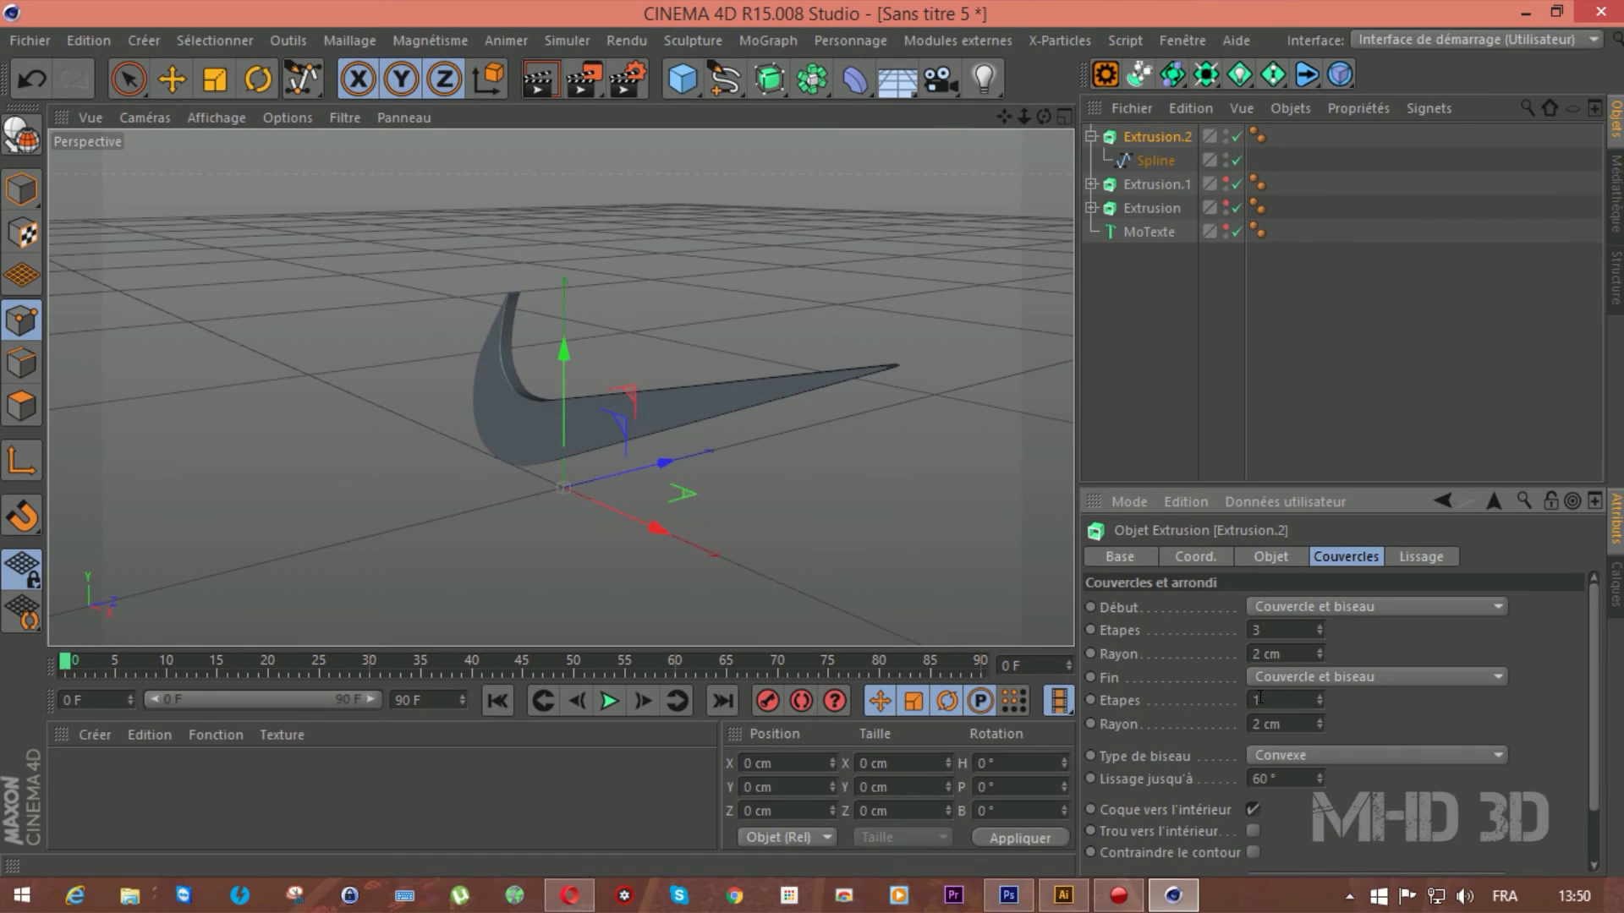
type("3")
Make the horse and eagle extrusions and the lion MoTexte visible again in the viewport
left_click_drag(1043, 117, 907, 218)
scroll(894, 386, "up", 4)
left_click_drag(1044, 116, 1007, 118)
left_click(1224, 179)
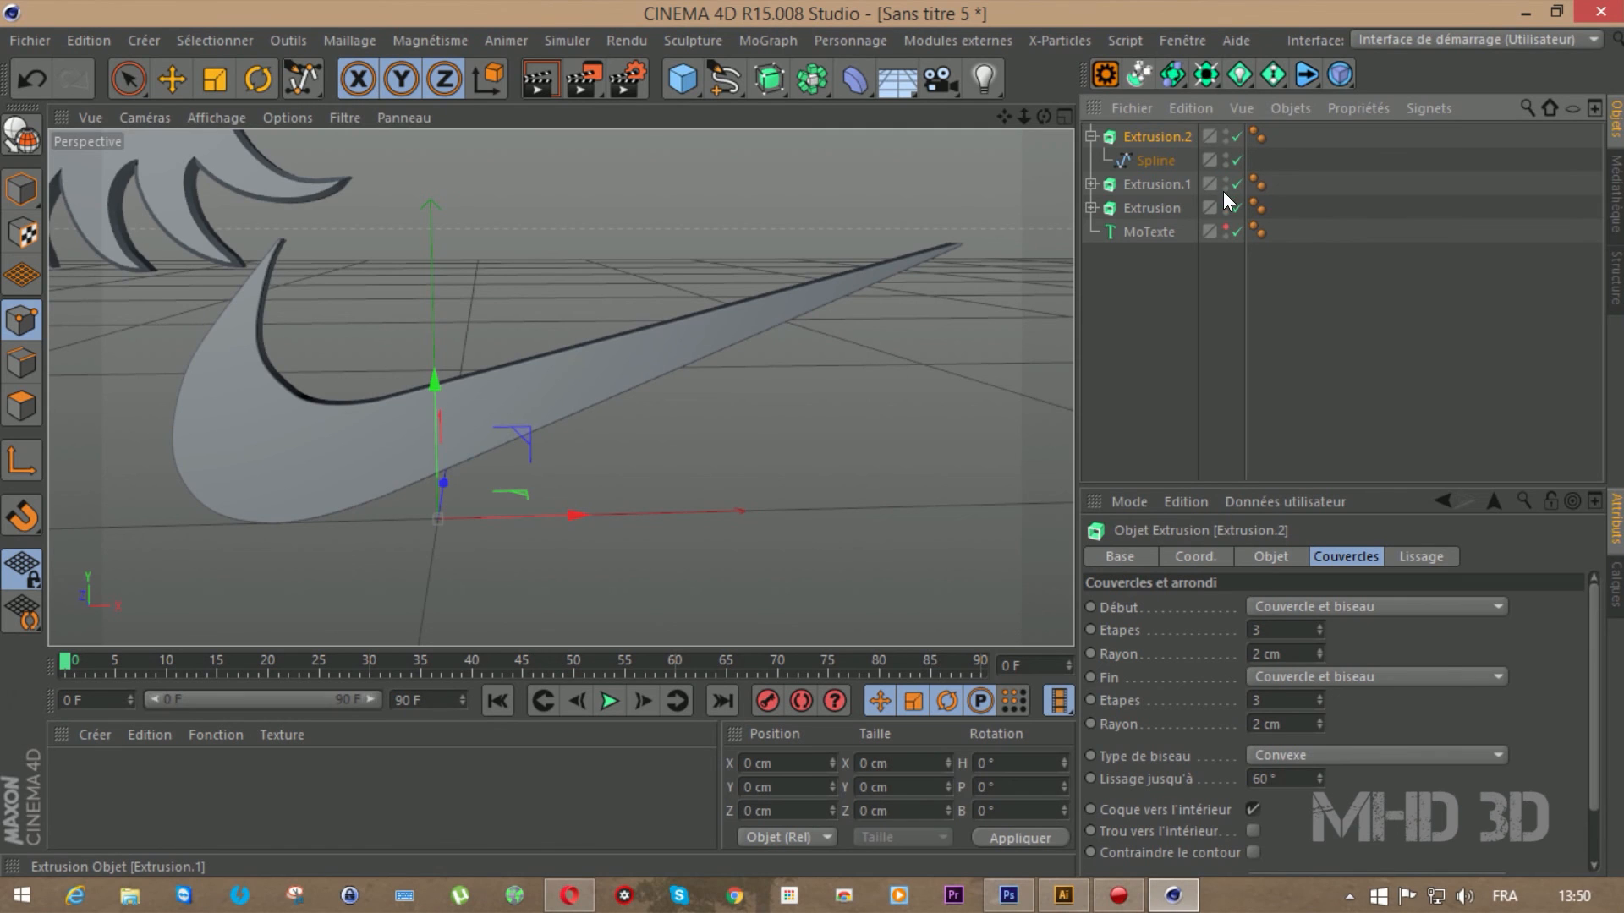
left_click(1224, 225)
mouse_move(1023, 116)
left_mouse_down()
mouse_move(968, 122)
mouse_move(996, 122)
left_mouse_up()
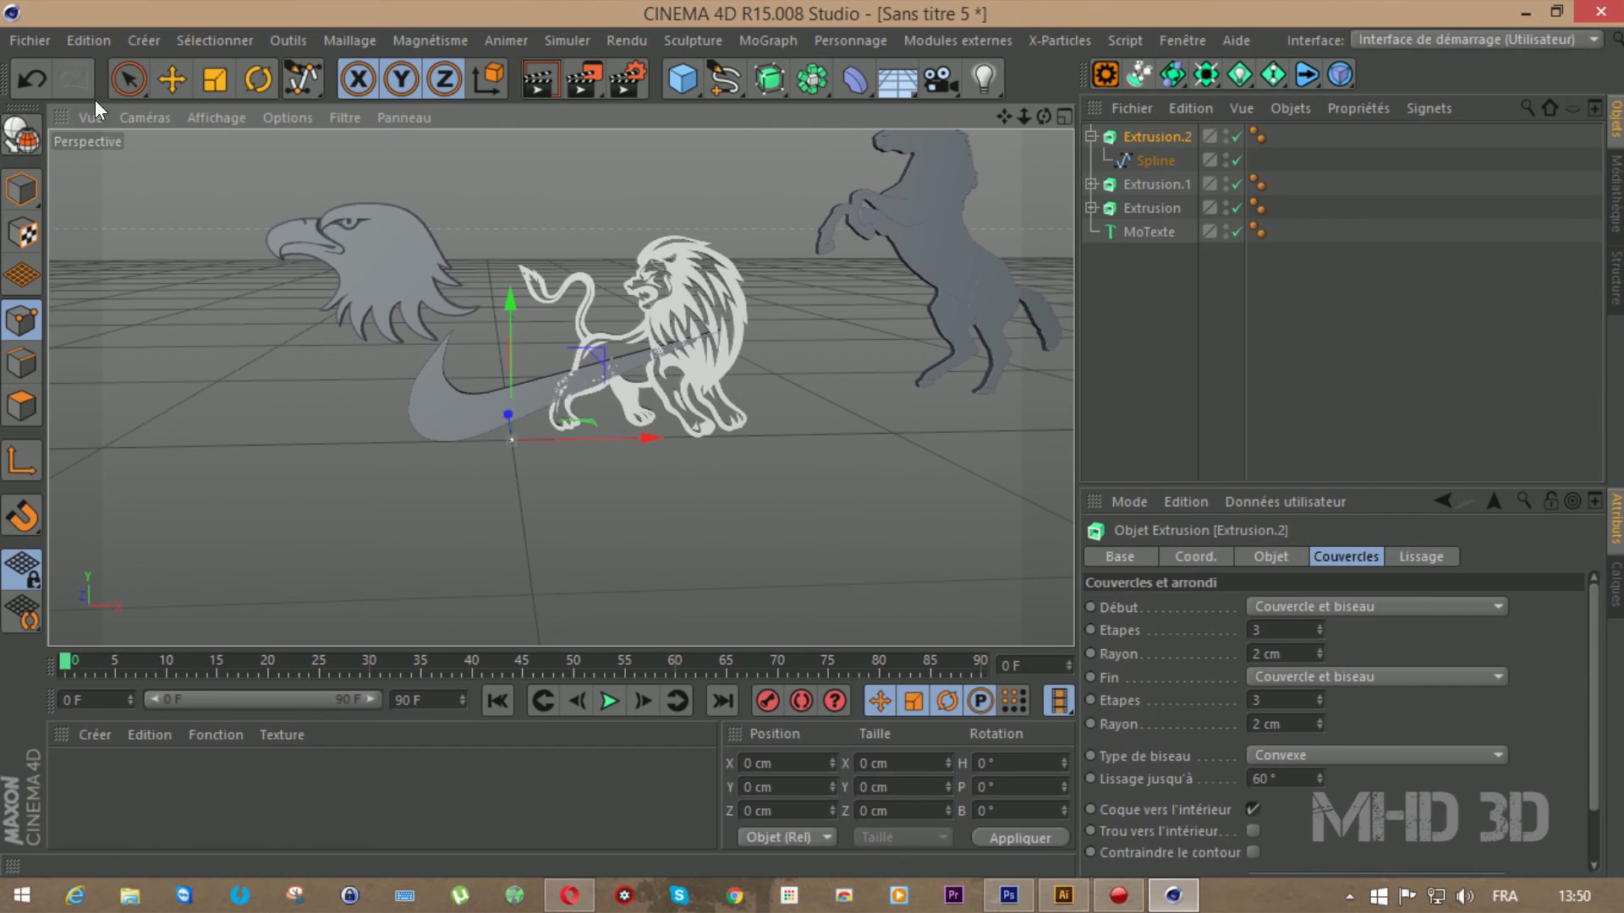
Switch to object mode and move the swoosh extrusion along the X axis to about -780 cm, clear of the lion
left_click(169, 78)
left_click(1157, 135)
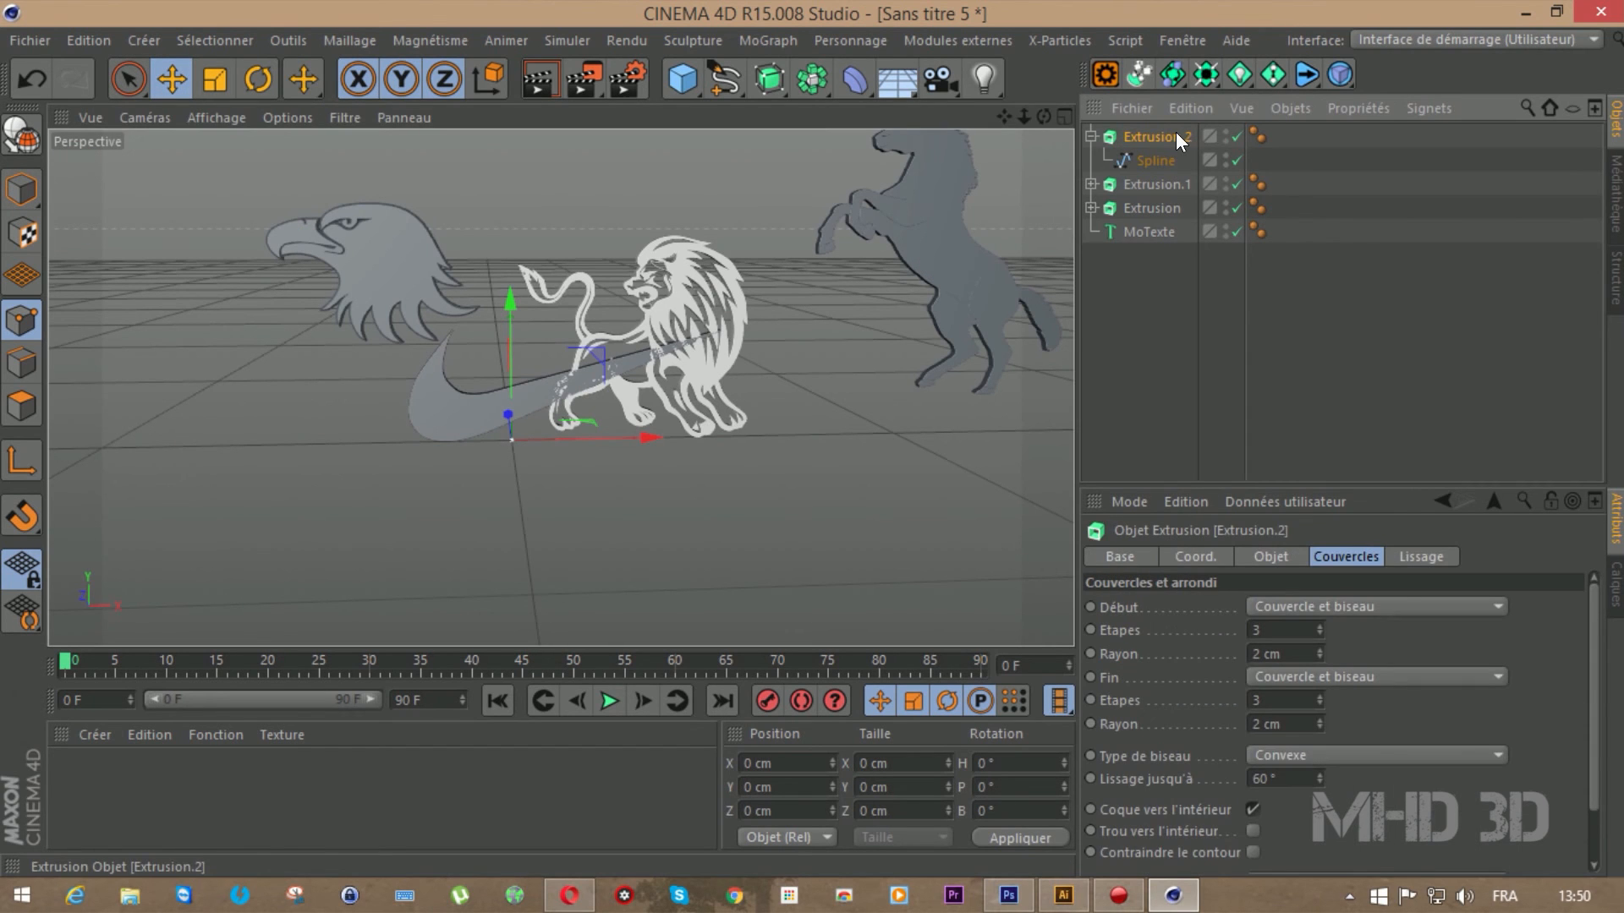
left_click(21, 191)
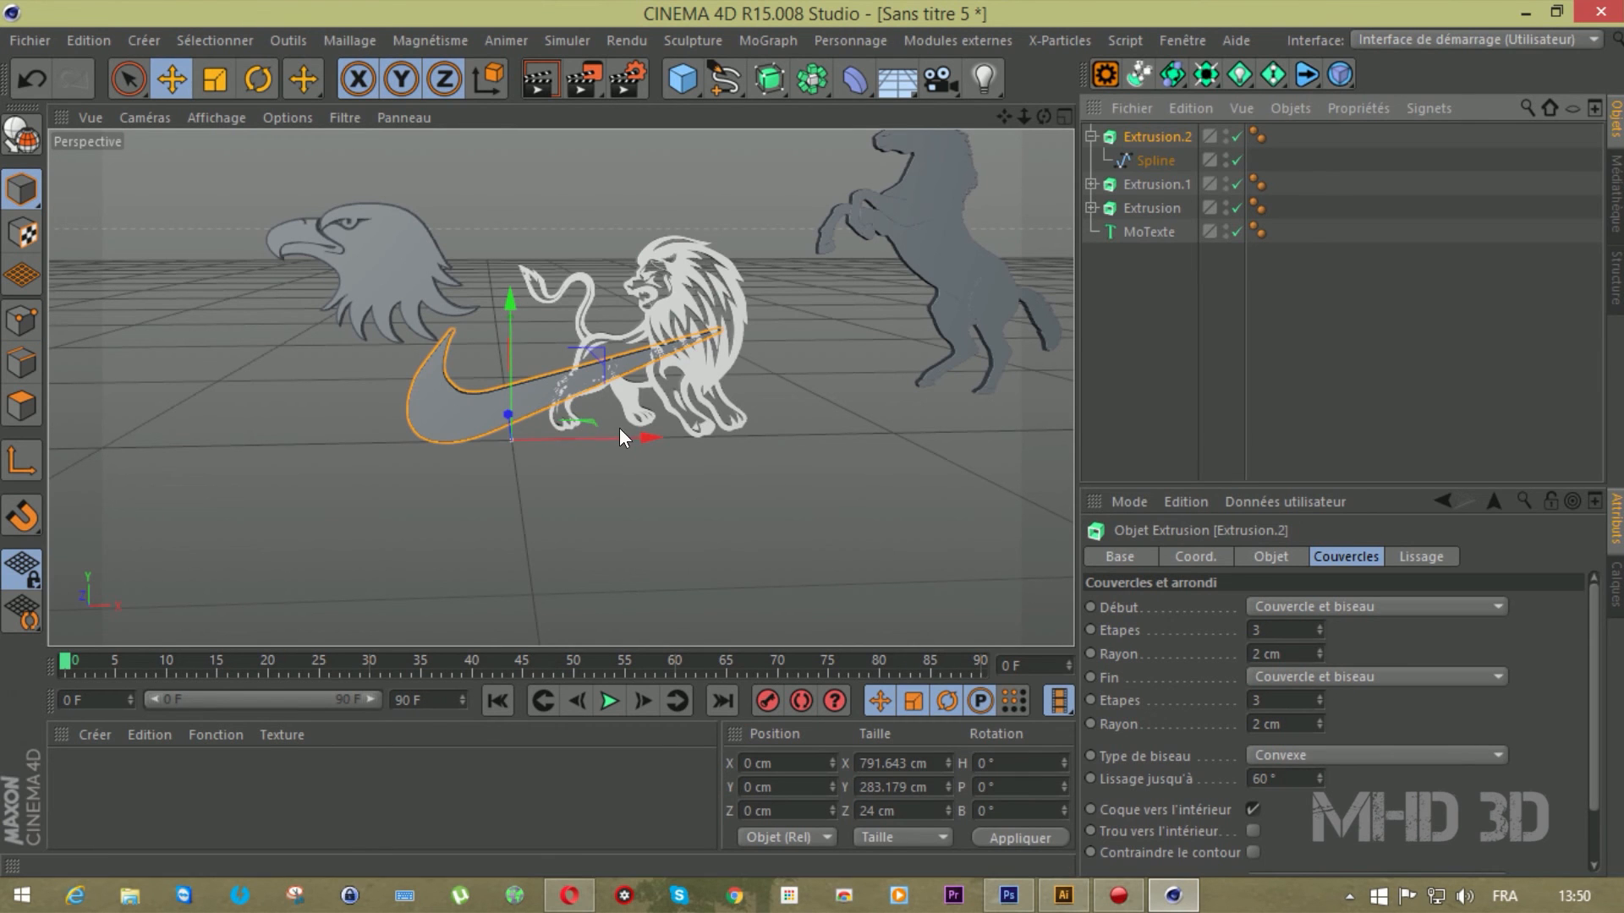
left_click_drag(644, 437, 309, 433)
Lower the eagle extrusion along the Y axis to about -241 cm
left_click(377, 223)
left_click_drag(505, 300, 570, 393)
left_click_drag(1003, 117, 947, 173)
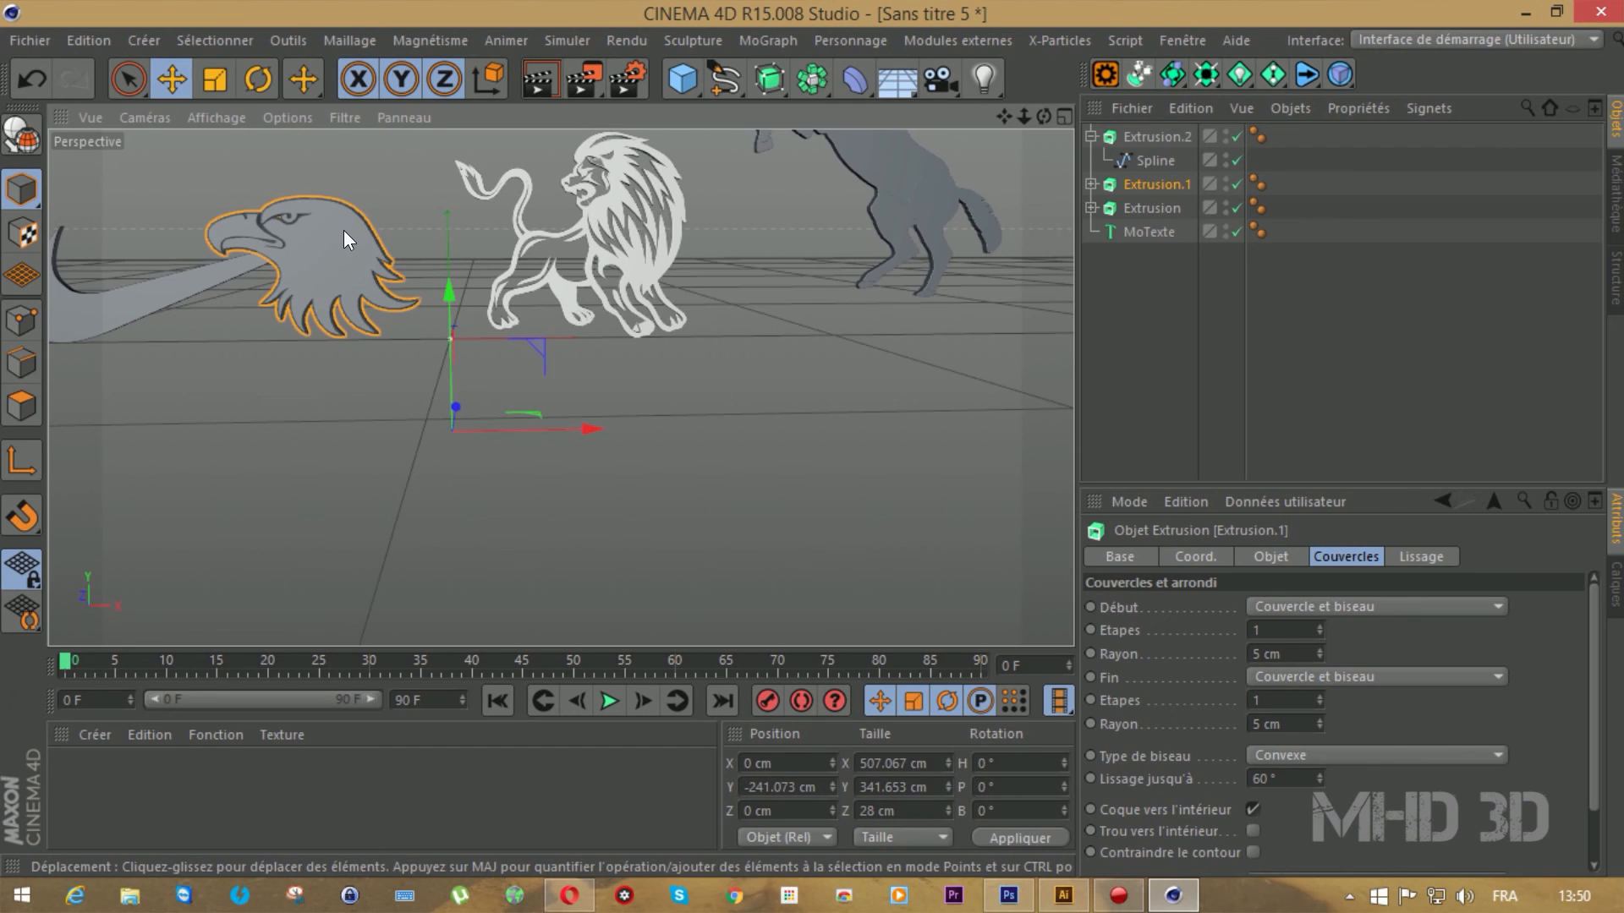
Try to centre the eagle extrusion's axis with Centrer les axes sur and Centrer l'objet sur
left_click(336, 44)
mouse_move(370, 260)
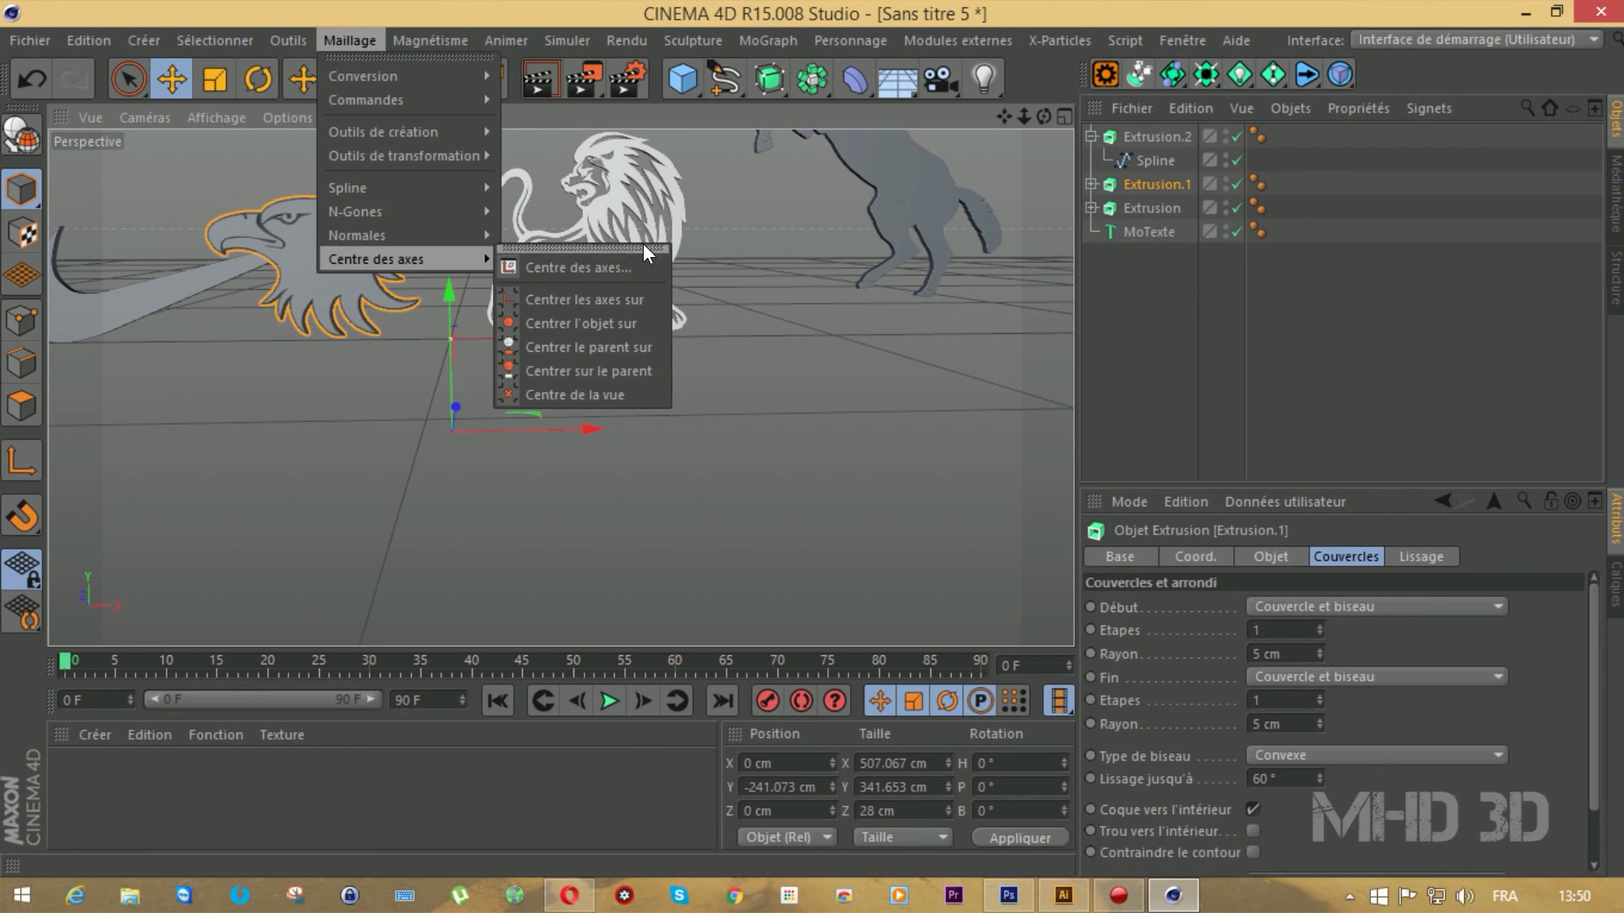
left_click(604, 306)
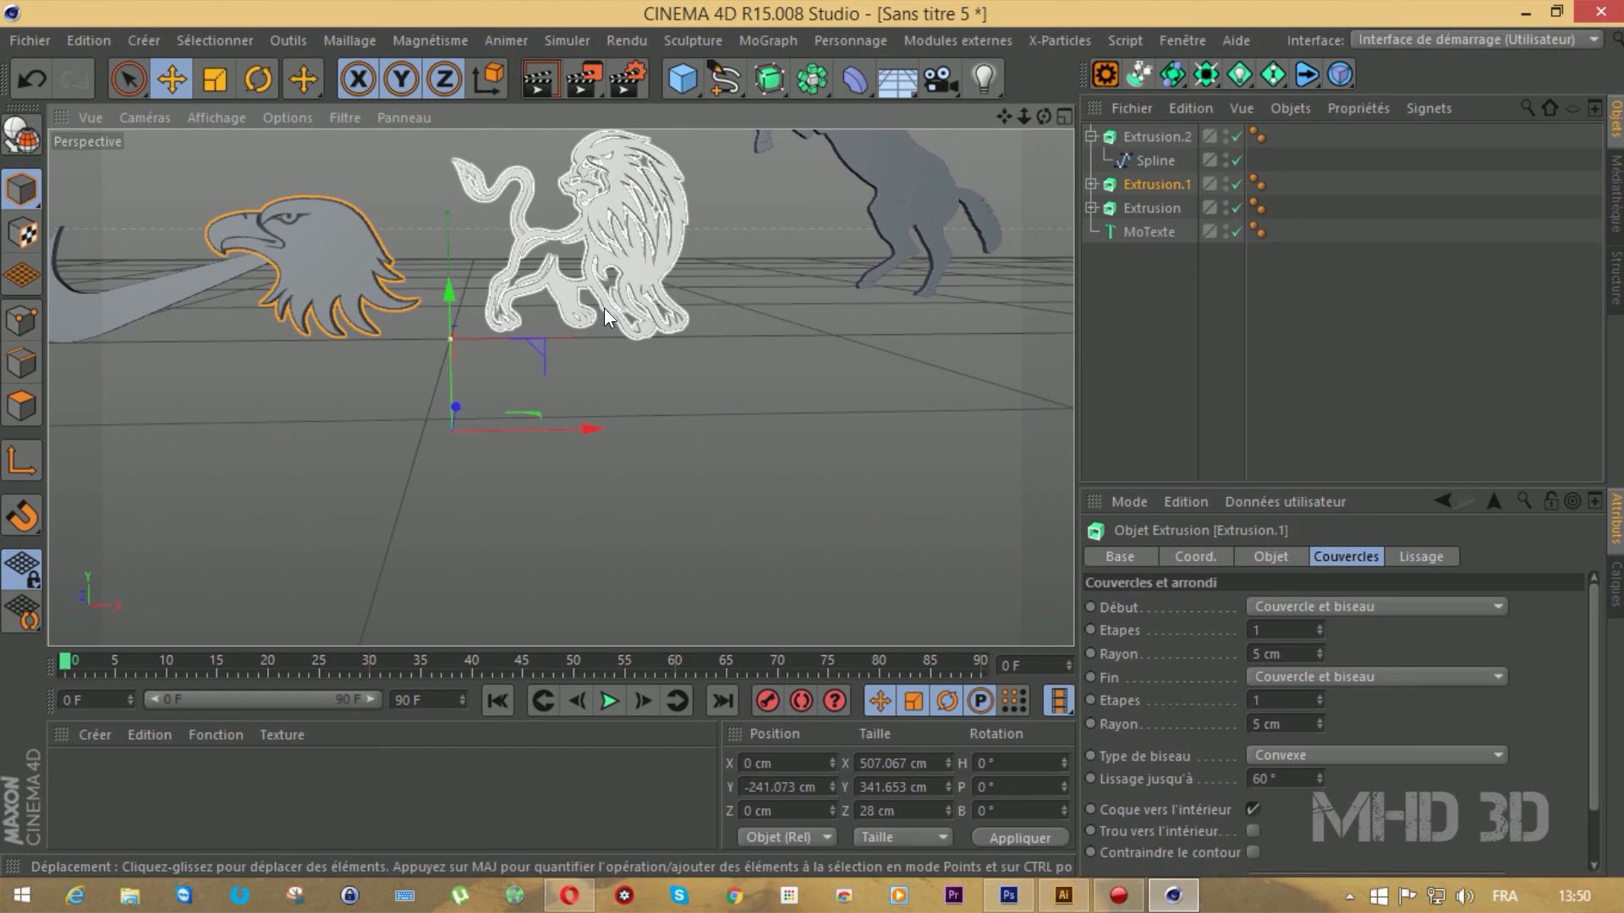
left_click(276, 37)
mouse_move(335, 37)
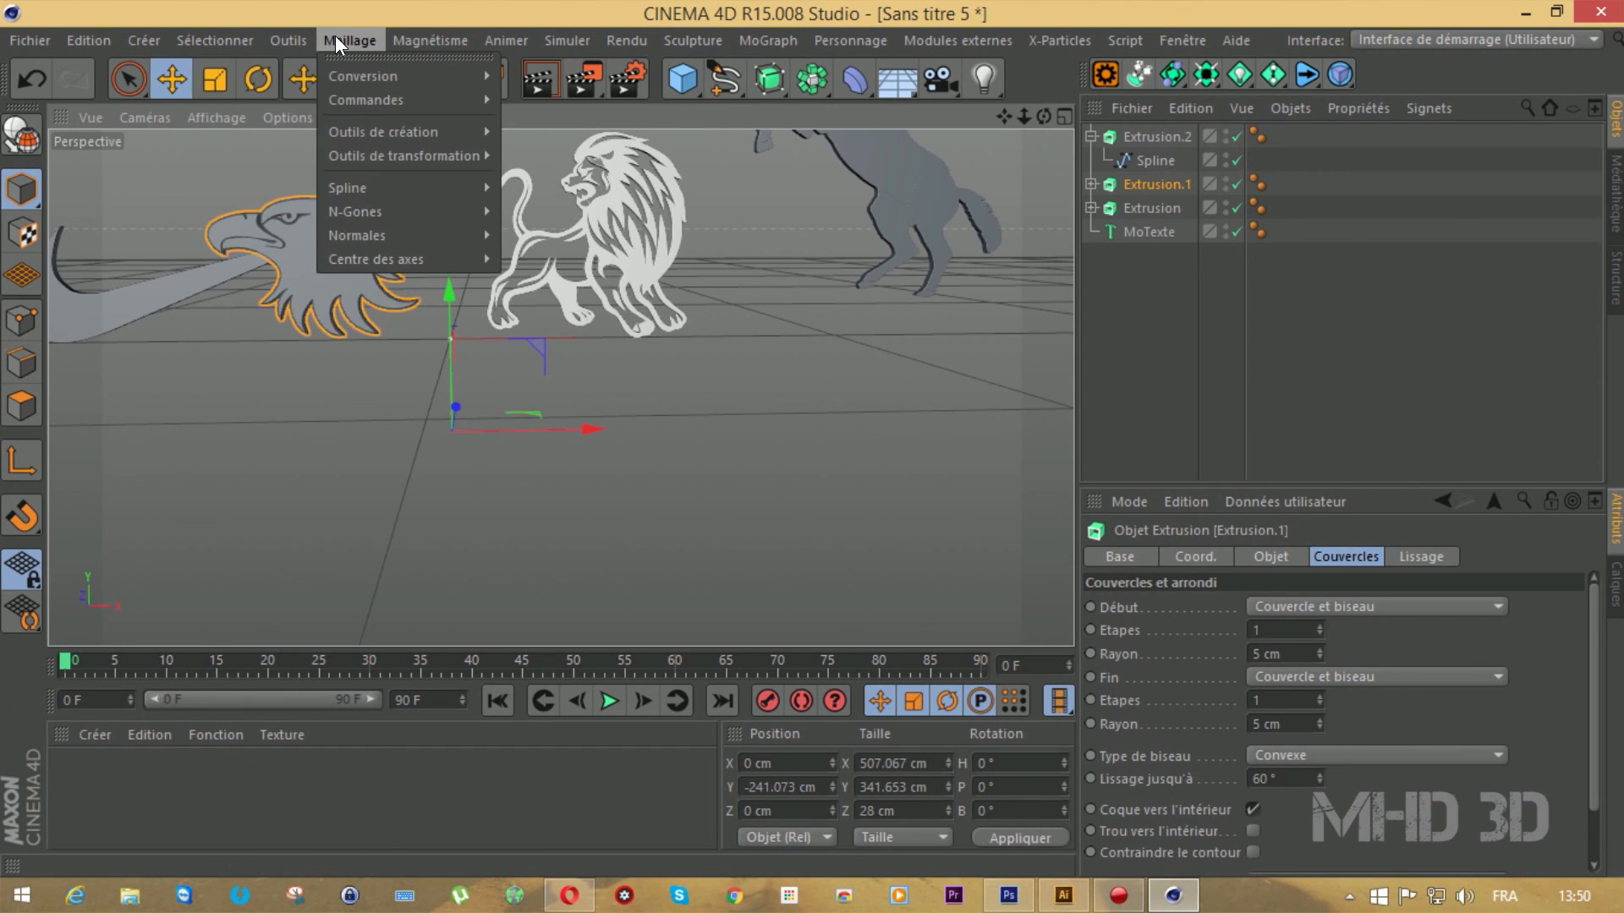
mouse_move(366, 257)
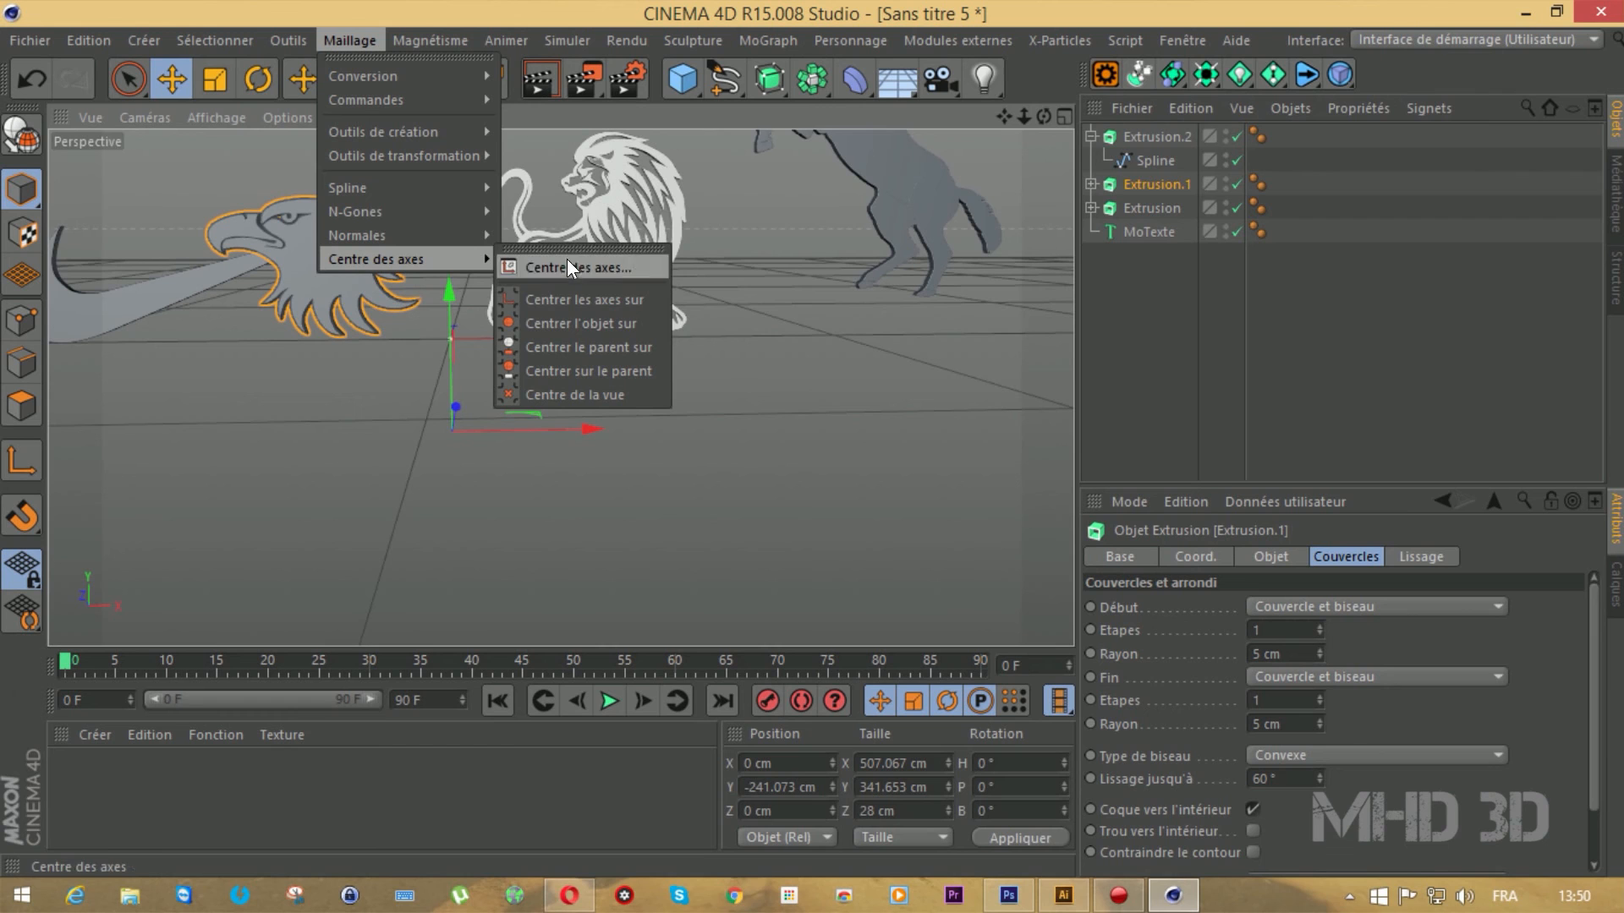
left_click(575, 322)
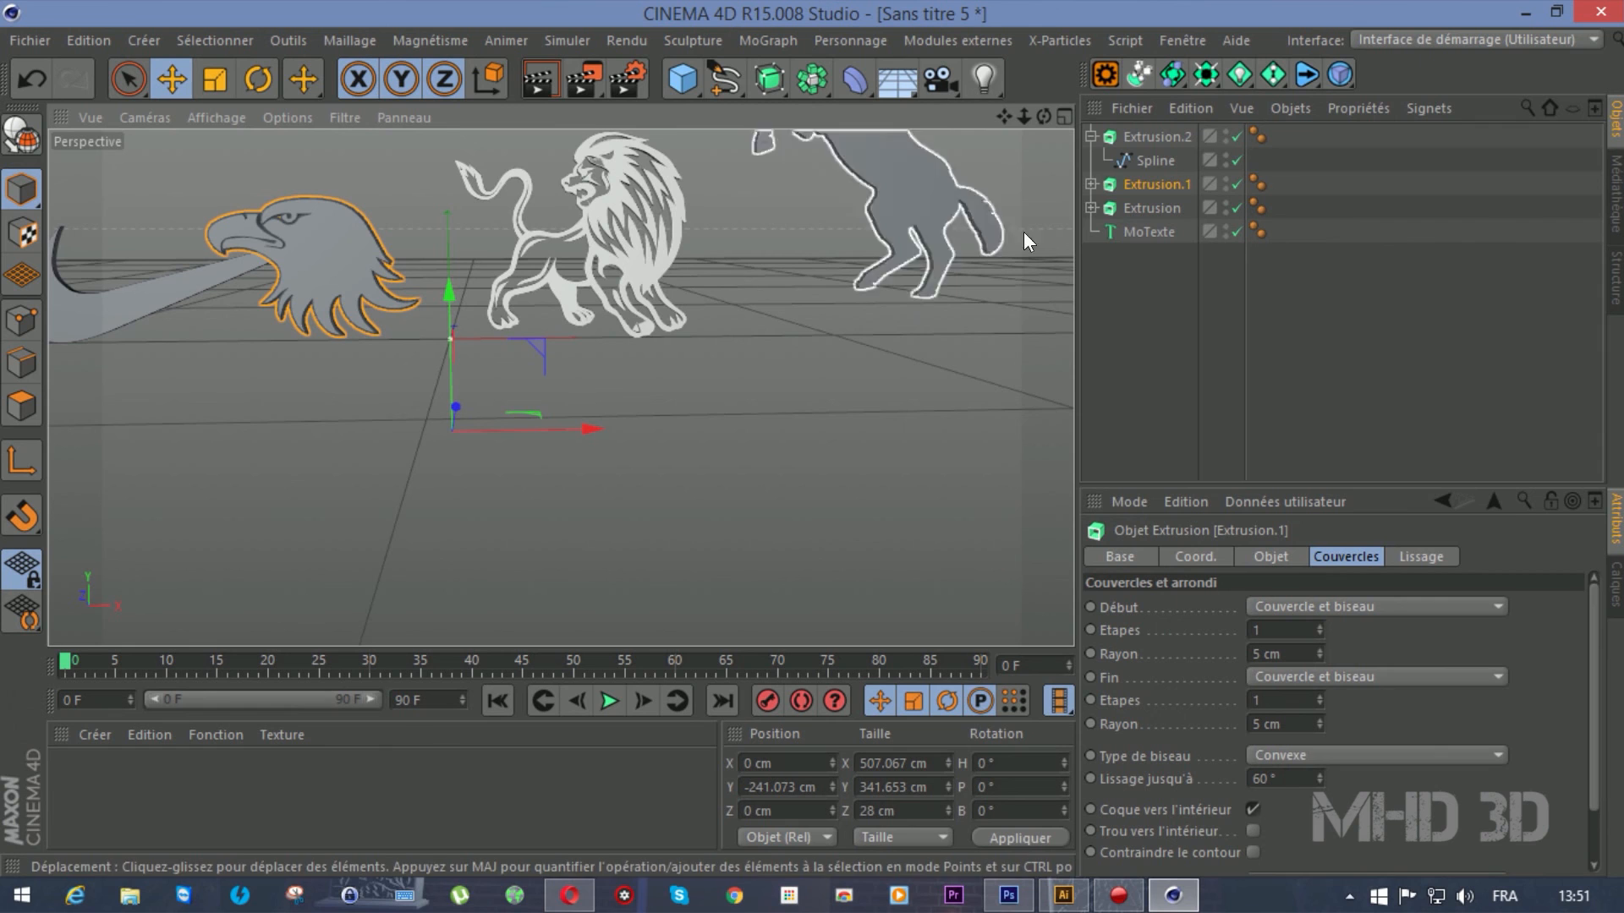
Select the eagle extrusion together with its eagle_PNG1204 child spline and convert them to an editable polygon object
left_click(1088, 184)
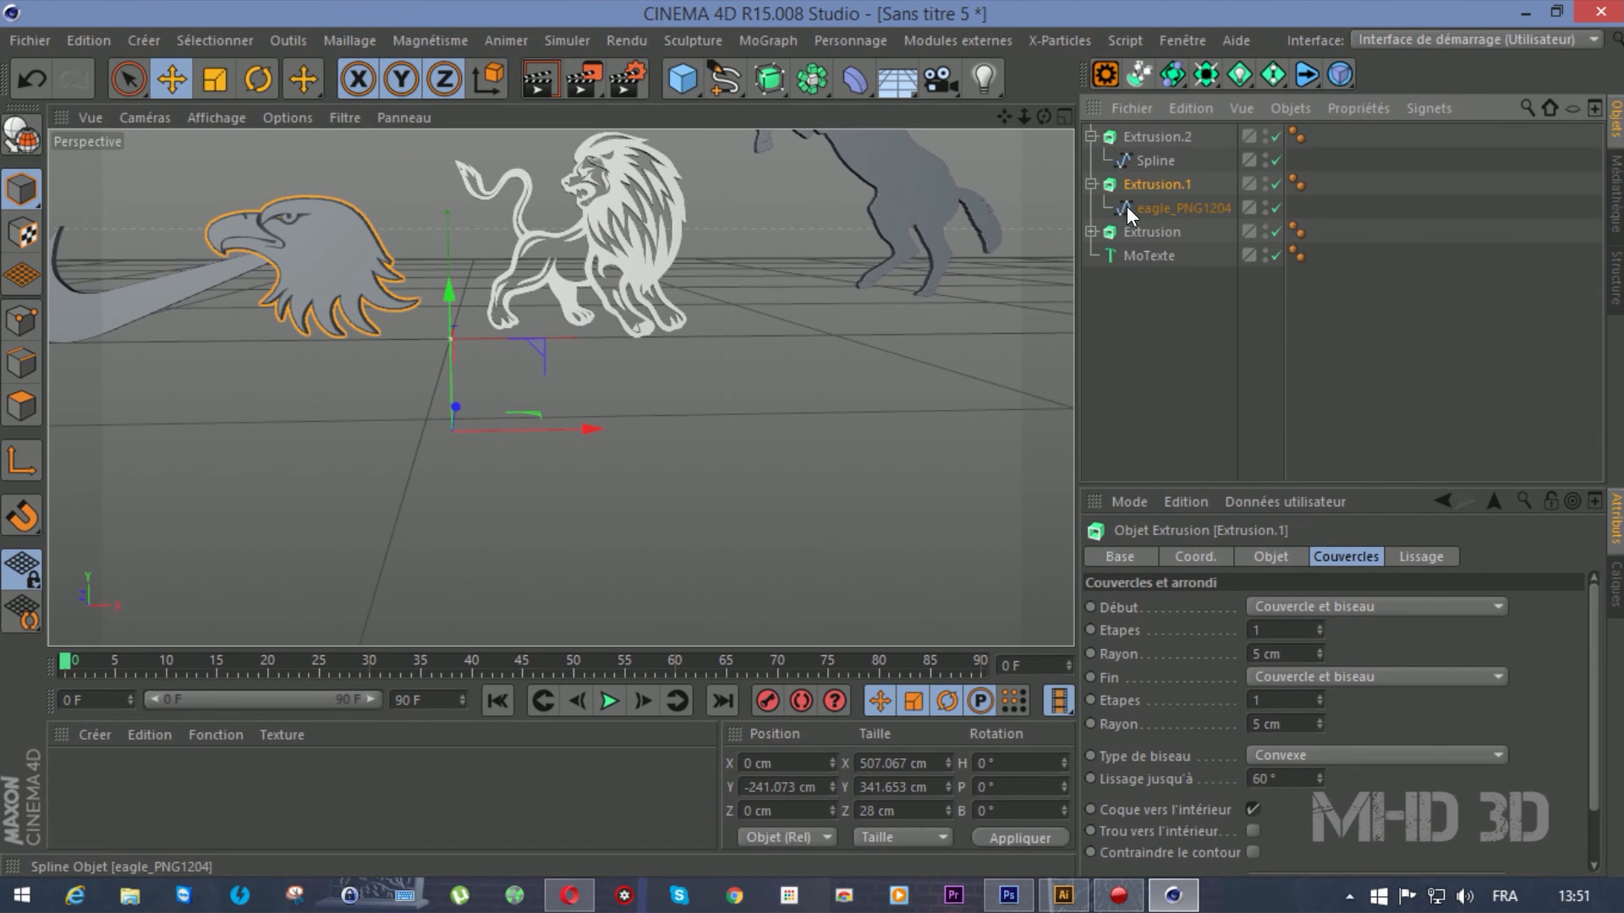
left_click(1143, 206)
left_click(1152, 187)
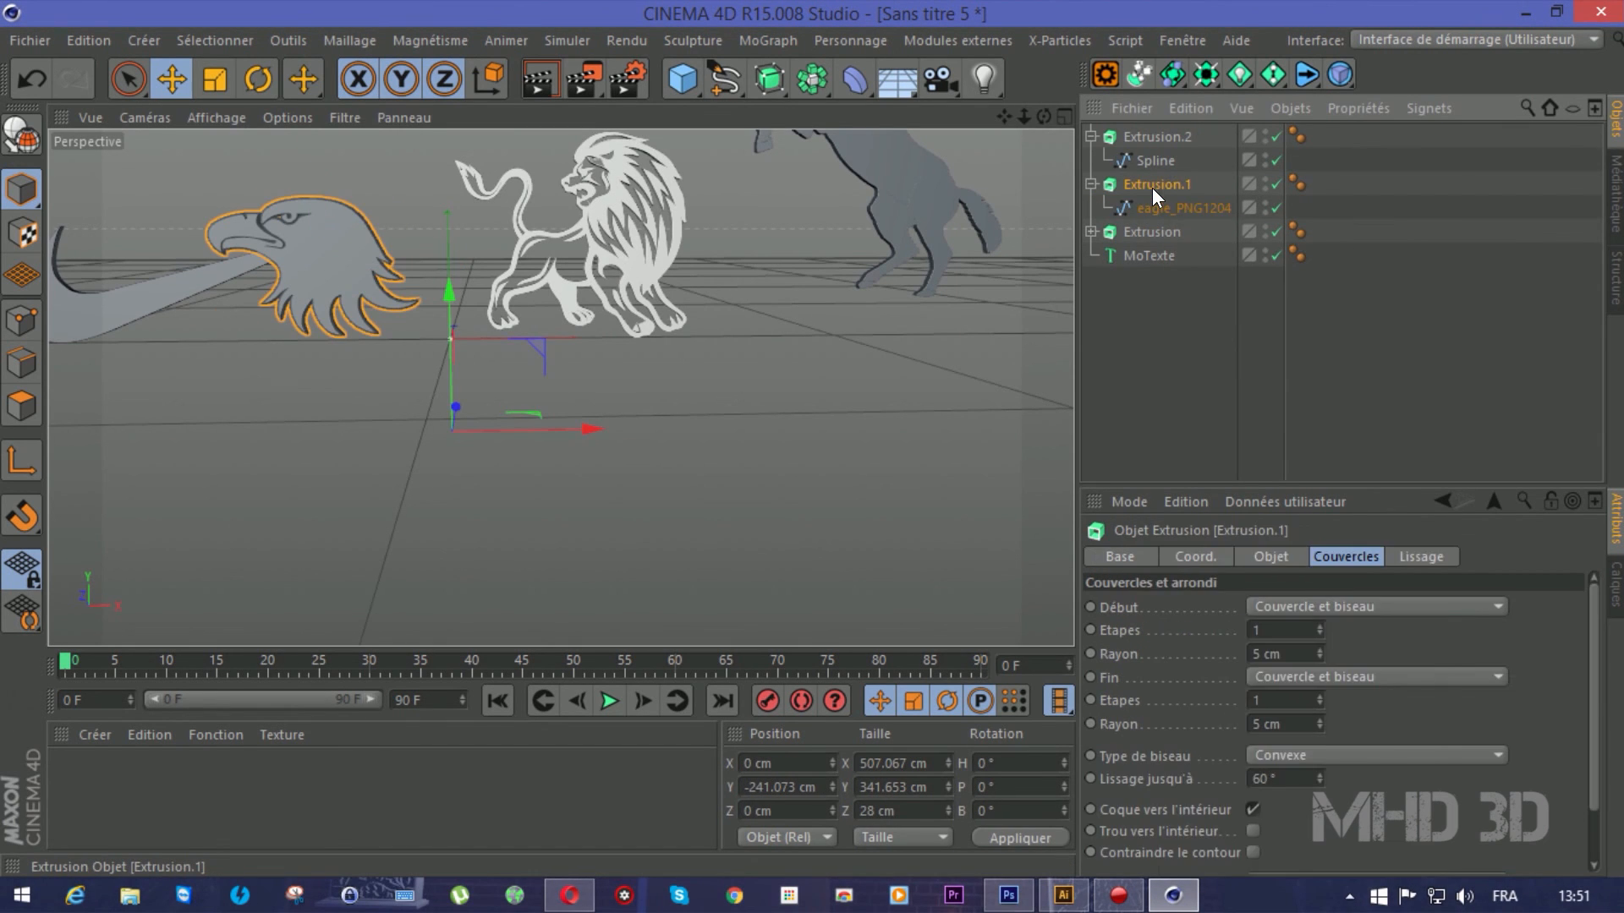
right_click(1153, 190)
left_click(1221, 457)
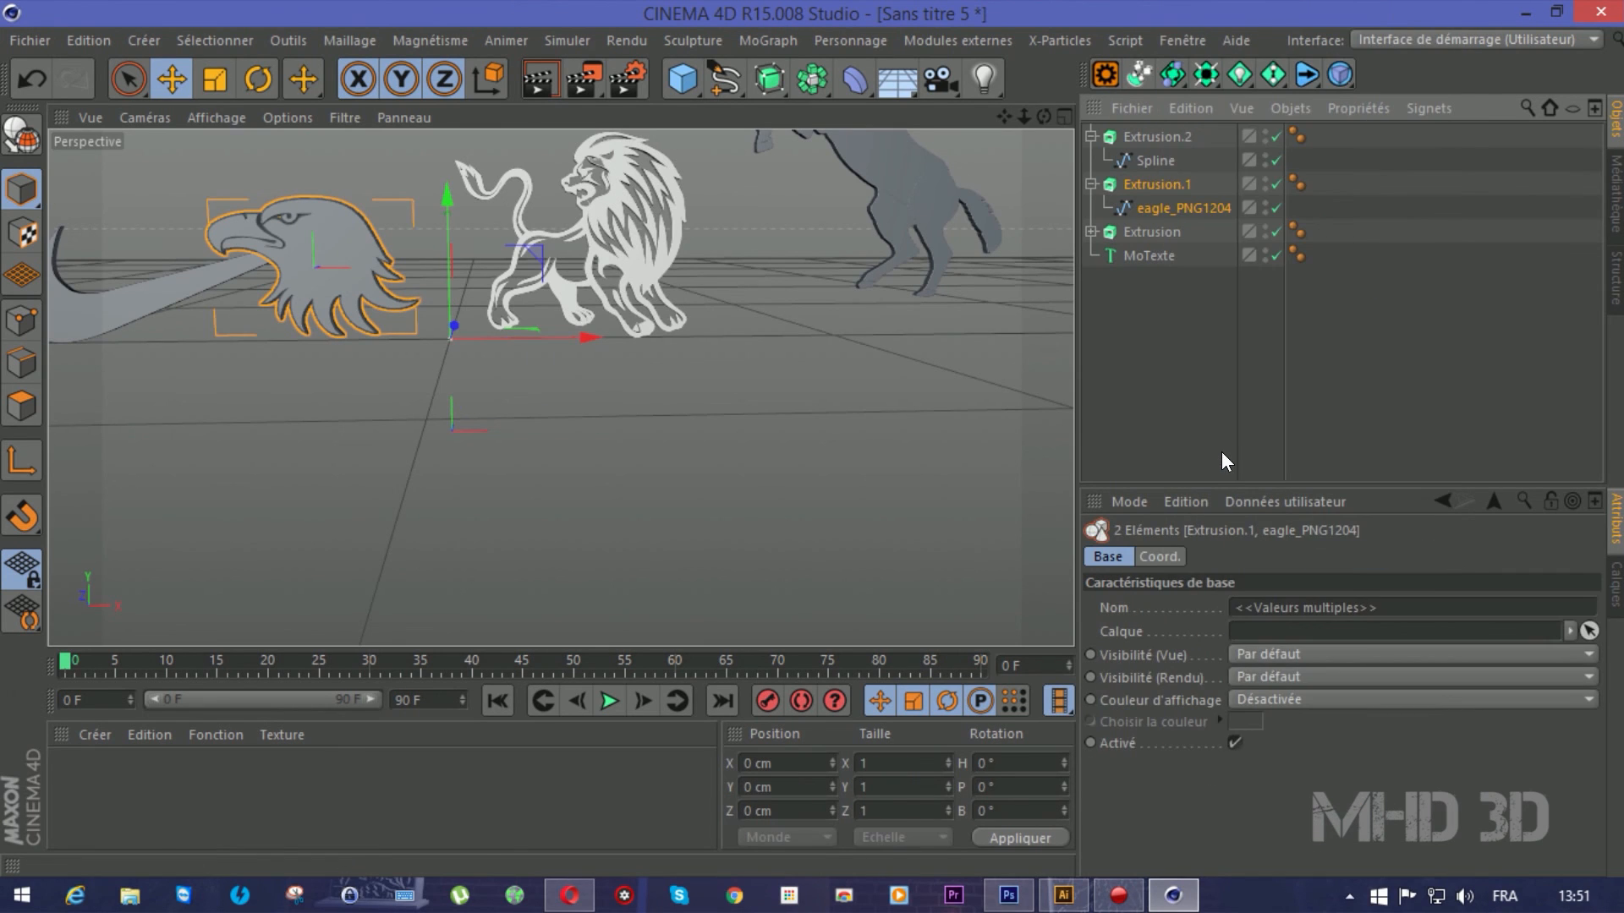
key("c")
Select all sub-objects of the converted eagle and merge them into one polygon object with Connecter les objets + Supprimer
right_click(1162, 182)
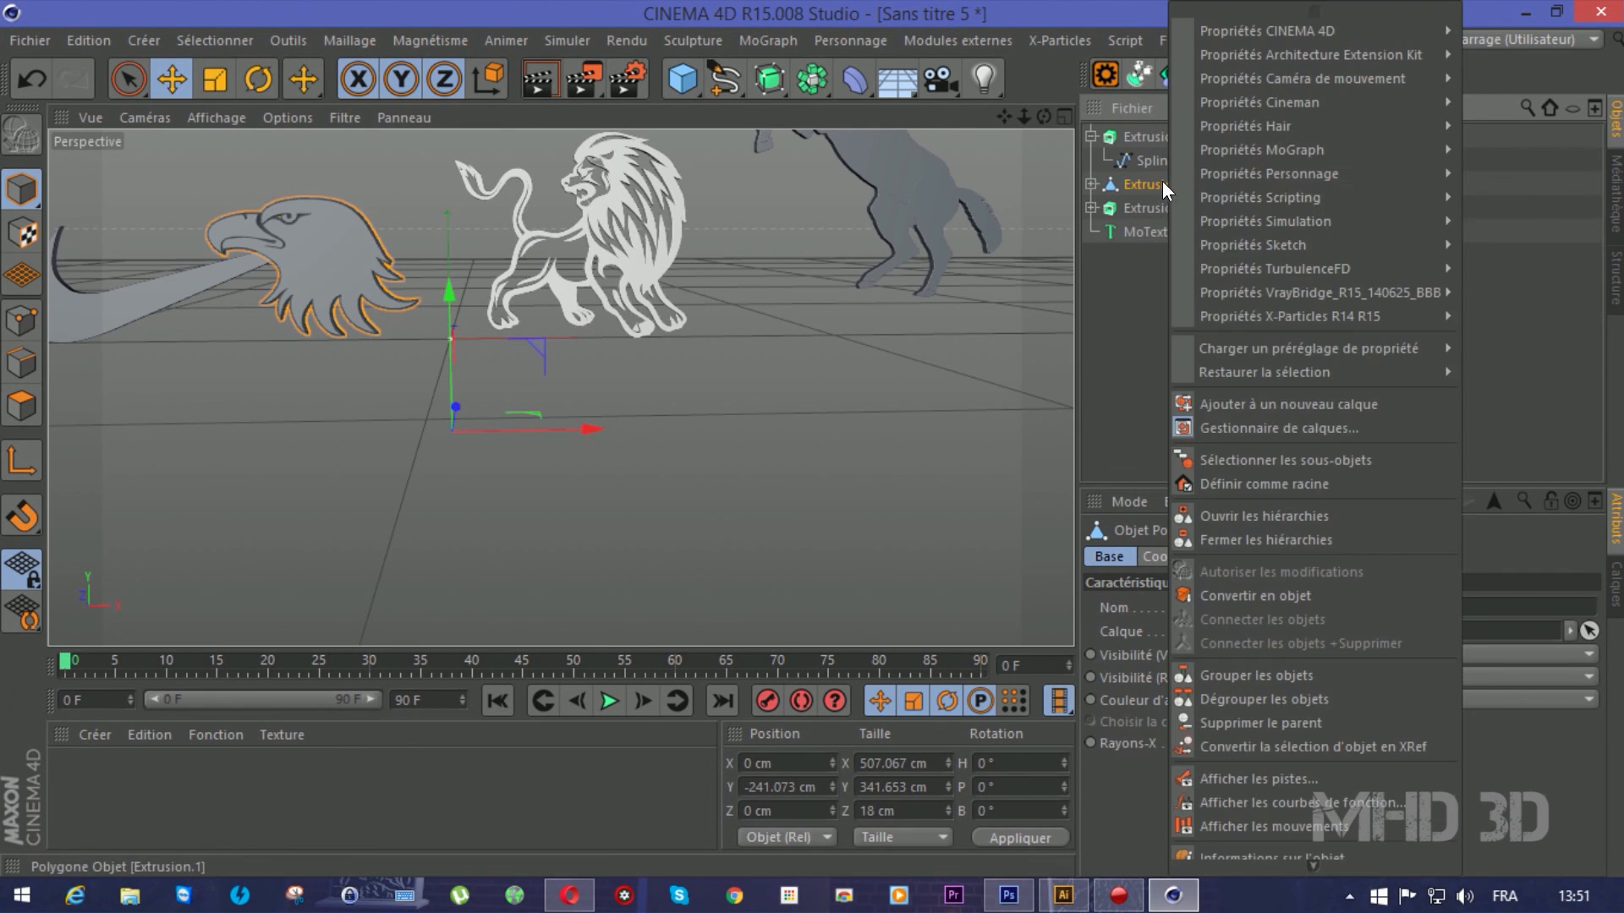
left_click(1253, 459)
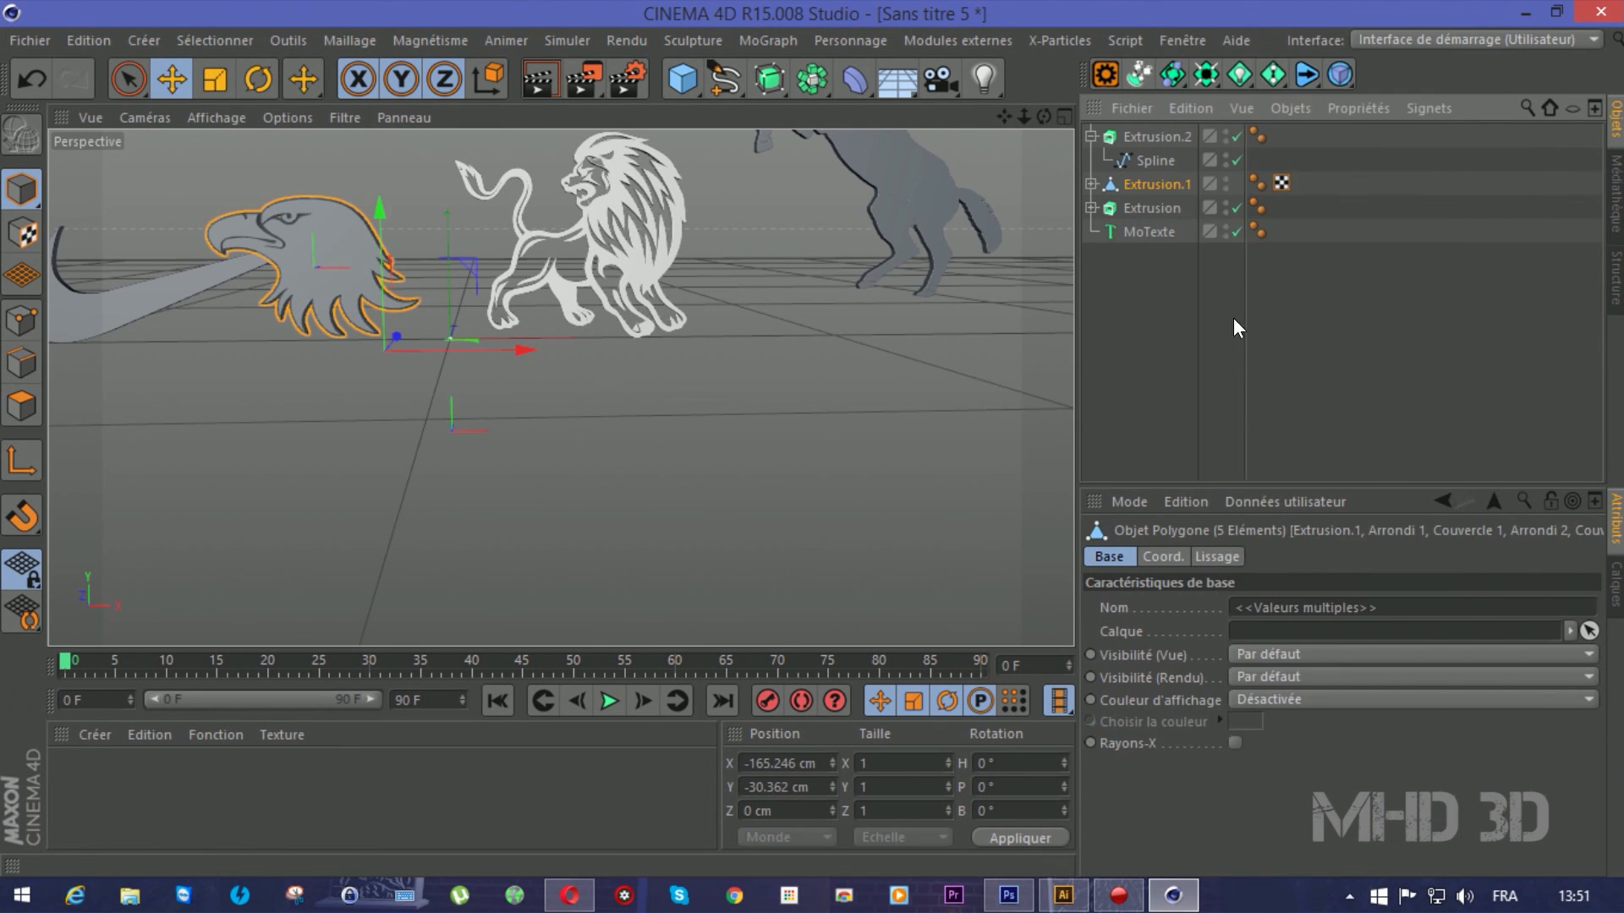
right_click(1155, 183)
left_click(1276, 643)
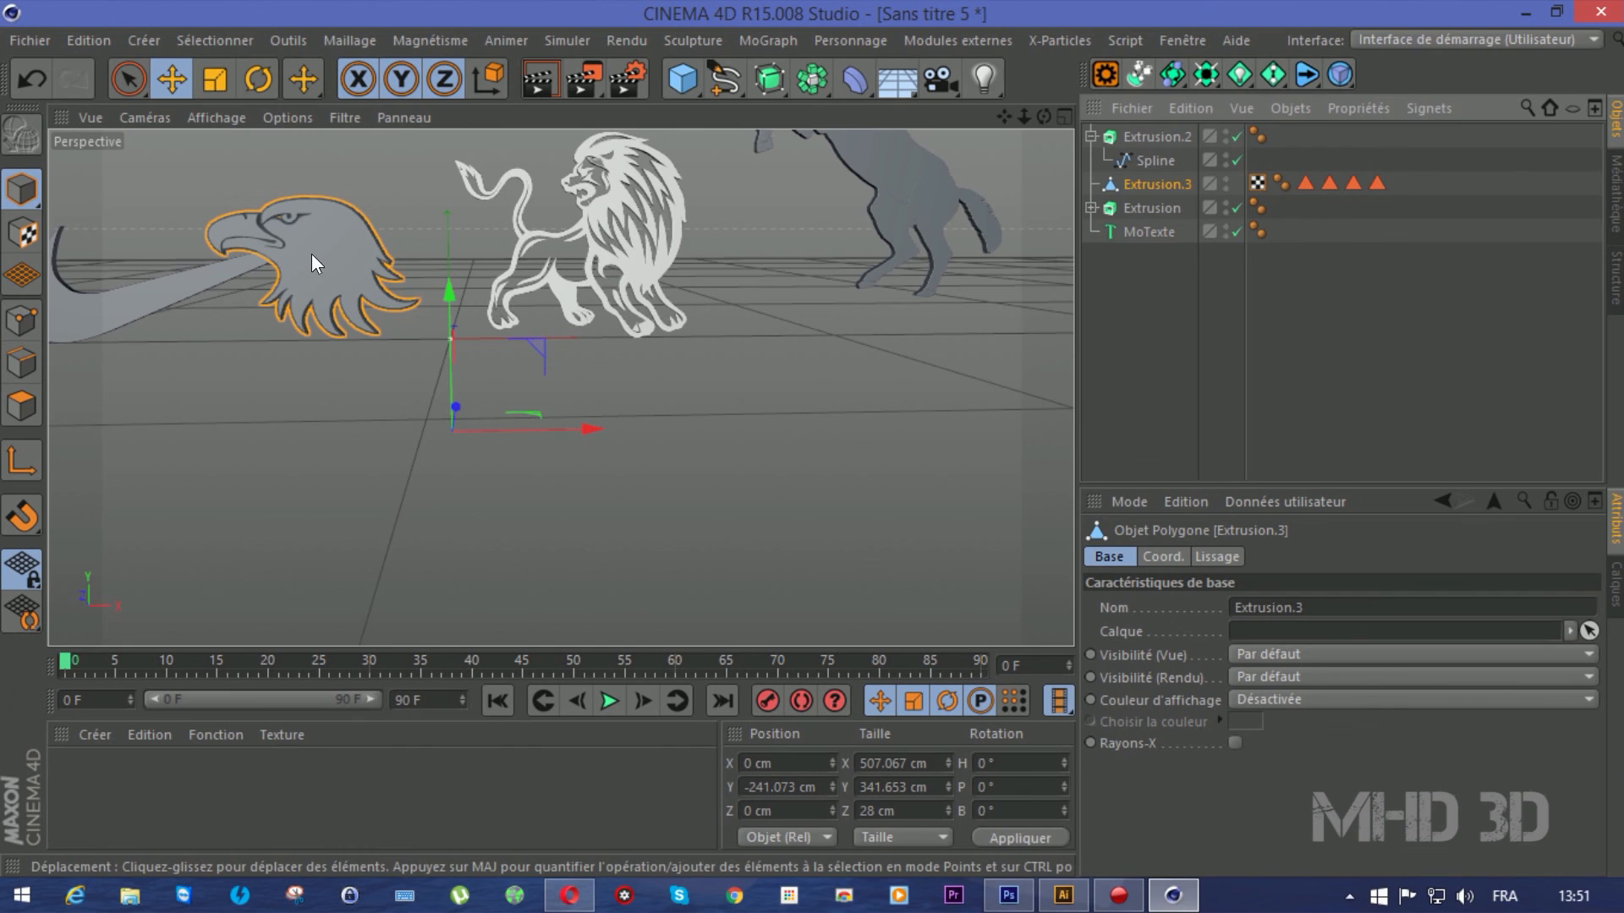
Centre the merged eagle object's axis on its geometry with Centrer les axes sur
left_click(354, 38)
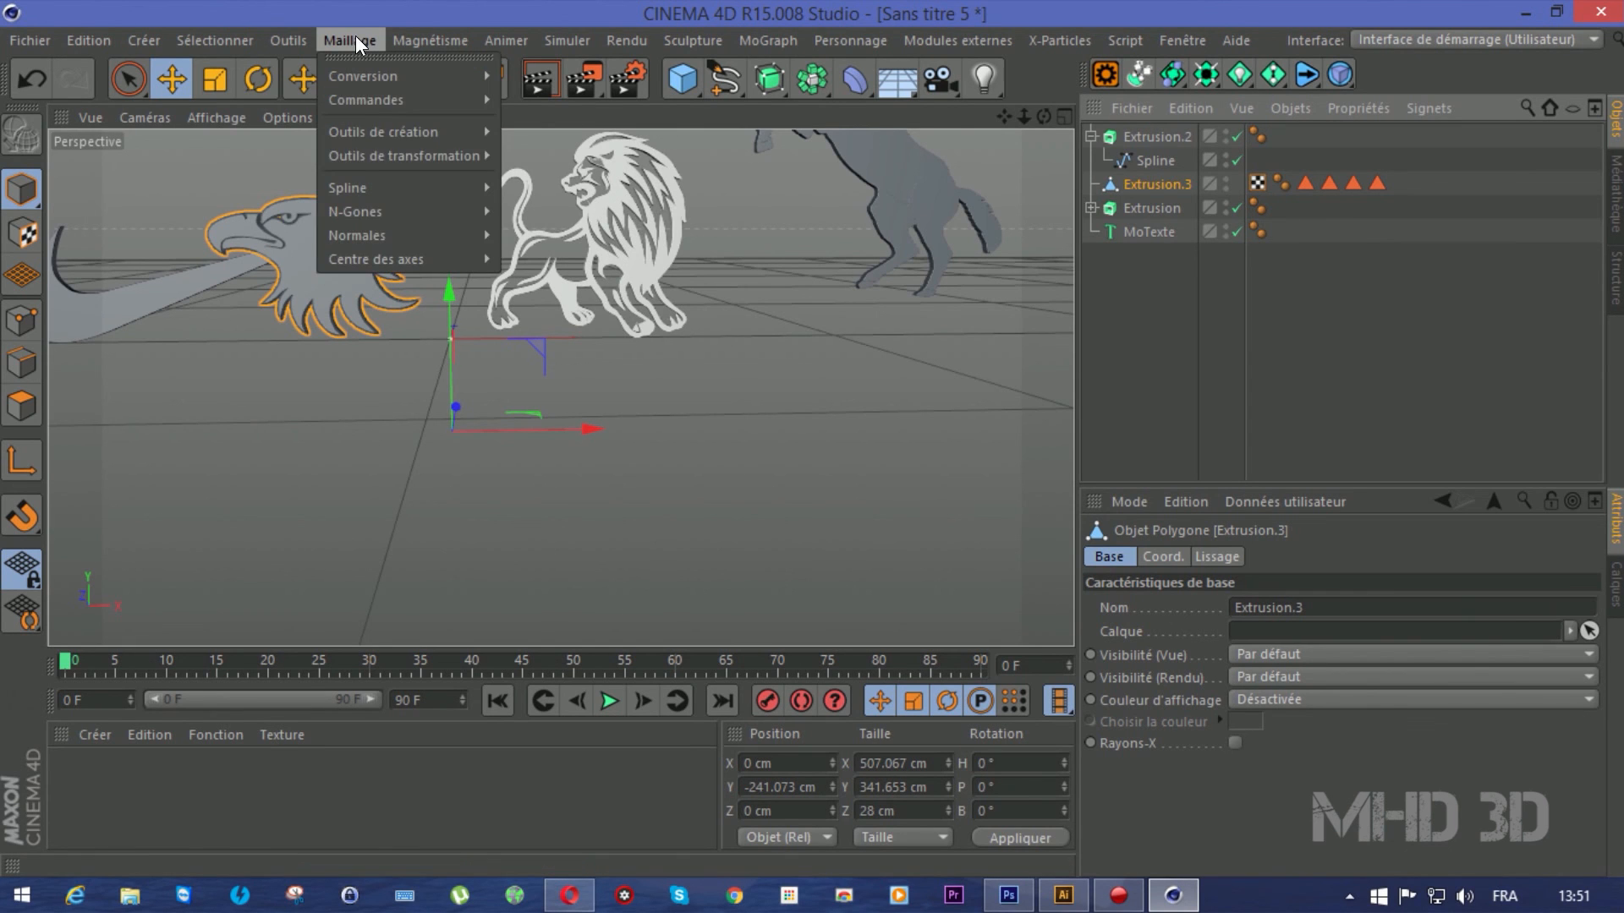
mouse_move(385, 261)
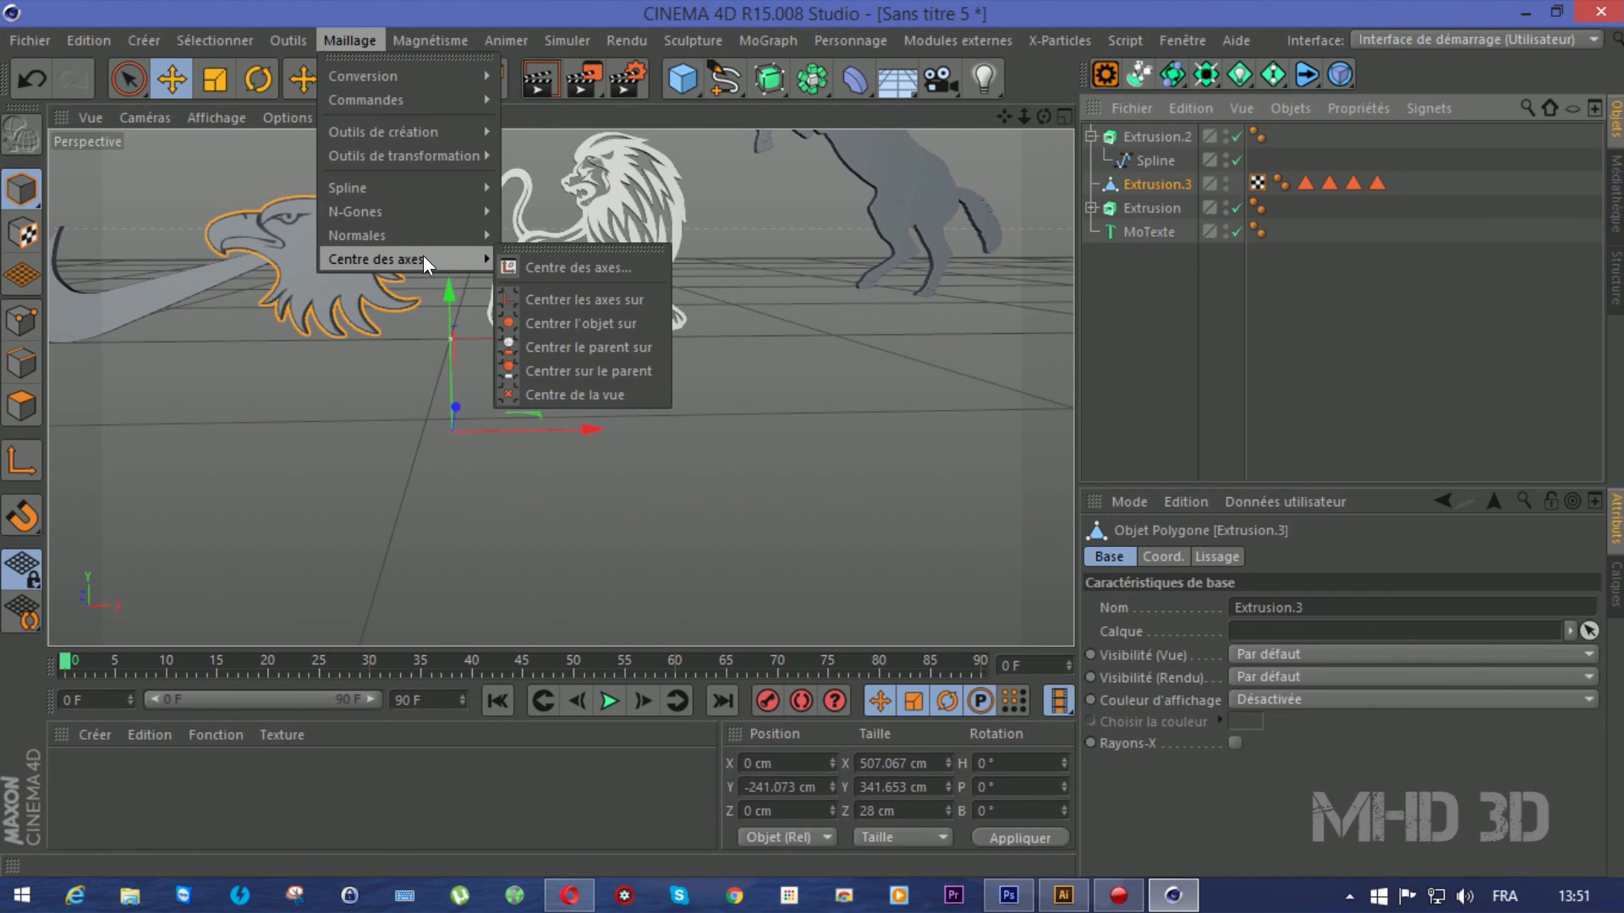
left_click(642, 301)
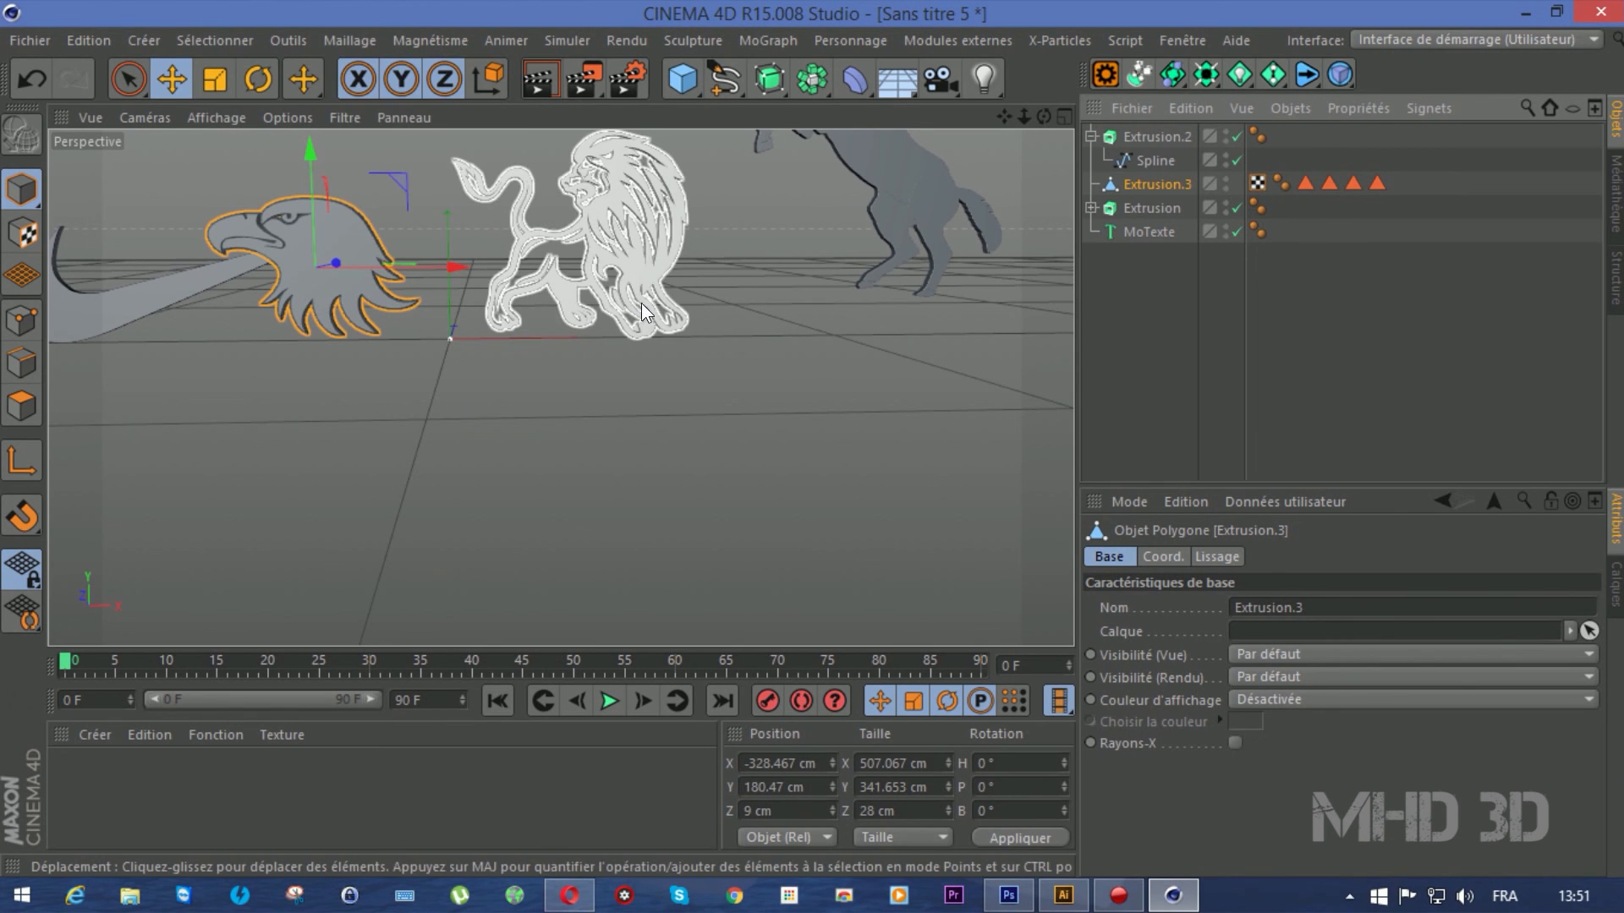
Move the swoosh extrusion along the X axis to about -1250 cm so it stands beside the eagle
mouse_move(1044, 117)
left_mouse_down()
mouse_move(1044, 169)
mouse_move(1176, 182)
mouse_move(1027, 177)
mouse_move(1057, 169)
mouse_move(1006, 144)
mouse_move(994, 169)
mouse_move(1031, 117)
mouse_move(1043, 50)
mouse_move(1043, 117)
left_mouse_up()
left_click(332, 340)
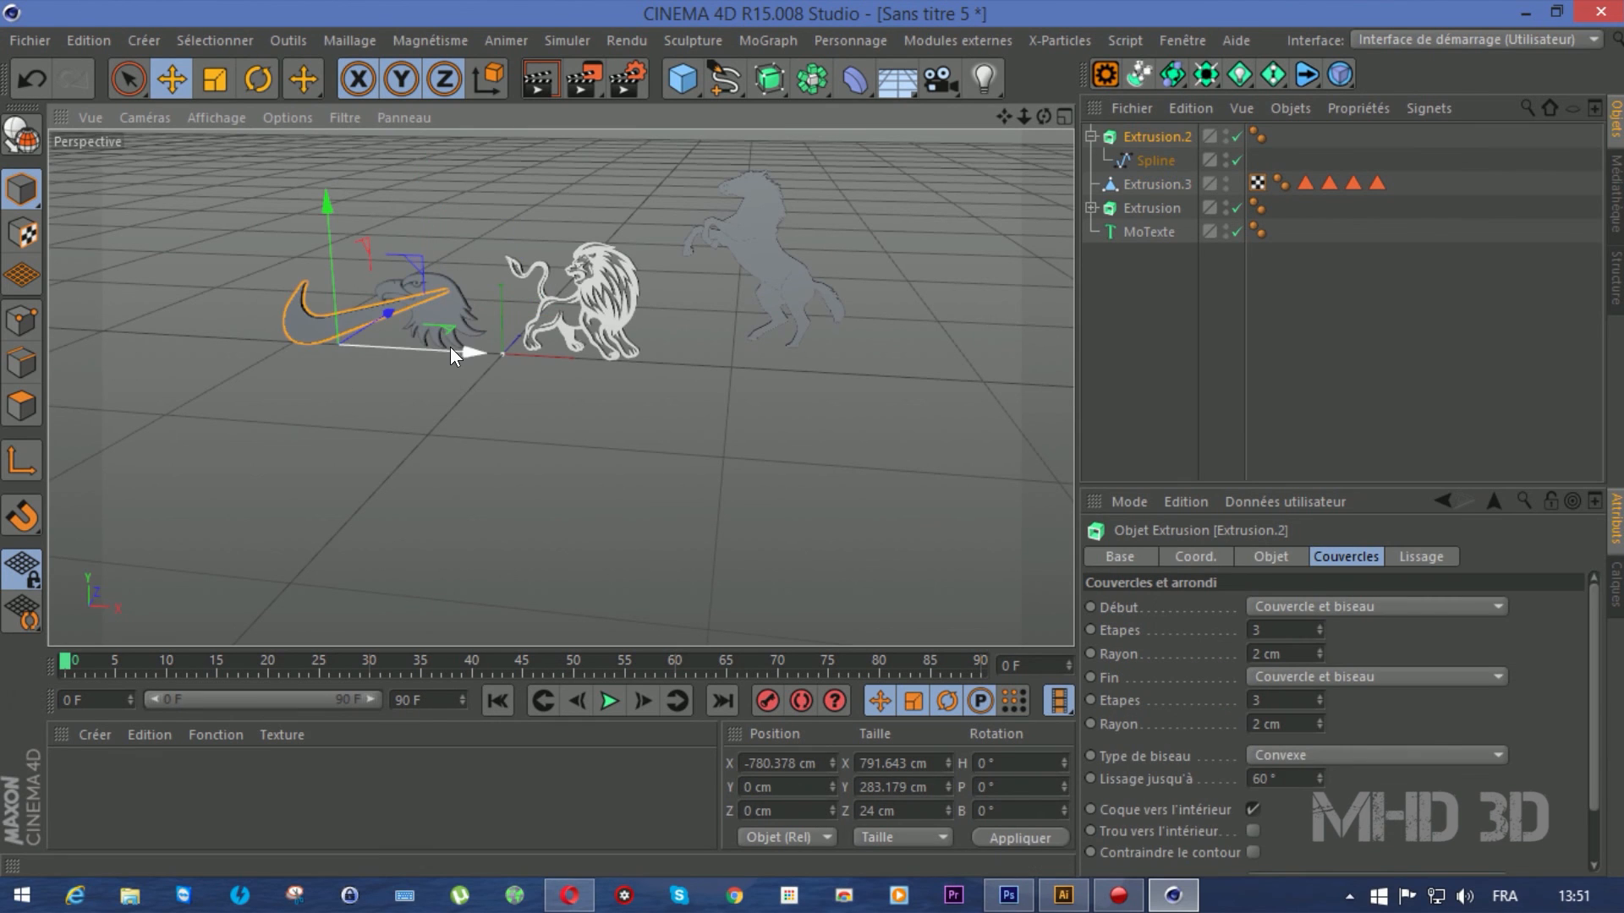
left_click_drag(463, 349, 367, 350)
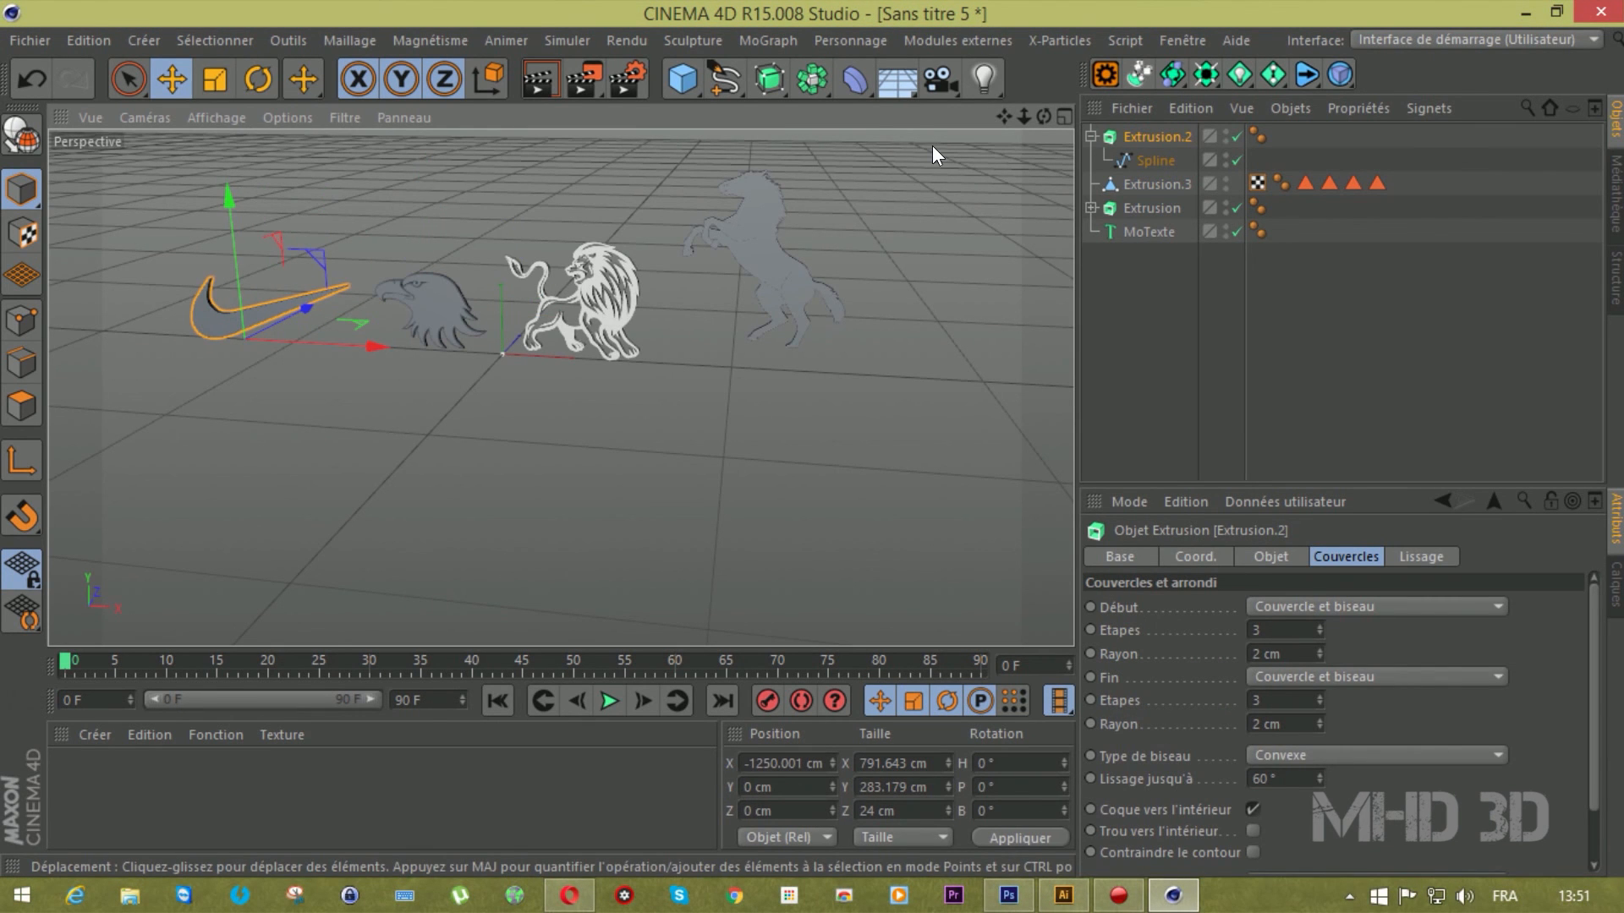
mouse_move(1043, 117)
left_mouse_down()
mouse_move(914, 116)
mouse_move(1065, 108)
left_mouse_up()
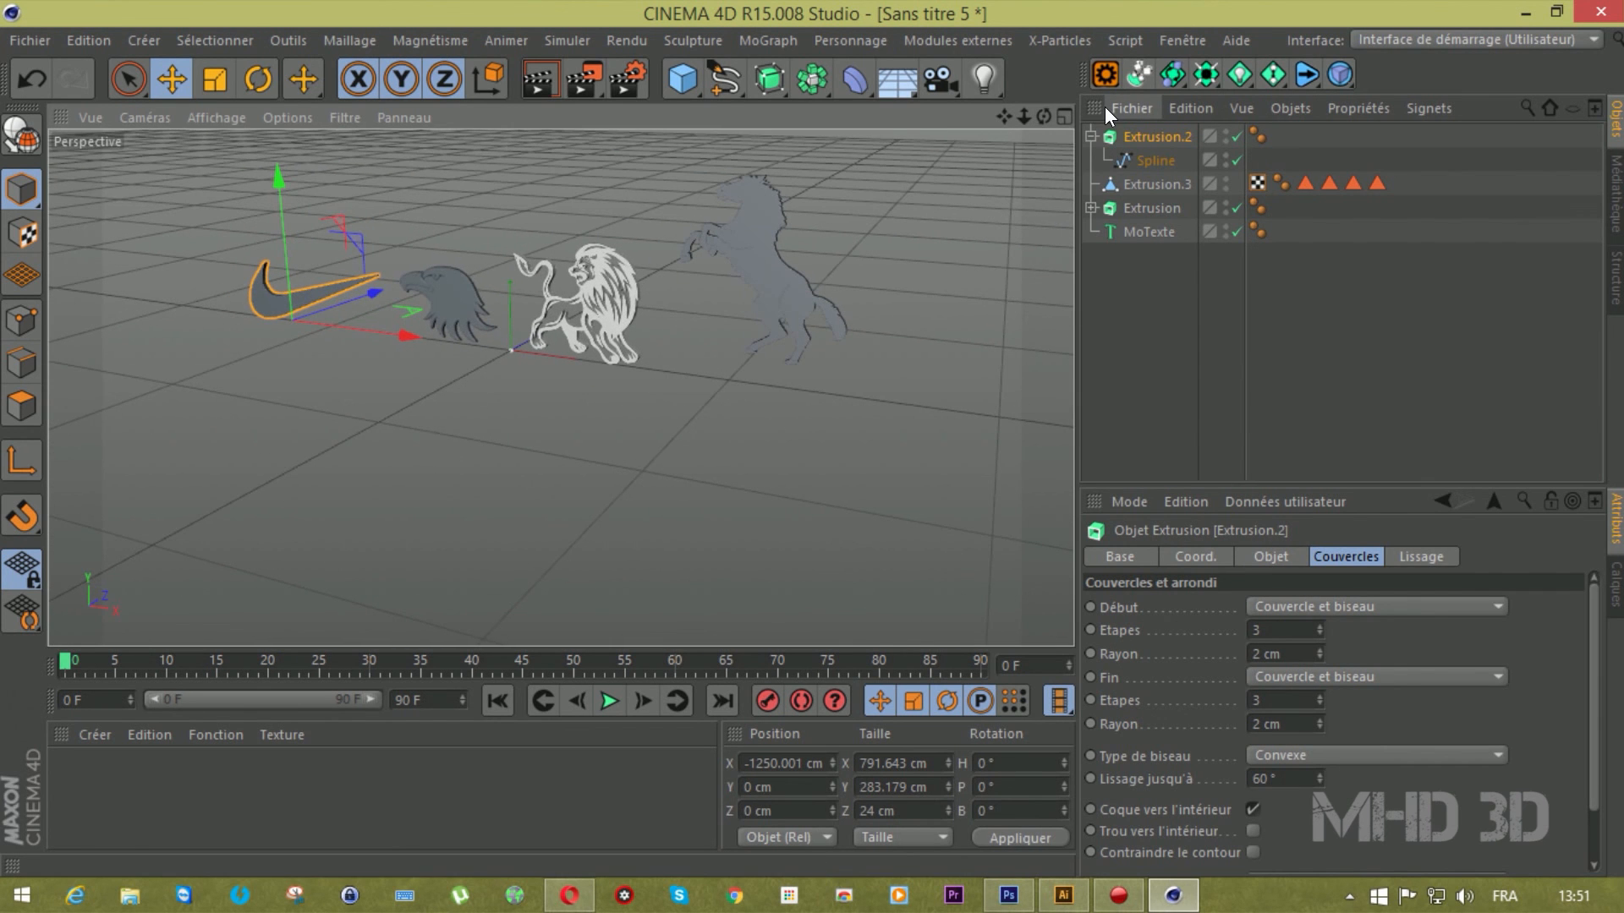
left_click(1523, 12)
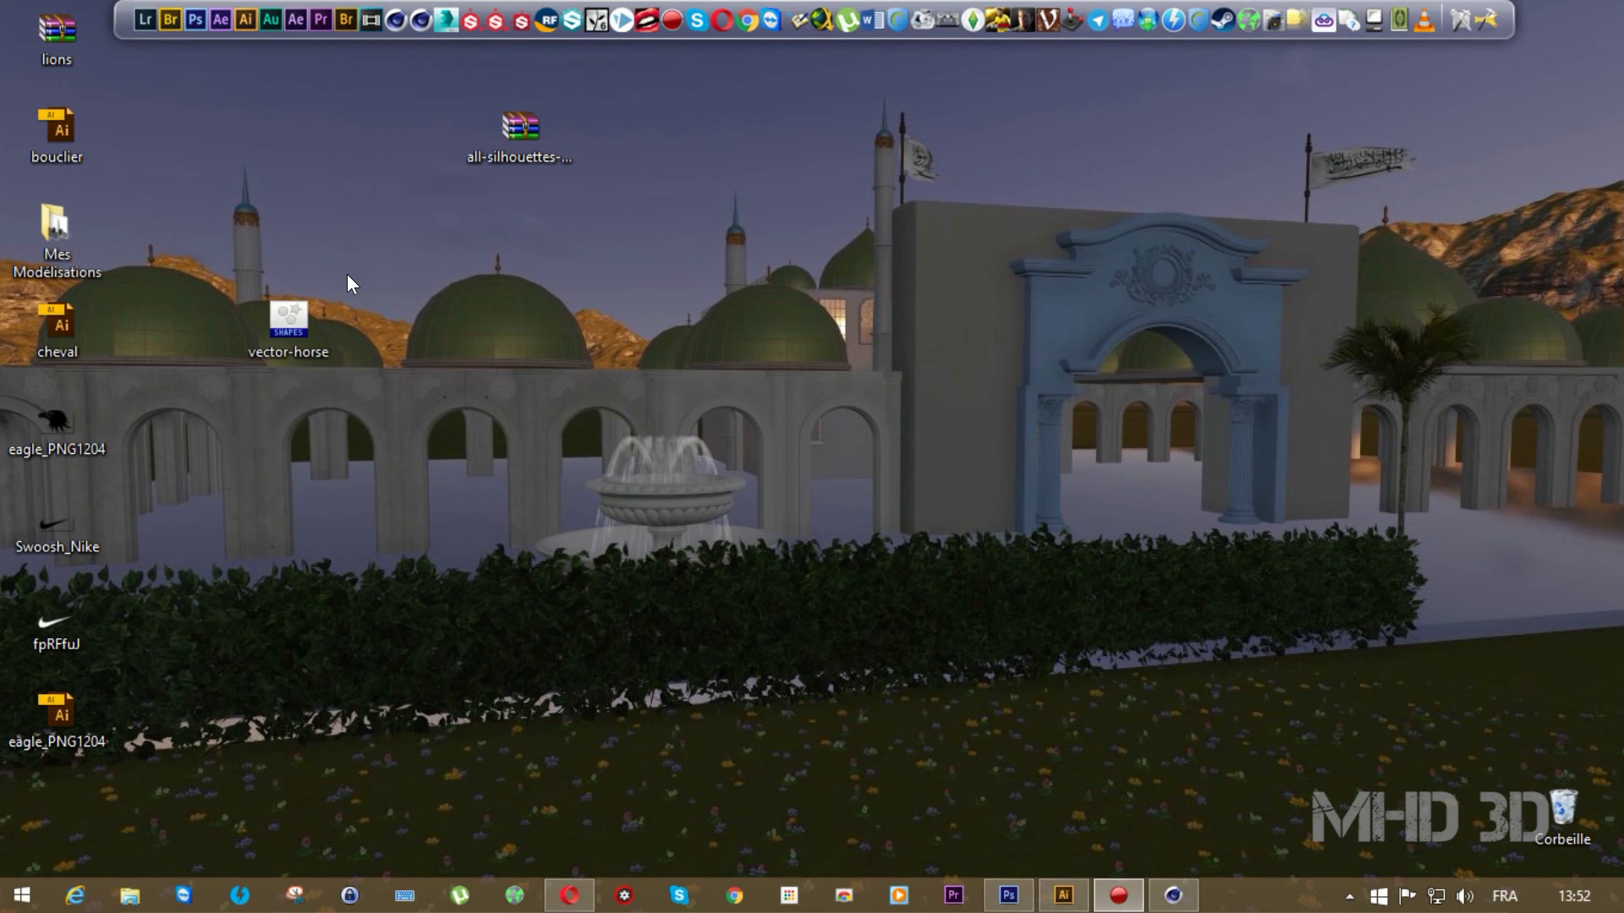
left_click(1173, 895)
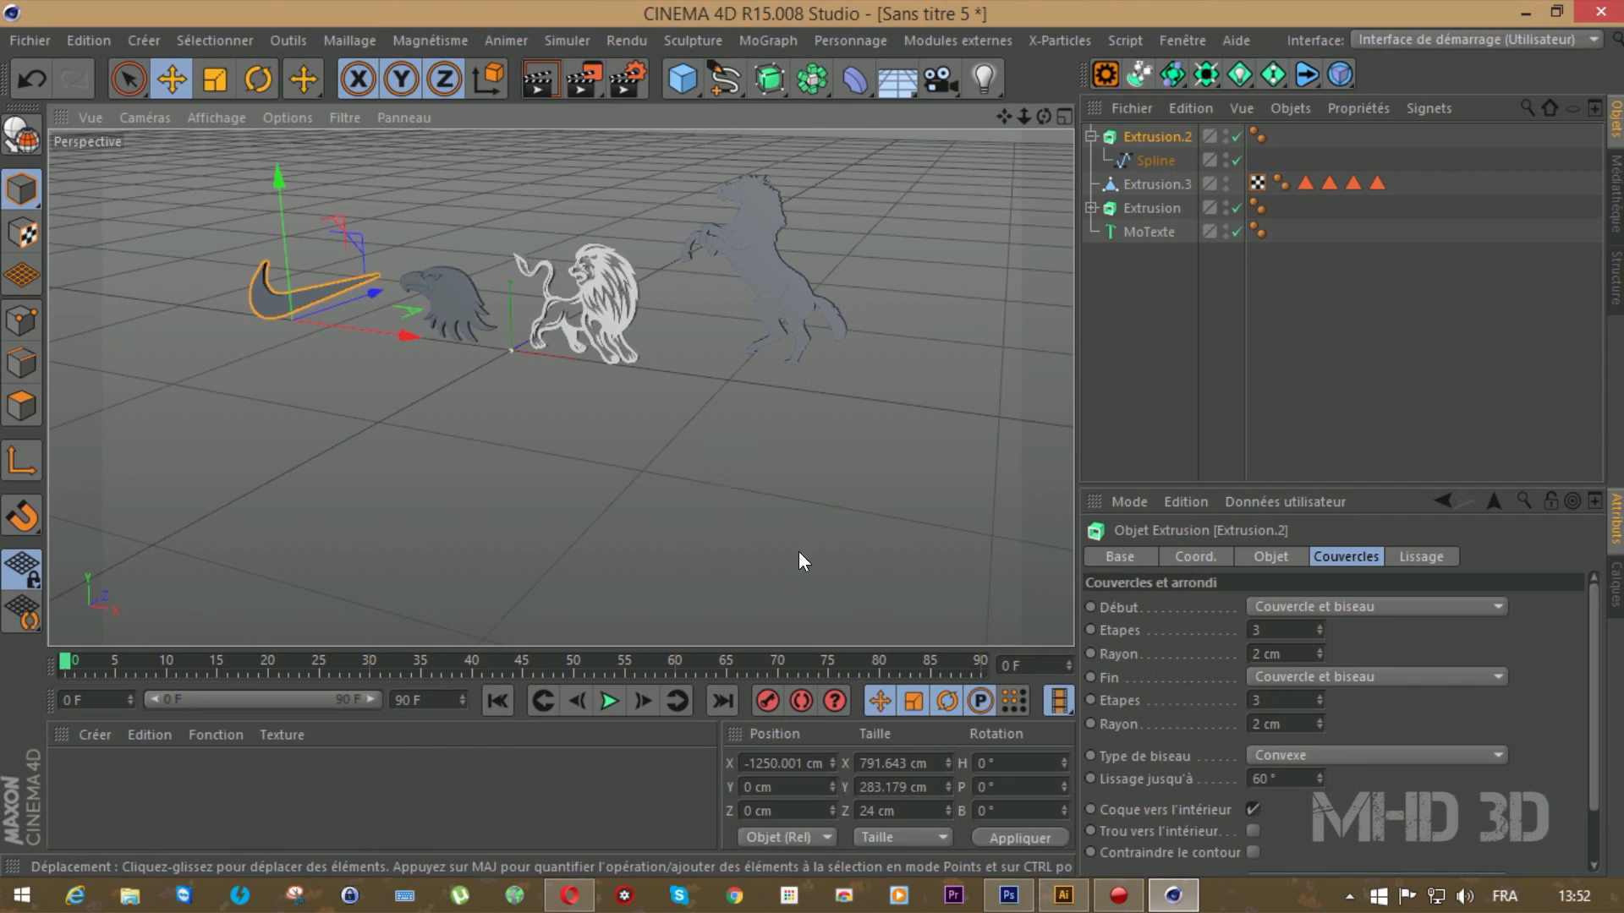
left_click_drag(1041, 116, 1037, 116)
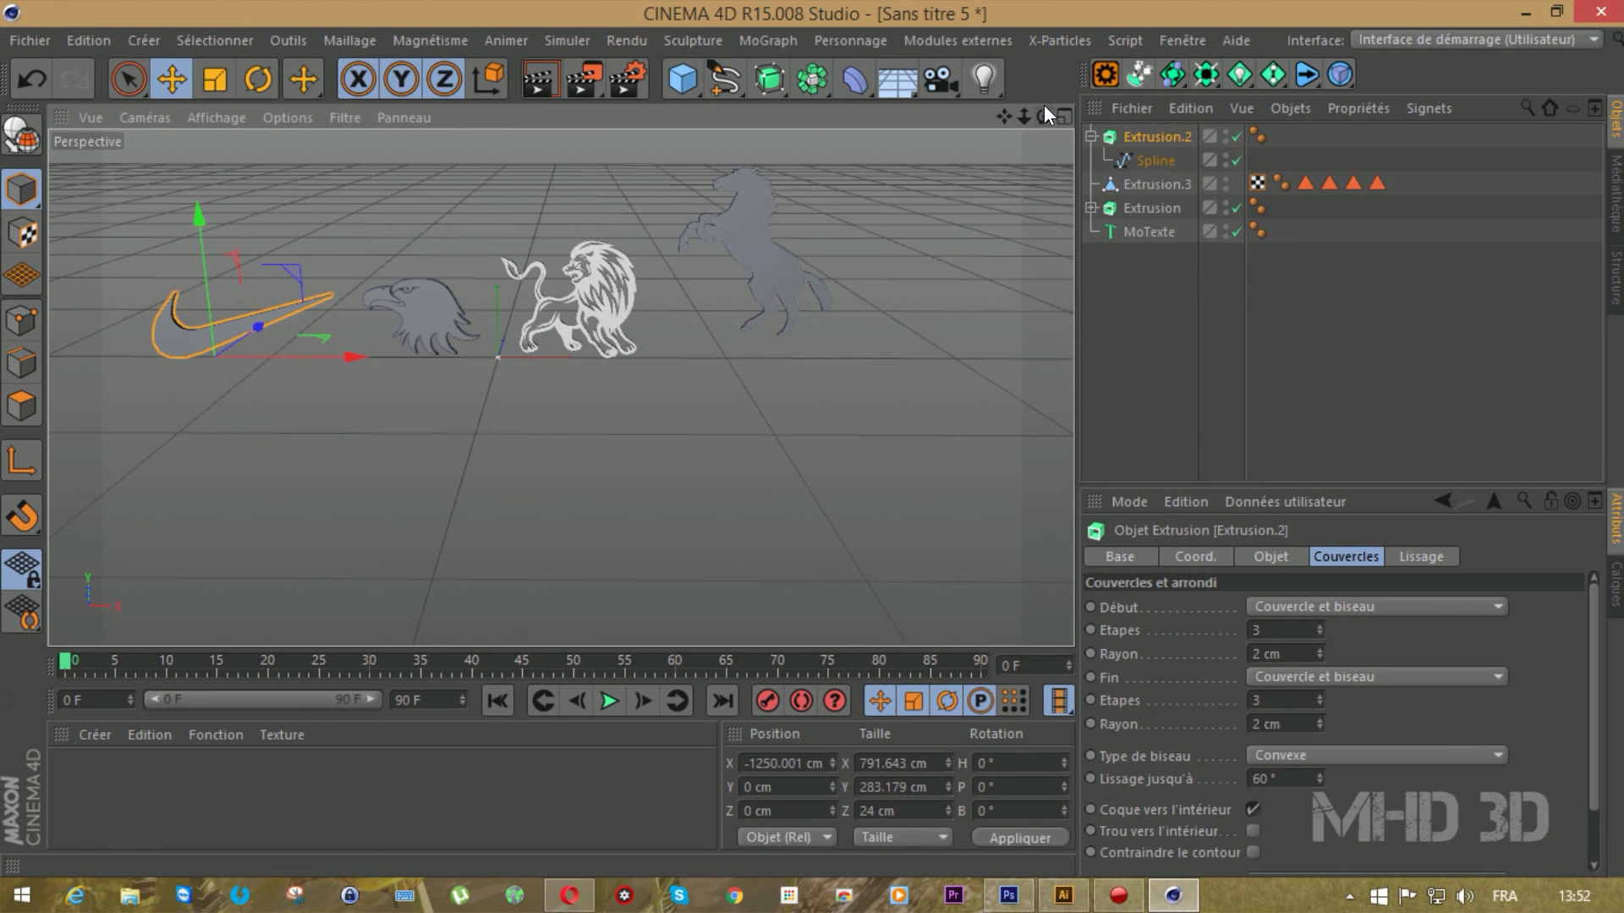
left_click(1522, 14)
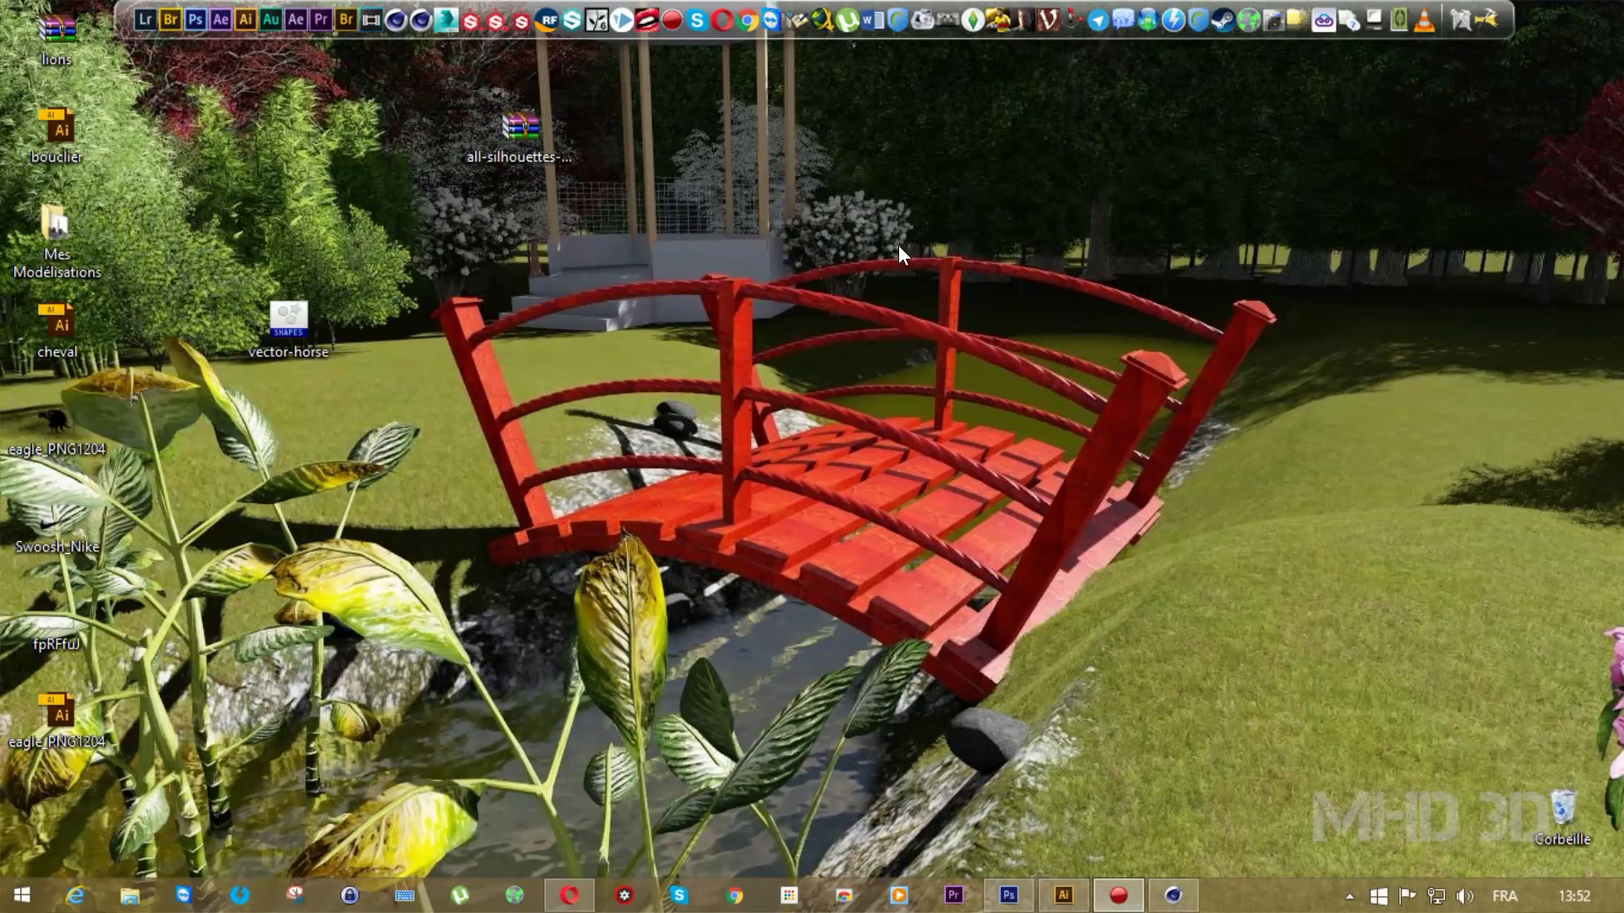